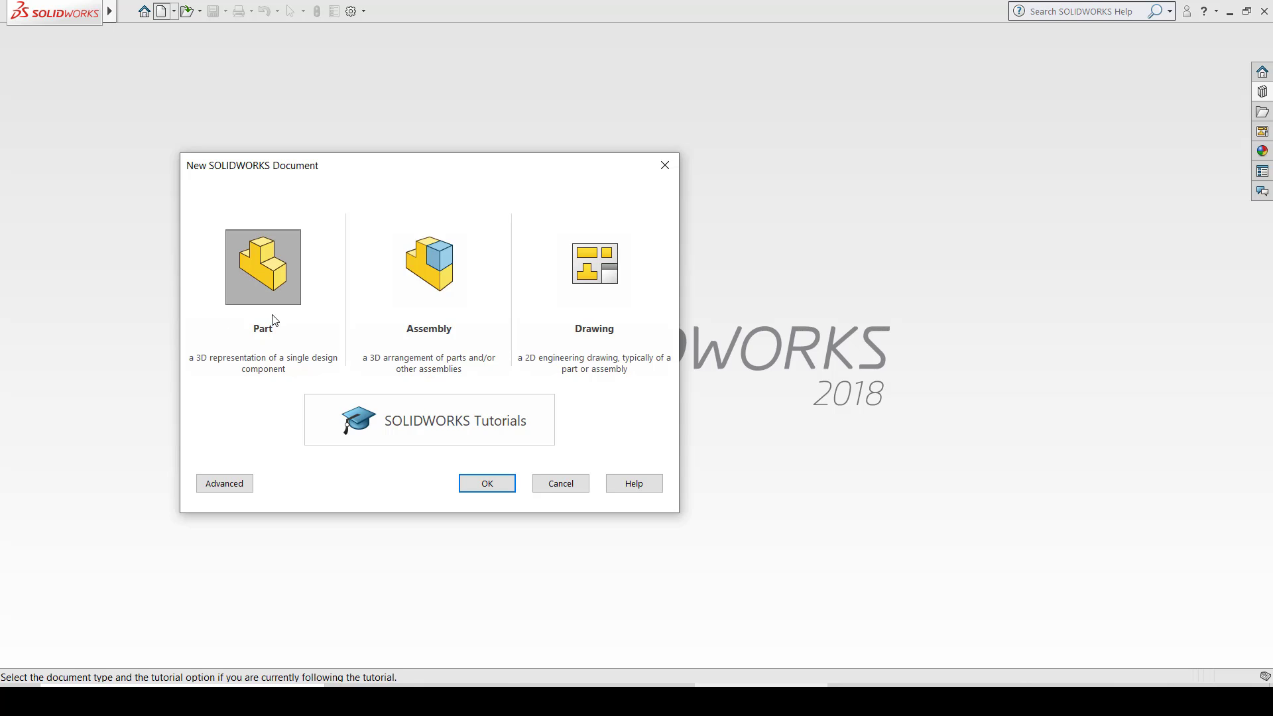
# Create a new part document and start a sketch on the Front Plane
pyautogui.click(487, 484)
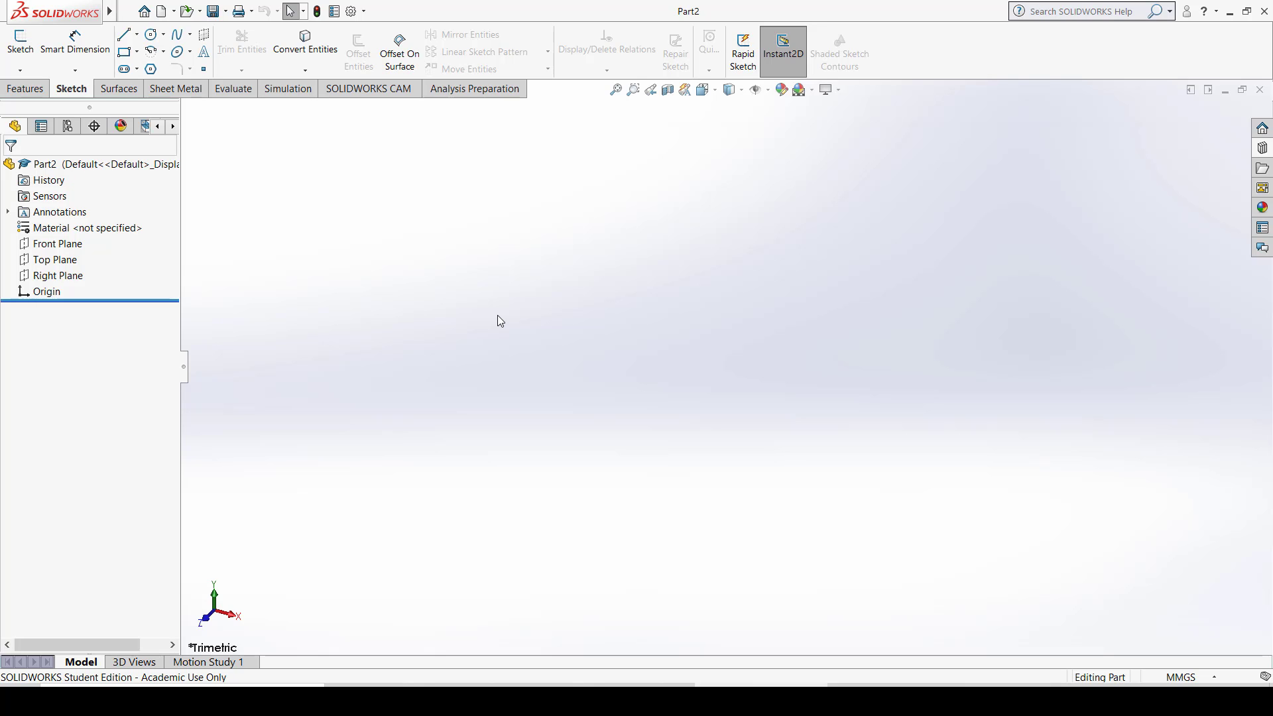
pyautogui.click(71, 250)
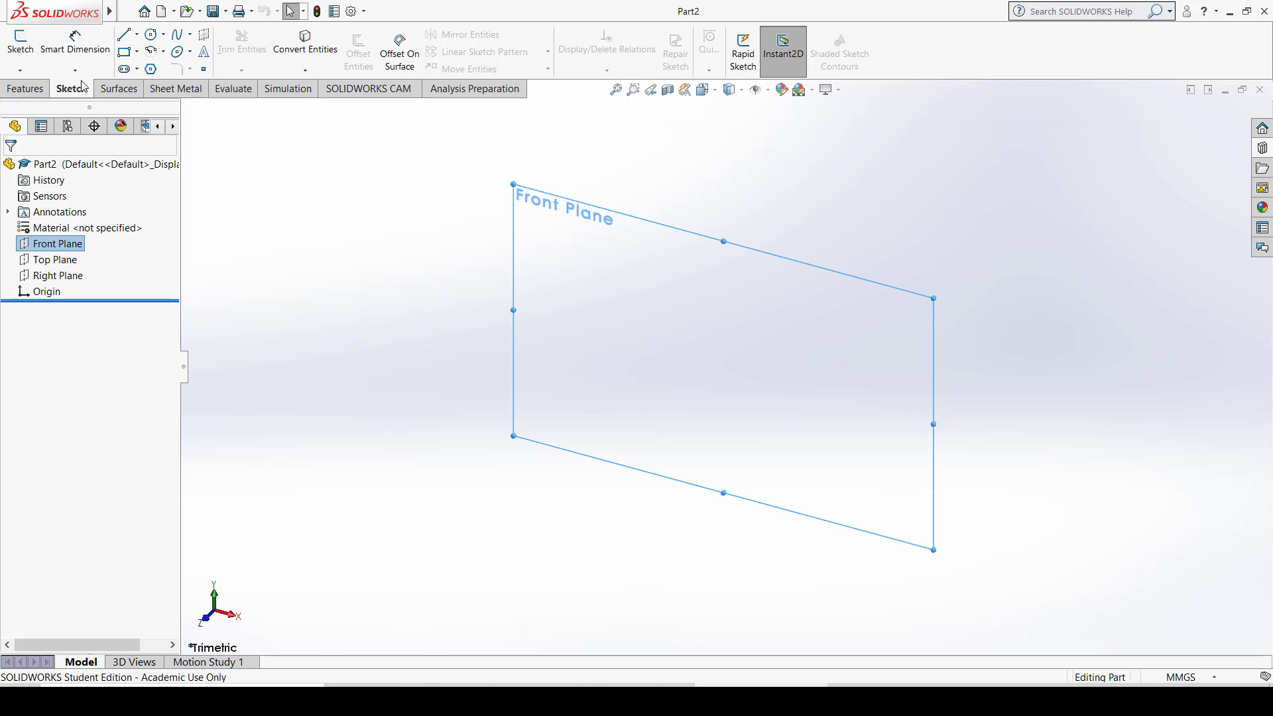
pyautogui.click(22, 43)
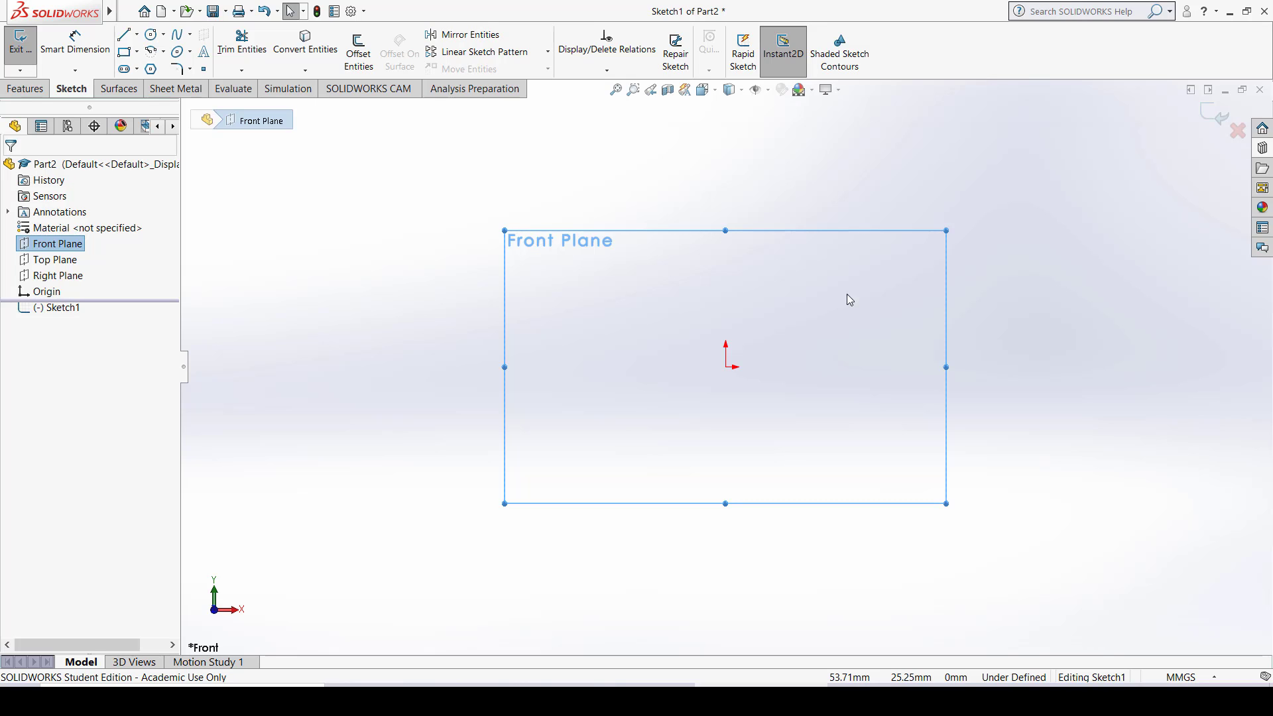
pyautogui.click(398, 289)
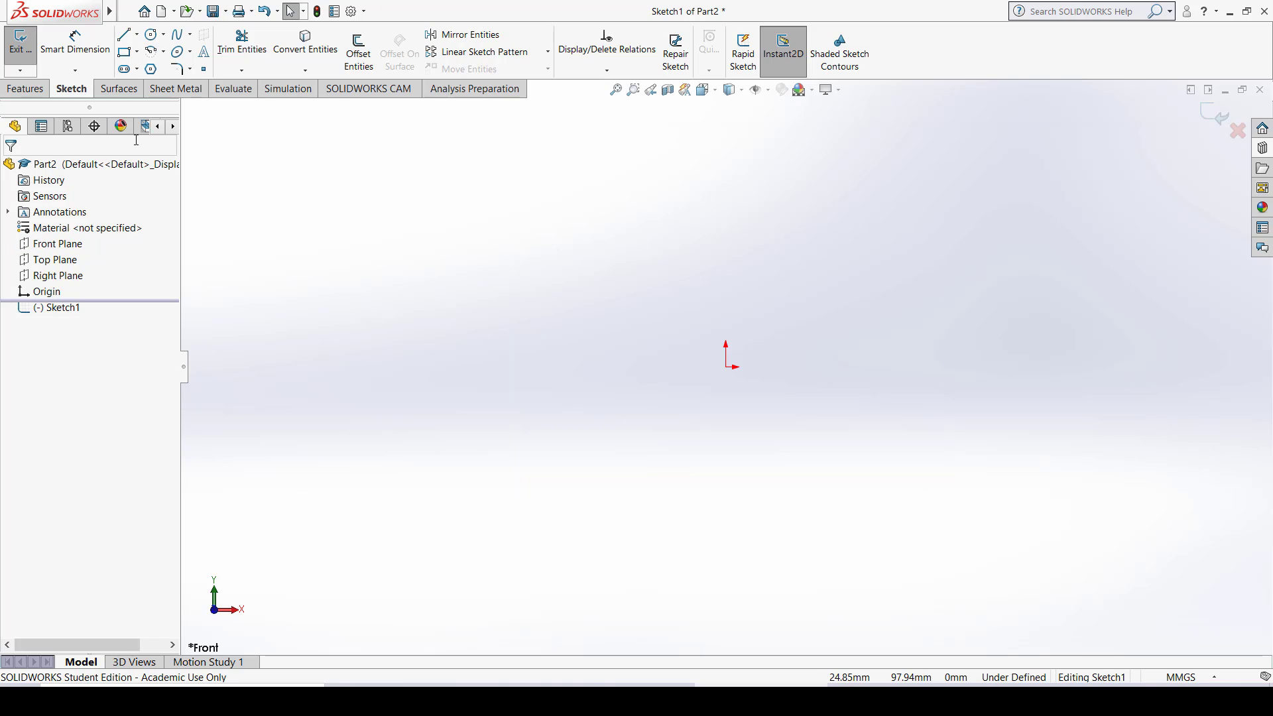
pyautogui.click(138, 35)
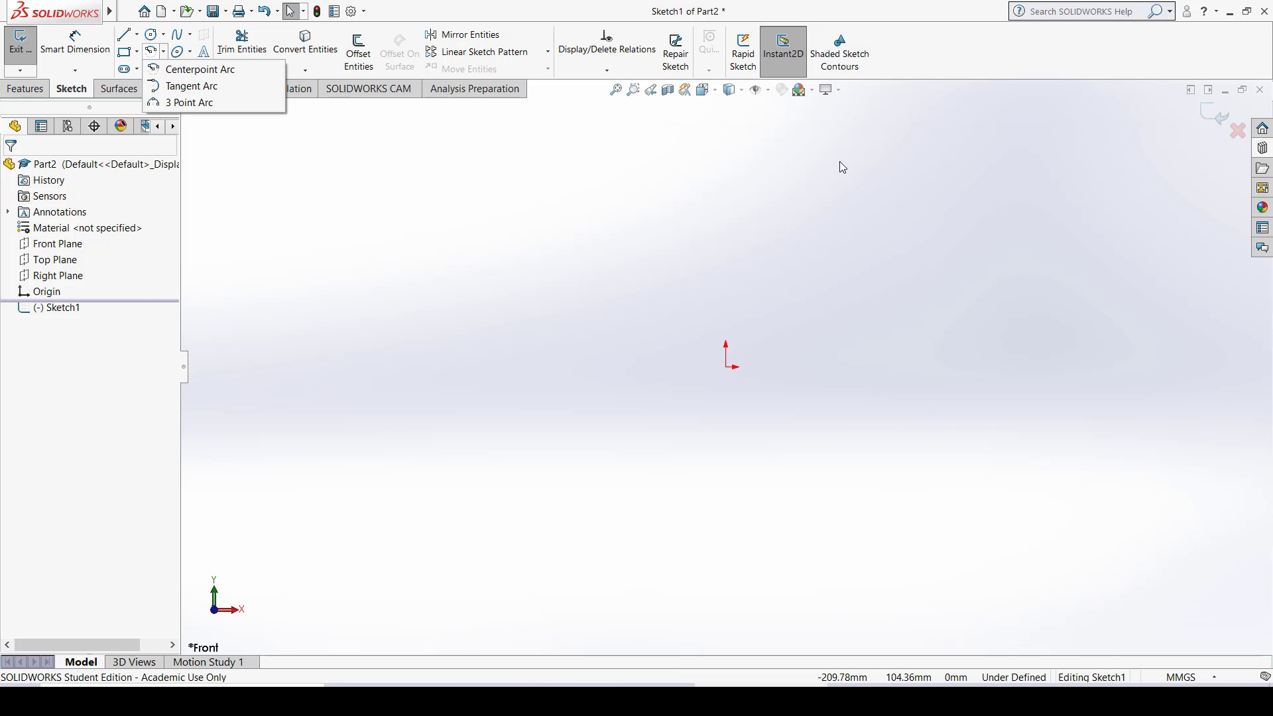
pyautogui.click(129, 476)
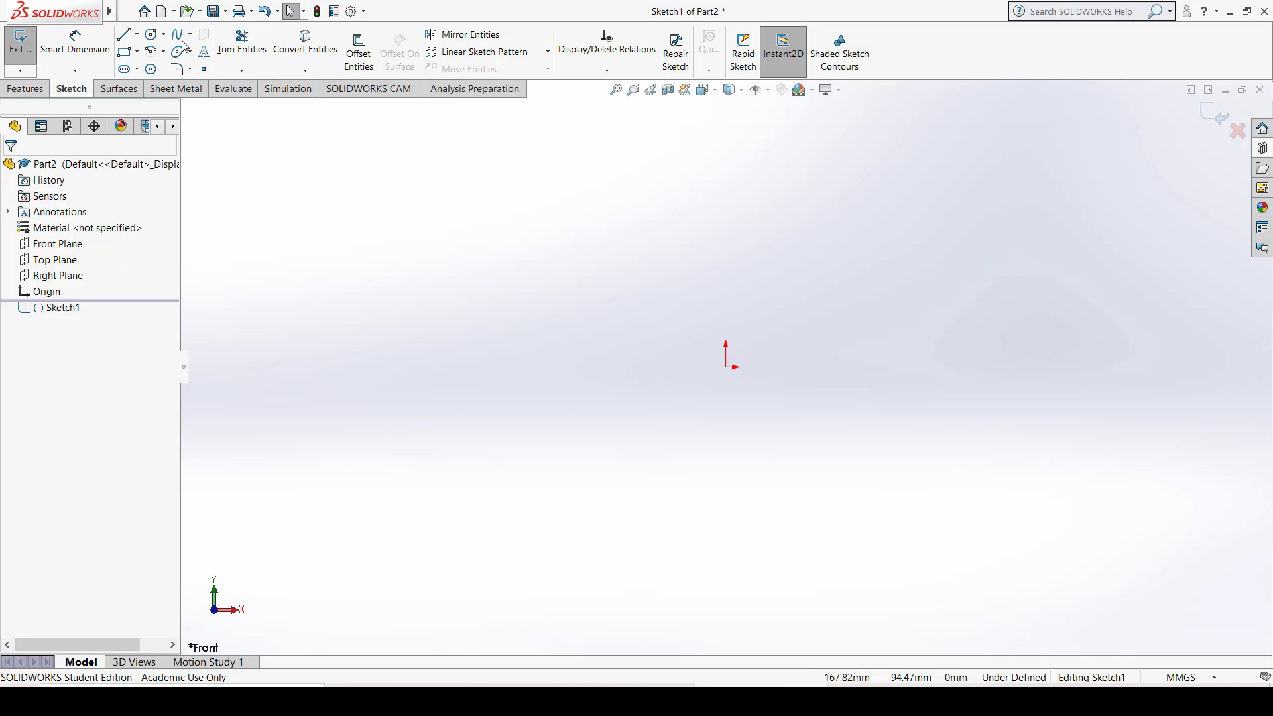
# Sketch an open chain of five connected solid lines starting at the origin, the second one about 69 mm long
pyautogui.click(138, 37)
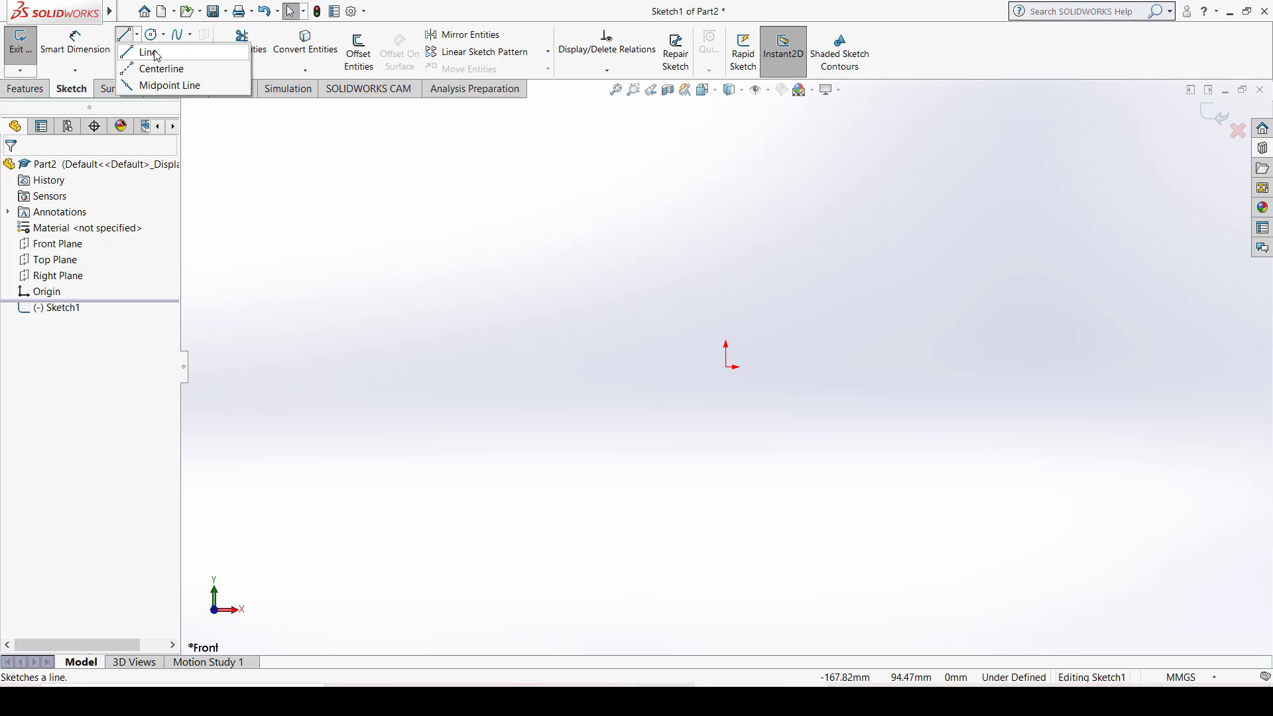
pyautogui.click(155, 56)
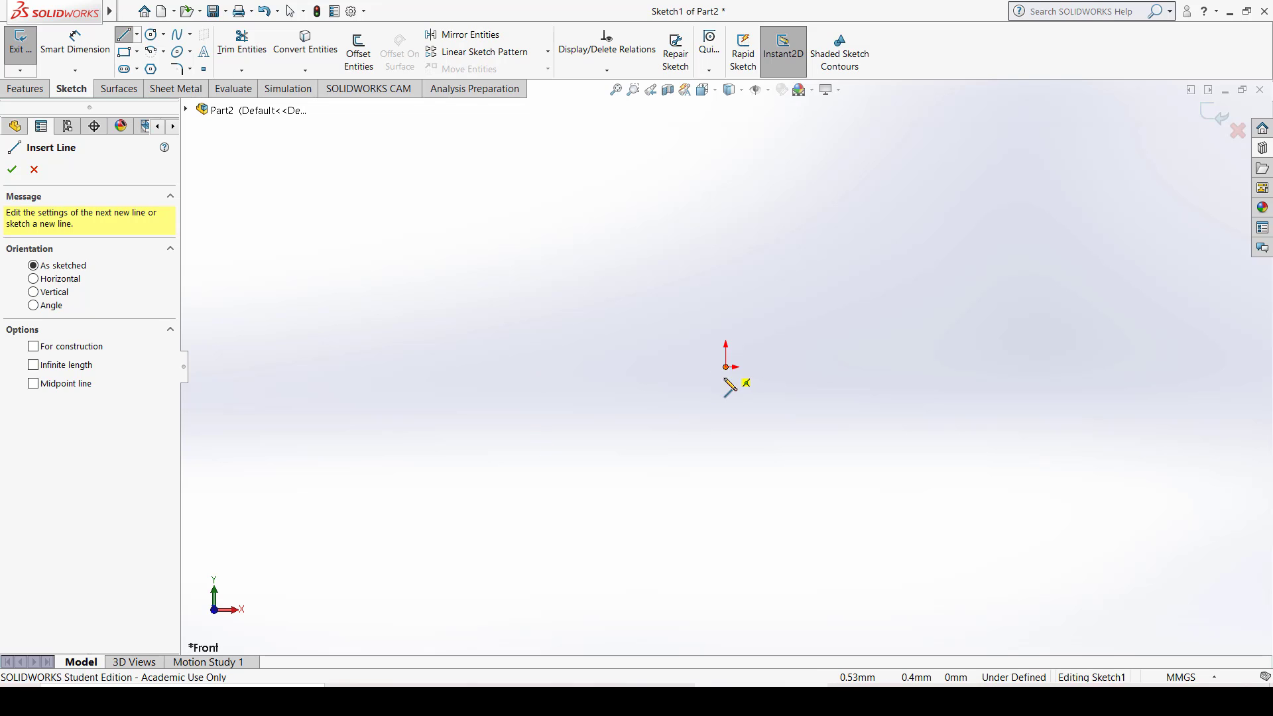
pyautogui.click(732, 367)
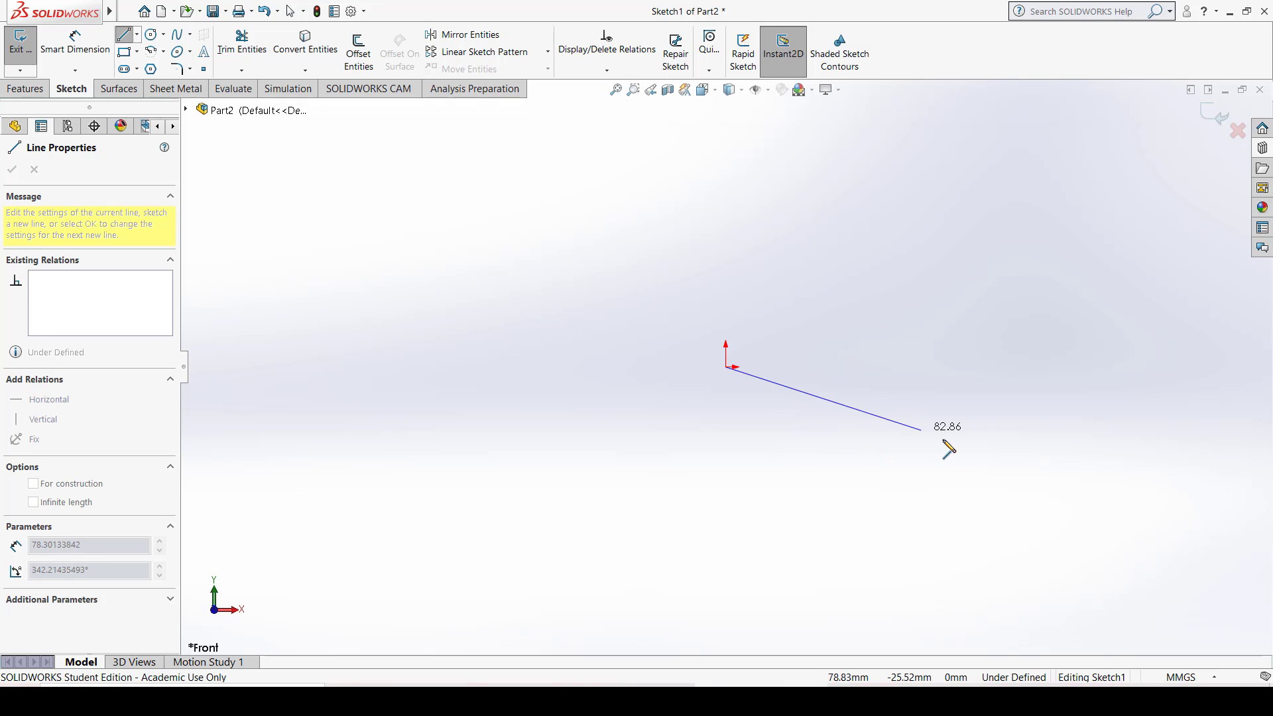
pyautogui.click(950, 252)
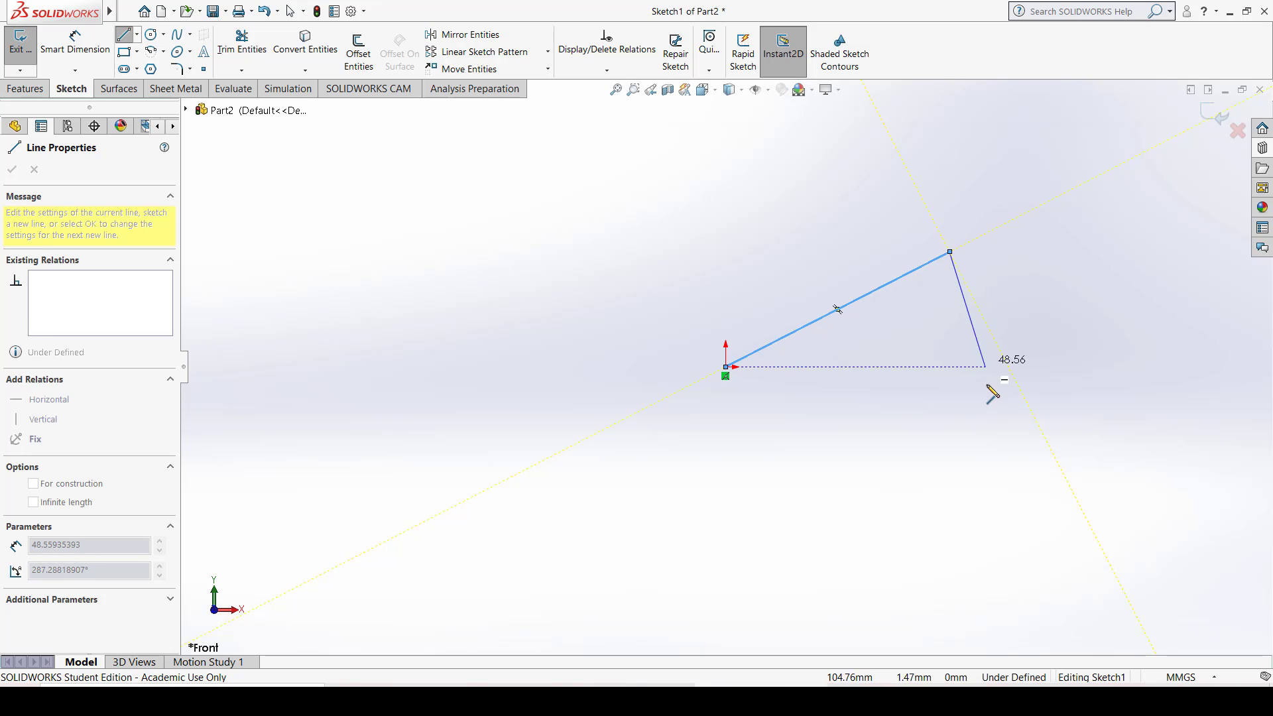
pyautogui.click(1022, 409)
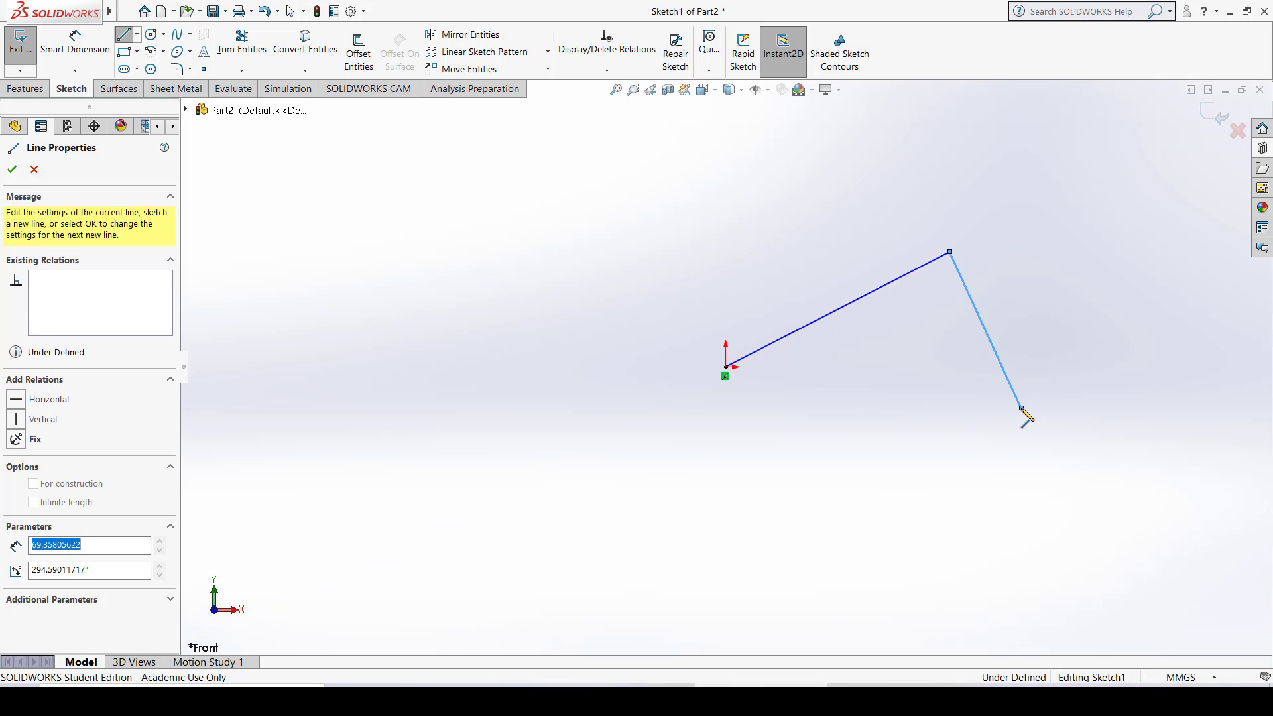
pyautogui.click(804, 560)
pyautogui.click(466, 402)
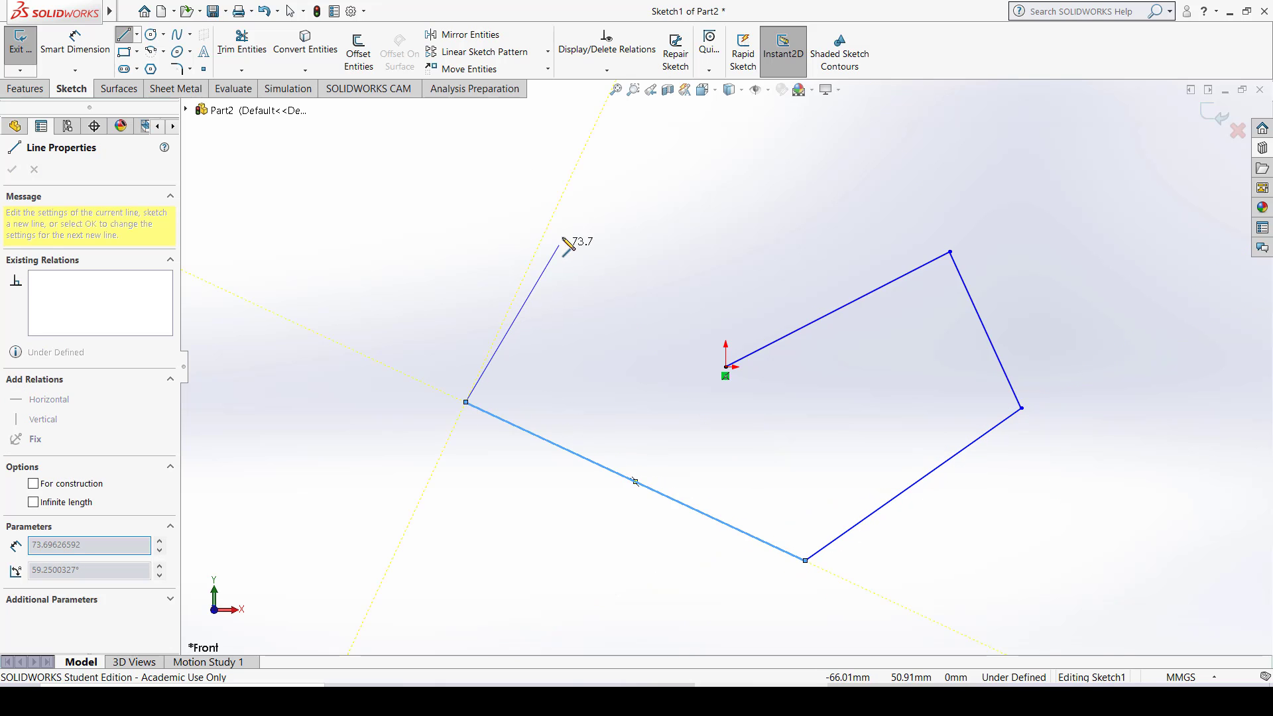
pyautogui.click(572, 218)
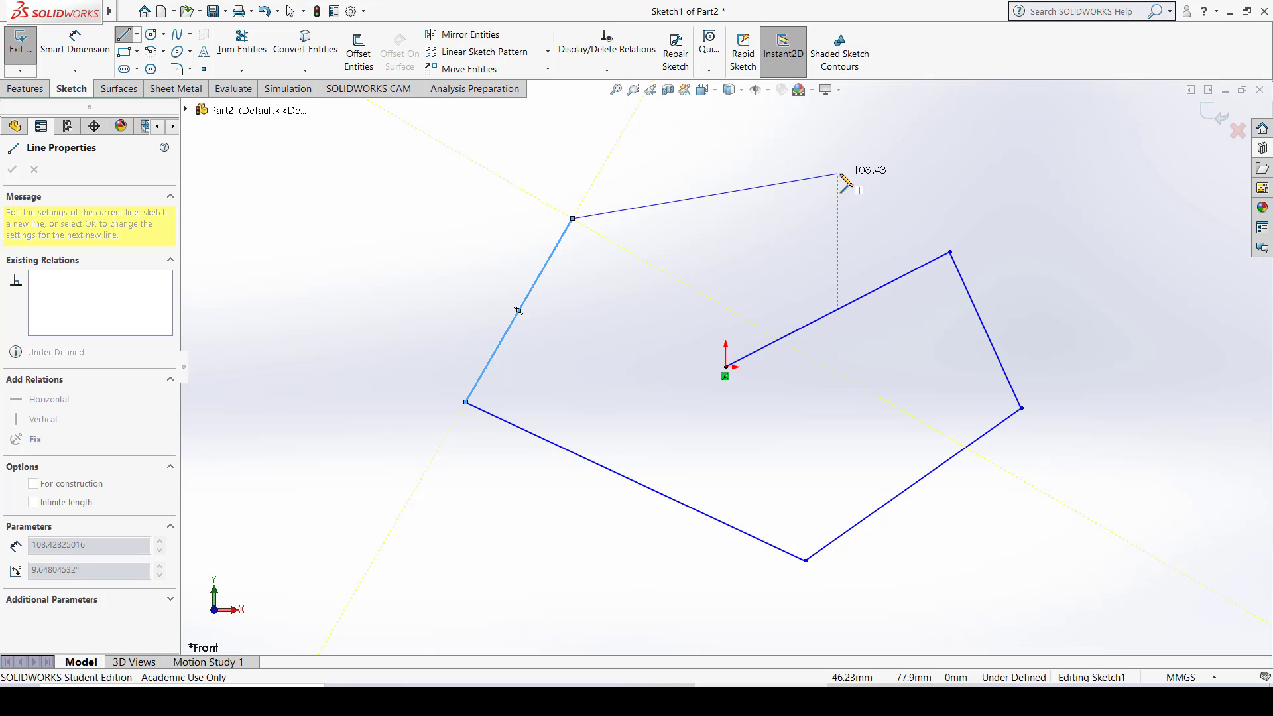
pyautogui.press('Escape')
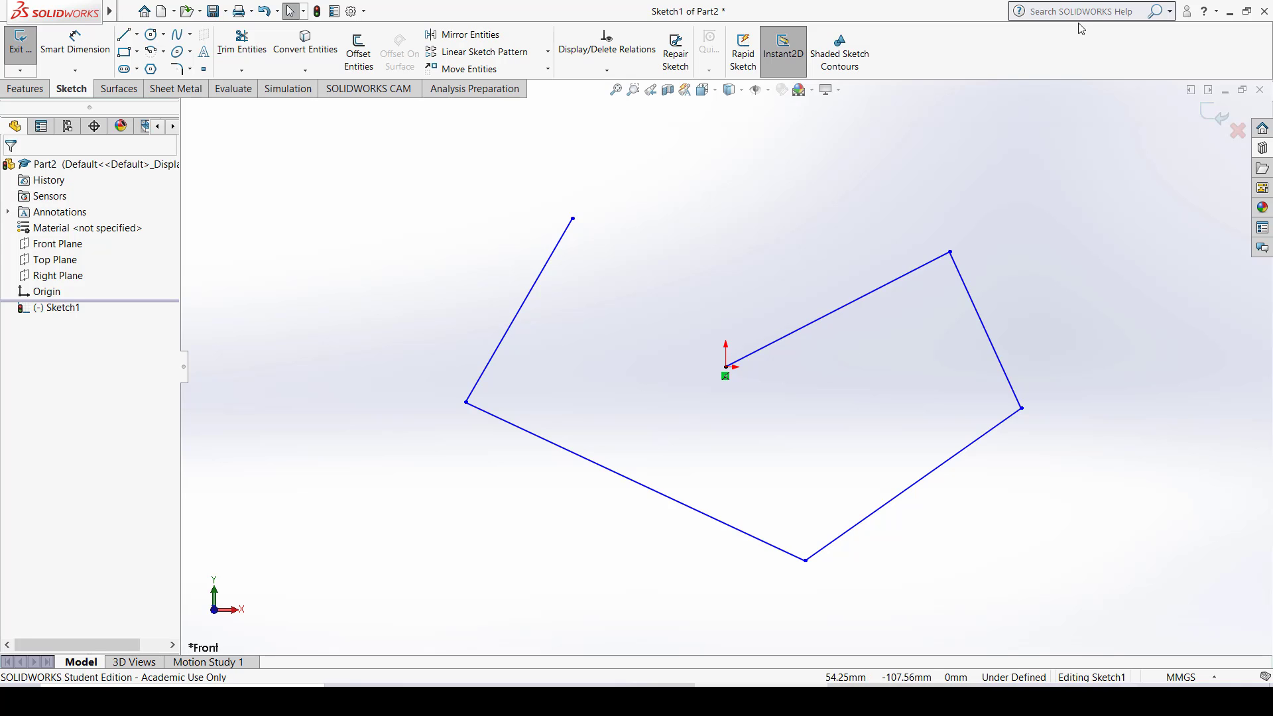
# Draw an open chain of six connected centerlines around the solid lines, starting with a horizontal one about 242 mm long
pyautogui.click(136, 35)
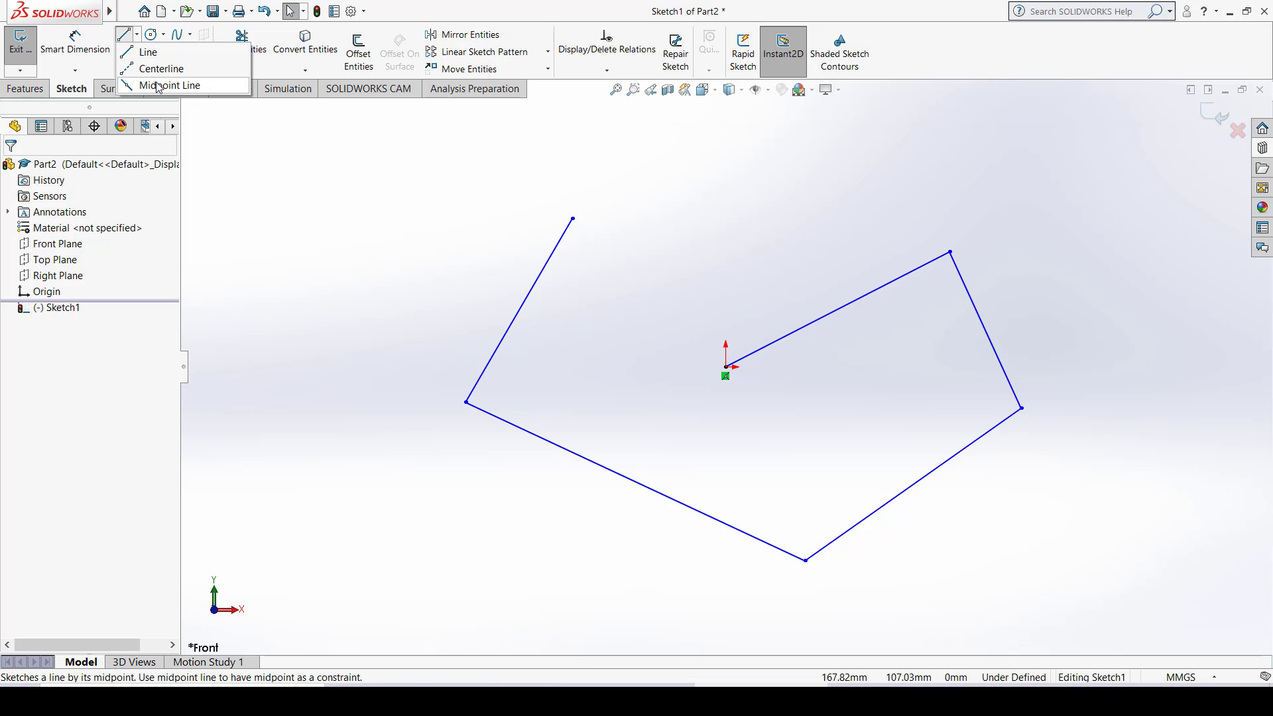
pyautogui.click(157, 69)
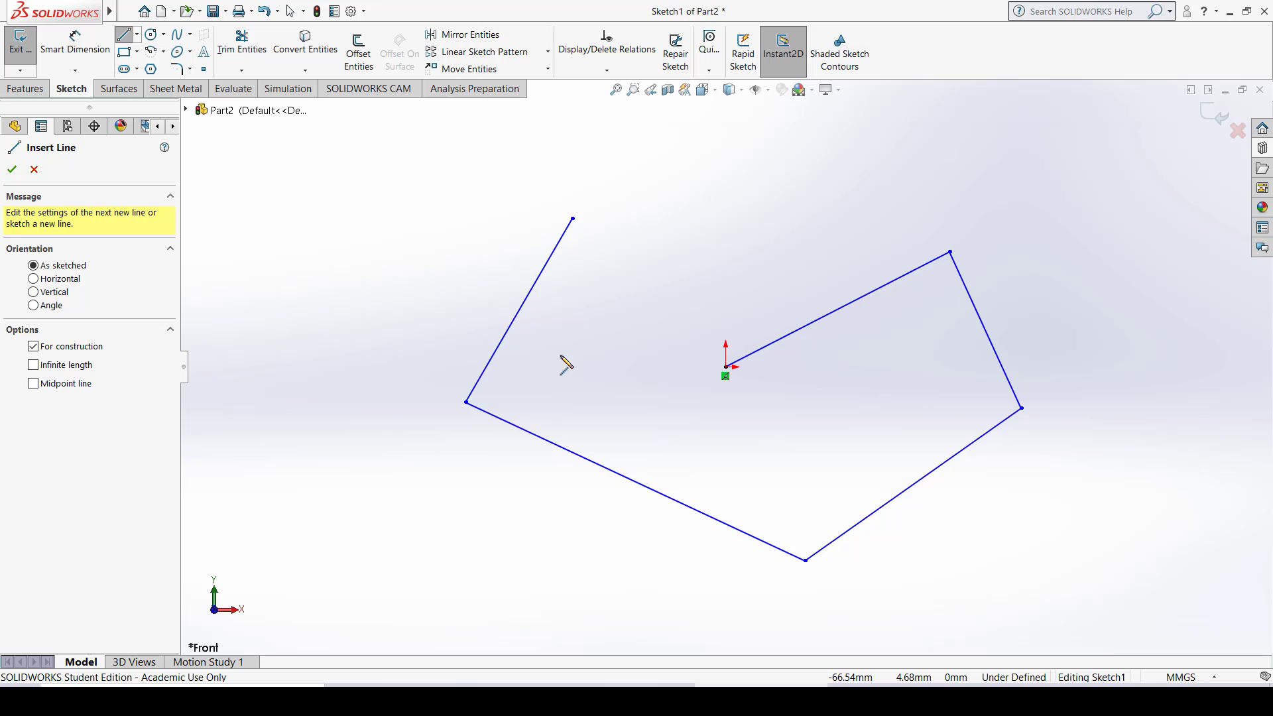
pyautogui.scroll(-3, 562, 364)
pyautogui.scroll(5, 566, 364)
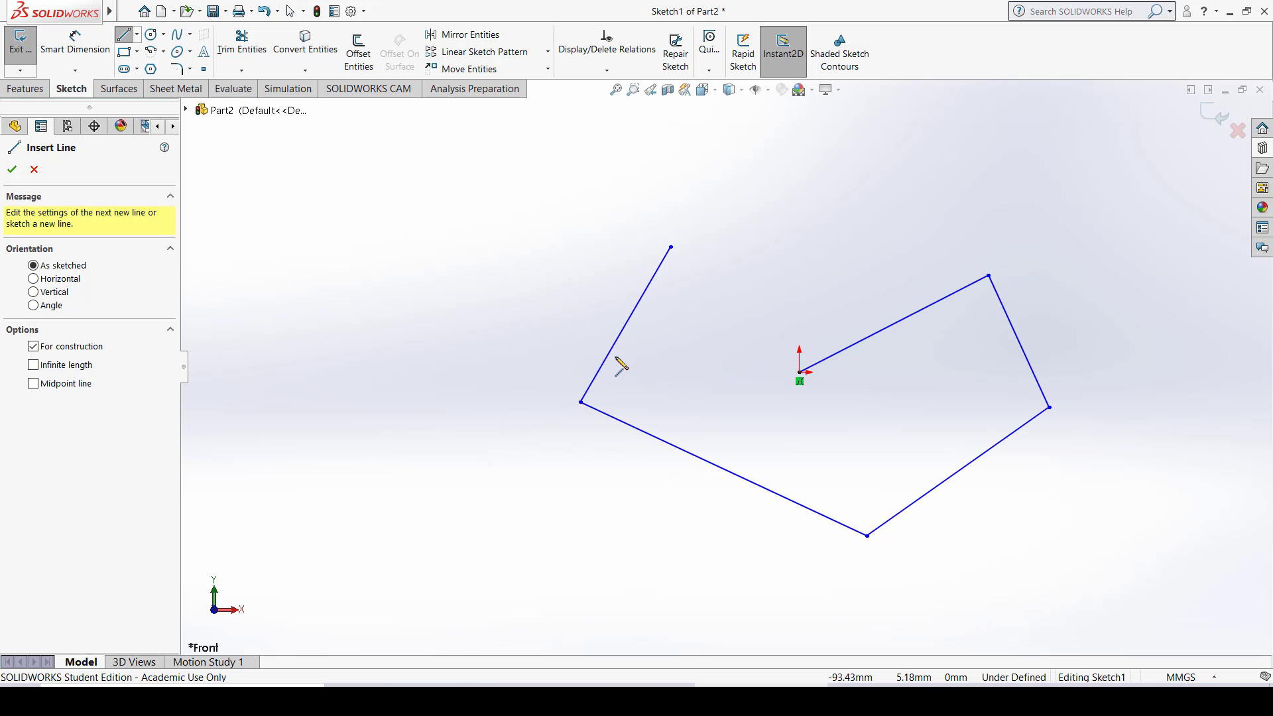
pyautogui.scroll(3, 564, 364)
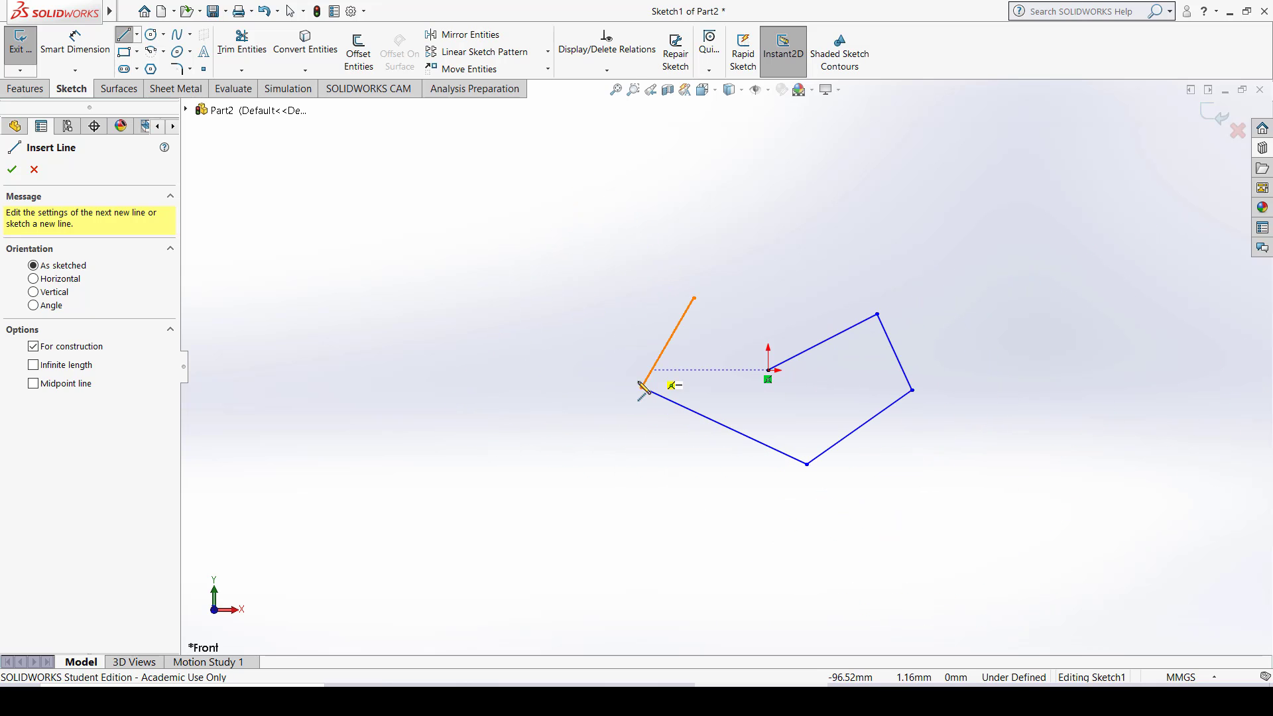
pyautogui.keyDown('ctrl'); pyautogui.moveTo(645, 364); pyautogui.dragTo(520, 361, button='middle'); pyautogui.keyUp('ctrl')
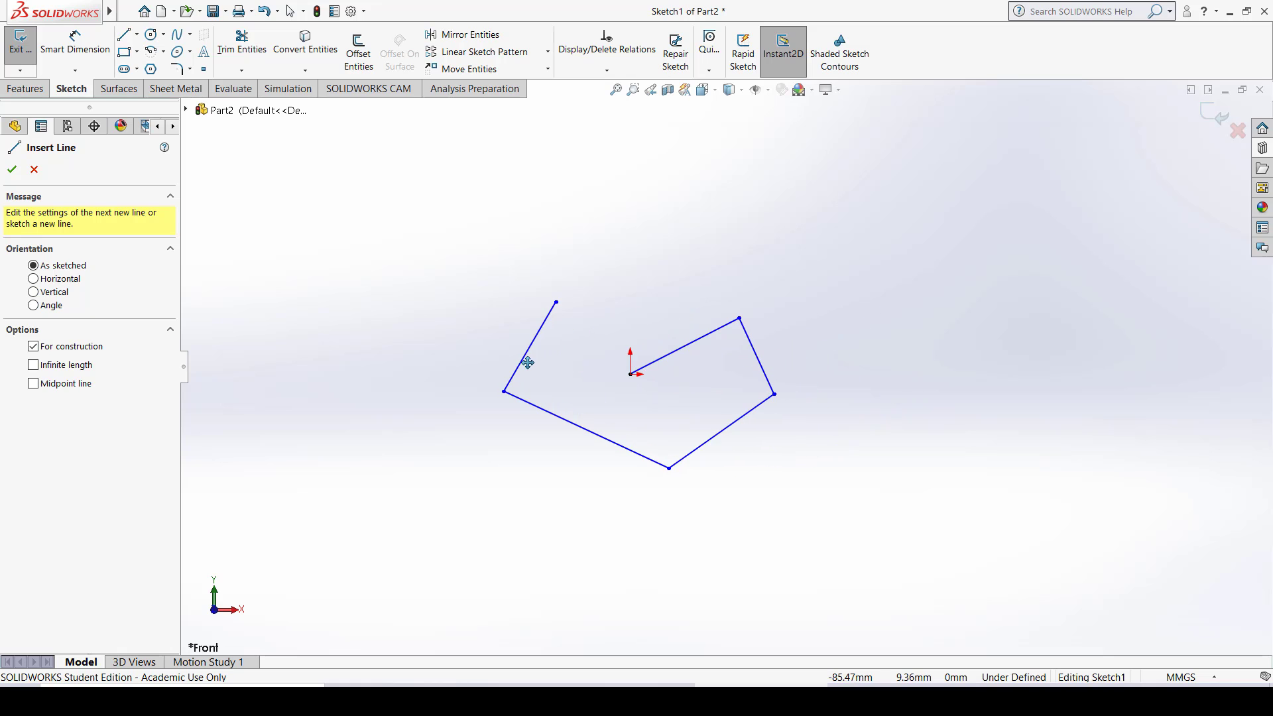
pyautogui.click(338, 224)
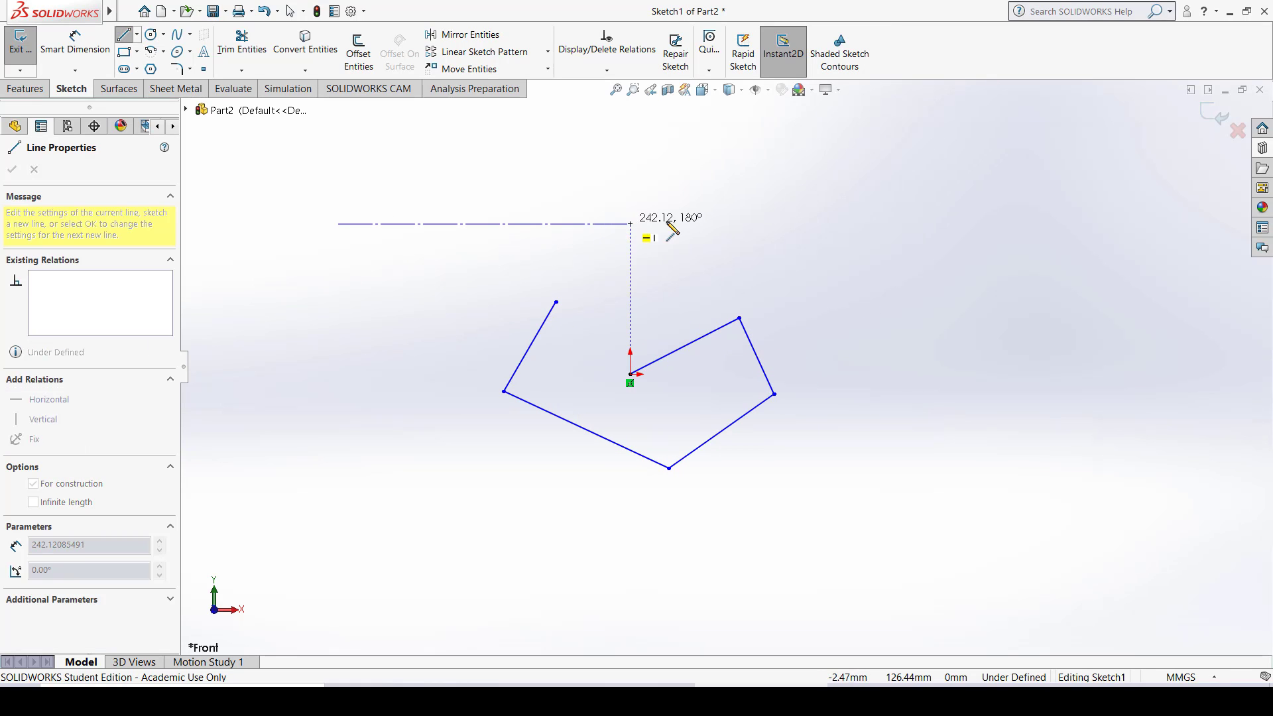
pyautogui.click(630, 224)
pyautogui.click(813, 346)
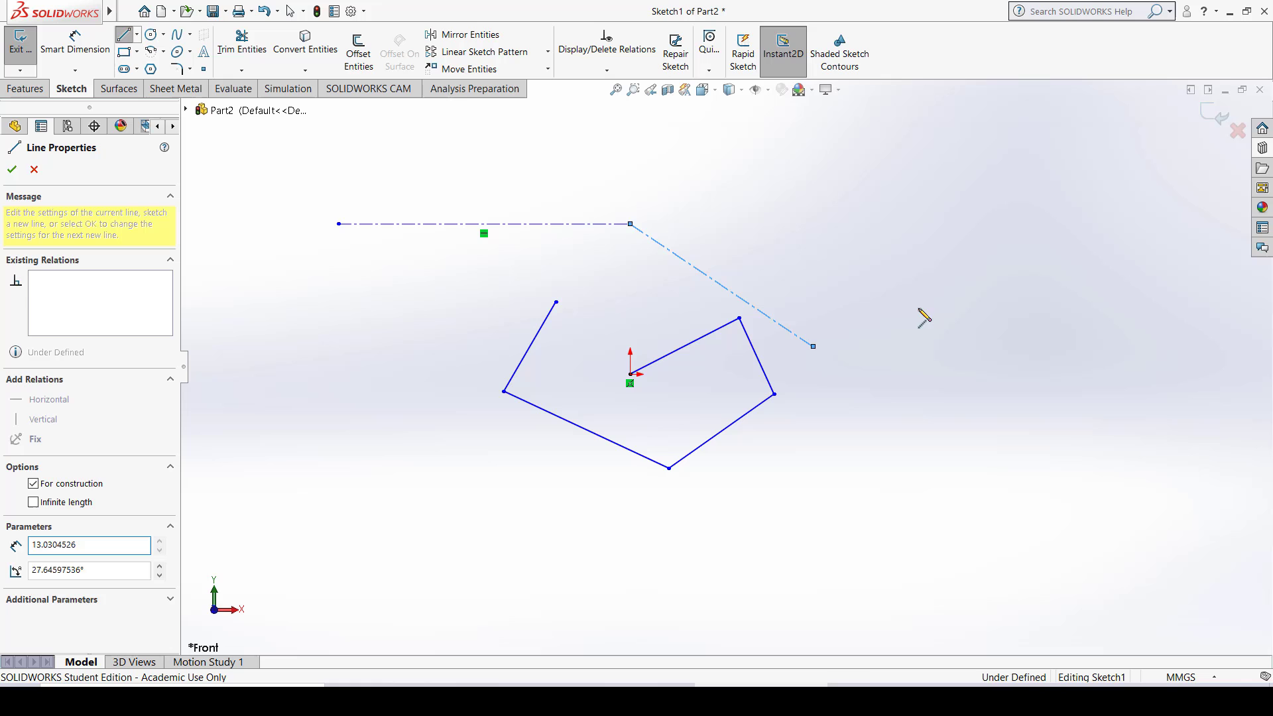
pyautogui.click(1021, 252)
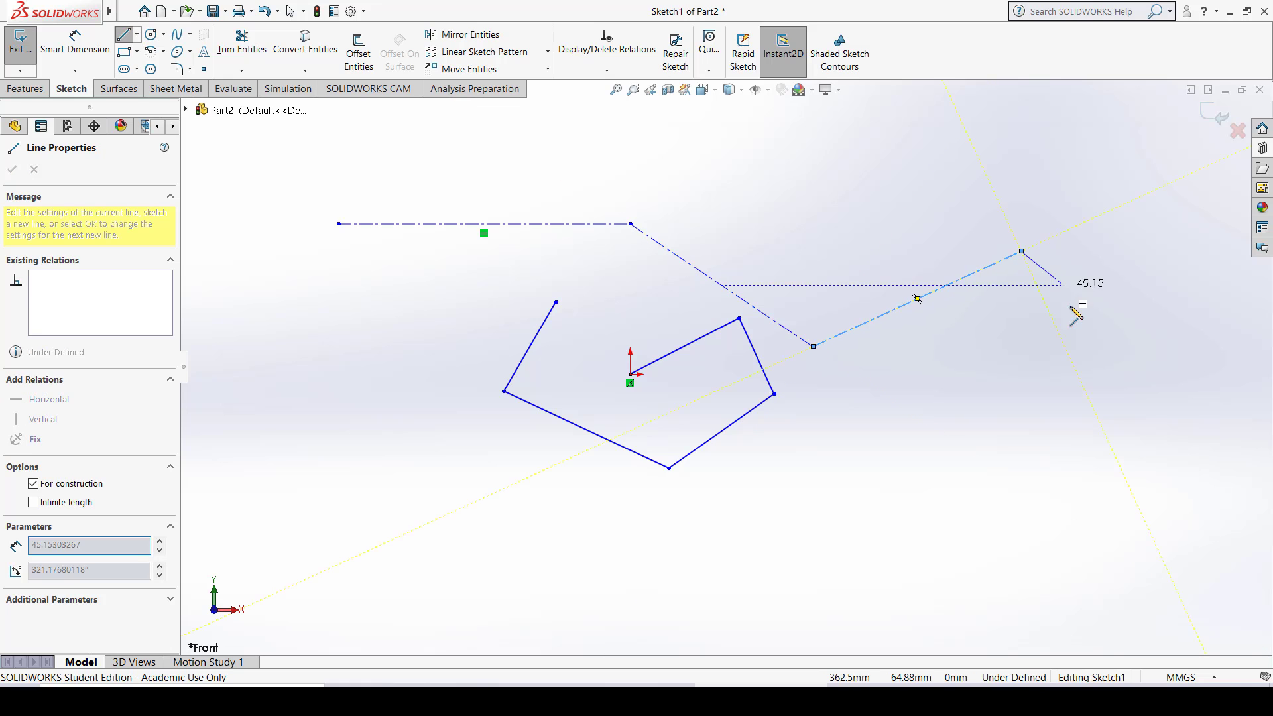
pyautogui.click(1124, 478)
pyautogui.click(695, 590)
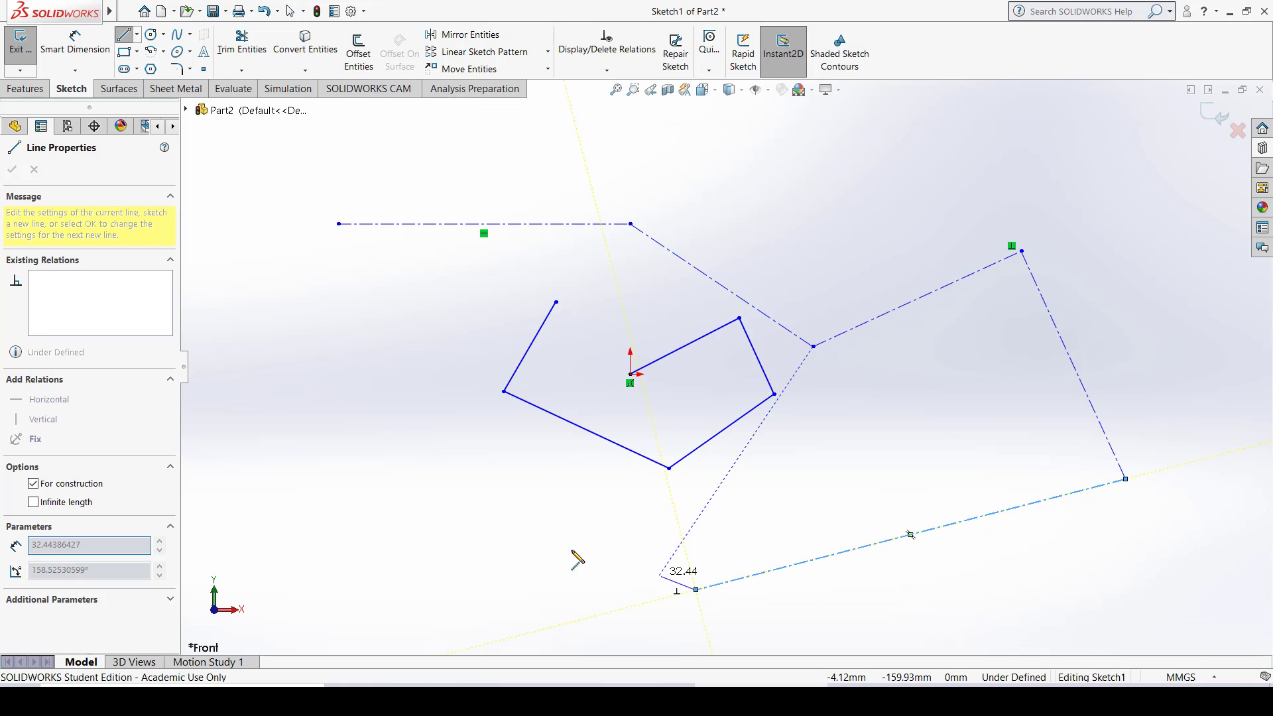
pyautogui.doubleClick(364, 415)
pyautogui.press('Escape')
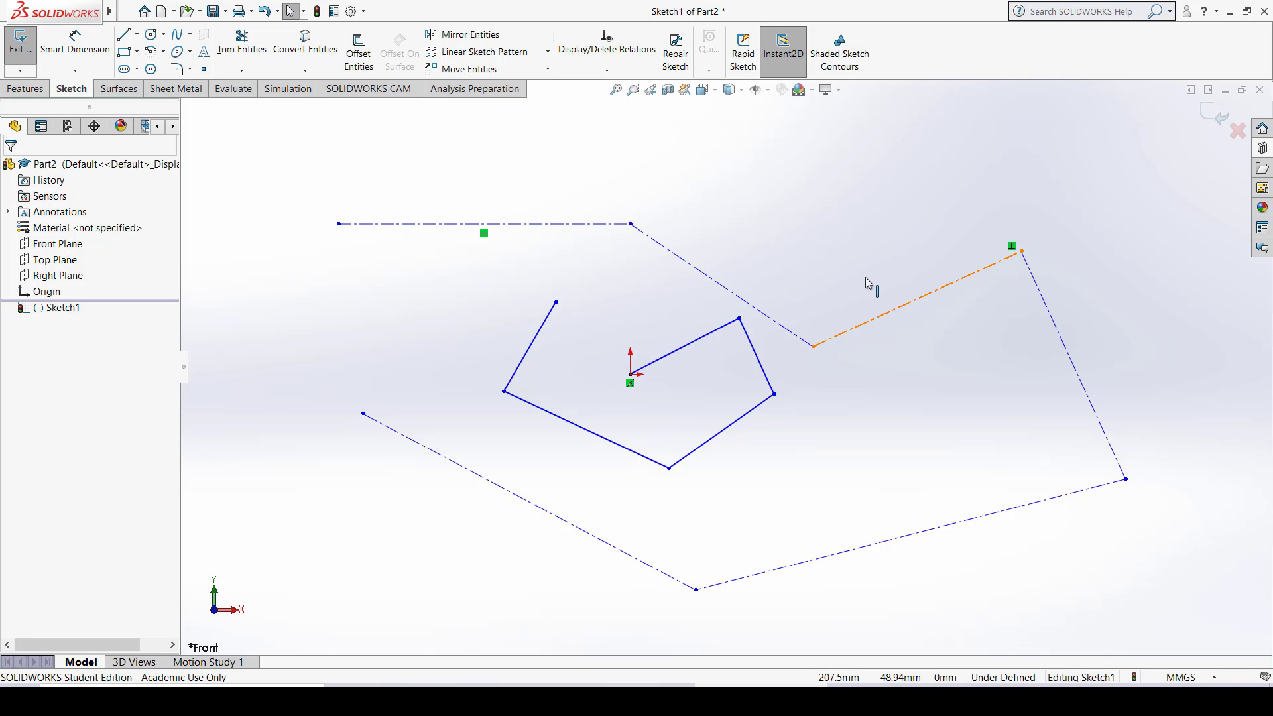
# Sketch a midpoint line with about 71 mm per half above the centerlines, and continue it with a perpendicular 59 mm line and two more segments
pyautogui.click(137, 34)
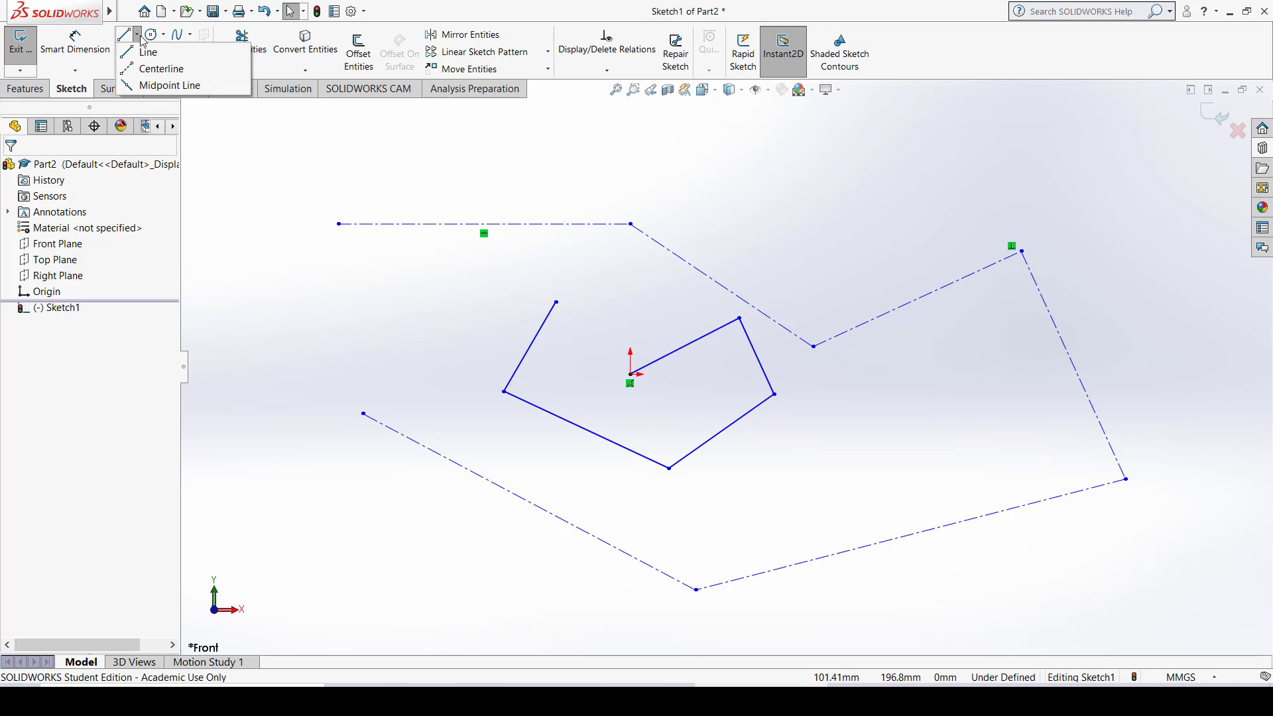
pyautogui.click(145, 86)
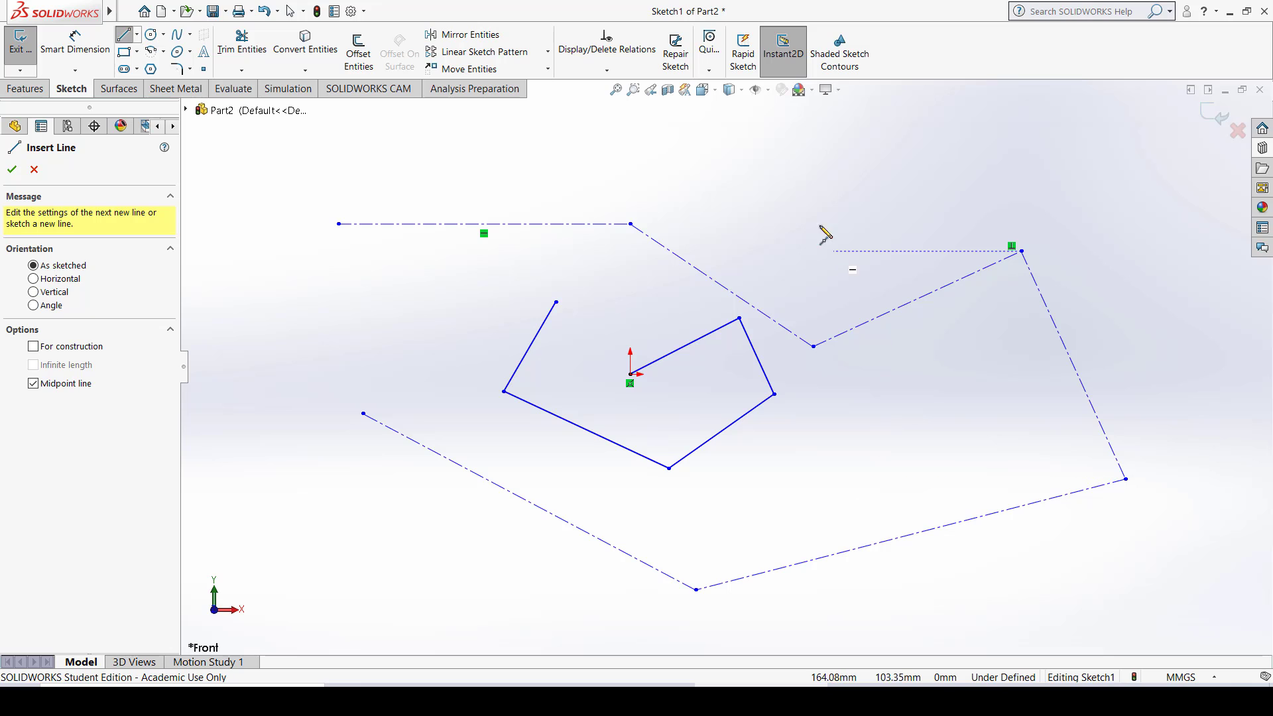
pyautogui.click(823, 181)
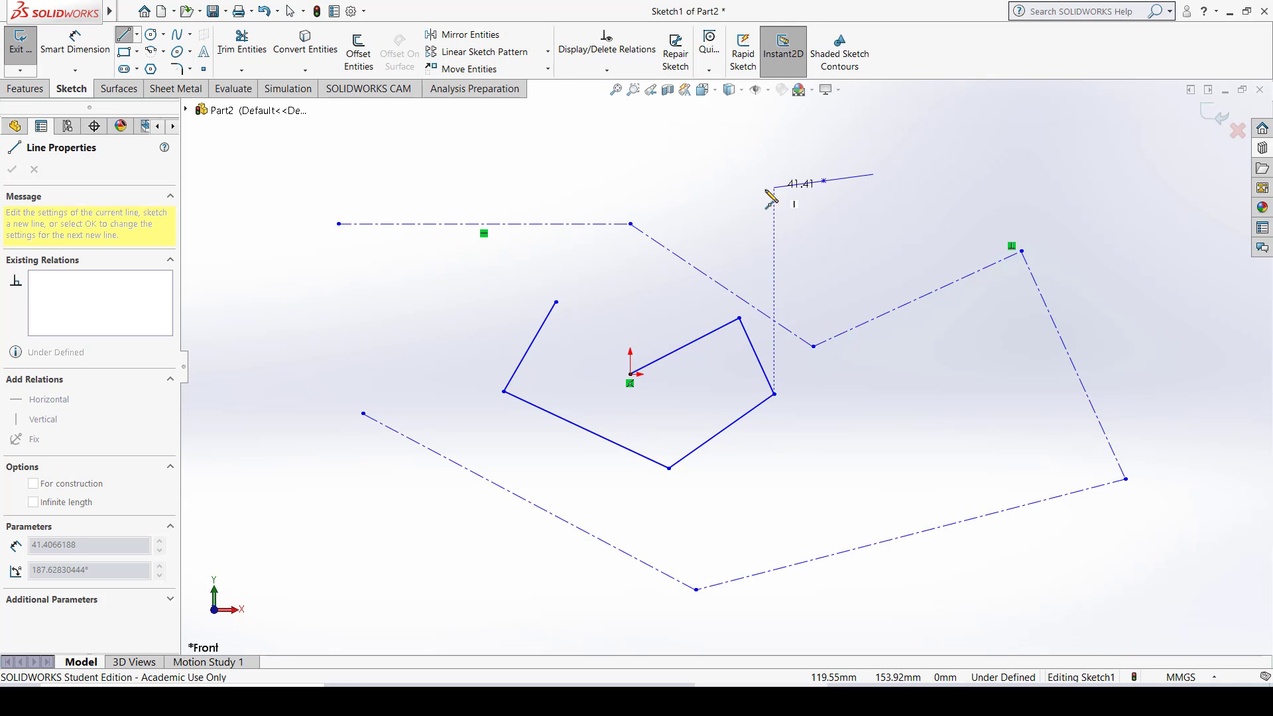
pyautogui.click(739, 193)
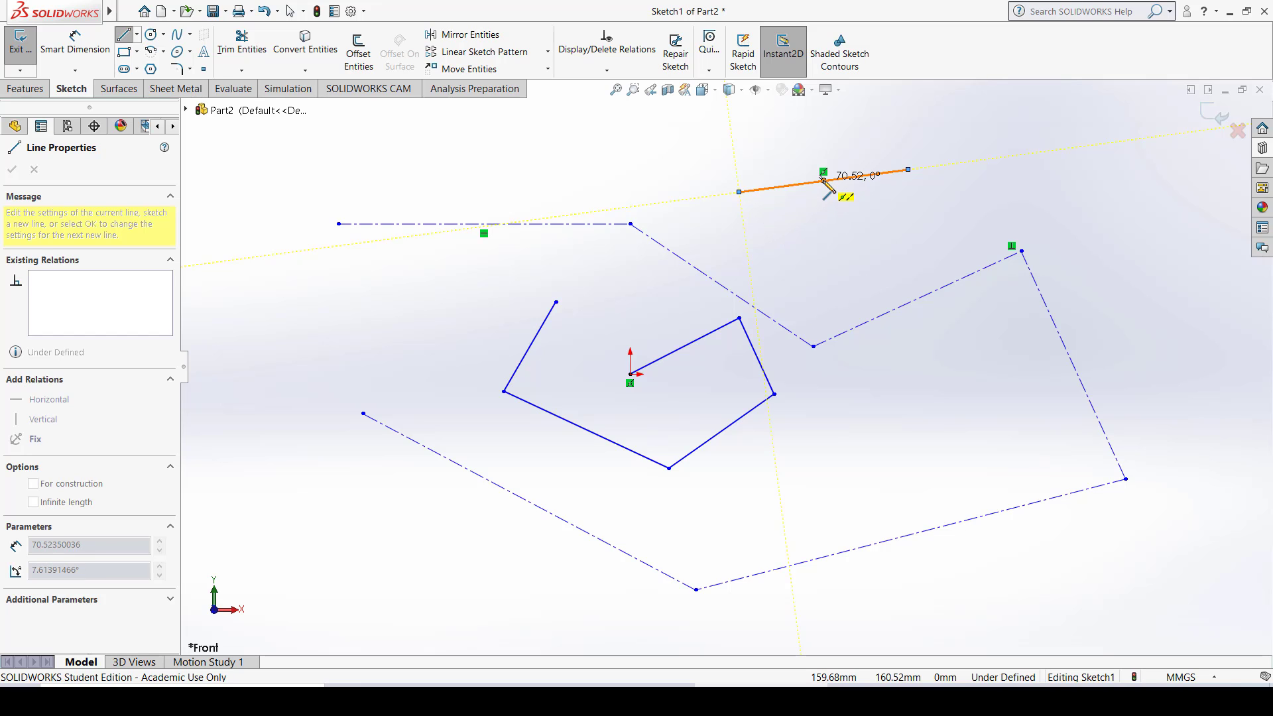
pyautogui.scroll(-3, 822, 189)
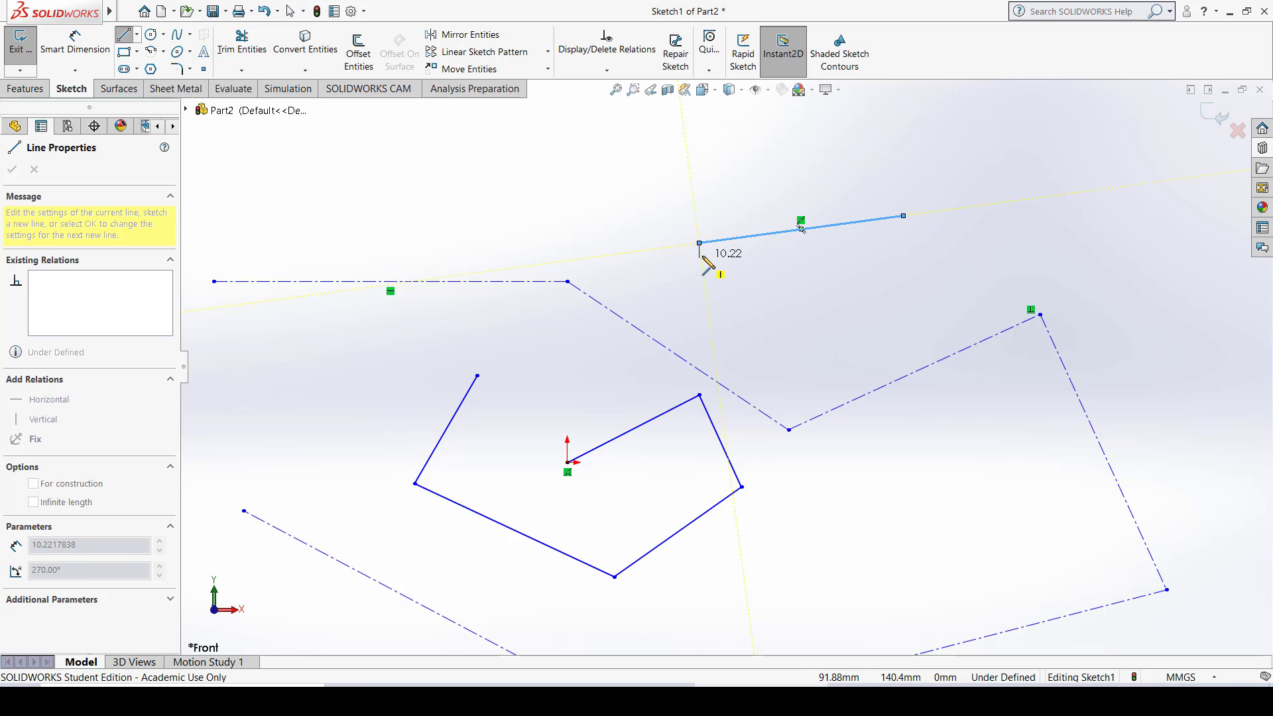
pyautogui.click(710, 327)
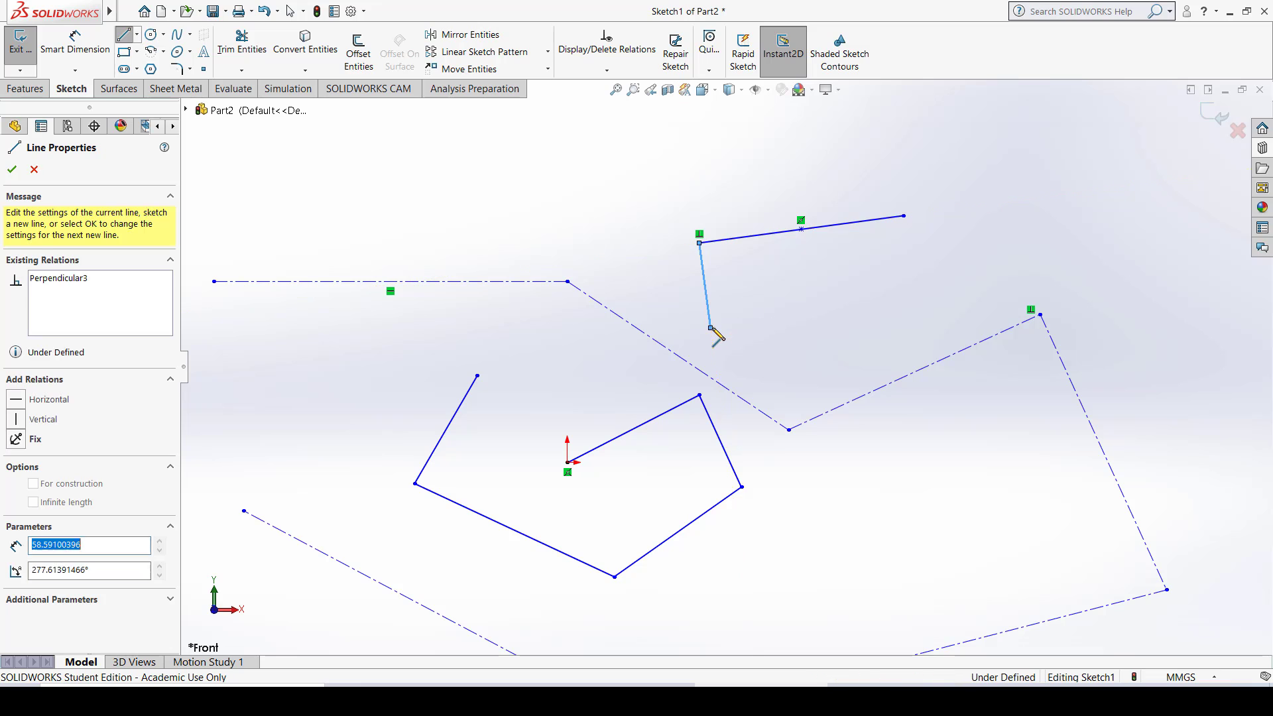
pyautogui.click(793, 322)
pyautogui.click(816, 376)
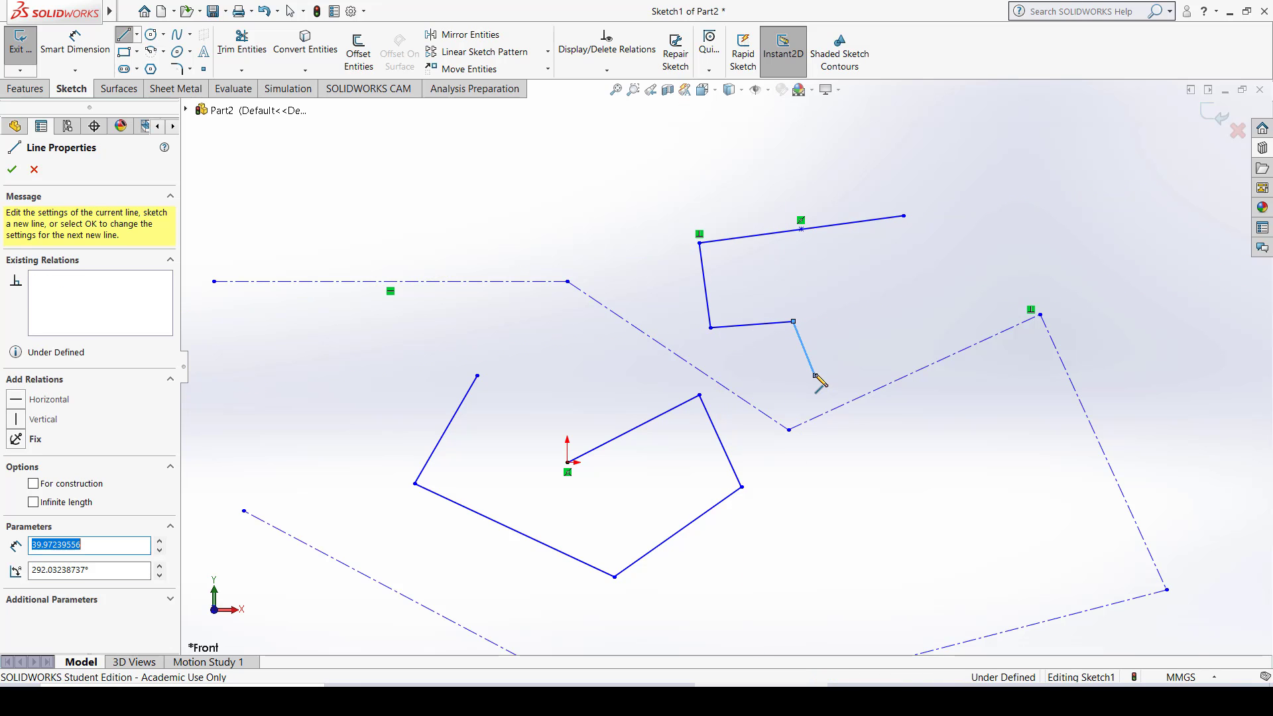
pyautogui.press('Escape')
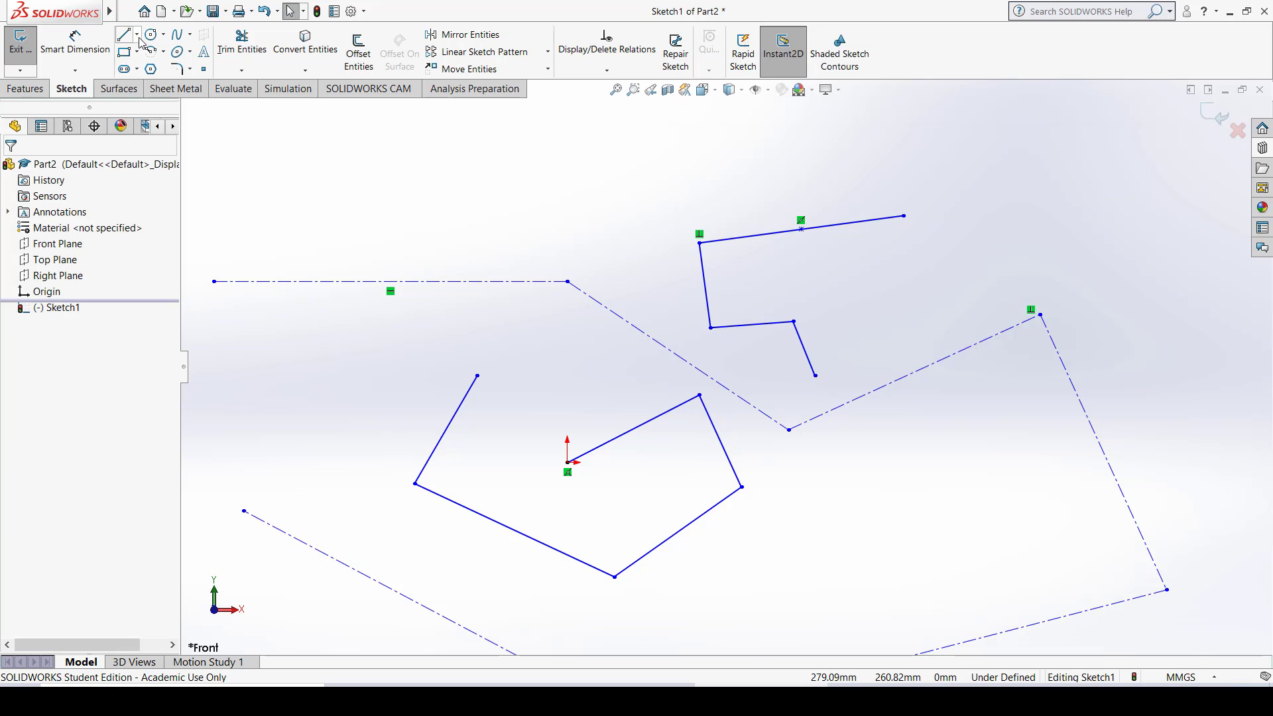
# Sketch a midpoint line above the horizontal centerline and continue it with four connected zigzag lines, the last about 49 mm long
pyautogui.click(137, 34)
pyautogui.click(147, 87)
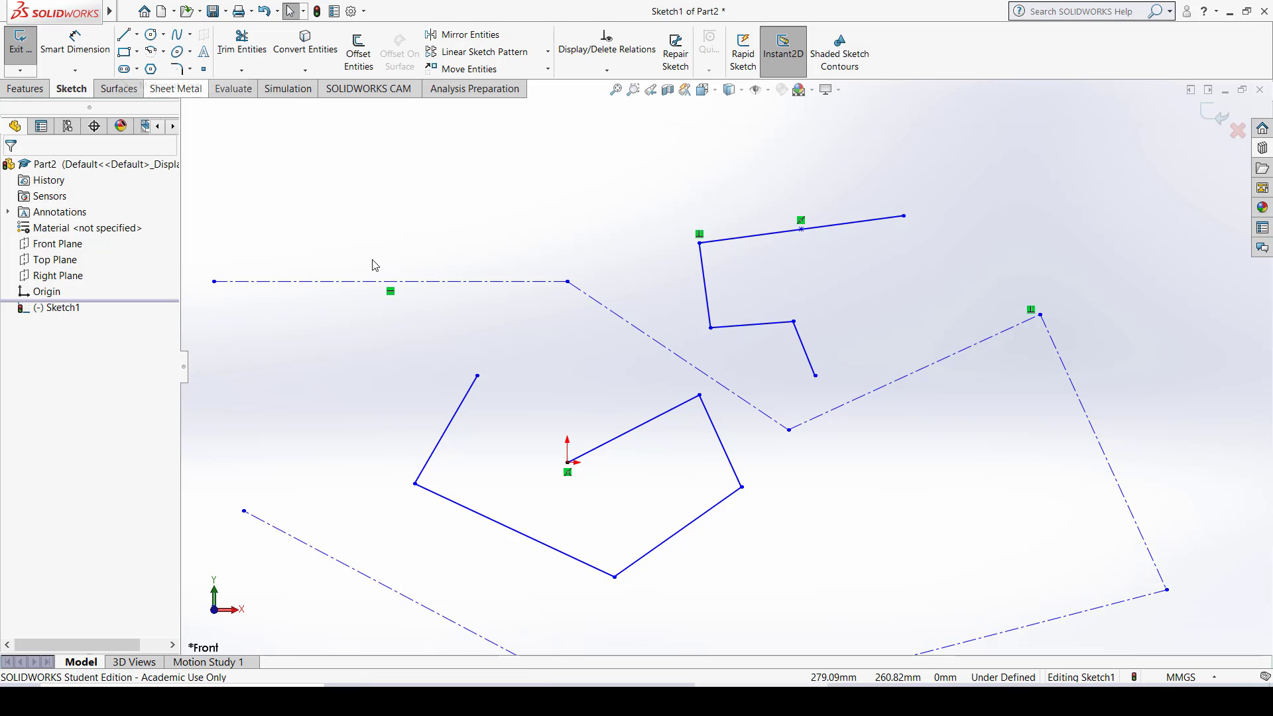
pyautogui.scroll(-3, 372, 269)
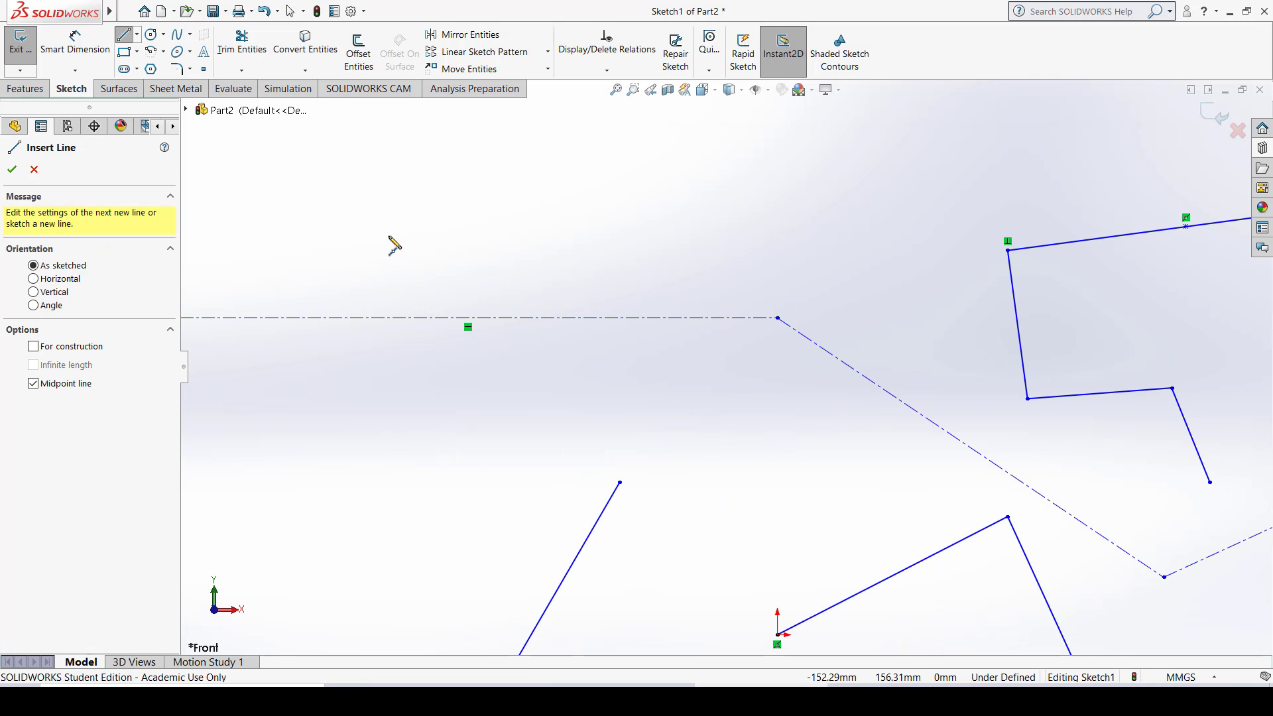
pyautogui.click(389, 235)
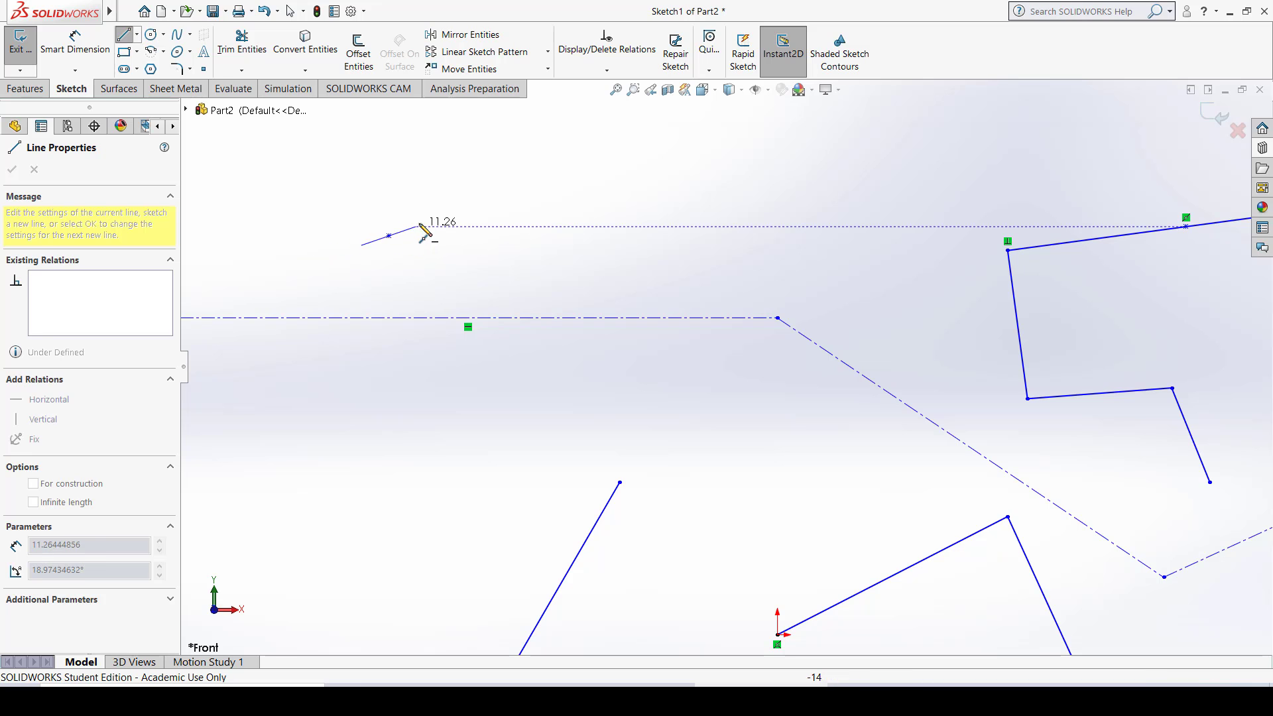
pyautogui.click(496, 197)
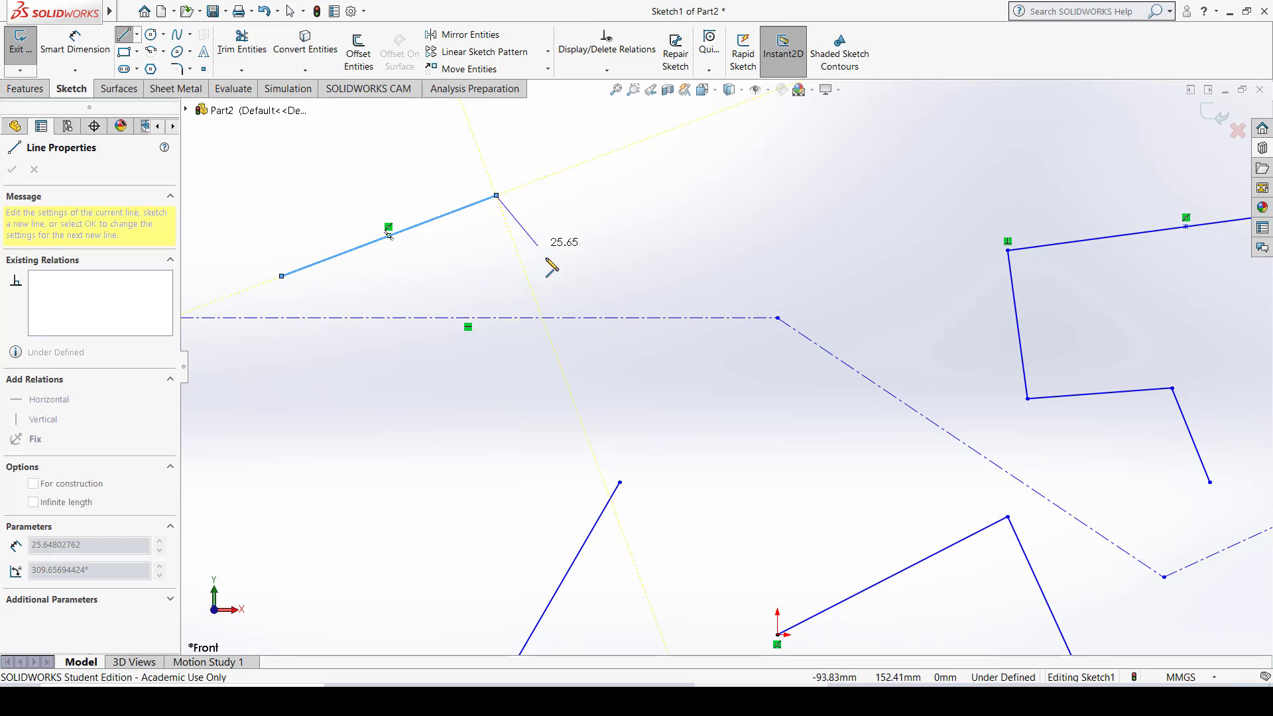
pyautogui.click(551, 271)
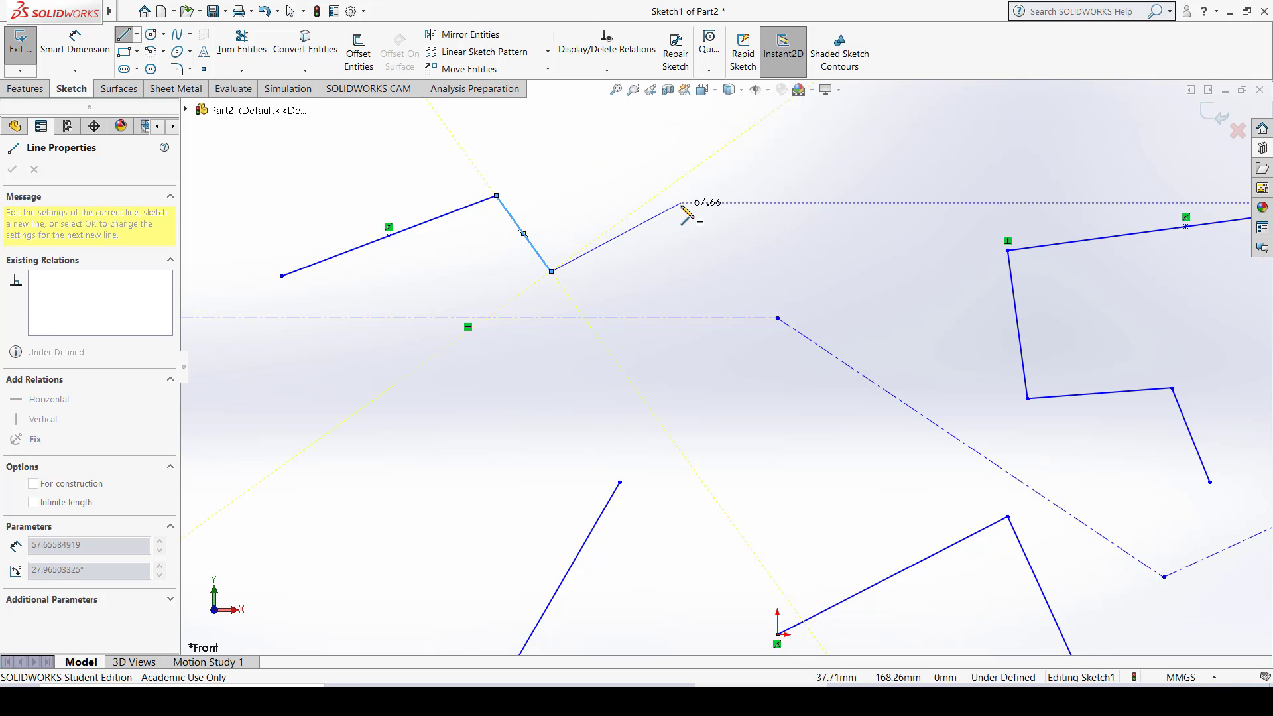
pyautogui.click(681, 202)
pyautogui.click(815, 264)
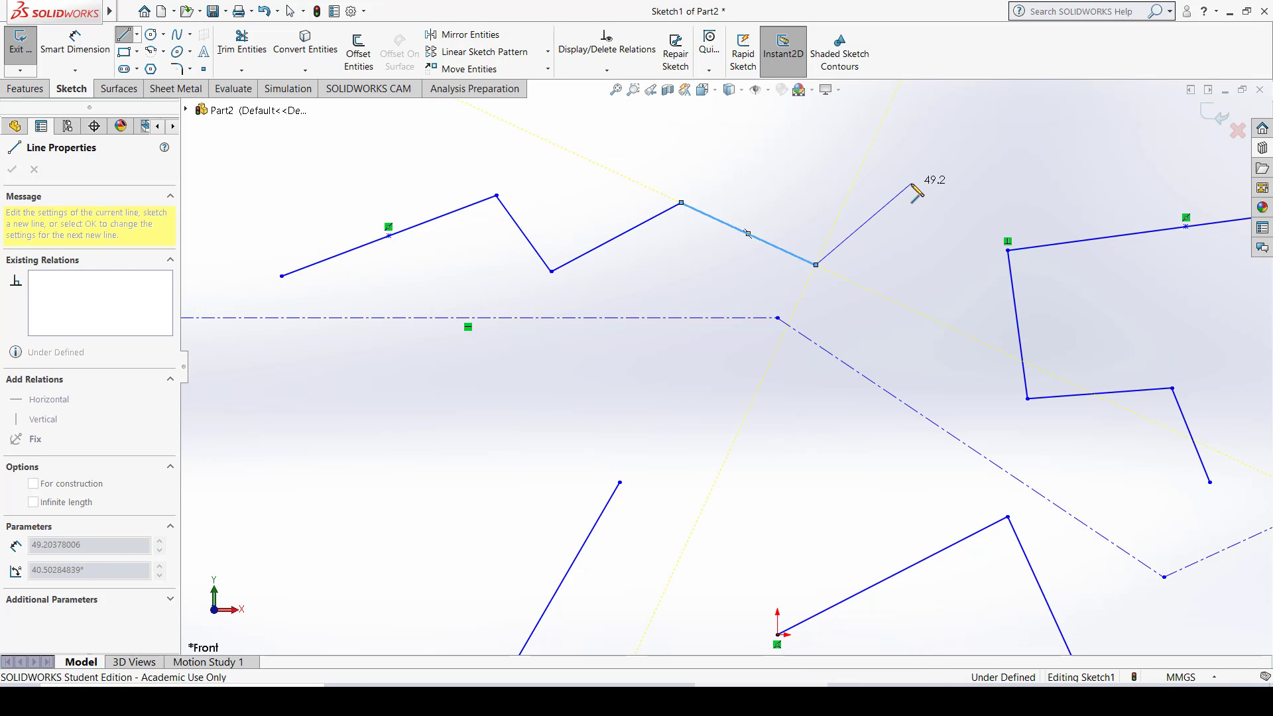
pyautogui.doubleClick(912, 183)
pyautogui.press('Escape')
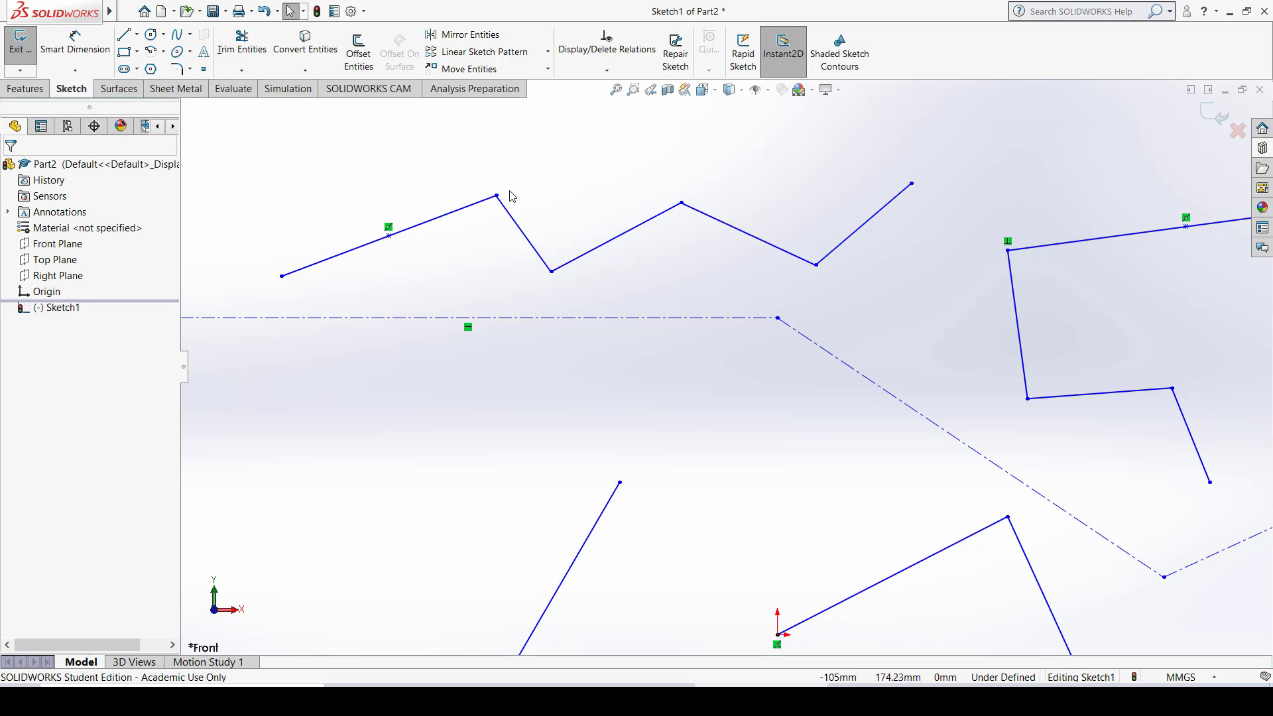
# Window-select the zigzag chain's middle lines, then its midpoint line with the midpoint, and clear the selection
pyautogui.moveTo(509, 191); pyautogui.dragTo(892, 281)
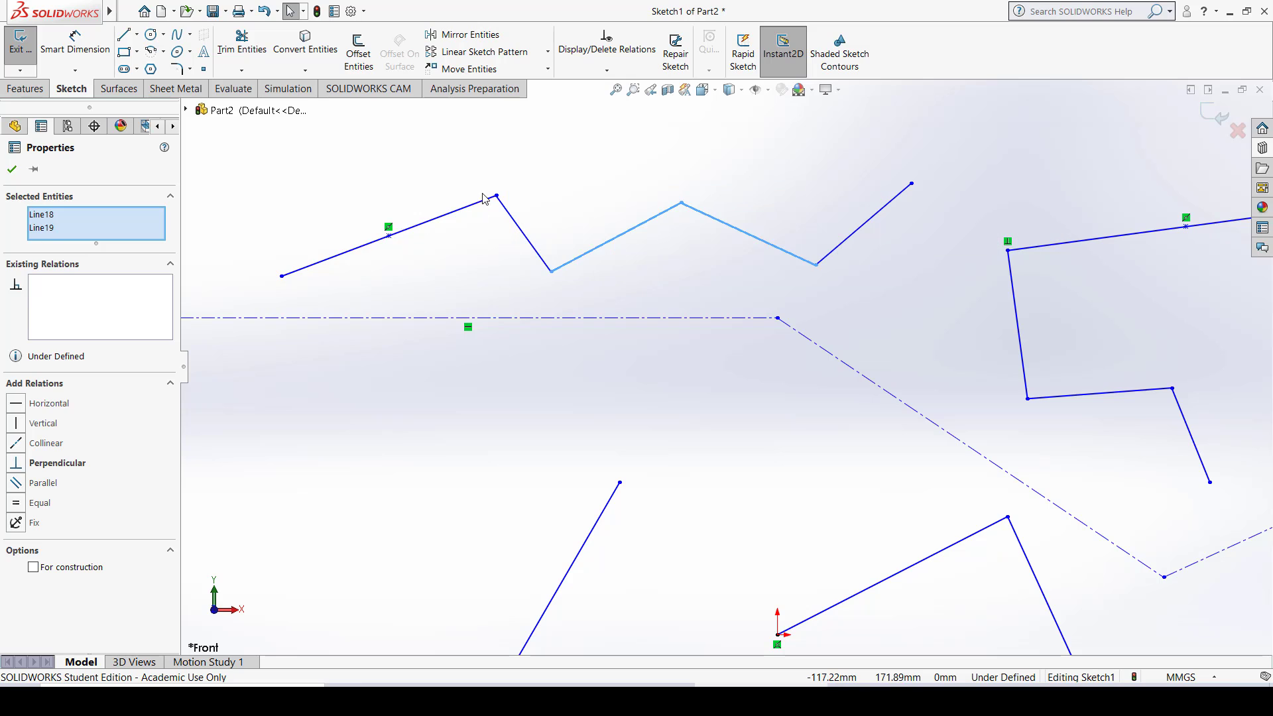
pyautogui.moveTo(483, 181); pyautogui.dragTo(244, 294)
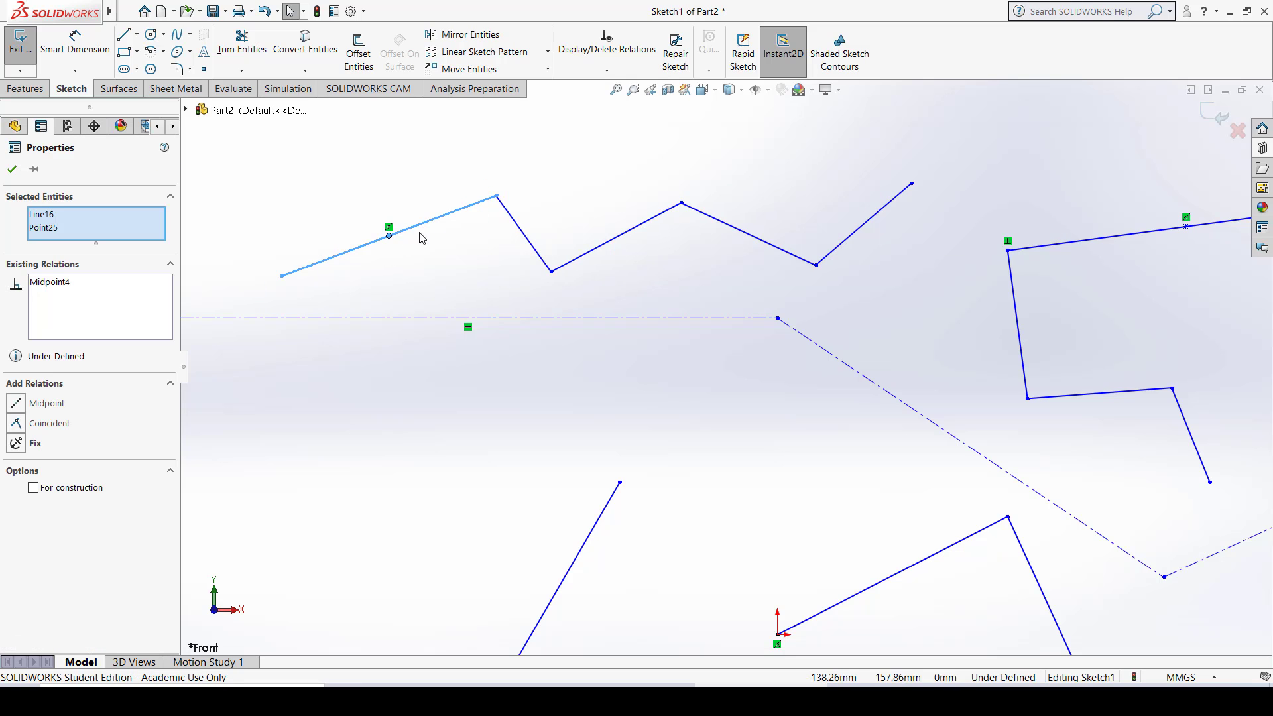
pyautogui.click(400, 252)
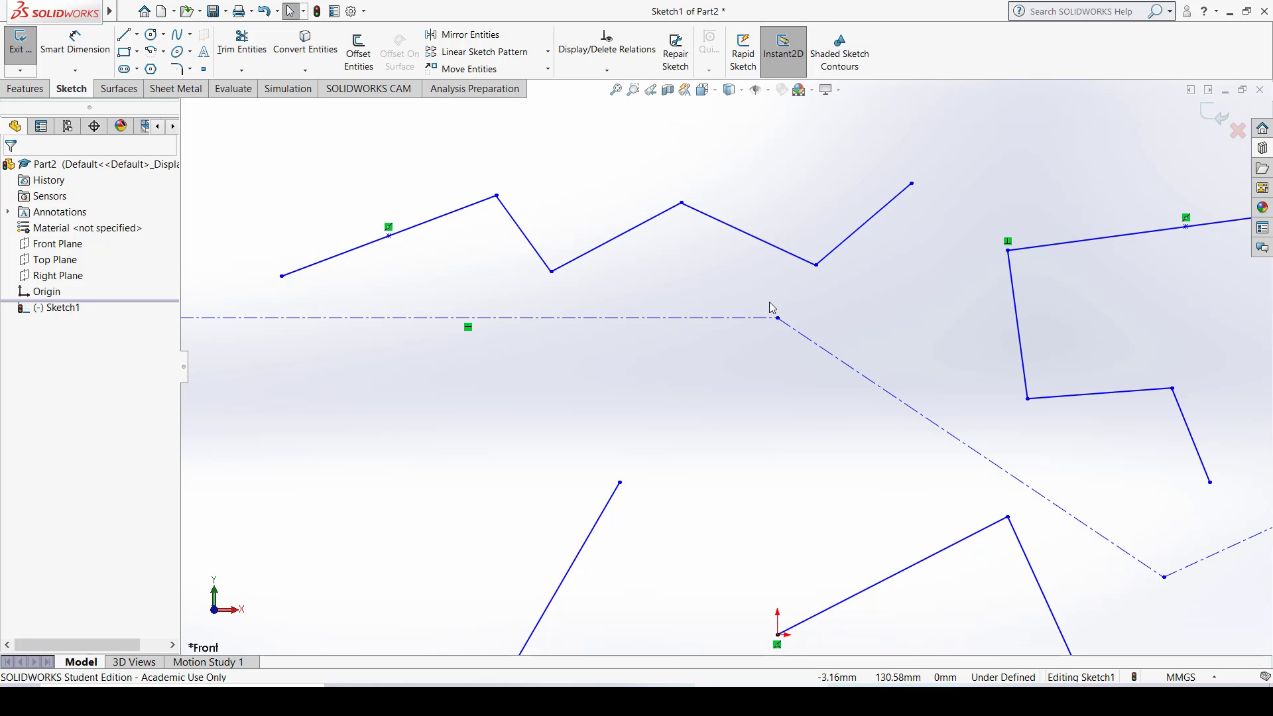
# Examine the whole sketch at different zoom levels and from a slightly tilted angle, and return to the Front view
pyautogui.scroll(-3, 765, 302)
pyautogui.scroll(3, 765, 302)
pyautogui.scroll(5, 766, 301)
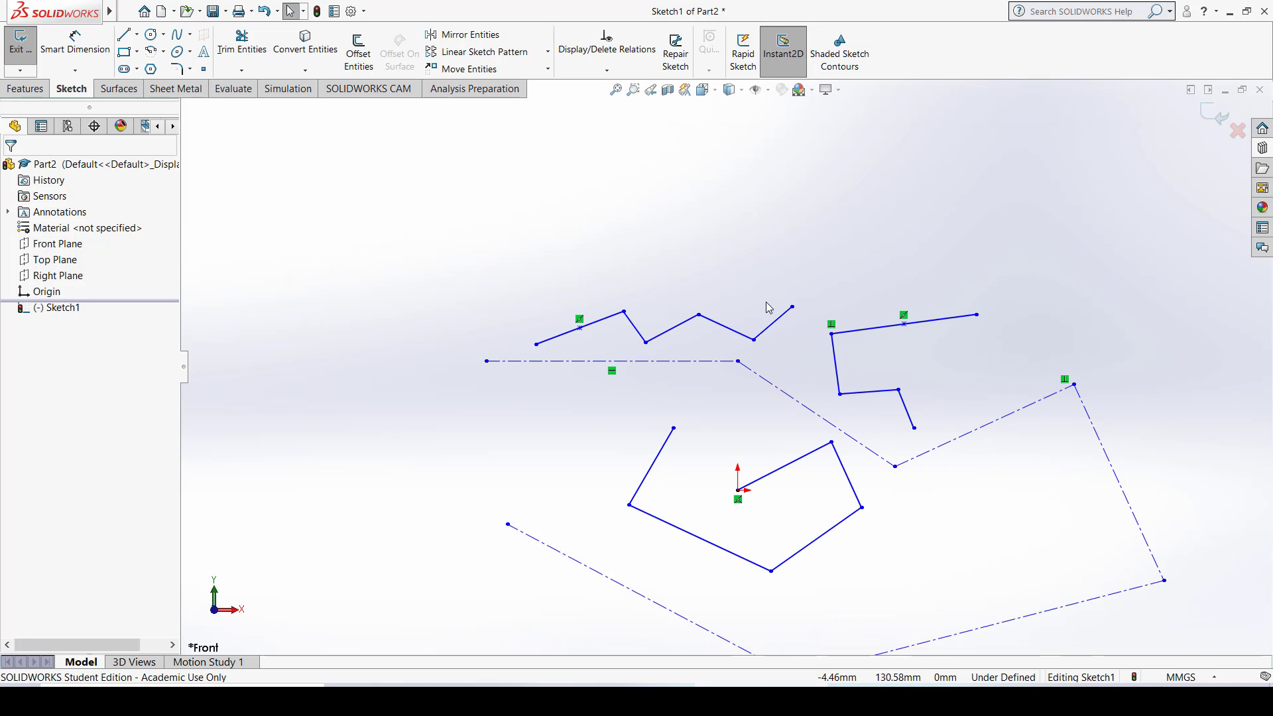
pyautogui.moveTo(809, 438)
pyautogui.keyDown('shift'); pyautogui.mouseDown(button='middle')
pyautogui.moveTo(757, 377)
pyautogui.moveTo(793, 470)
pyautogui.moveTo(705, 312)
pyautogui.mouseUp(button='middle'); pyautogui.keyUp('shift')
pyautogui.scroll(-1, 707, 324)
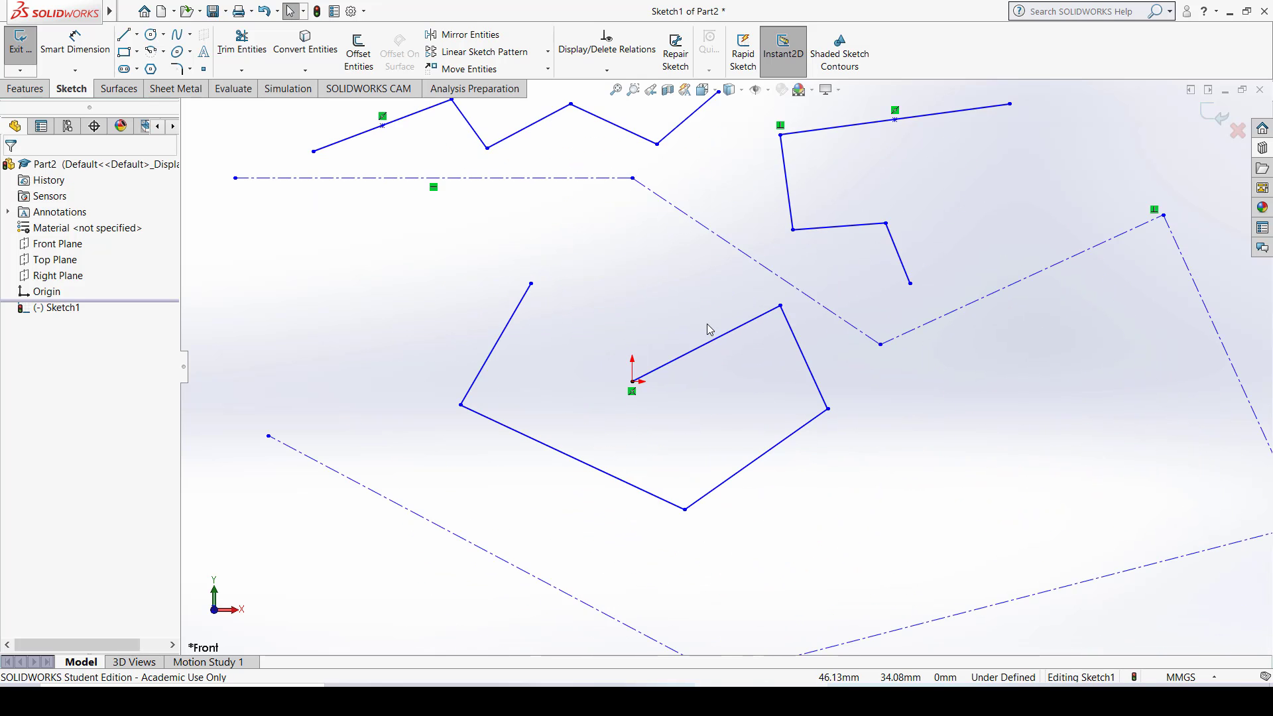
pyautogui.scroll(3, 707, 324)
pyautogui.scroll(1, 767, 374)
pyautogui.keyDown('ctrl'); pyautogui.moveTo(767, 375); pyautogui.dragTo(719, 352, button='middle'); pyautogui.keyUp('ctrl')
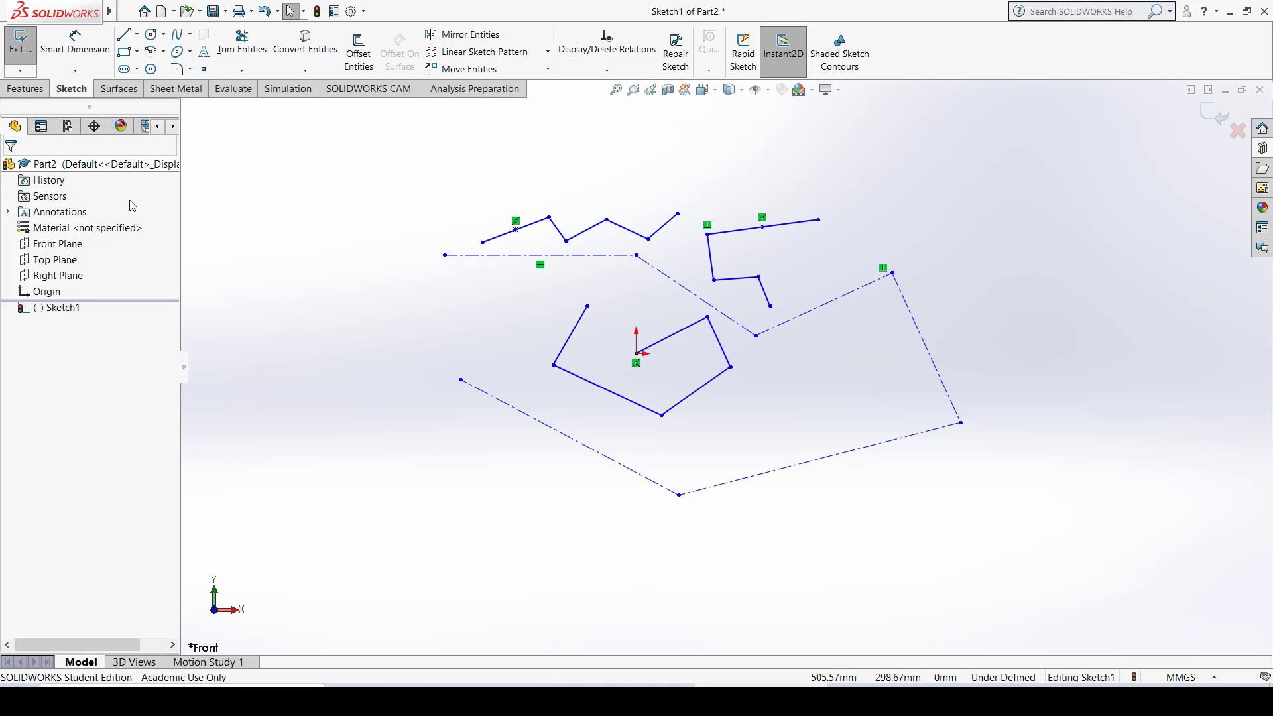
pyautogui.scroll(2, 715, 397)
pyautogui.scroll(-3, 716, 394)
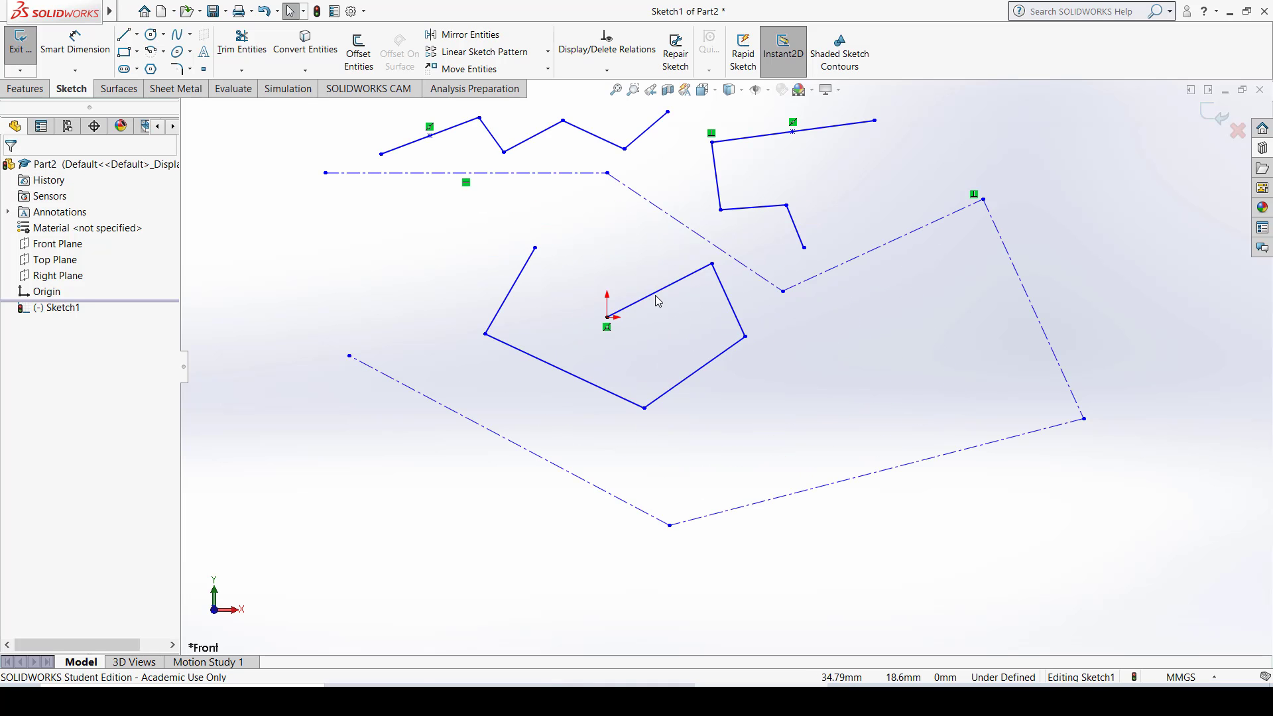
pyautogui.moveTo(631, 262)
pyautogui.mouseDown(button='middle')
pyautogui.moveTo(631, 318)
pyautogui.moveTo(639, 269)
pyautogui.mouseUp(button='middle')
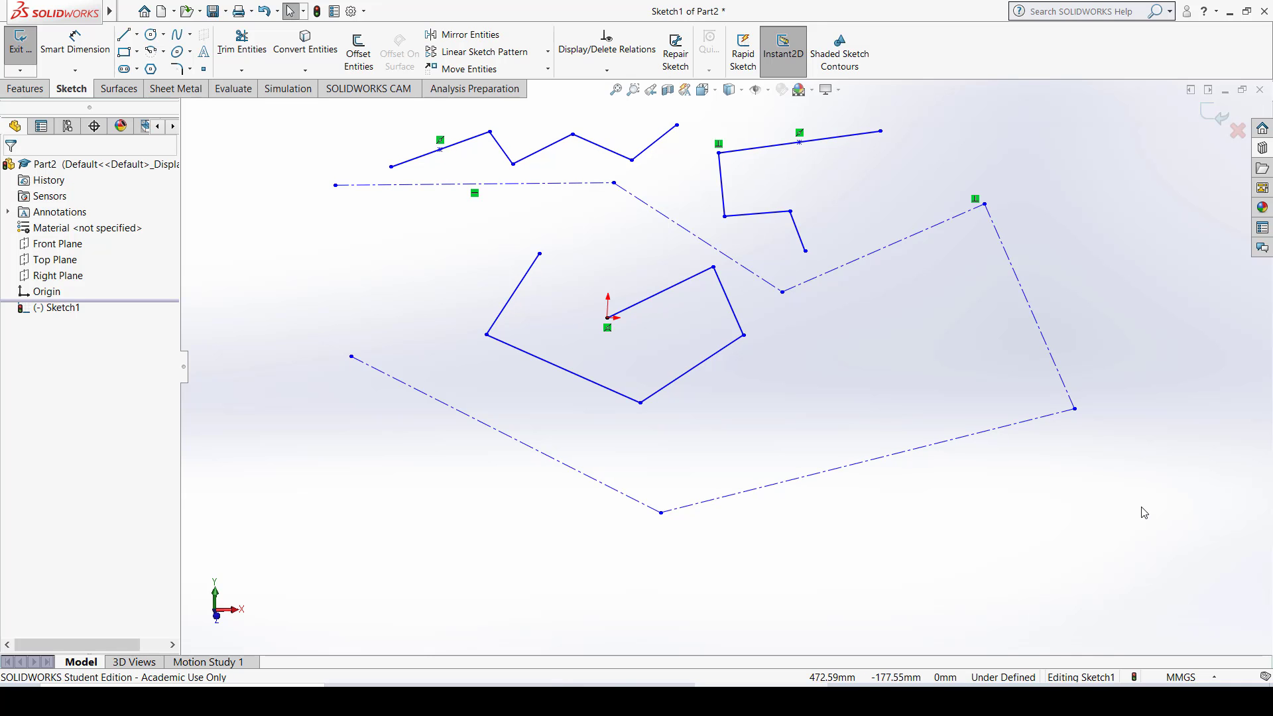
pyautogui.hotkey('ctrl', '1')
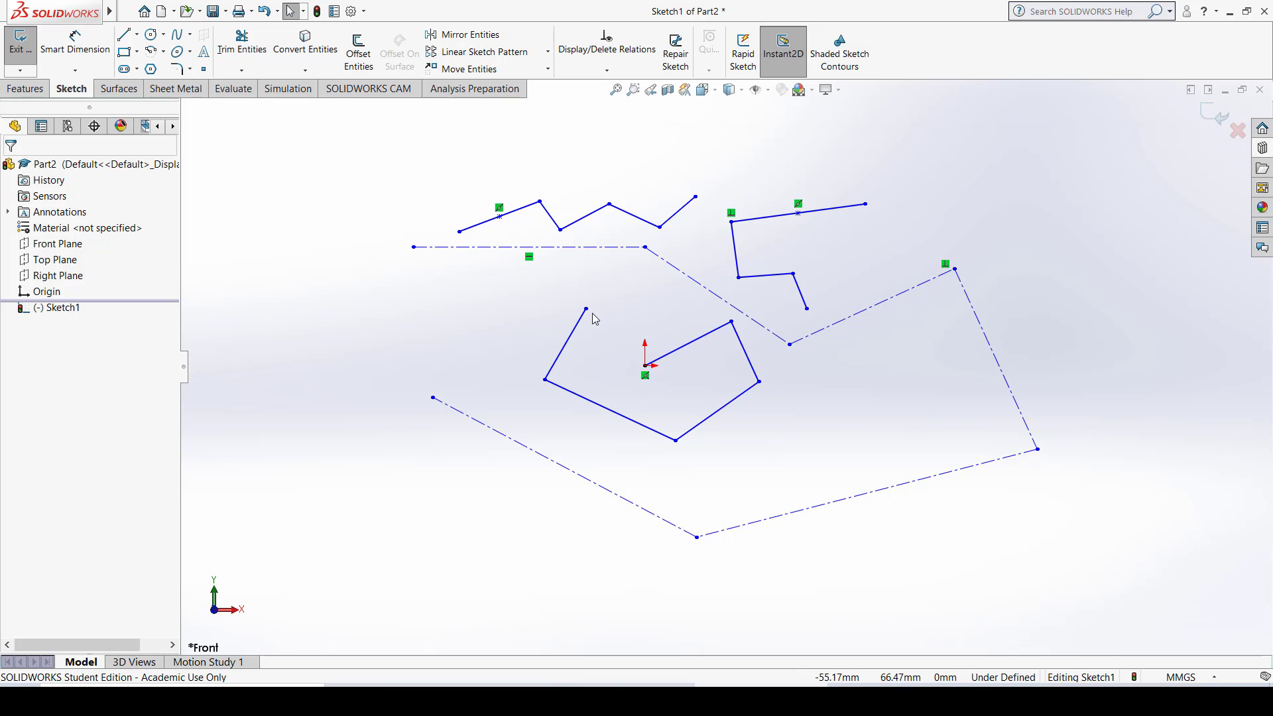
# Add a horizontal Smart Dimension of 45 mm to the last line of the solid chain, placed above it
pyautogui.click(85, 47)
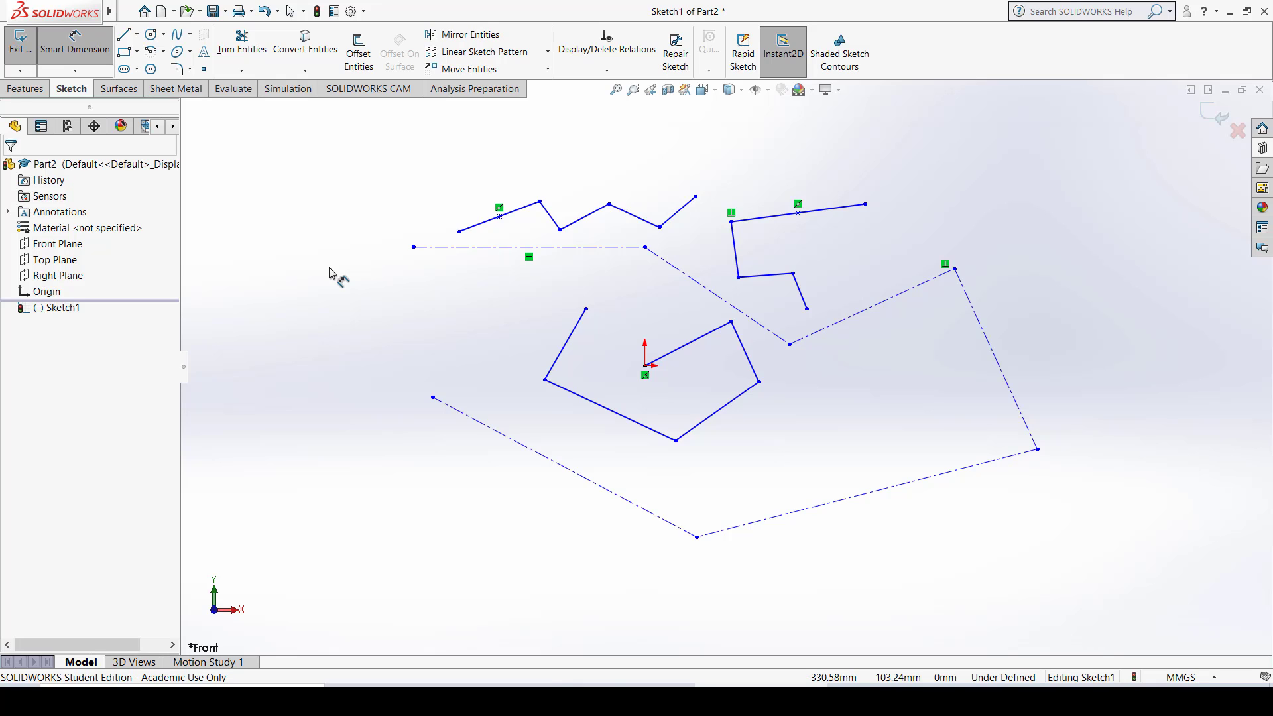
pyautogui.click(574, 339)
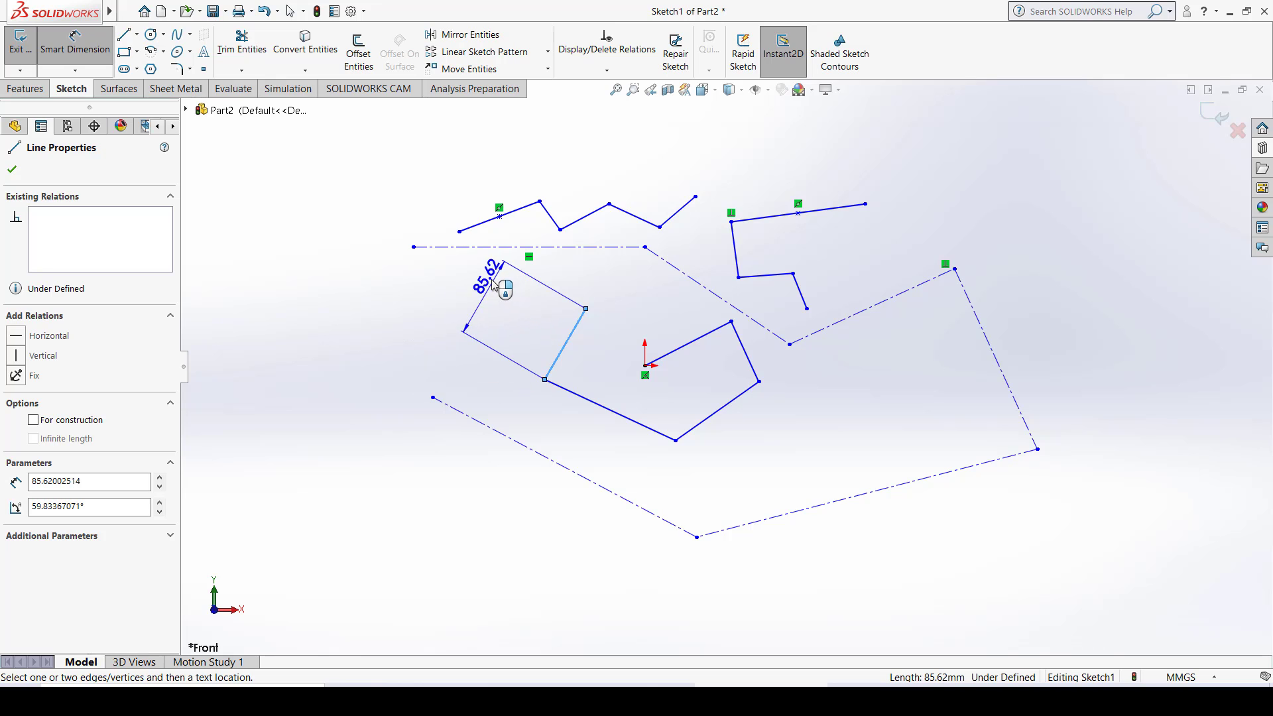
pyautogui.click(574, 275)
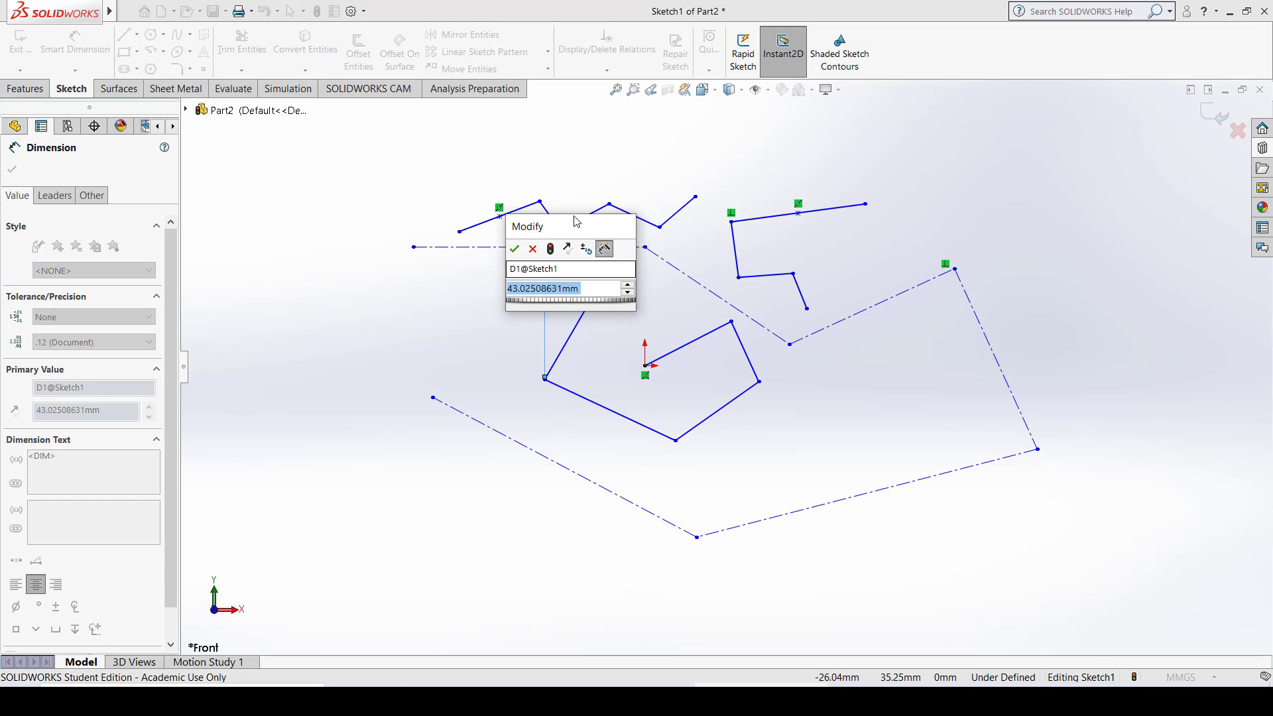
pyautogui.moveTo(557, 232); pyautogui.dragTo(327, 298)
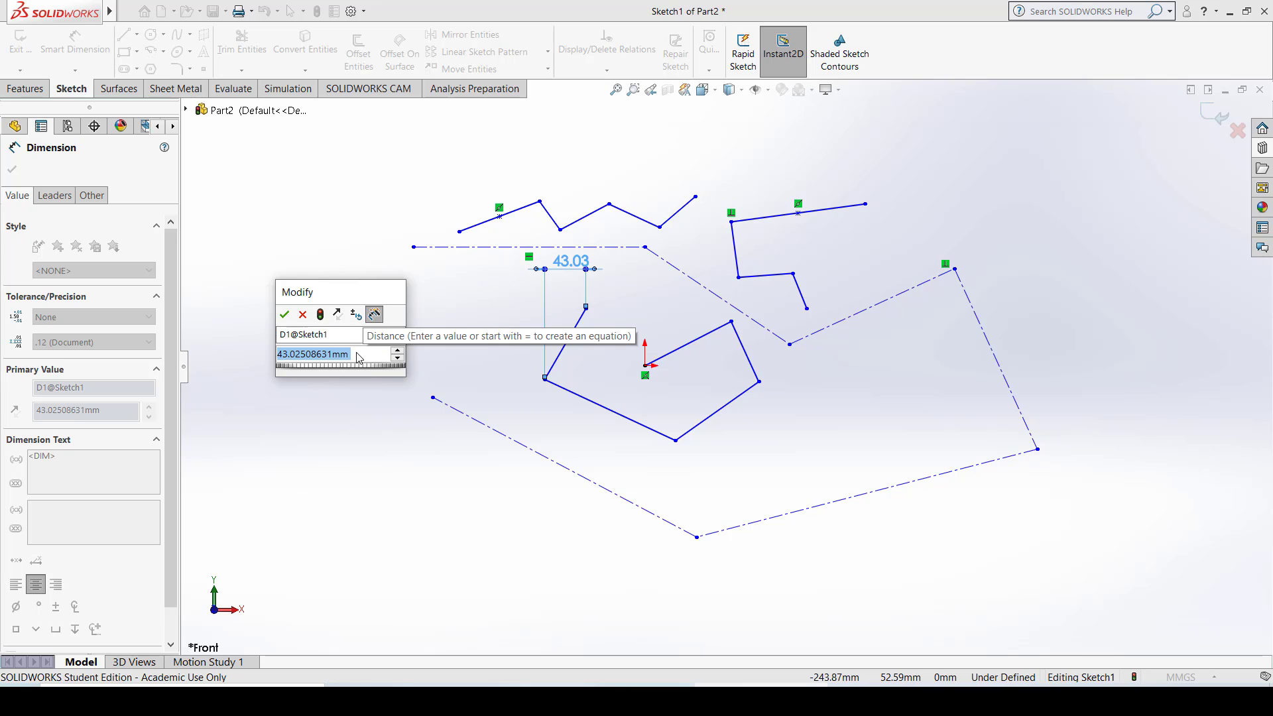
pyautogui.write('454')
pyautogui.press('BackSpace')
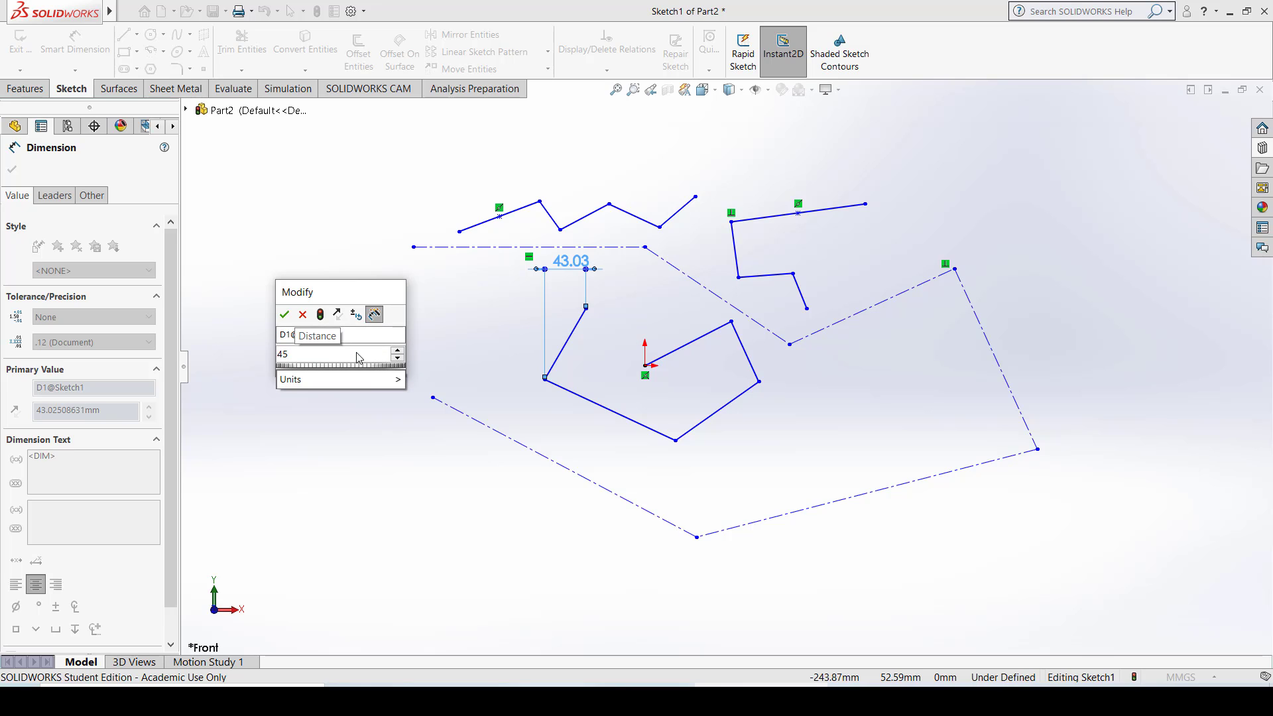
pyautogui.press('Return')
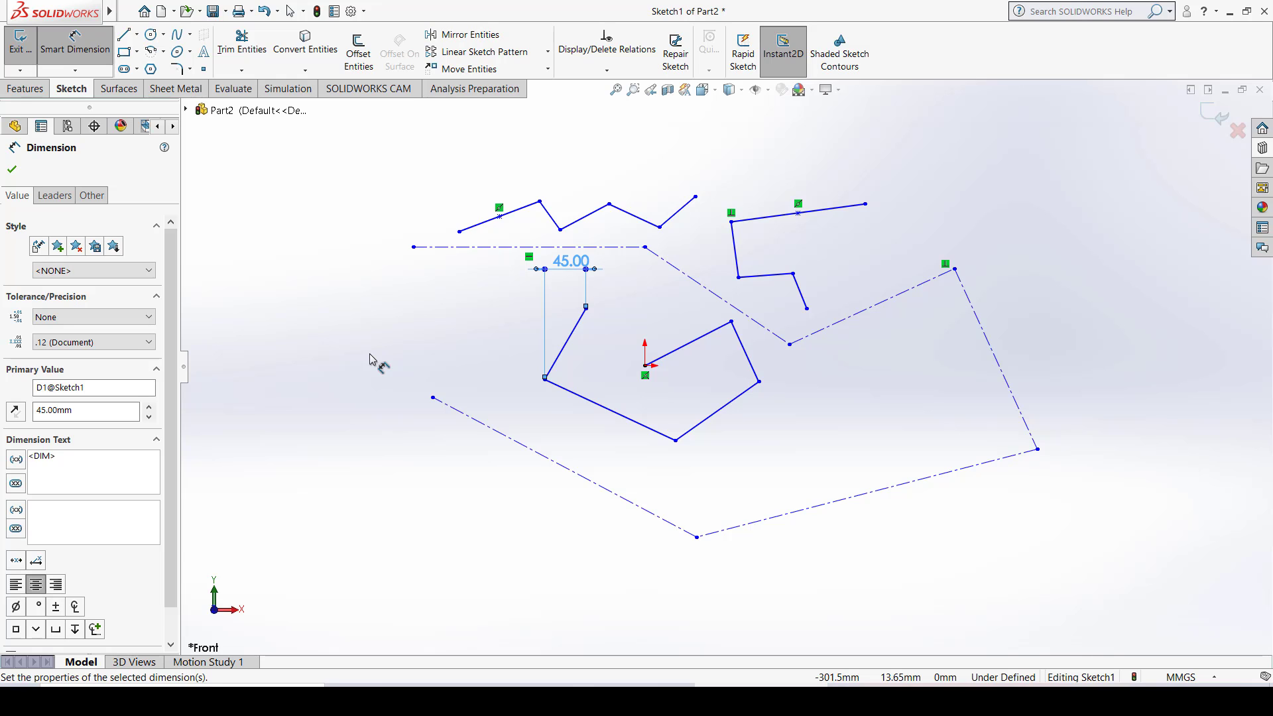
pyautogui.press('Escape')
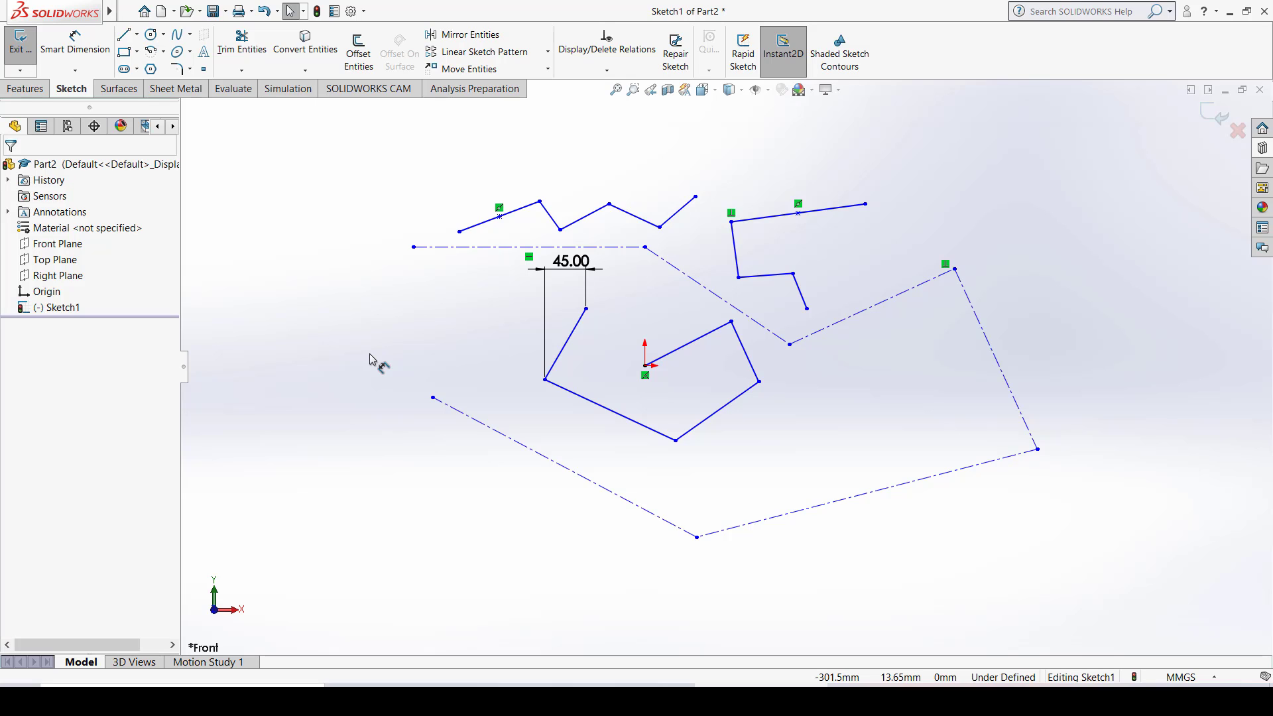
# Add a vertical Smart Dimension of 95 mm between the endpoints of the long sloping centerline below the solid chain
pyautogui.click(95, 46)
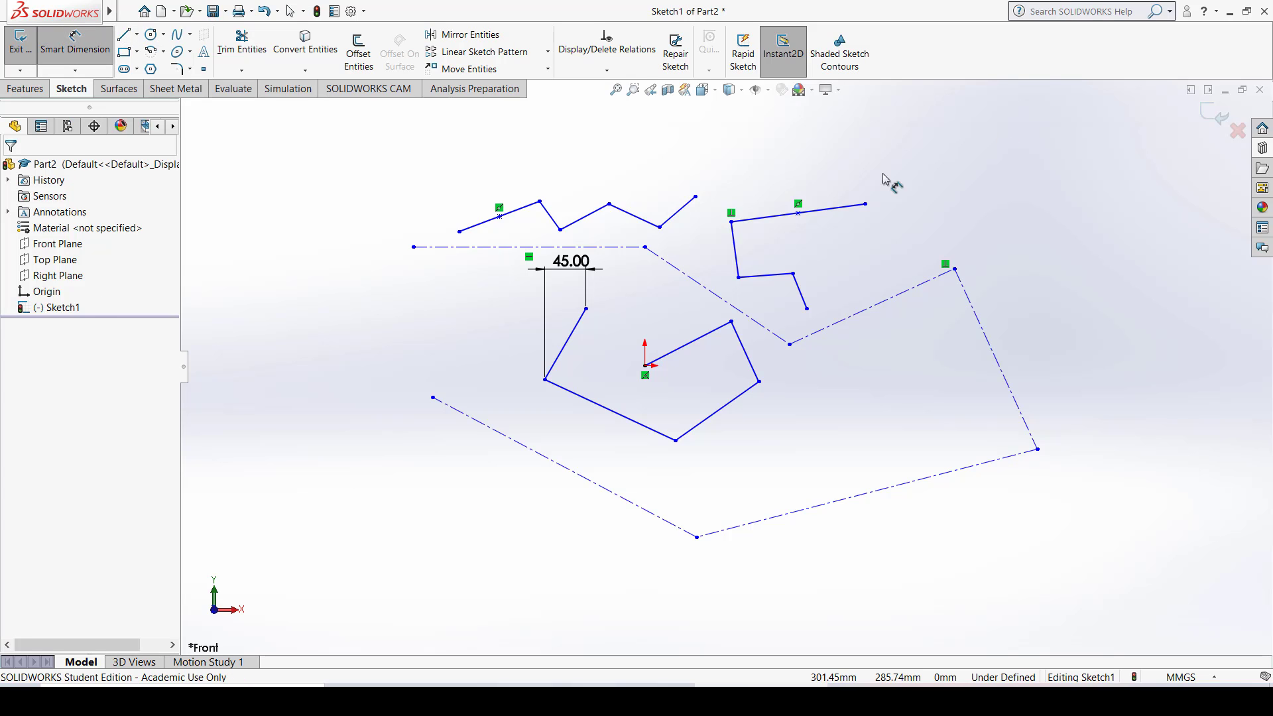
pyautogui.click(776, 515)
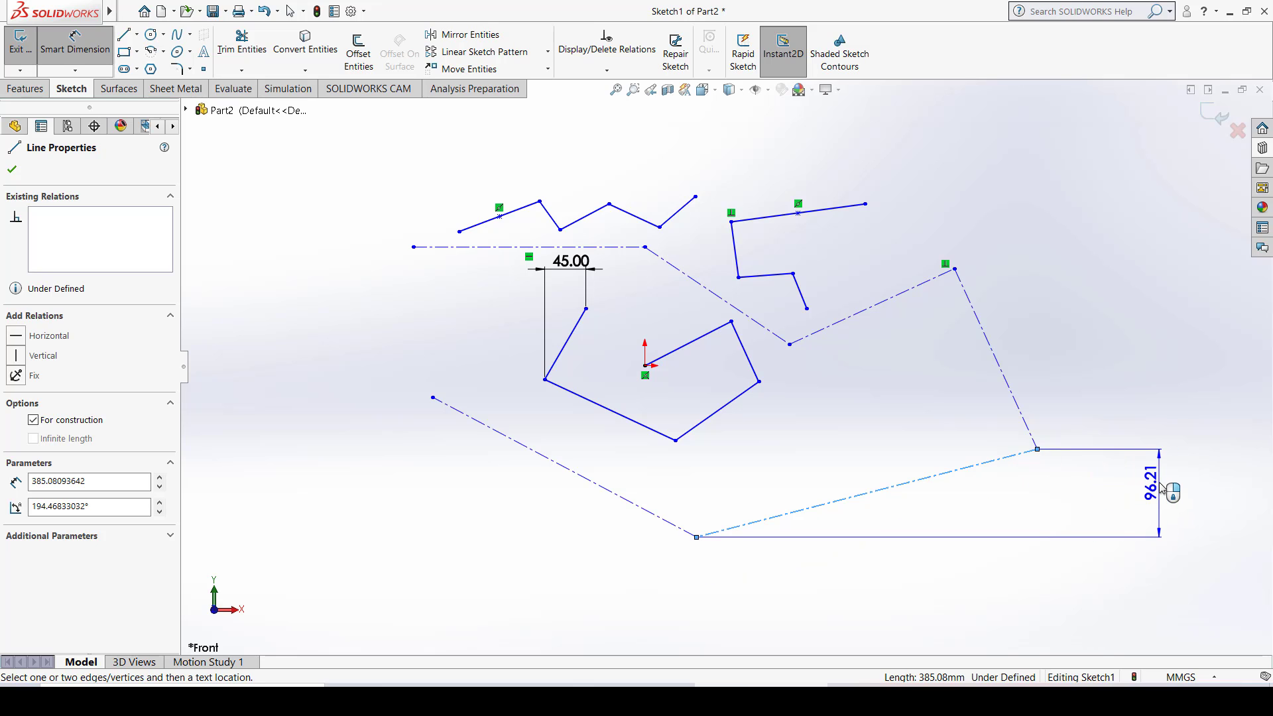
pyautogui.click(1161, 490)
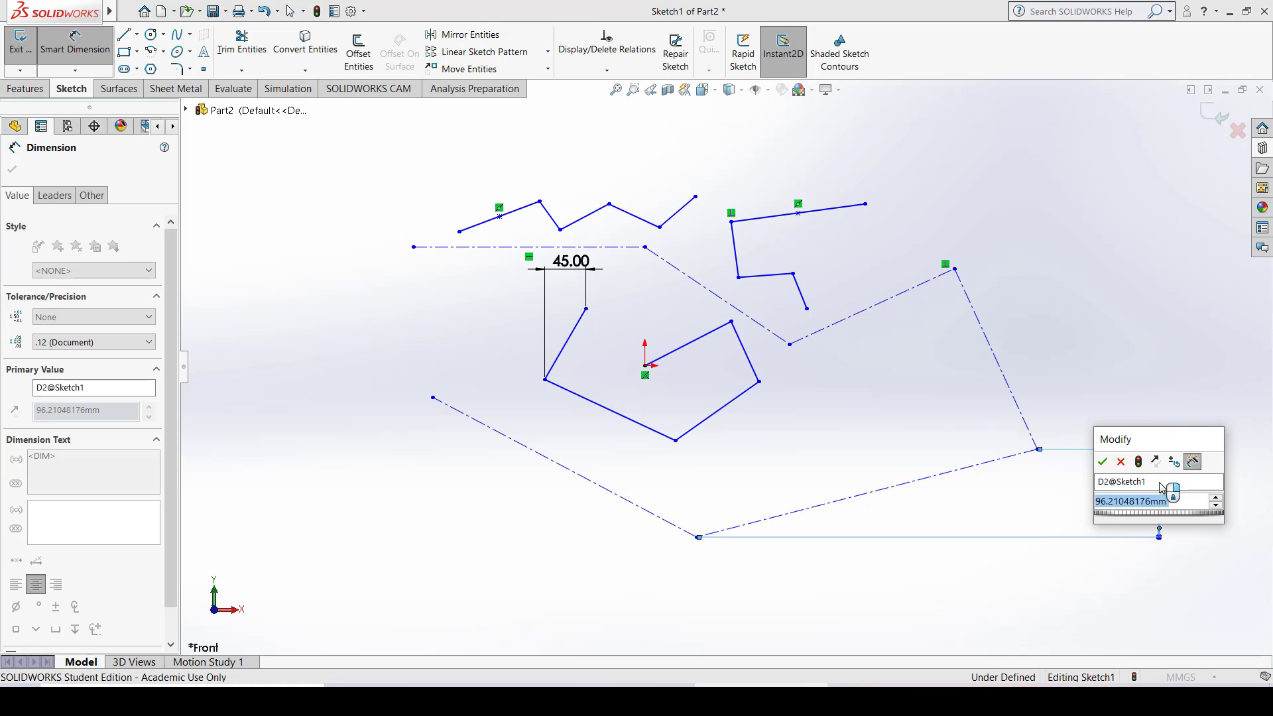
pyautogui.write('95')
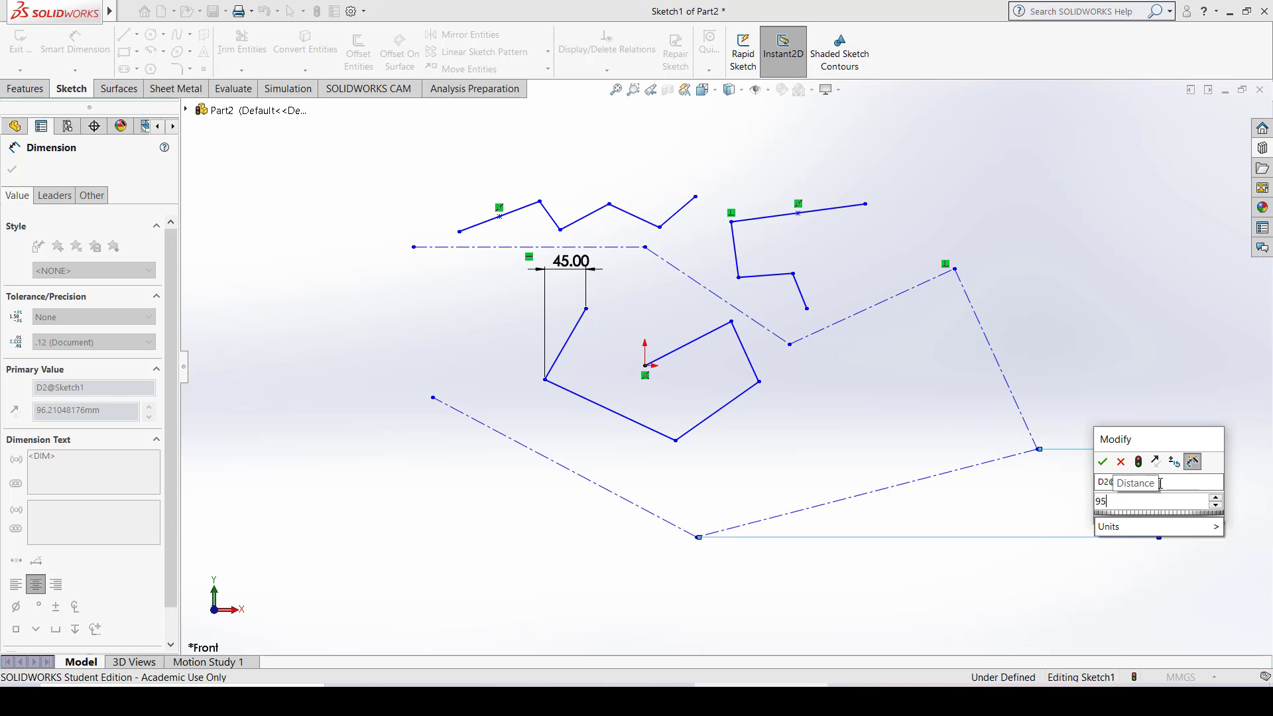
pyautogui.press('Return')
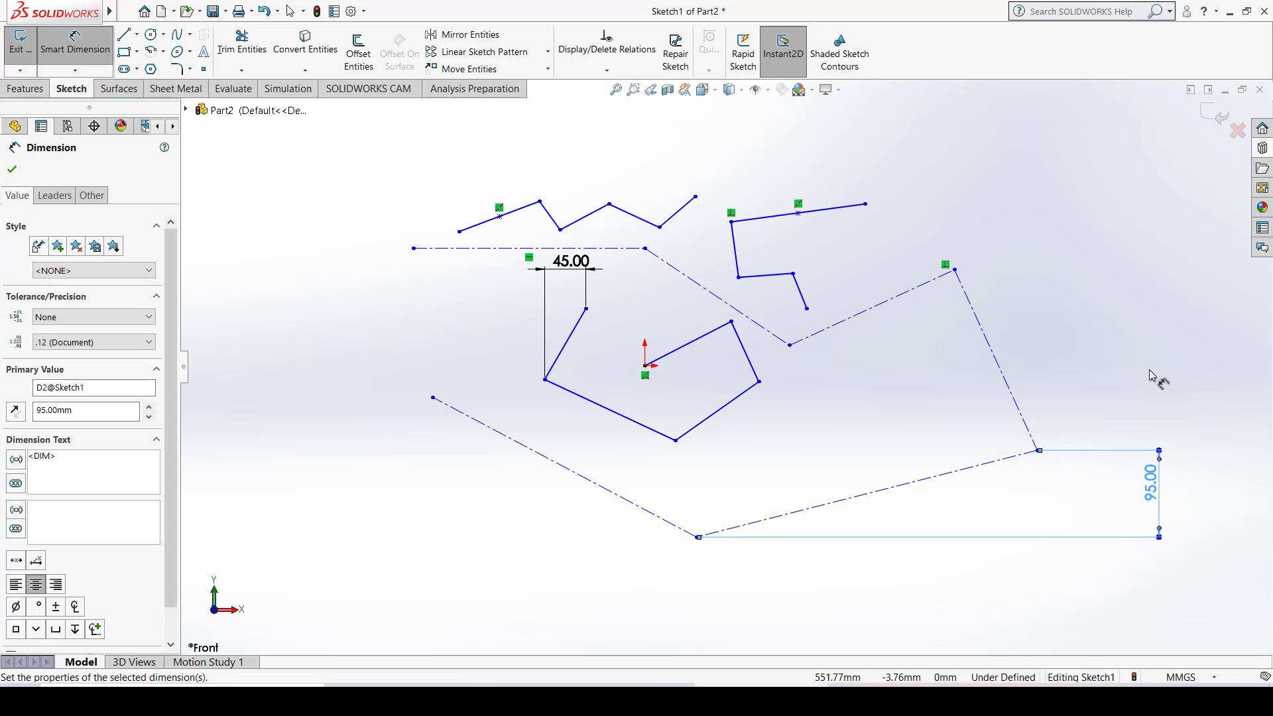
pyautogui.press('Escape')
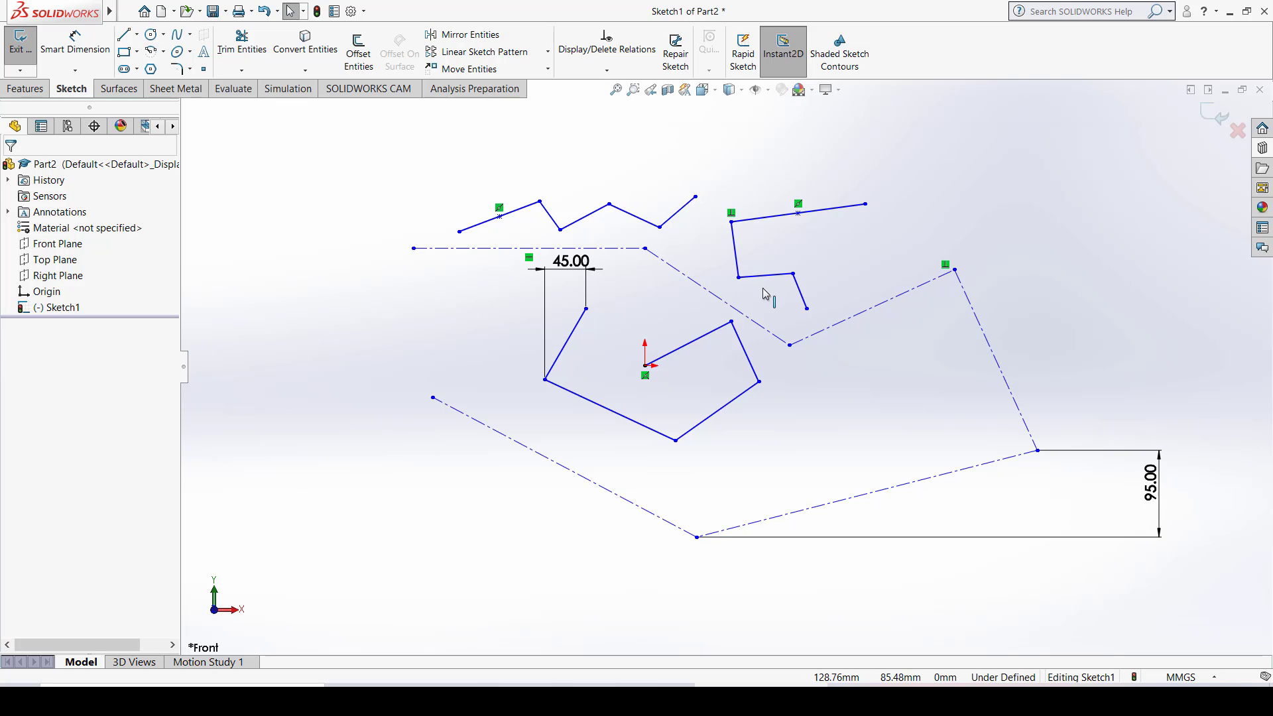
pyautogui.scroll(-3, 718, 312)
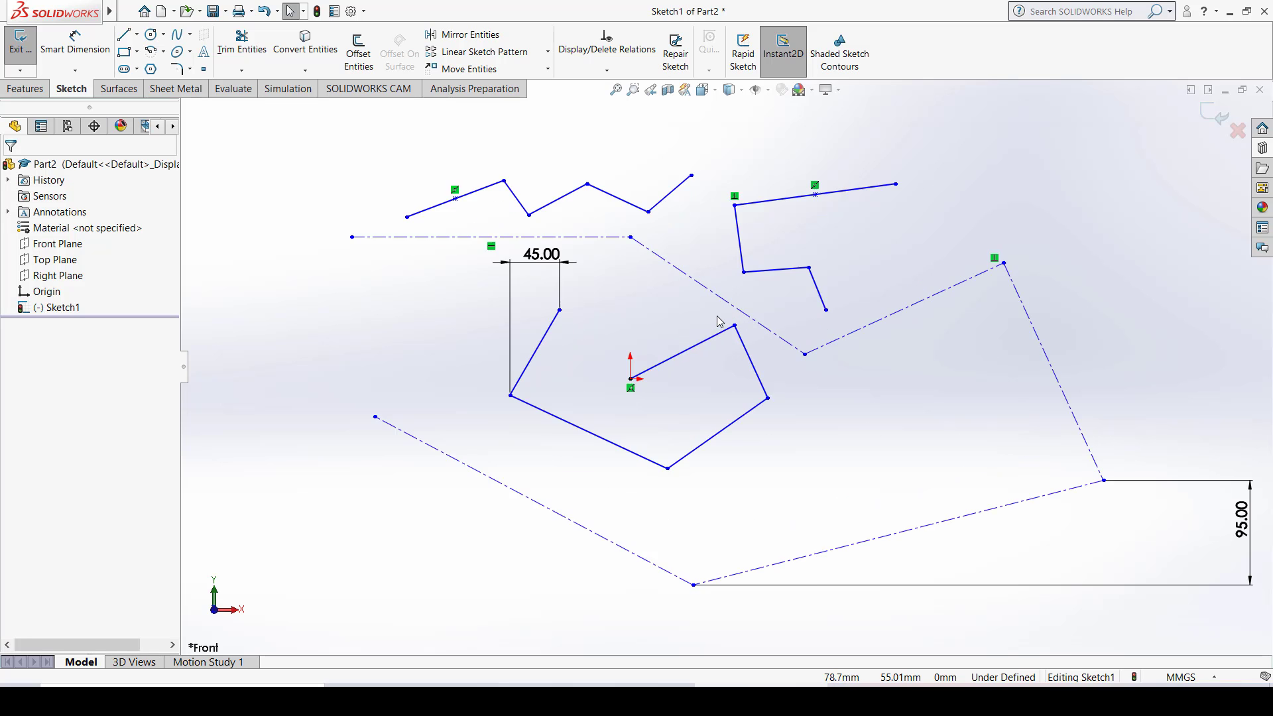
pyautogui.scroll(5, 722, 358)
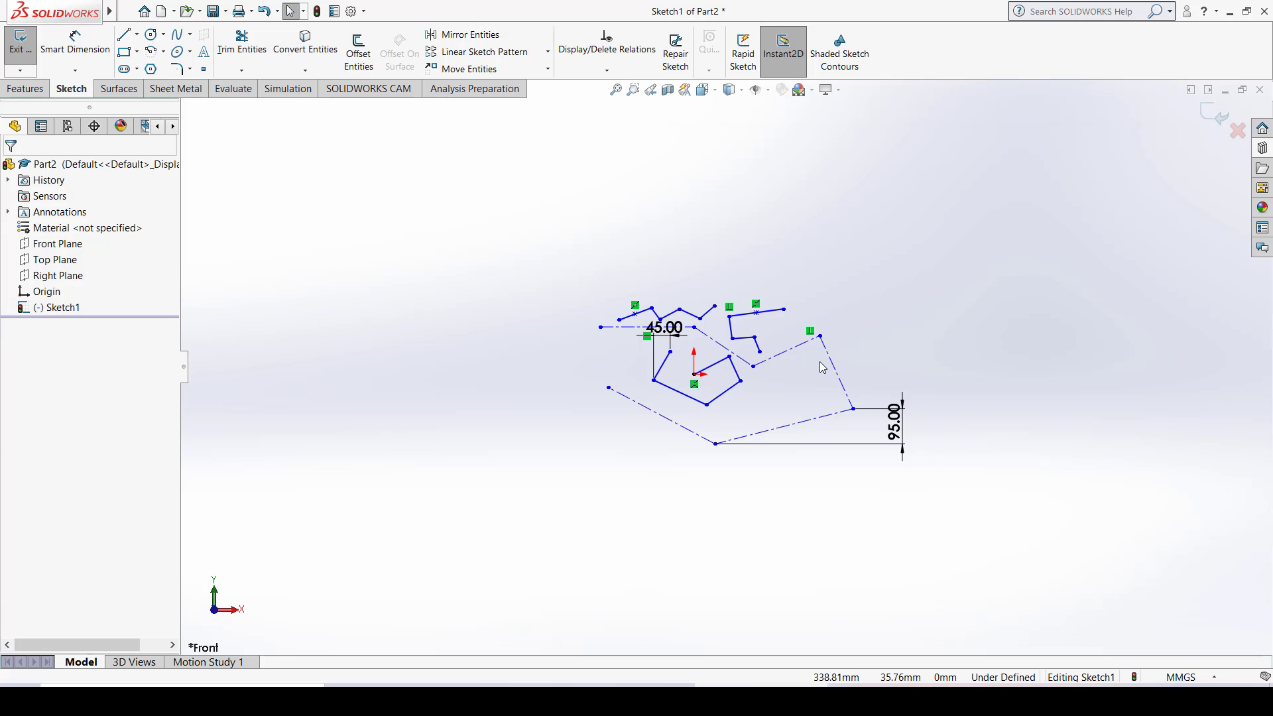
pyautogui.scroll(3, 784, 348)
pyautogui.scroll(-6, 784, 348)
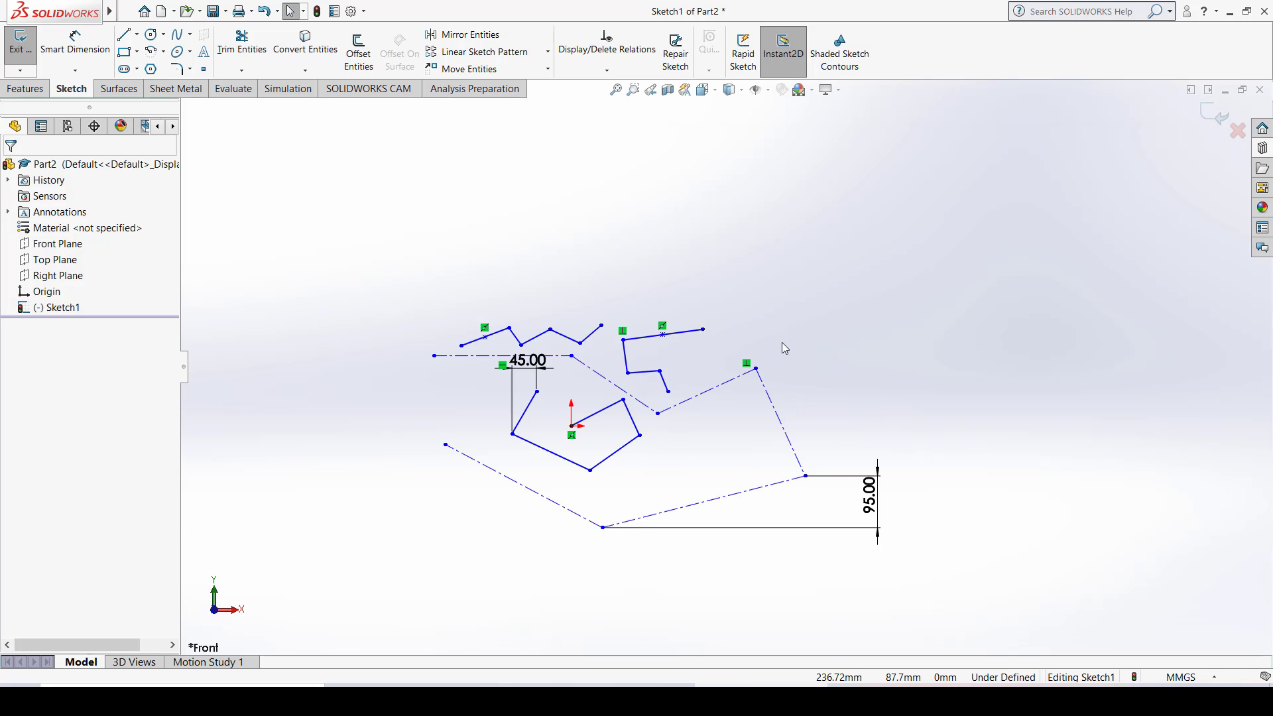
pyautogui.scroll(5, 590, 497)
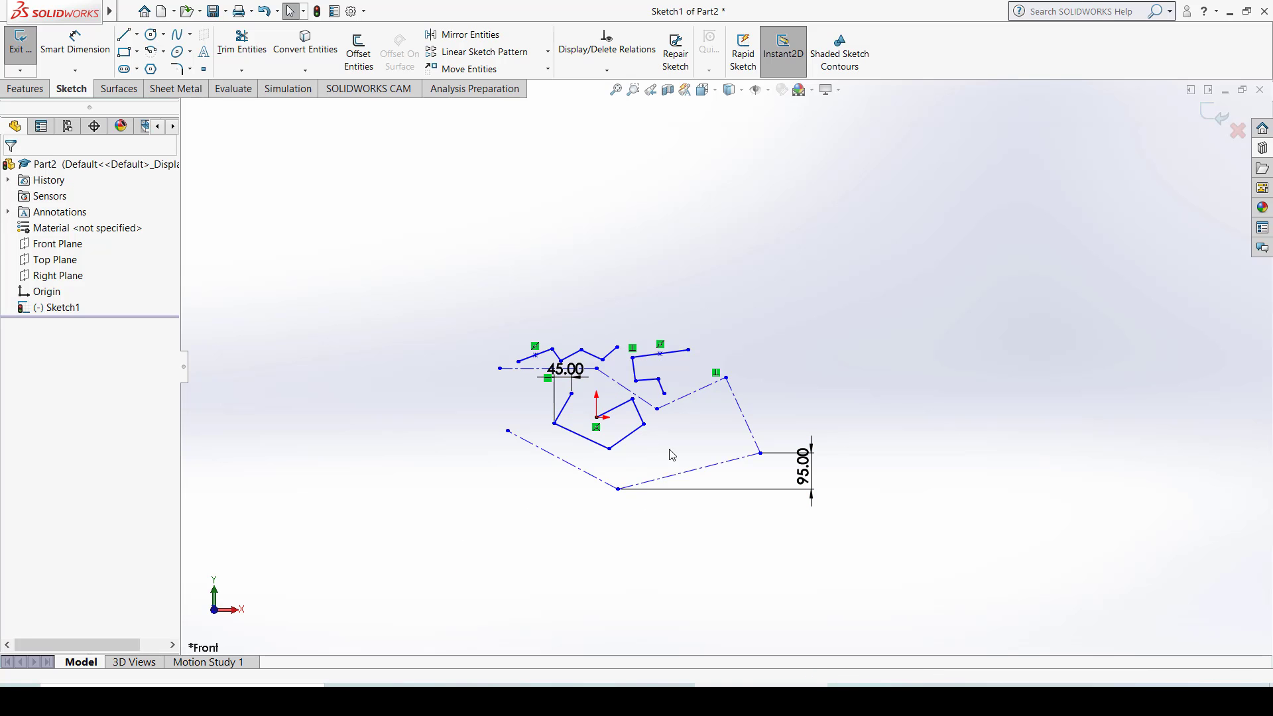
pyautogui.scroll(3, 667, 323)
pyautogui.scroll(-3, 655, 375)
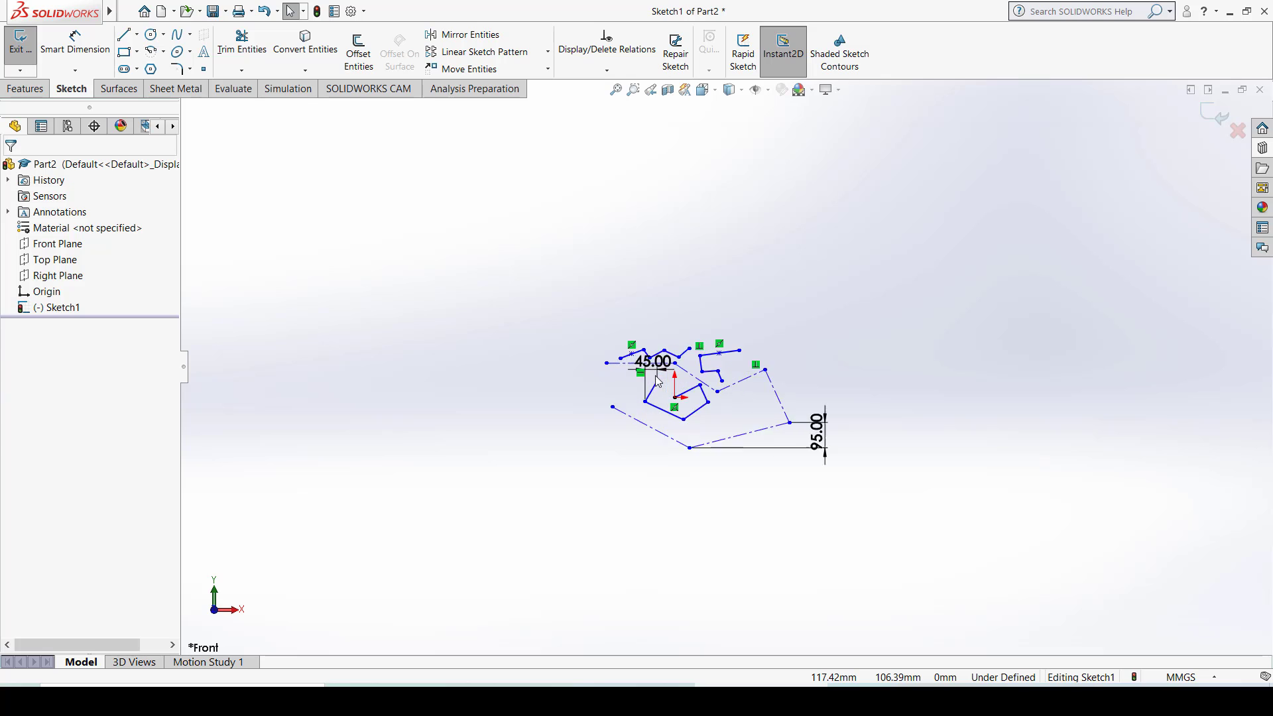
pyautogui.scroll(-8, 770, 375)
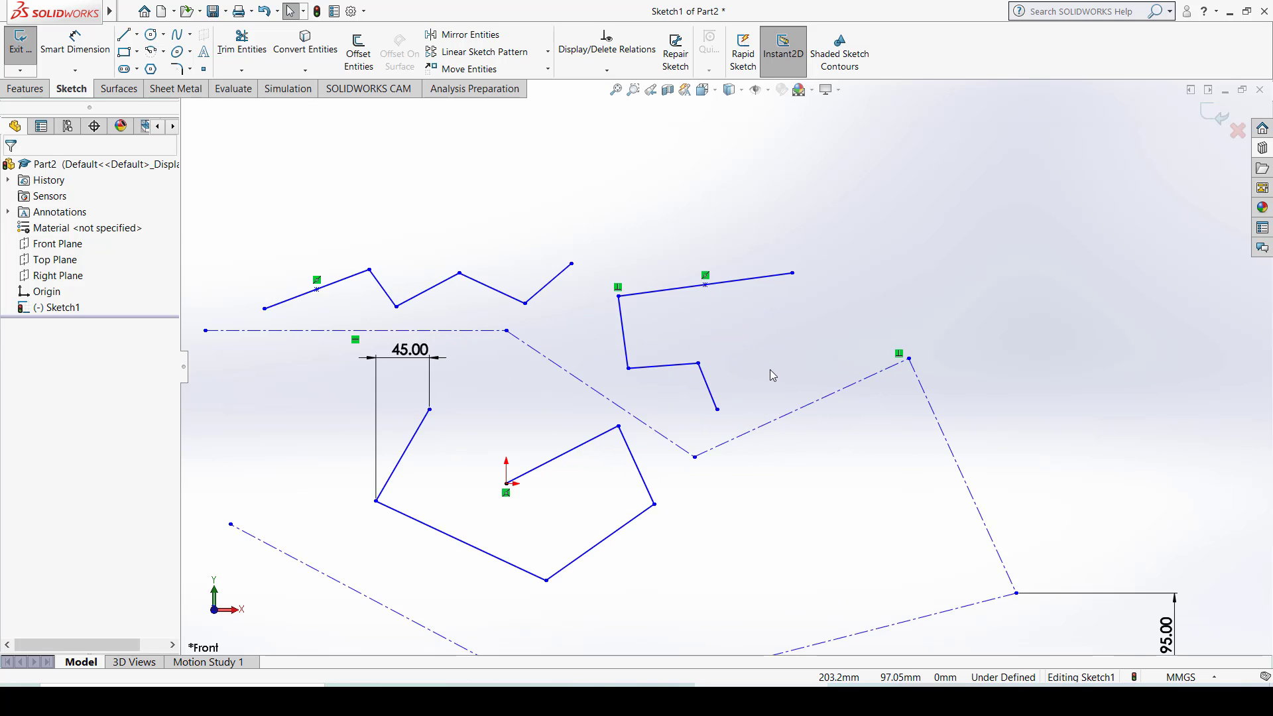
# Examine the dimensioned sketch at different zoom levels, focusing on different areas and finishing with the whole sketch in view
pyautogui.scroll(-2, 771, 375)
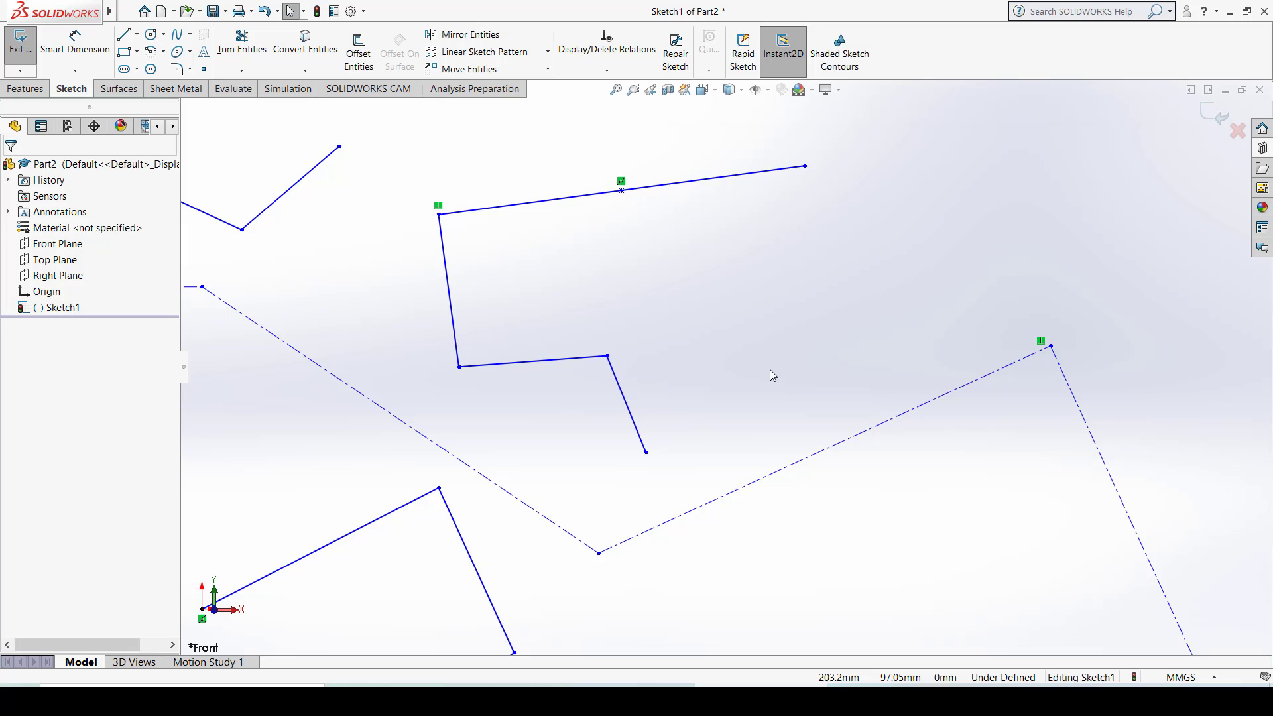
pyautogui.scroll(7, 822, 402)
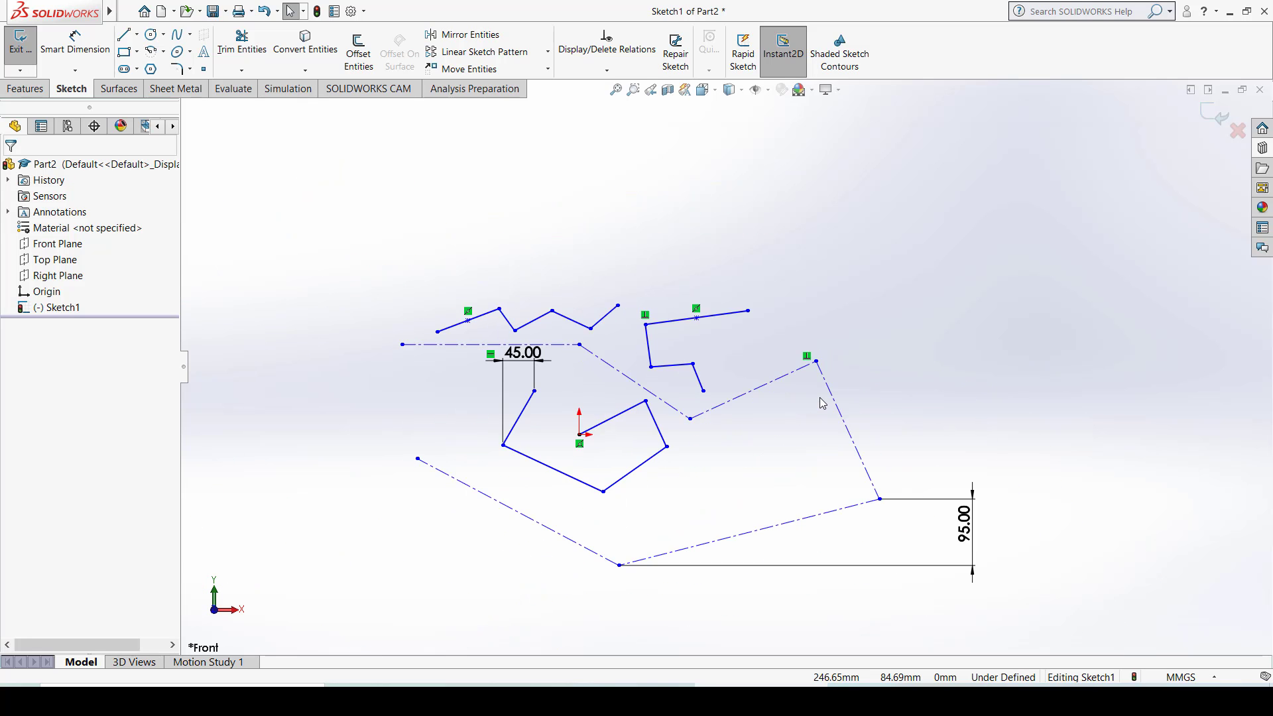
pyautogui.scroll(4, 821, 402)
pyautogui.scroll(3, 733, 404)
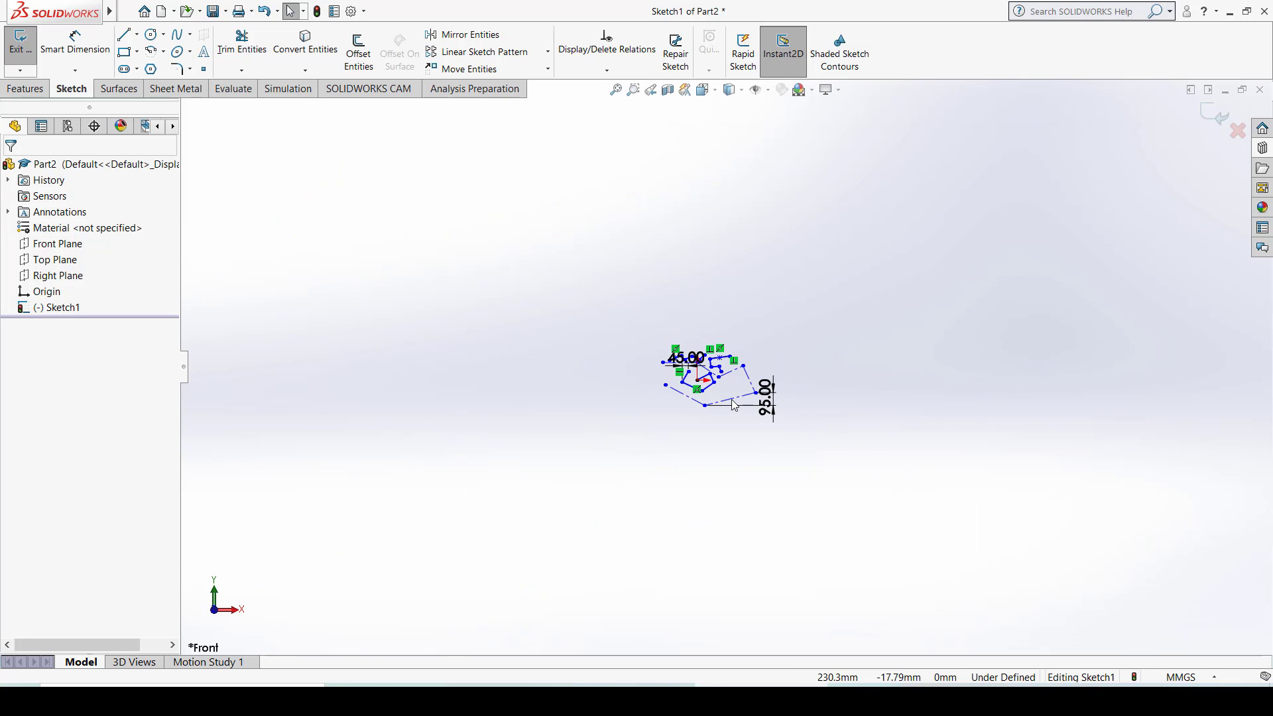
pyautogui.scroll(7, 732, 401)
pyautogui.scroll(-5, 732, 385)
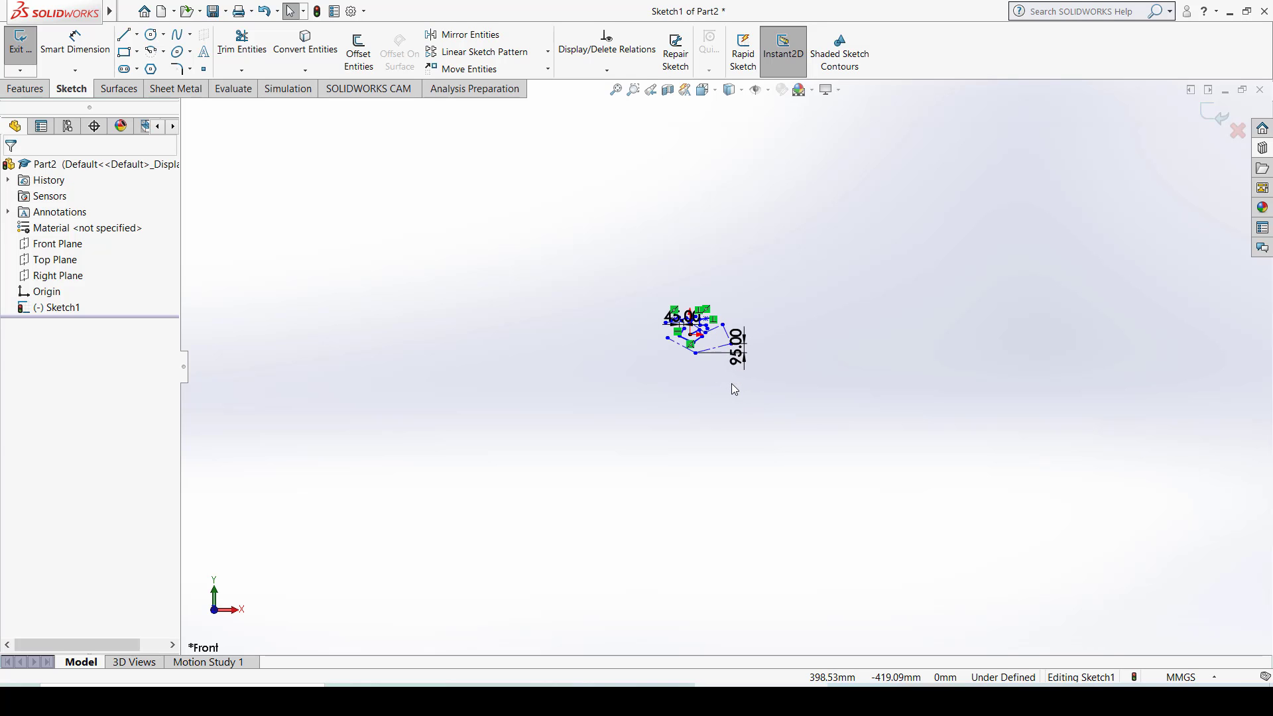
pyautogui.scroll(-6, 658, 168)
pyautogui.scroll(-3, 662, 301)
pyautogui.scroll(-2, 662, 372)
pyautogui.scroll(6, 662, 377)
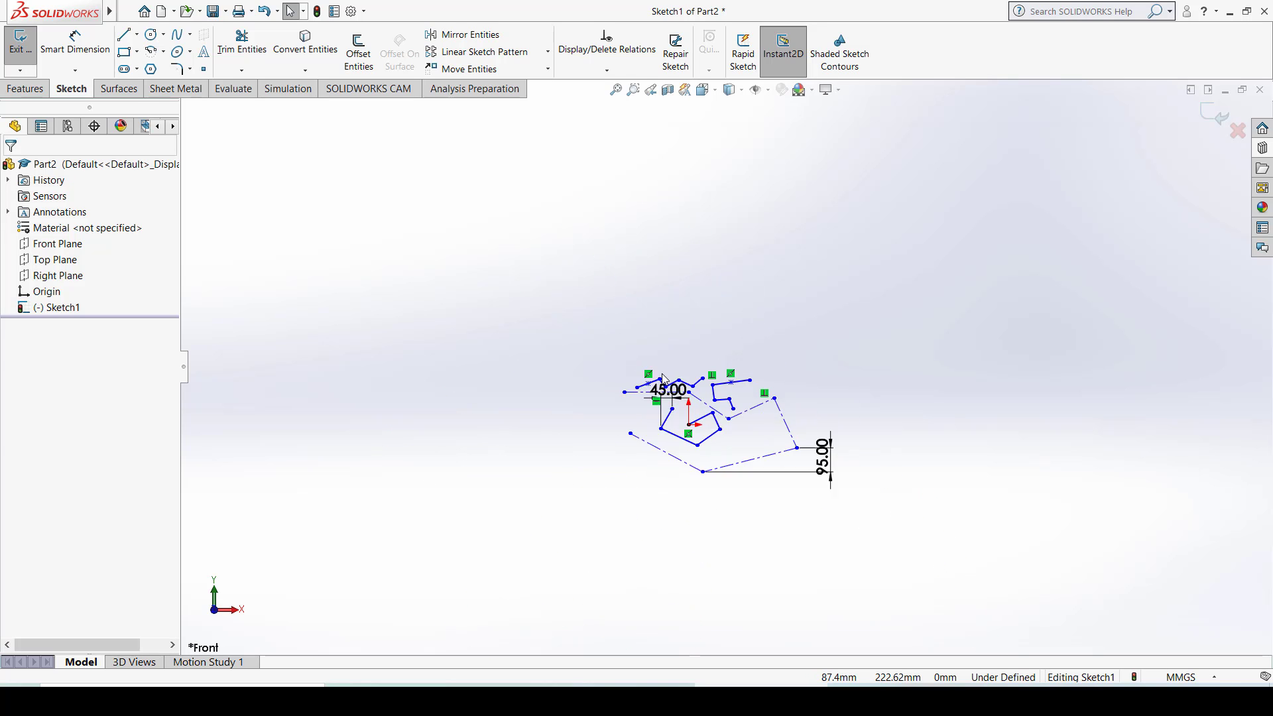
pyautogui.scroll(-3, 661, 376)
pyautogui.scroll(4, 661, 372)
pyautogui.scroll(-5, 662, 375)
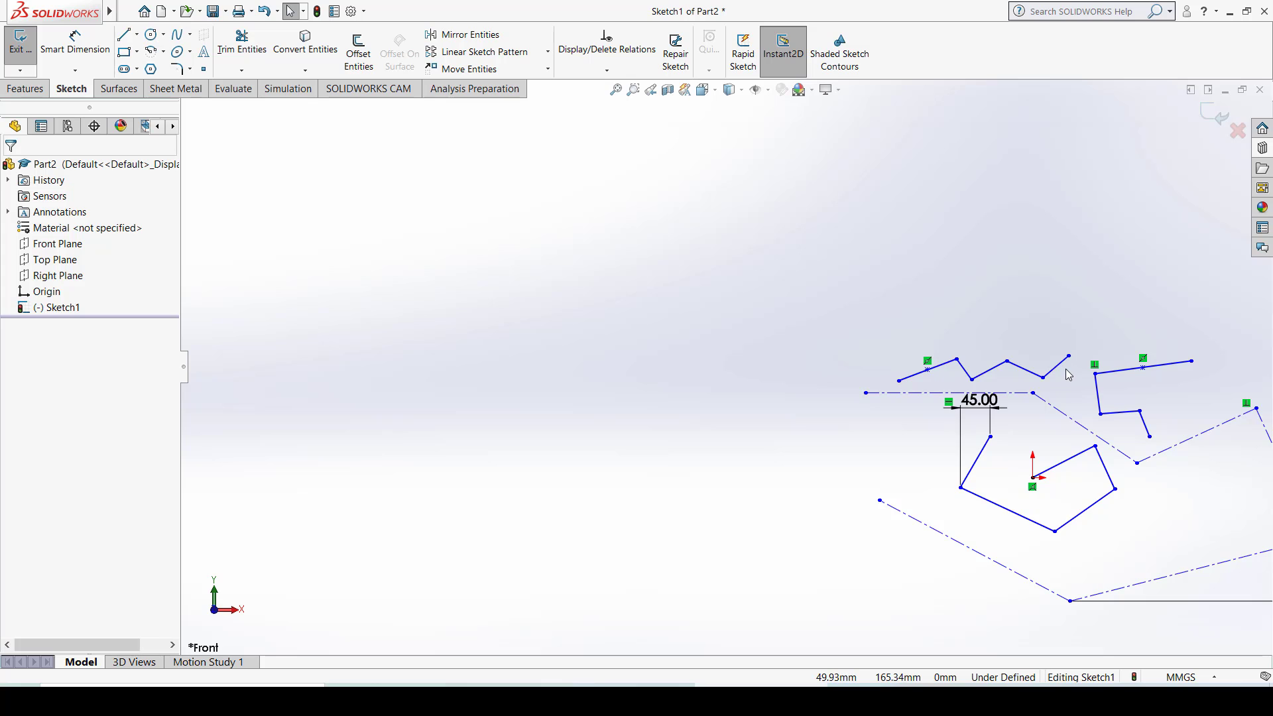
pyautogui.scroll(3, 1064, 369)
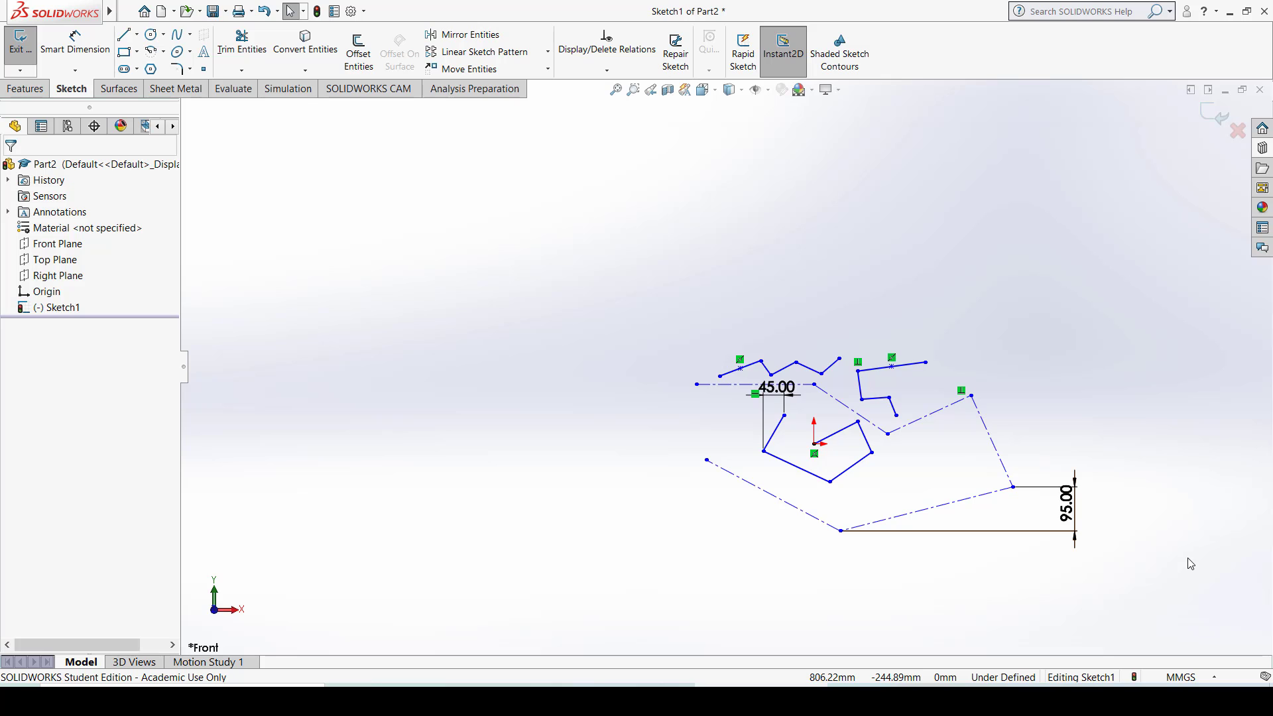
# View the sketch from the Back and Front, zoom in and out, and restore the view normal to the sketch plane
pyautogui.hotkey('ctrl', '2')
pyautogui.hotkey('ctrl', '1')
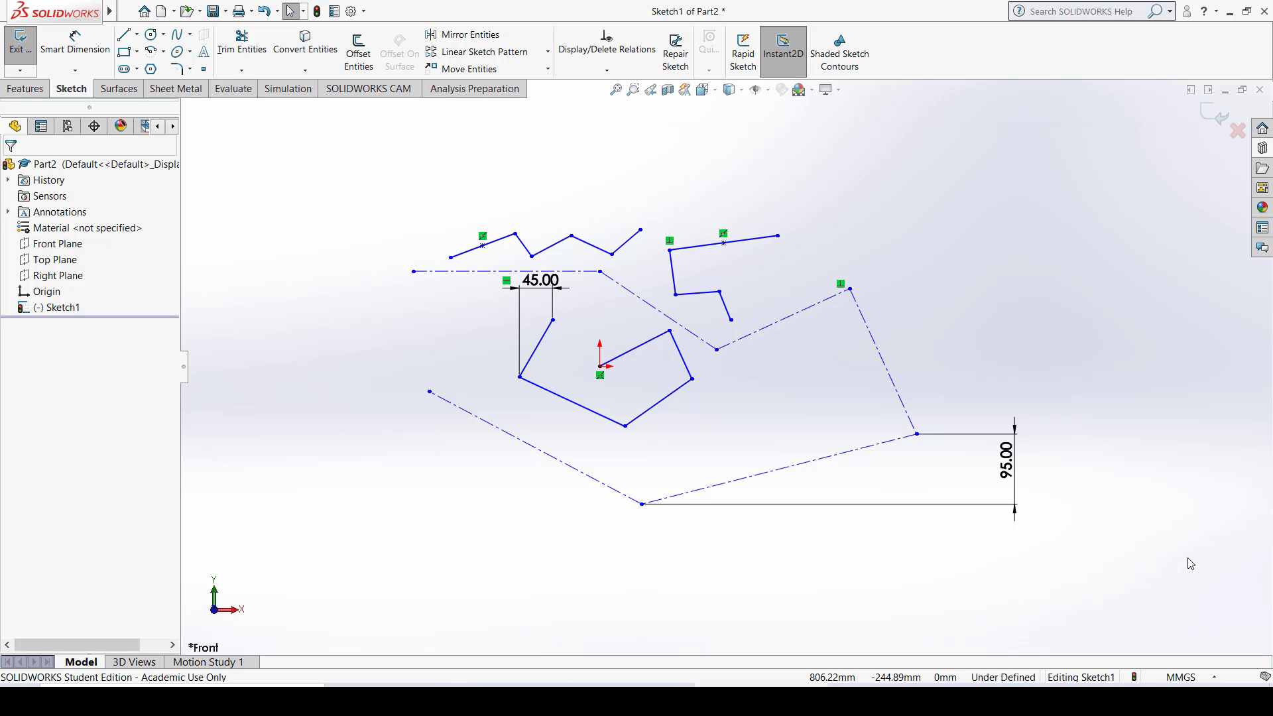
pyautogui.scroll(5, 719, 403)
pyautogui.scroll(-8, 773, 303)
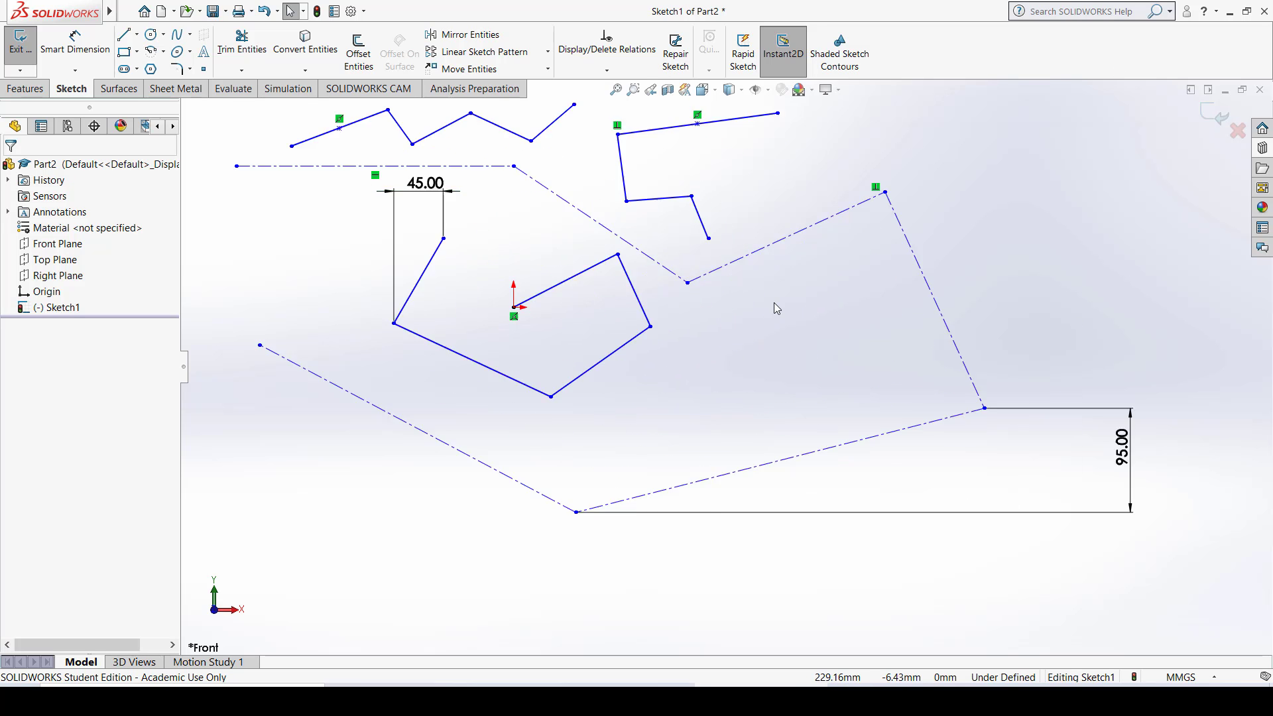
pyautogui.scroll(-5, 773, 302)
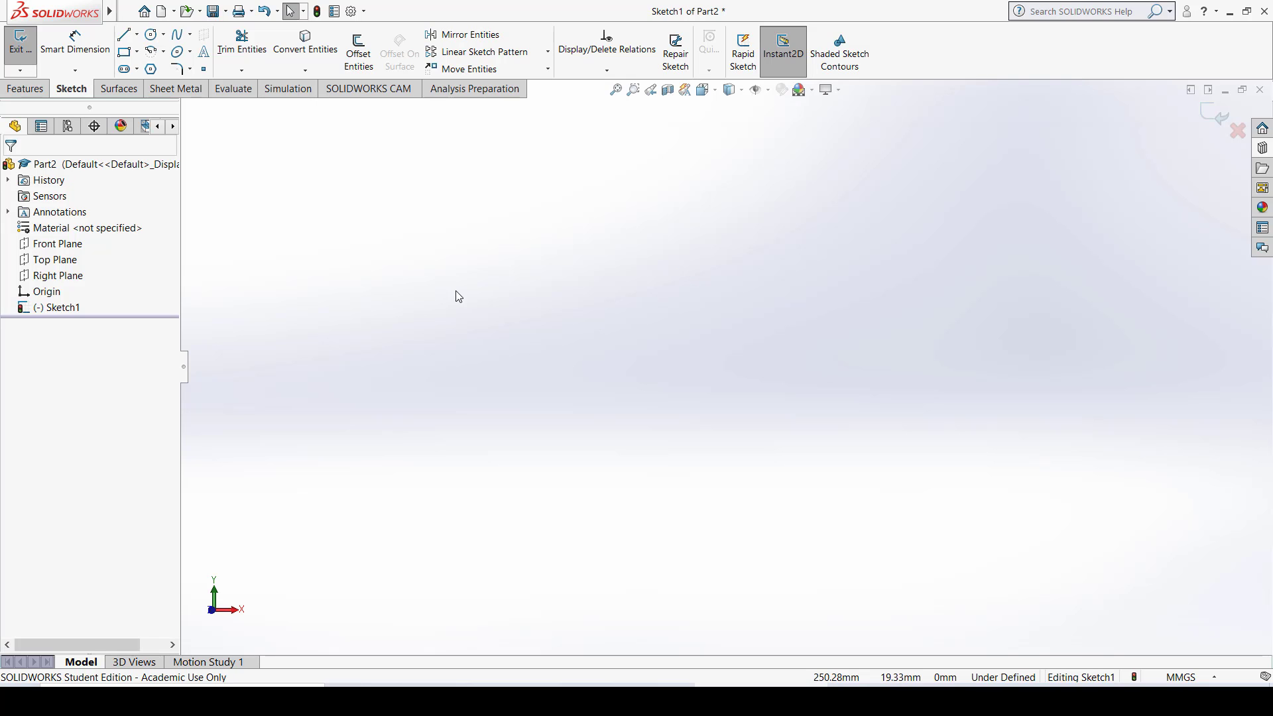
pyautogui.moveTo(455, 290)
pyautogui.mouseDown()
pyautogui.moveTo(568, 341)
pyautogui.moveTo(579, 262)
pyautogui.mouseUp()
pyautogui.hotkey('ctrl', '8')
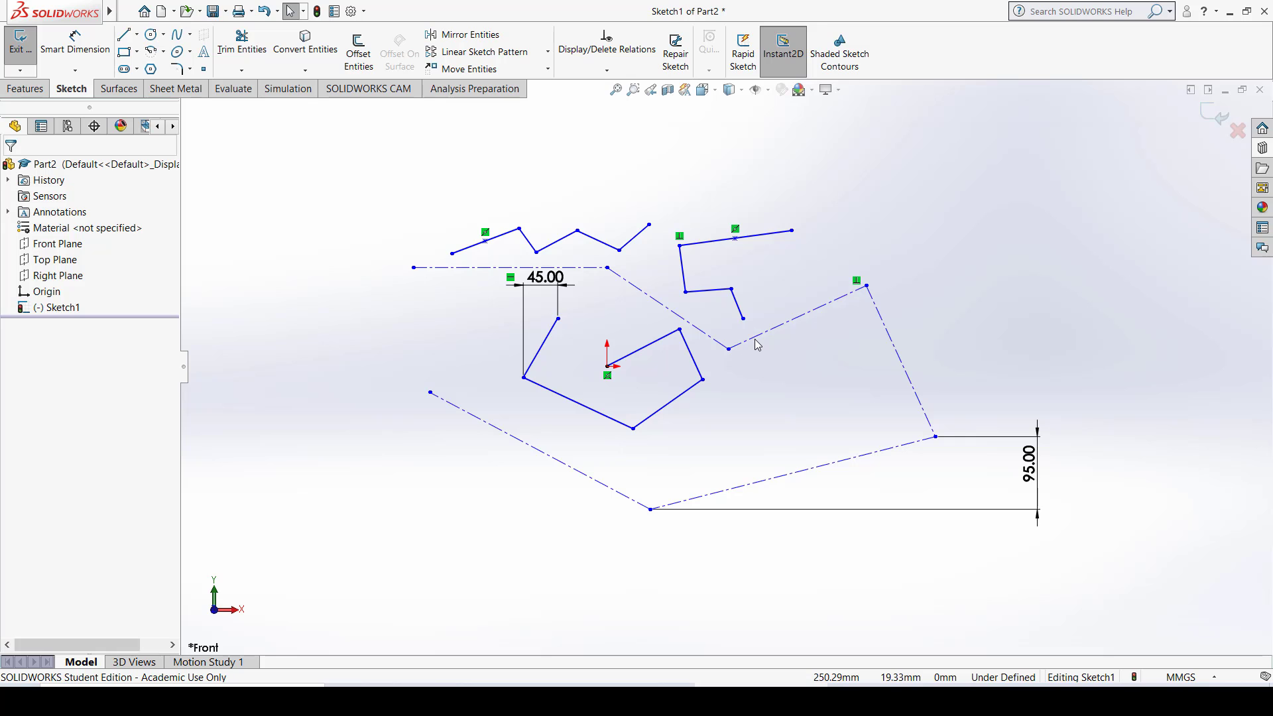
pyautogui.scroll(5, 804, 348)
pyautogui.scroll(-4, 804, 348)
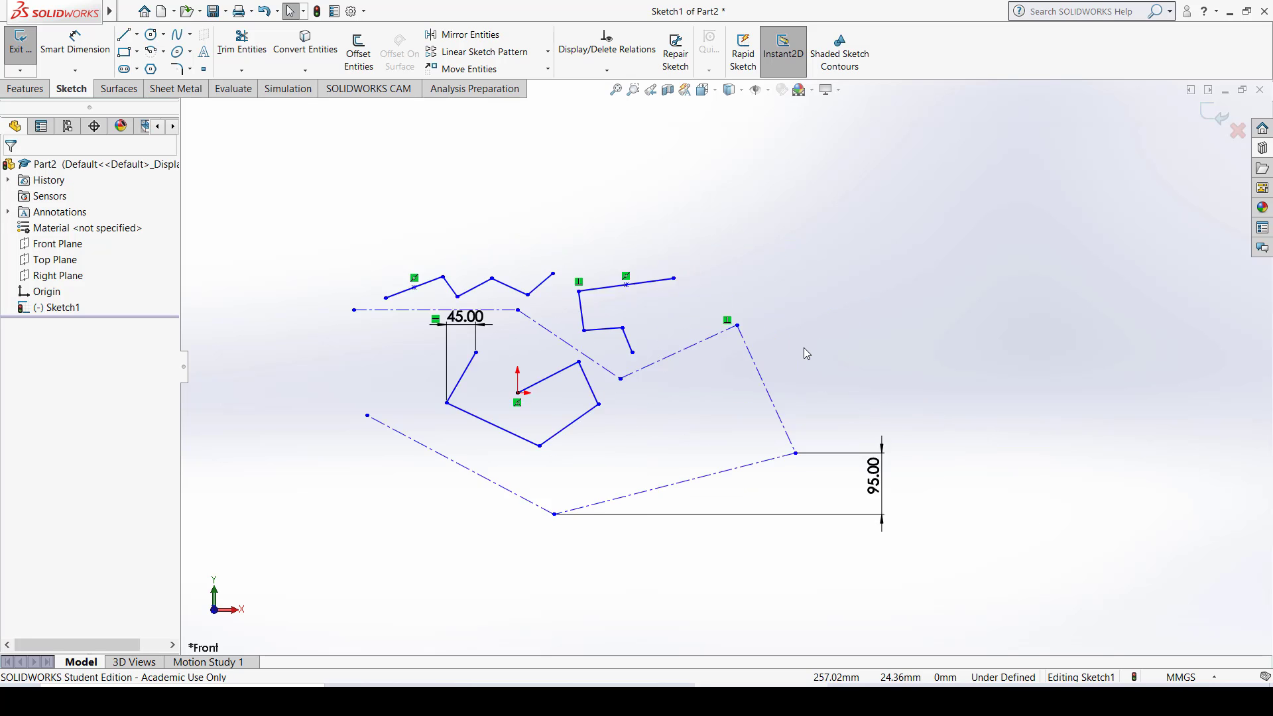
pyautogui.scroll(3, 803, 348)
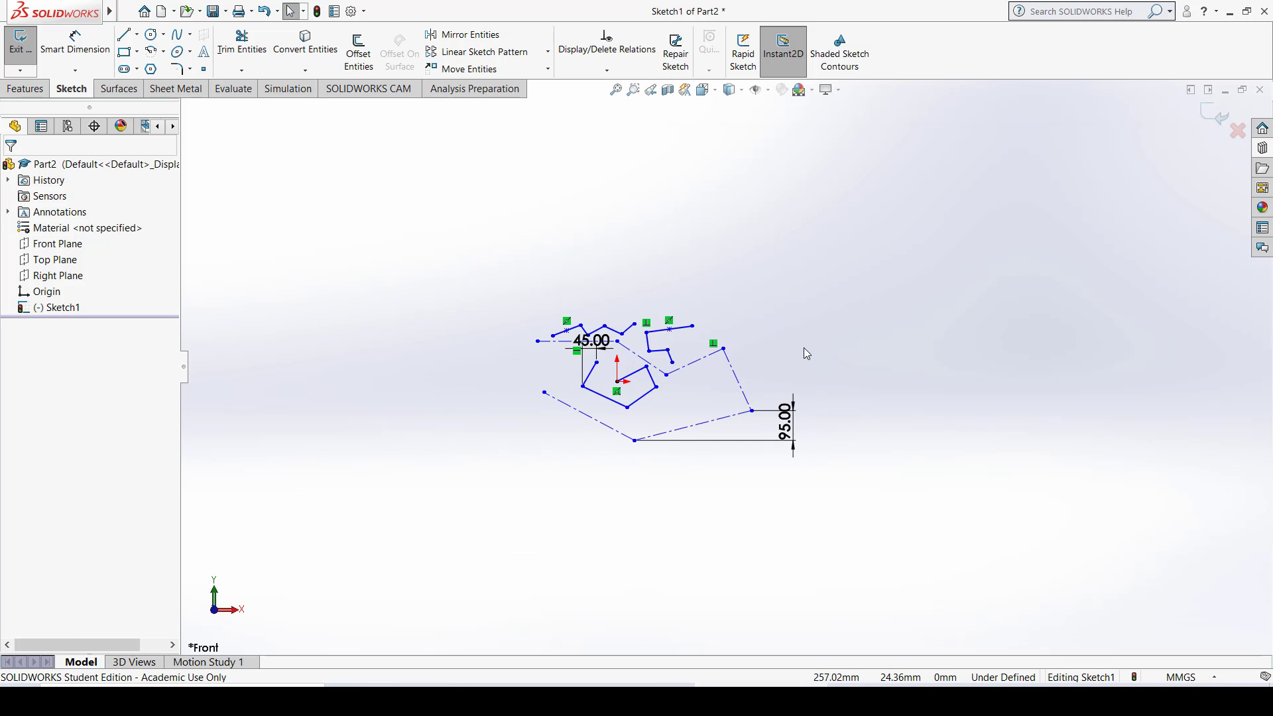
pyautogui.hotkey('ctrl', '8')
pyautogui.hotkey('ctrl', '8')
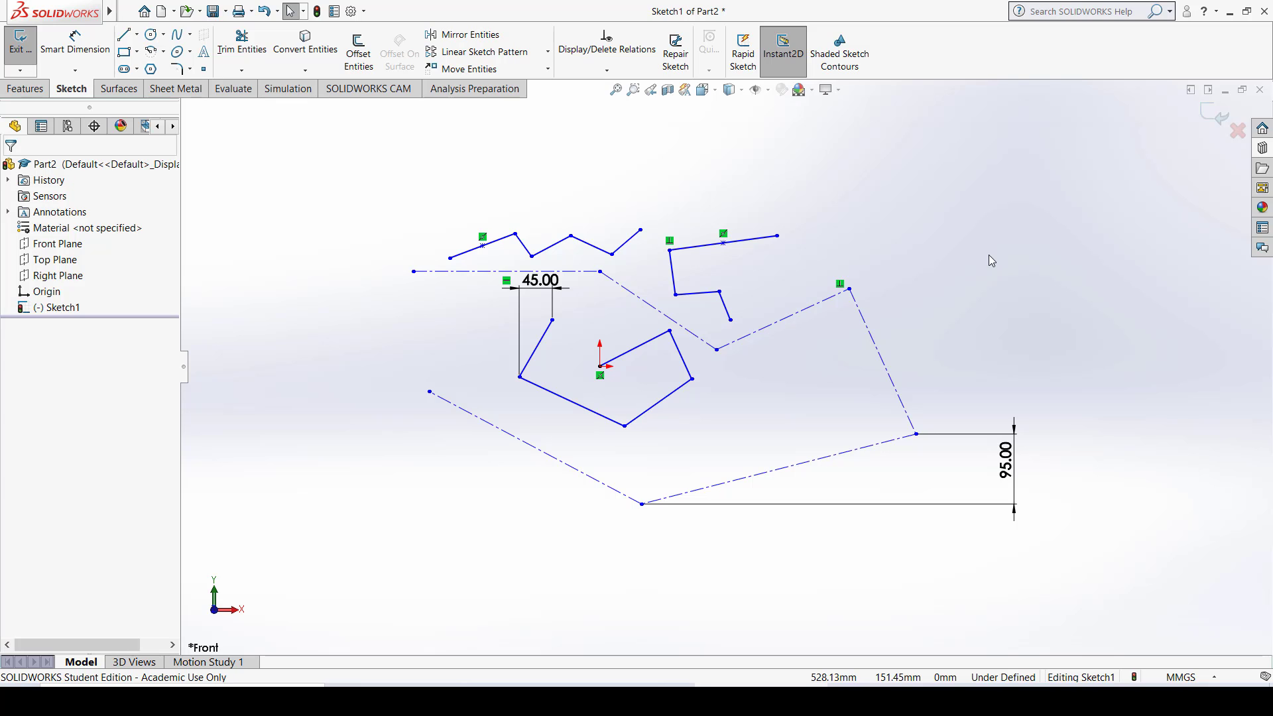
# Orbit around the sketch to inspect it from several tilted angles, and return to the Front view
pyautogui.moveTo(993, 220)
pyautogui.mouseDown(button='middle')
pyautogui.moveTo(857, 387)
pyautogui.moveTo(778, 449)
pyautogui.moveTo(957, 363)
pyautogui.moveTo(1052, 236)
pyautogui.moveTo(966, 304)
pyautogui.moveTo(773, 332)
pyautogui.moveTo(662, 298)
pyautogui.moveTo(864, 261)
pyautogui.moveTo(963, 186)
pyautogui.mouseUp(button='middle')
pyautogui.moveTo(361, 250)
pyautogui.mouseDown(button='middle')
pyautogui.moveTo(454, 356)
pyautogui.moveTo(433, 408)
pyautogui.moveTo(382, 229)
pyautogui.mouseUp(button='middle')
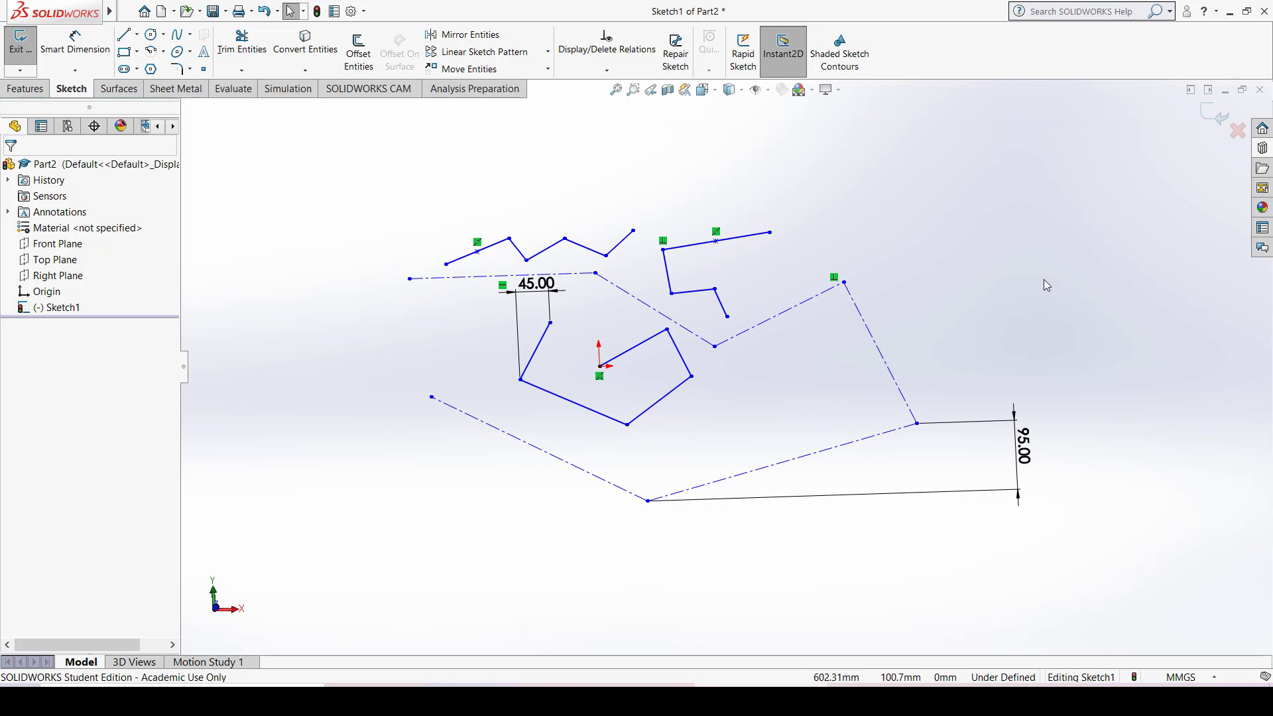
pyautogui.moveTo(1008, 324)
pyautogui.mouseDown(button='middle')
pyautogui.moveTo(886, 389)
pyautogui.moveTo(858, 376)
pyautogui.moveTo(895, 285)
pyautogui.moveTo(979, 395)
pyautogui.mouseUp(button='middle')
pyautogui.moveTo(787, 356)
pyautogui.mouseDown(button='middle')
pyautogui.moveTo(767, 411)
pyautogui.moveTo(710, 442)
pyautogui.moveTo(815, 321)
pyautogui.moveTo(847, 262)
pyautogui.mouseUp(button='middle')
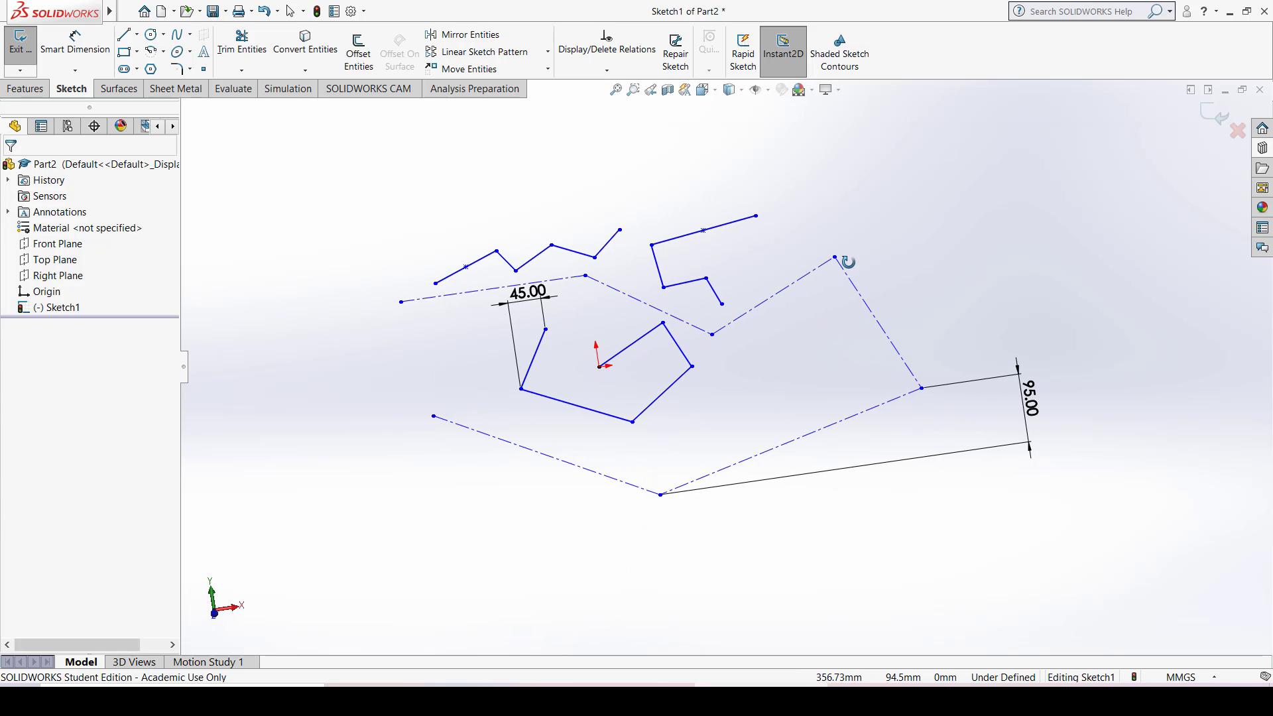
pyautogui.moveTo(997, 418)
pyautogui.mouseDown(button='middle')
pyautogui.moveTo(833, 488)
pyautogui.moveTo(875, 539)
pyautogui.moveTo(934, 437)
pyautogui.moveTo(947, 452)
pyautogui.mouseUp(button='middle')
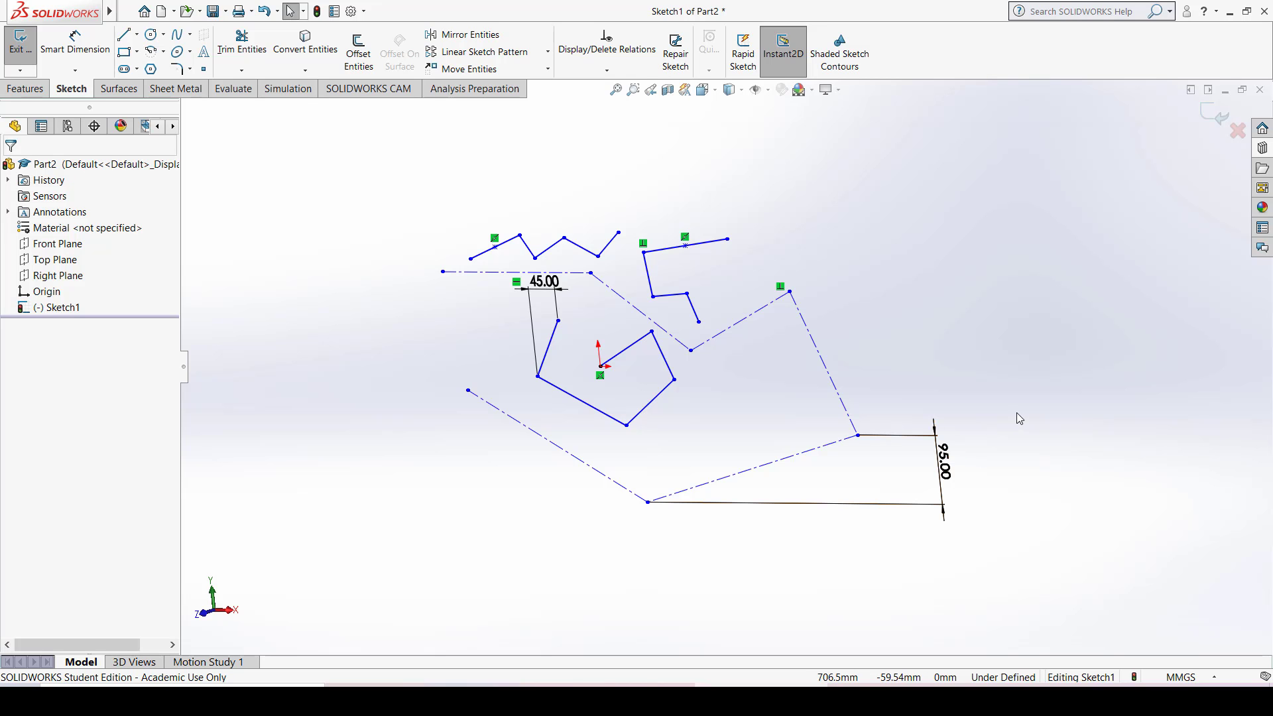
pyautogui.moveTo(1026, 362)
pyautogui.mouseDown(button='middle')
pyautogui.moveTo(994, 367)
pyautogui.moveTo(938, 408)
pyautogui.moveTo(844, 384)
pyautogui.moveTo(952, 417)
pyautogui.moveTo(1001, 344)
pyautogui.moveTo(986, 328)
pyautogui.moveTo(1026, 441)
pyautogui.moveTo(923, 466)
pyautogui.moveTo(875, 457)
pyautogui.moveTo(926, 374)
pyautogui.moveTo(994, 386)
pyautogui.moveTo(1051, 335)
pyautogui.moveTo(1051, 304)
pyautogui.moveTo(1032, 405)
pyautogui.moveTo(1040, 259)
pyautogui.moveTo(934, 398)
pyautogui.moveTo(1028, 301)
pyautogui.moveTo(1038, 247)
pyautogui.moveTo(1074, 352)
pyautogui.moveTo(897, 418)
pyautogui.moveTo(968, 324)
pyautogui.moveTo(1028, 340)
pyautogui.moveTo(1051, 449)
pyautogui.moveTo(1002, 474)
pyautogui.moveTo(1060, 313)
pyautogui.moveTo(1038, 361)
pyautogui.moveTo(1056, 290)
pyautogui.moveTo(1023, 373)
pyautogui.moveTo(1001, 392)
pyautogui.moveTo(1054, 323)
pyautogui.moveTo(1061, 344)
pyautogui.moveTo(1060, 321)
pyautogui.mouseUp(button='middle')
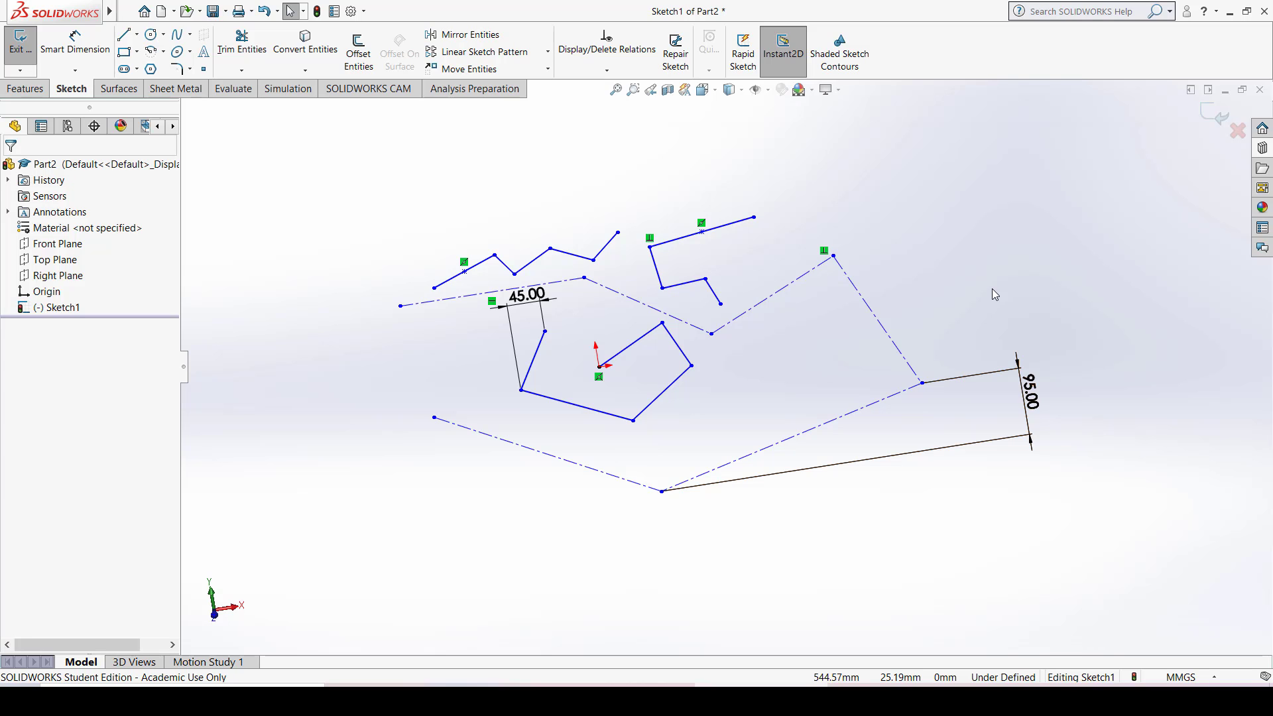
pyautogui.hotkey('ctrl', '1')
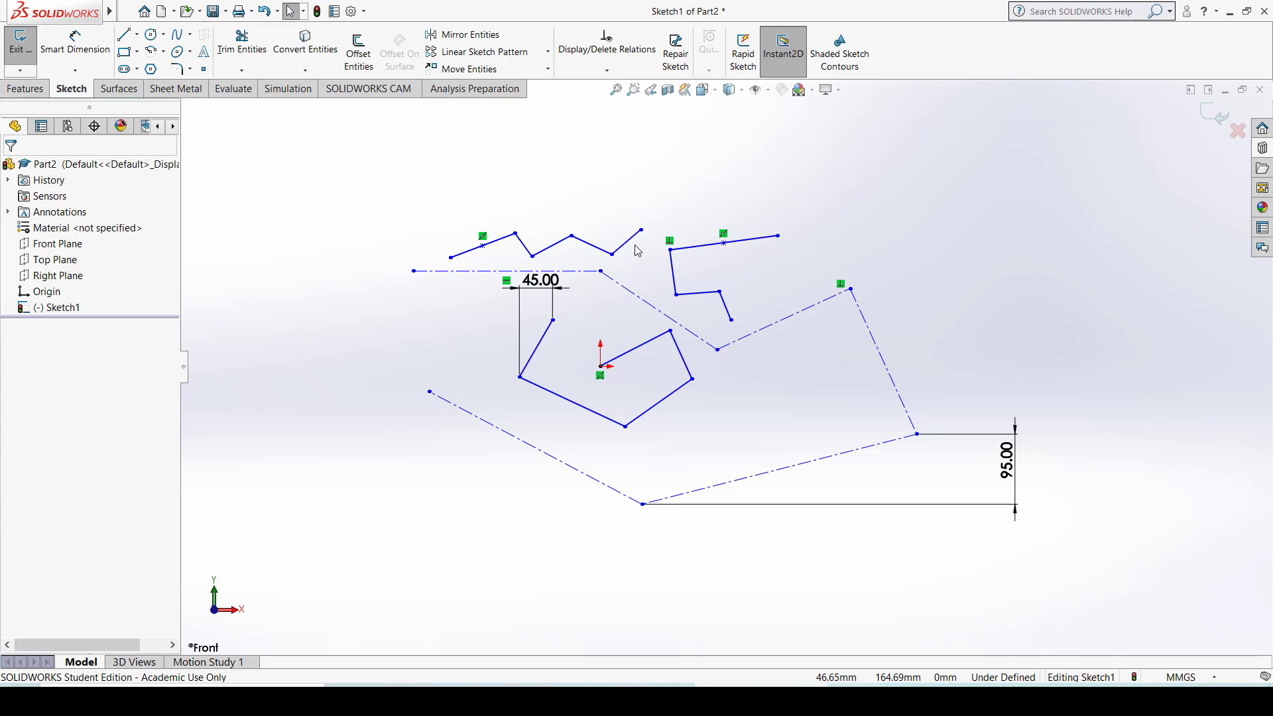
# Zoom far out of and into the sketch, and bring it back into view with the Back and Front views
pyautogui.scroll(5, 634, 251)
pyautogui.scroll(5, 635, 251)
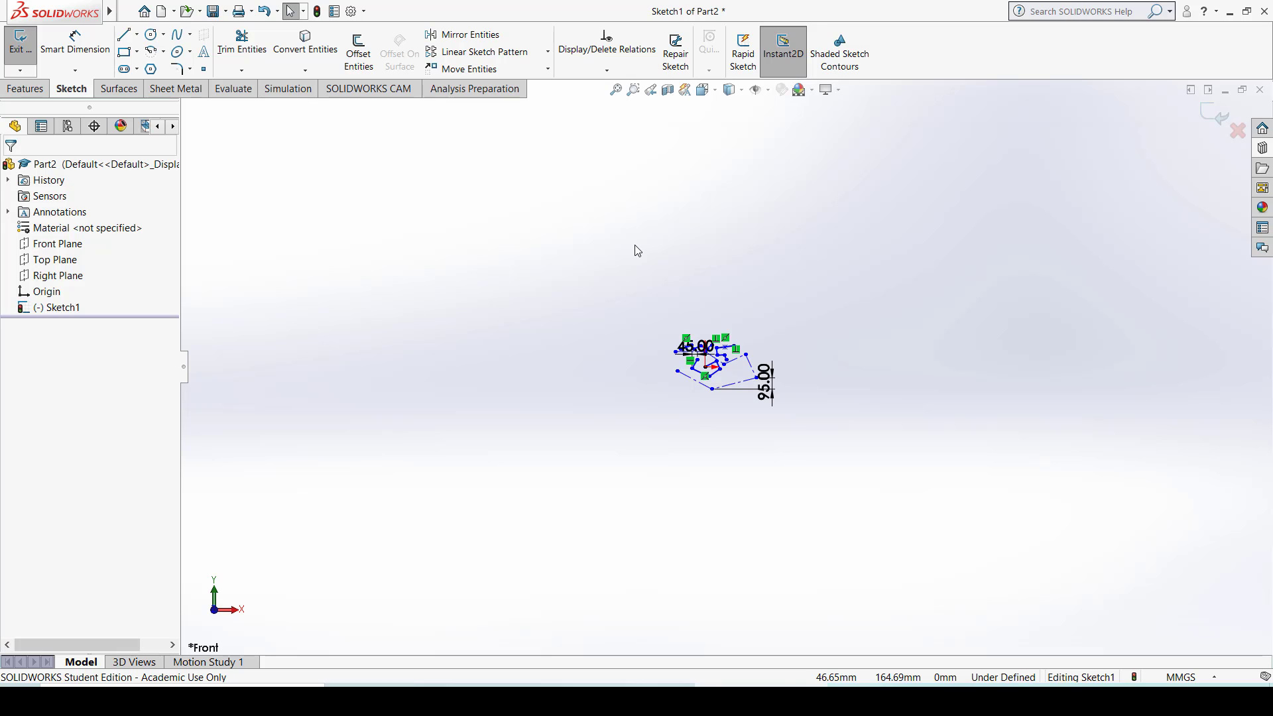
pyautogui.scroll(-5, 635, 251)
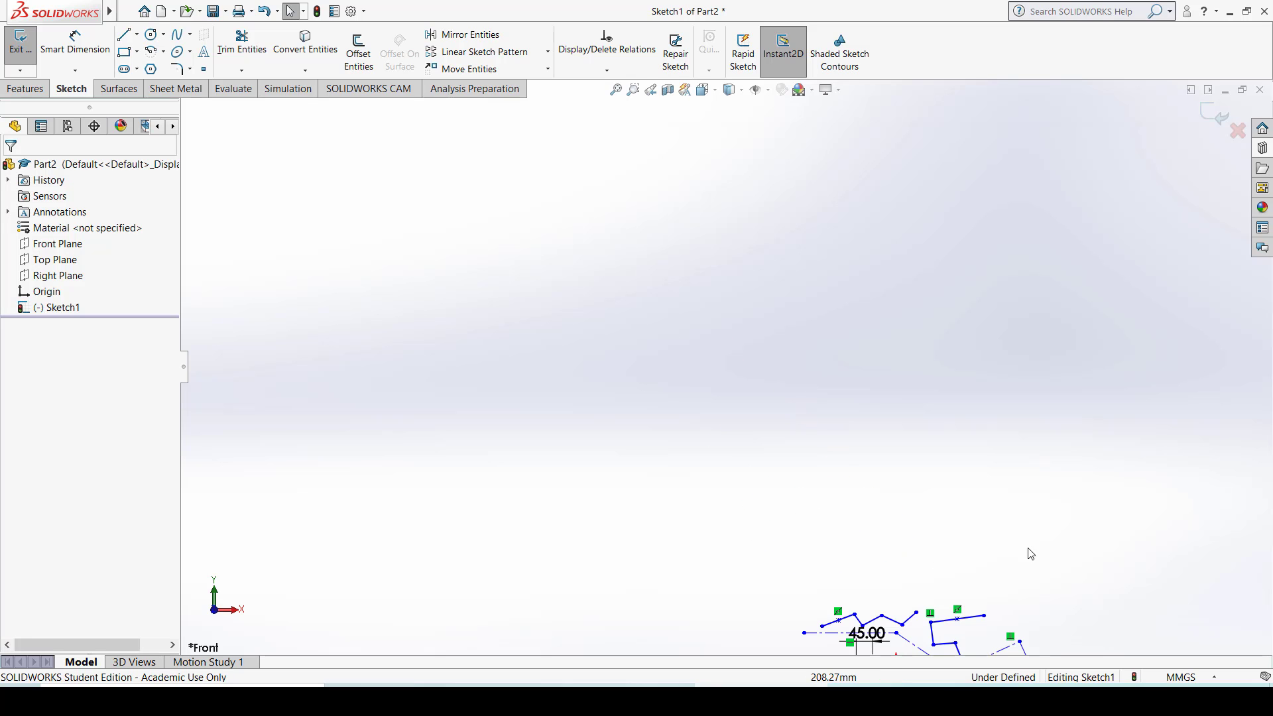
pyautogui.scroll(-5, 1040, 554)
pyautogui.scroll(10, 599, 526)
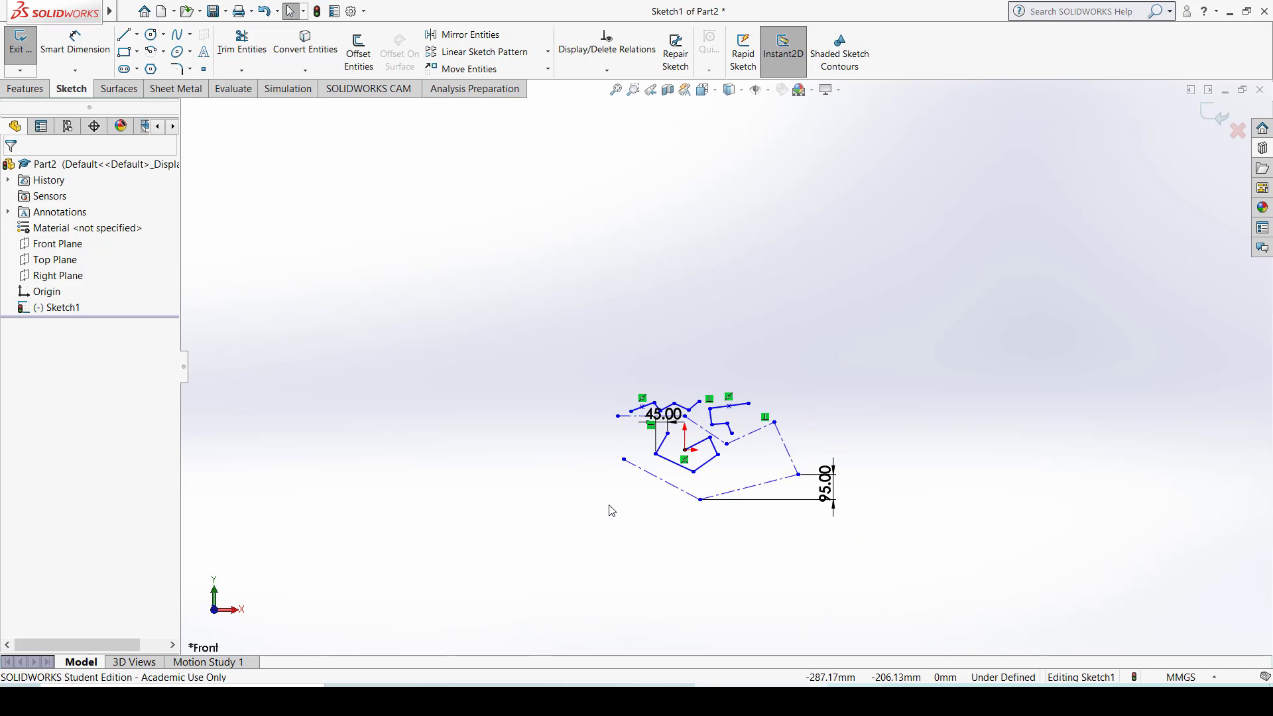
pyautogui.scroll(3, 874, 427)
pyautogui.scroll(-4, 873, 427)
pyautogui.scroll(3, 874, 427)
pyautogui.scroll(-7, 873, 425)
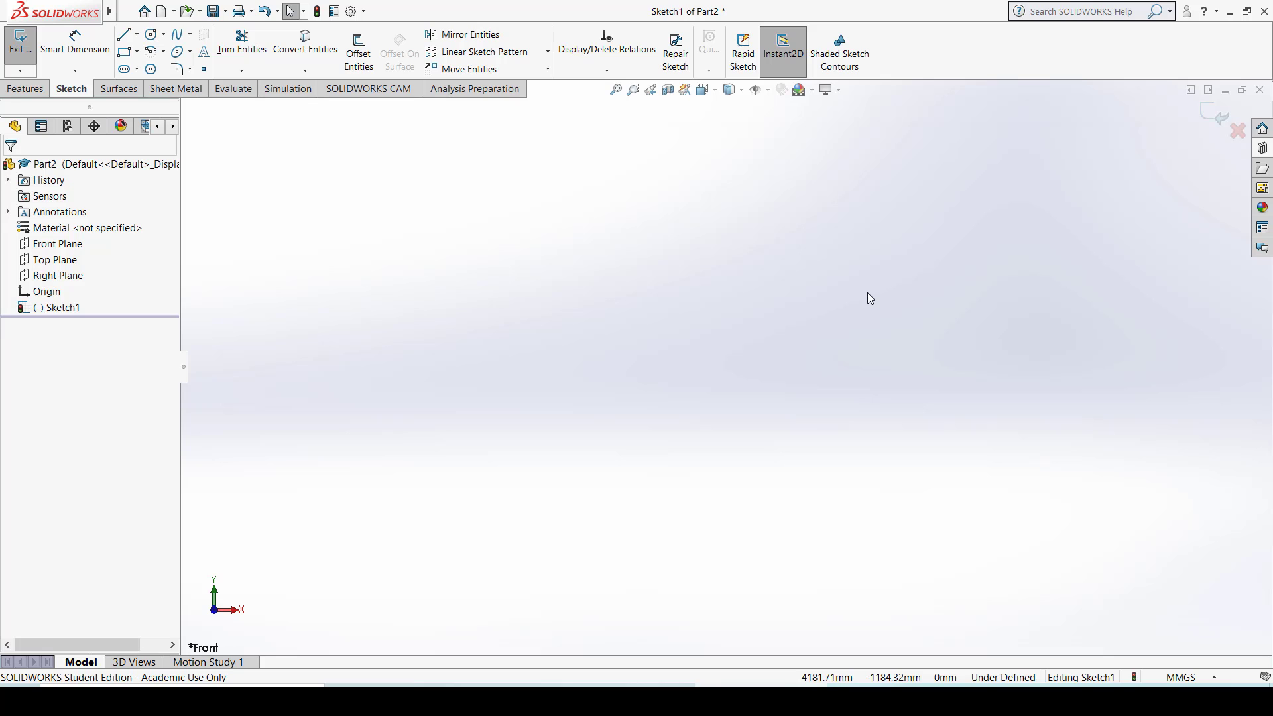
pyautogui.hotkey('ctrl', '2')
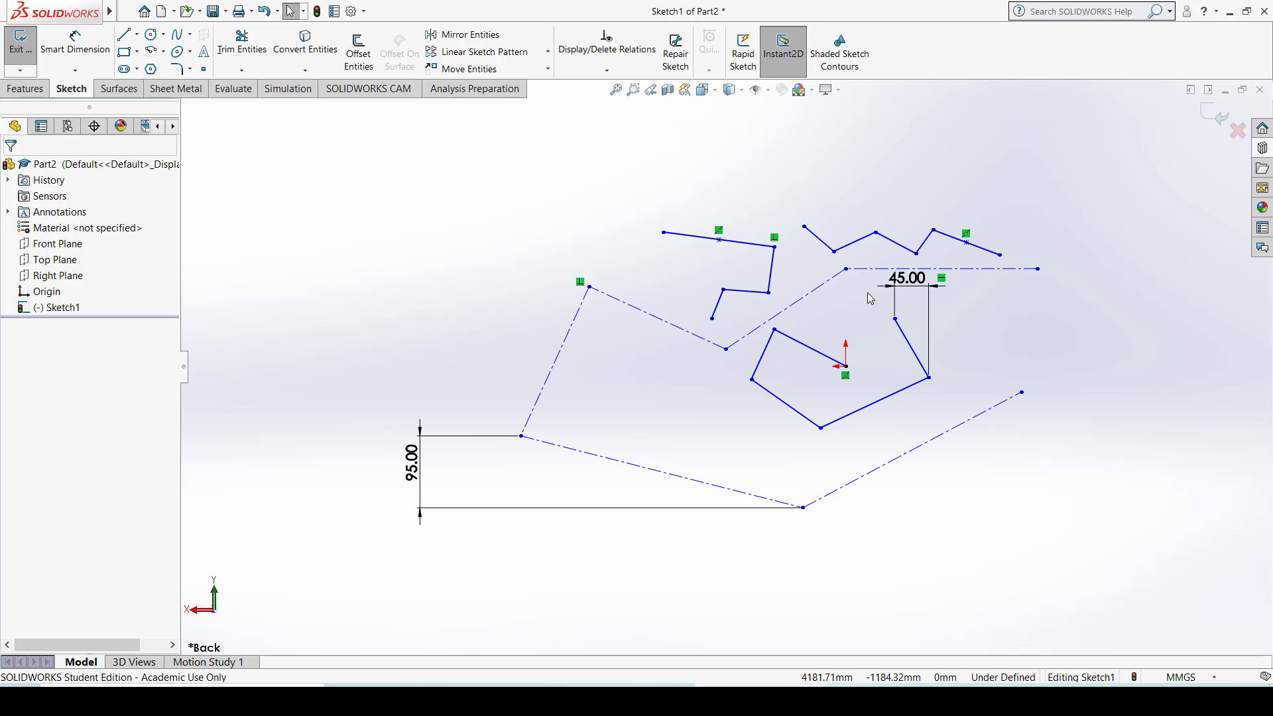
pyautogui.hotkey('ctrl', '1')
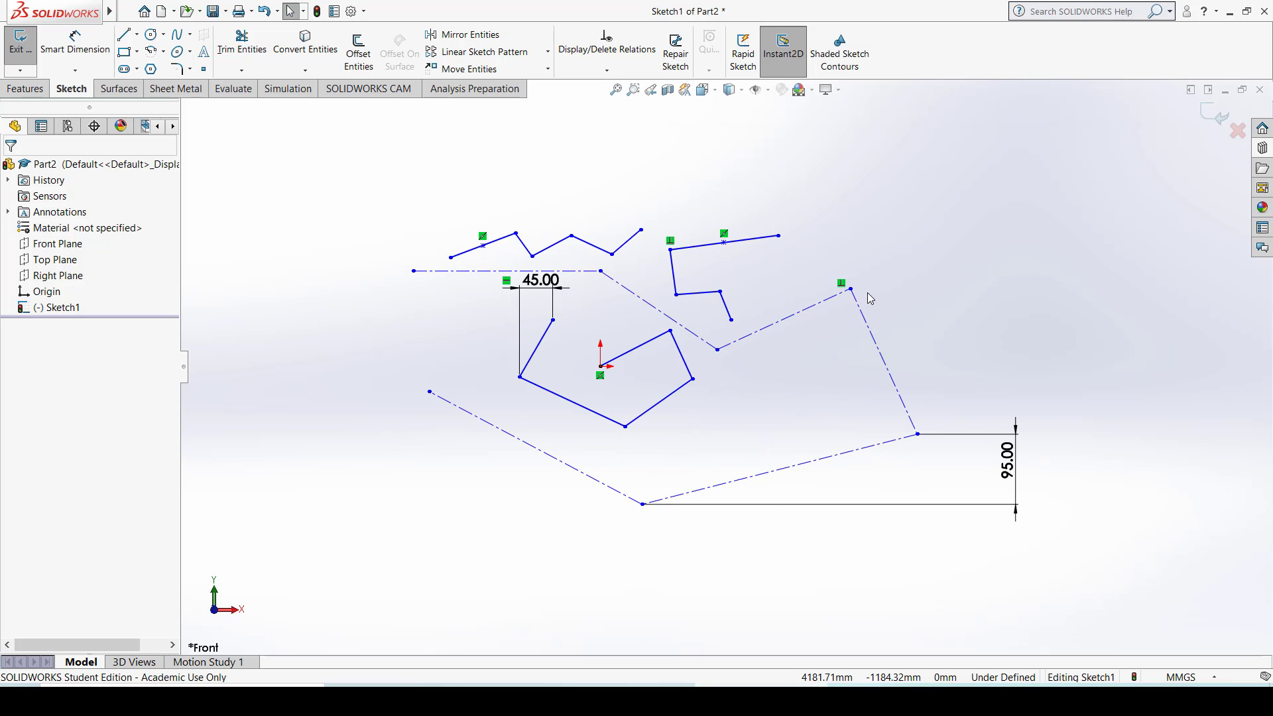
# Delete the three centerlines linking the horizontal centerline to the centerline with the 95 mm dimension
pyautogui.scroll(-1, 963, 333)
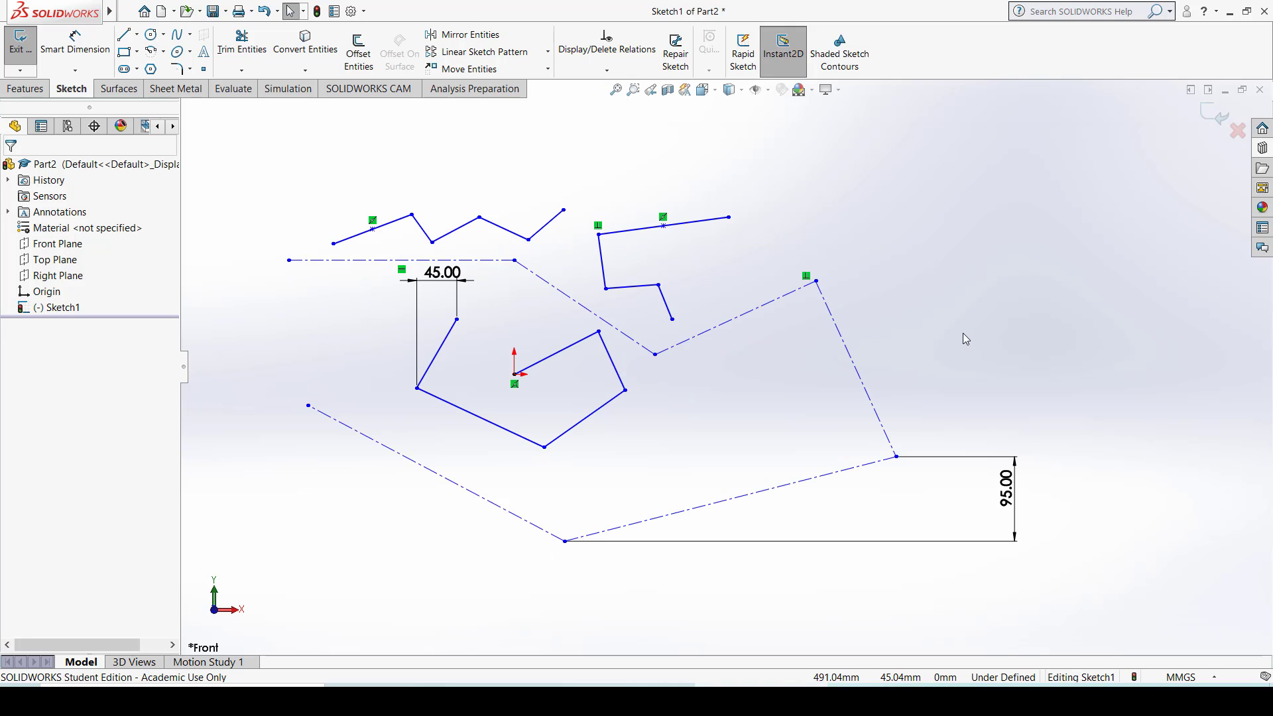
pyautogui.scroll(2, 725, 369)
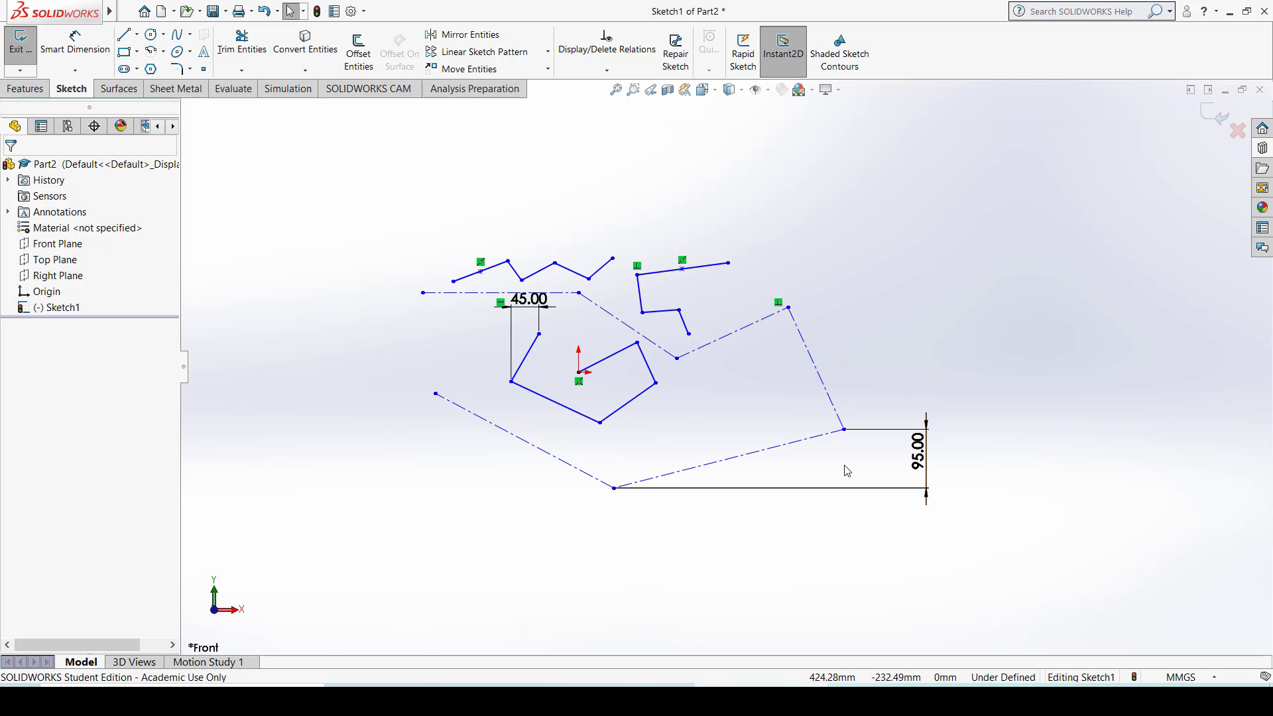
pyautogui.click(800, 331)
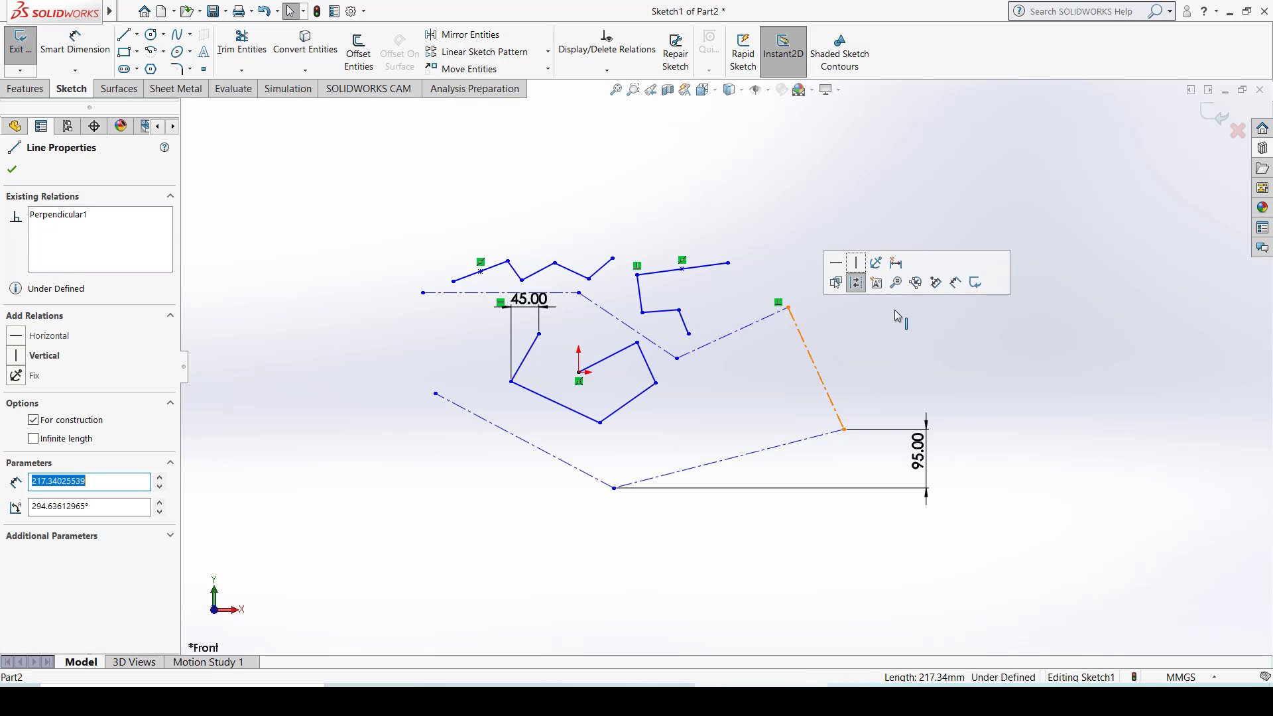
pyautogui.press('Delete')
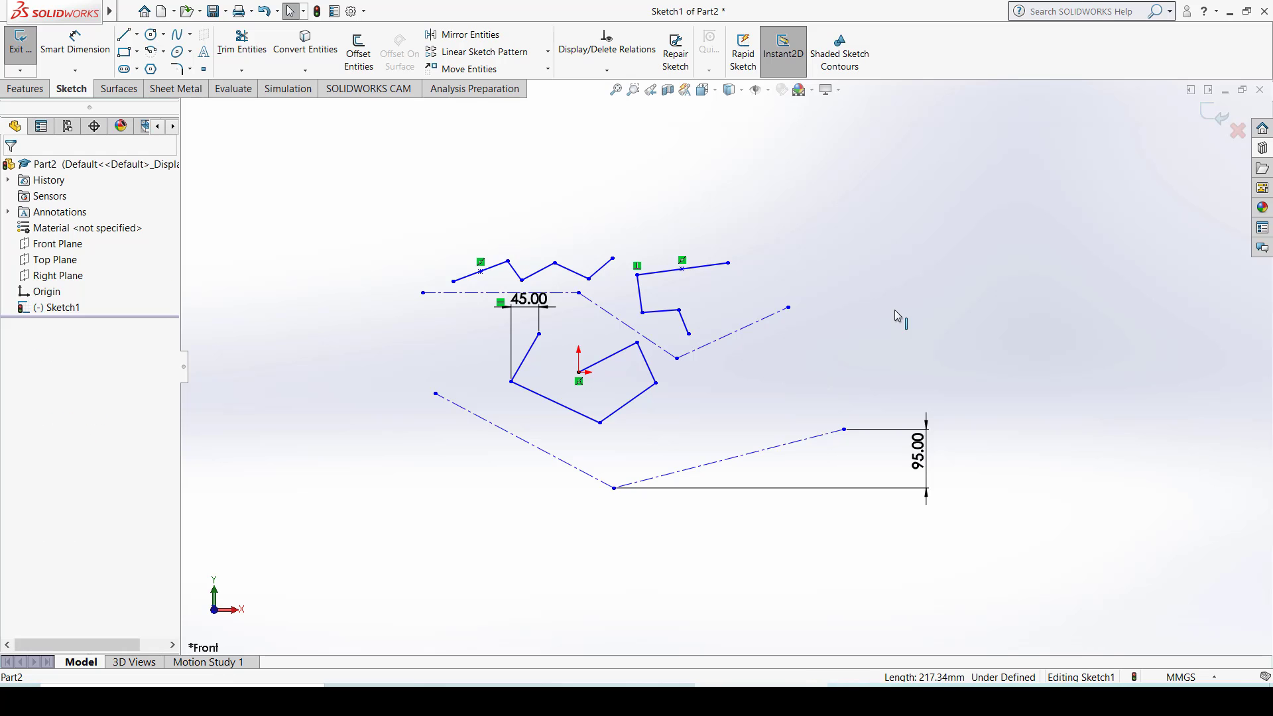
pyautogui.click(751, 330)
pyautogui.press('Delete')
pyautogui.click(666, 354)
pyautogui.press('Delete')
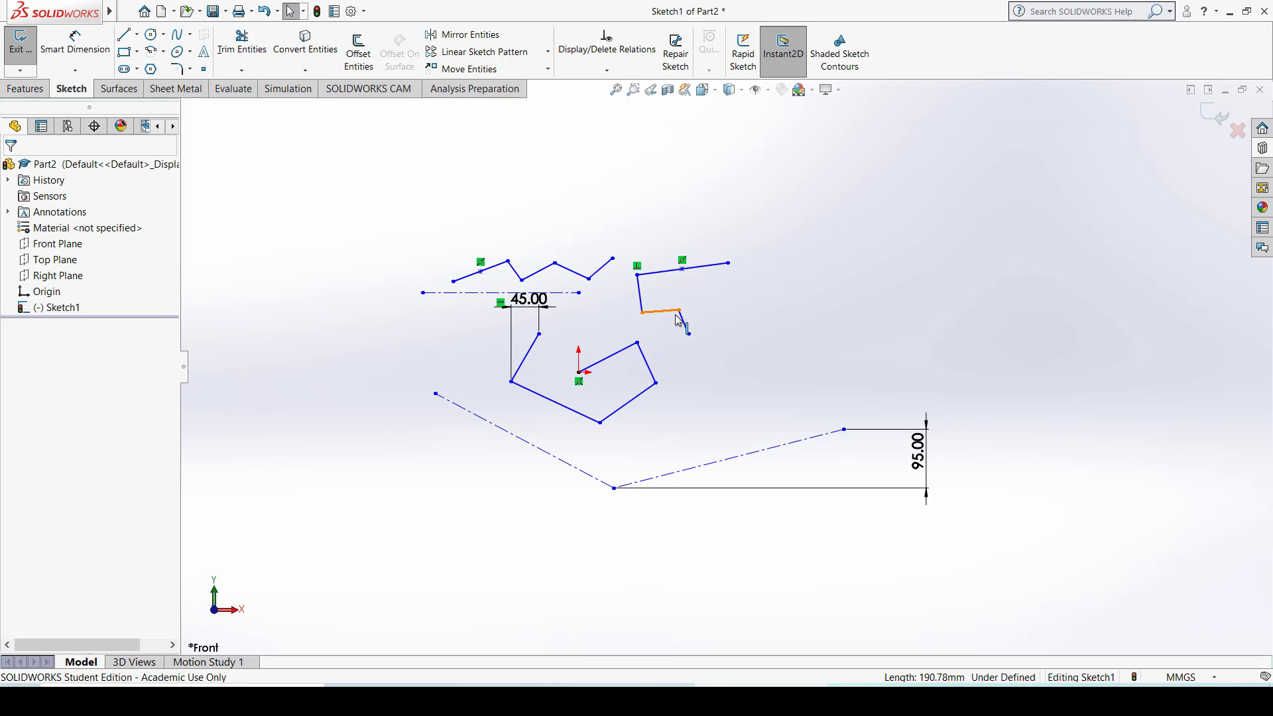
# Delete the perpendicular chain's nearly horizontal lower line and its midpoint line, and the lower-right line of the solid chain from the origin
pyautogui.click(675, 316)
pyautogui.press('Delete')
pyautogui.click(665, 271)
pyautogui.press('Delete')
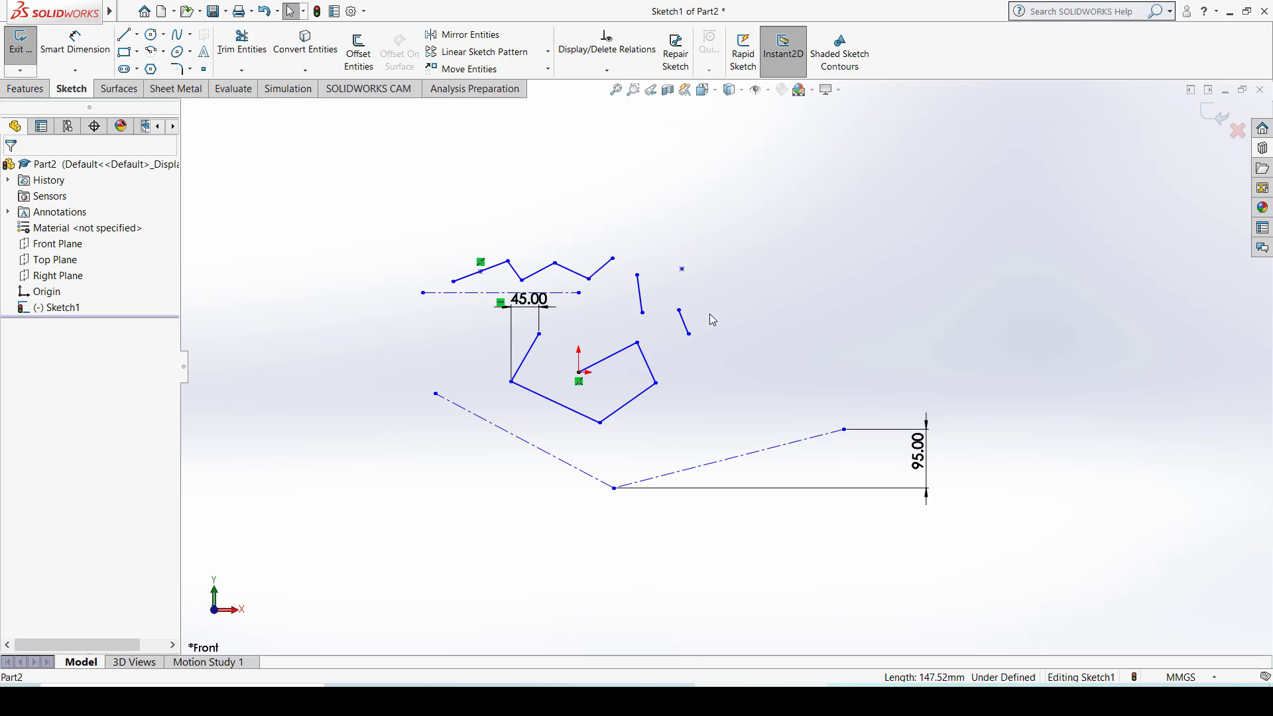
pyautogui.click(648, 394)
pyautogui.press('Delete')
# Try selection boxes around the sketch, and select the short isolated sloping line with a crossing box
pyautogui.moveTo(1129, 130); pyautogui.dragTo(369, 568)
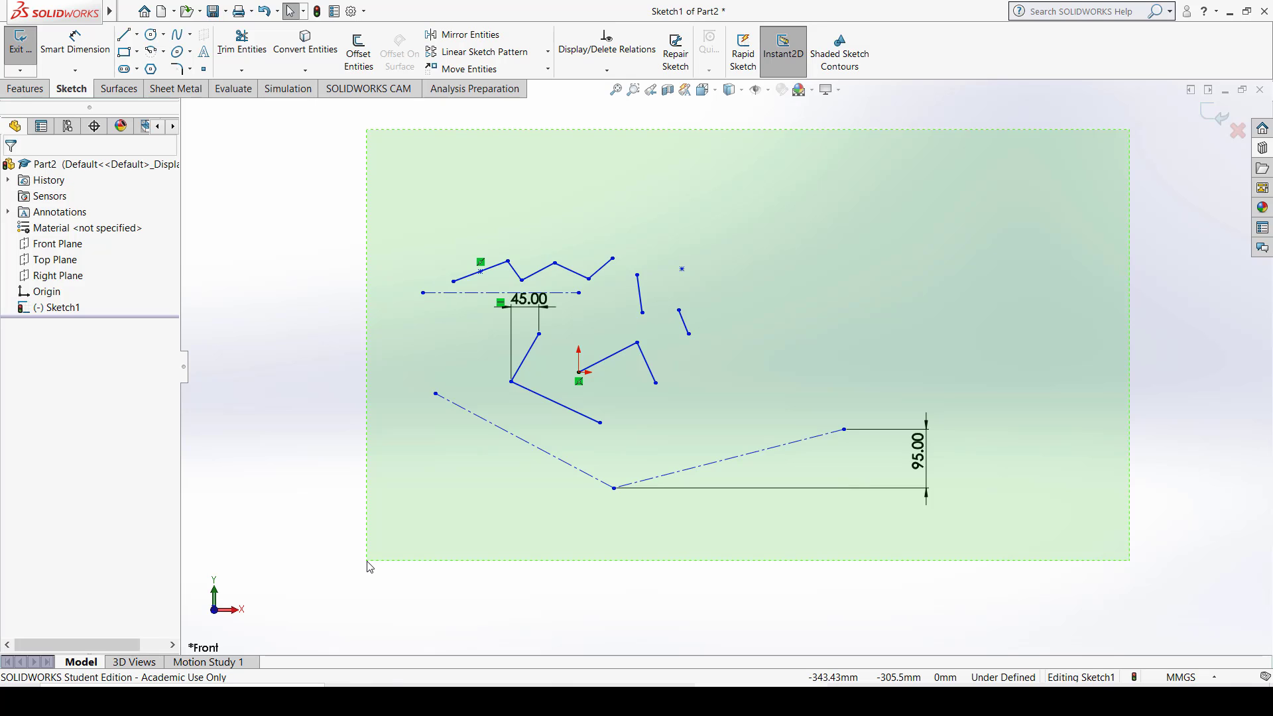
pyautogui.moveTo(370, 568); pyautogui.dragTo(878, 300)
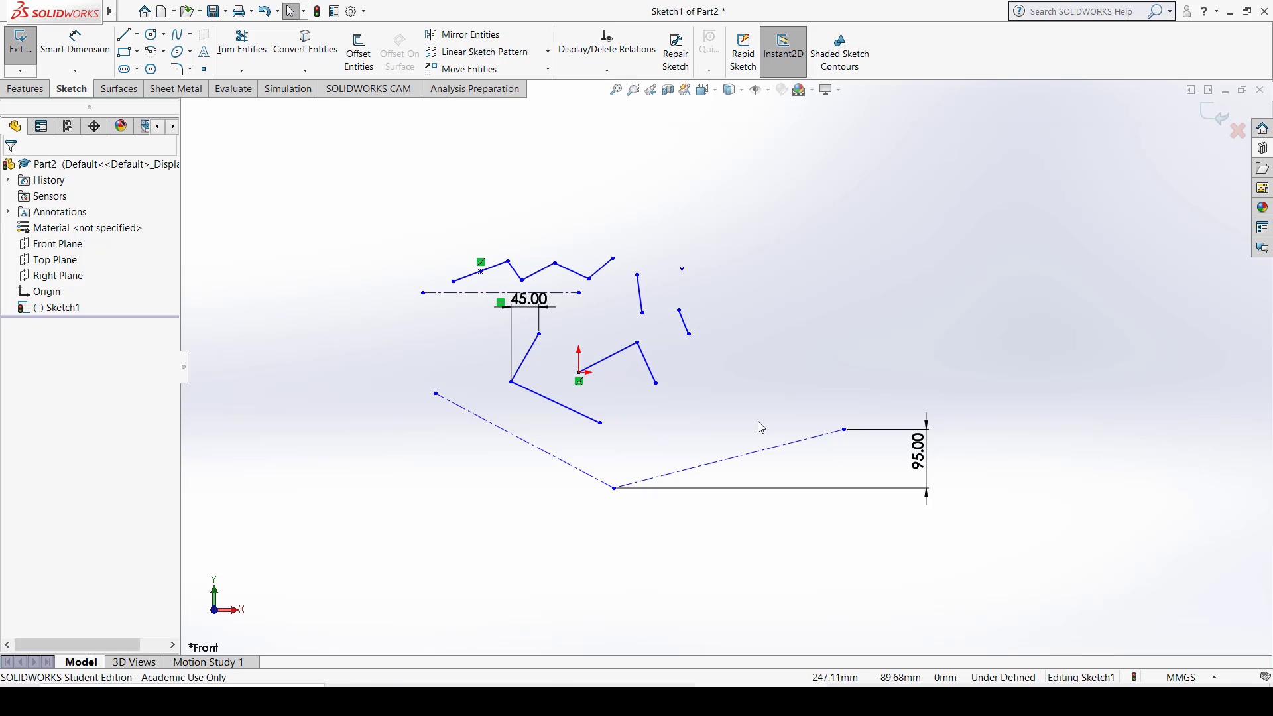
pyautogui.moveTo(809, 167)
pyautogui.mouseDown()
pyautogui.moveTo(749, 365)
pyautogui.moveTo(706, 357)
pyautogui.moveTo(687, 378)
pyautogui.mouseUp()
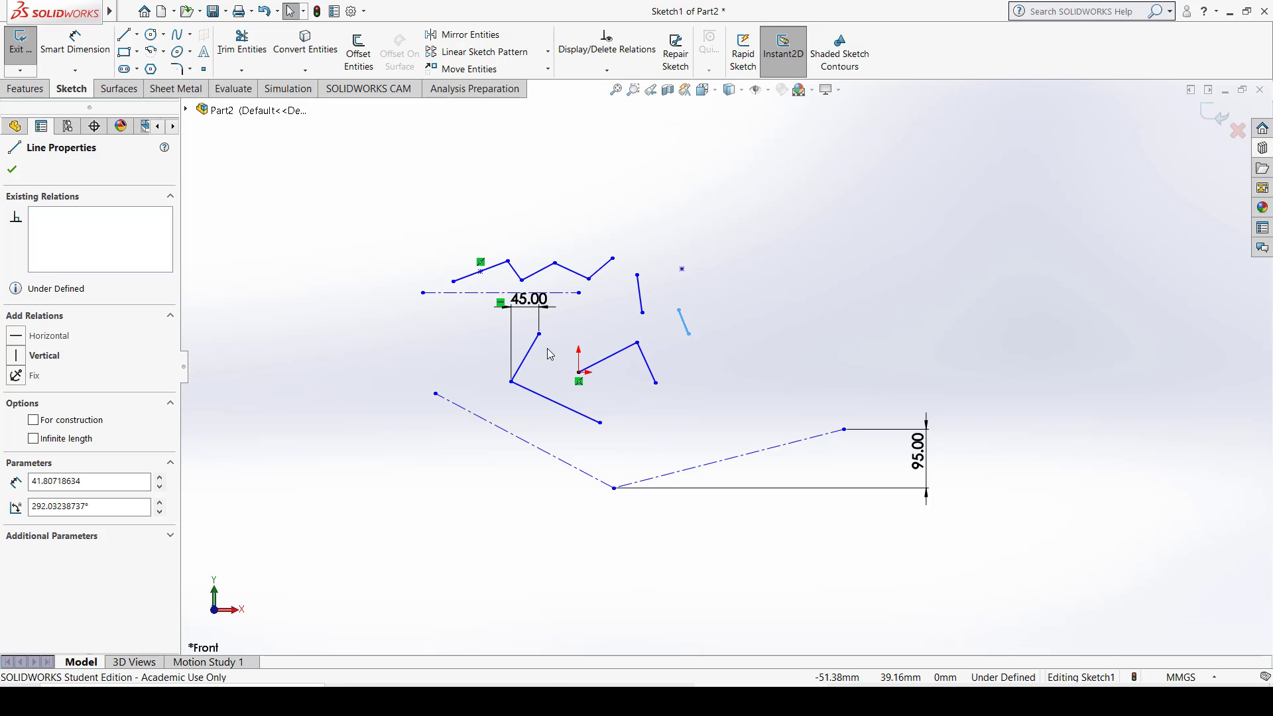
pyautogui.scroll(3, 663, 351)
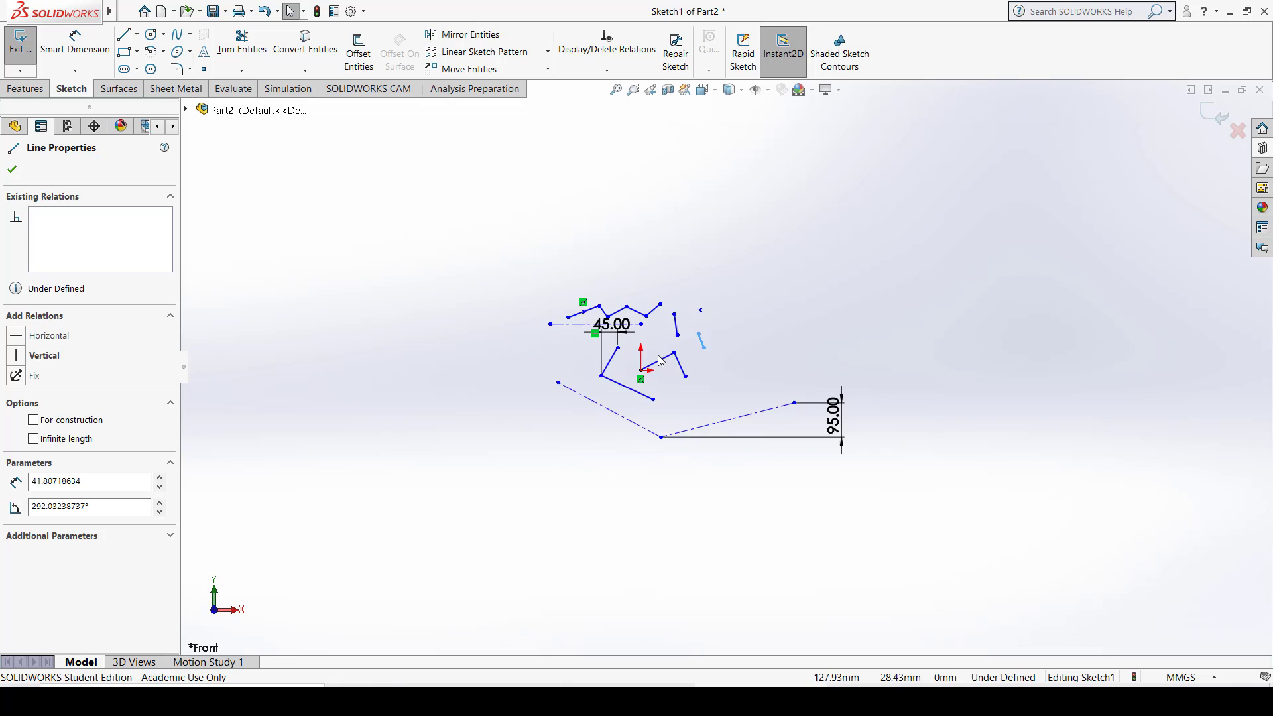
# Delete the perpendicular chain's nearly vertical line and the loose midpoint above it, selecting both with a crossing box
pyautogui.scroll(-6, 660, 358)
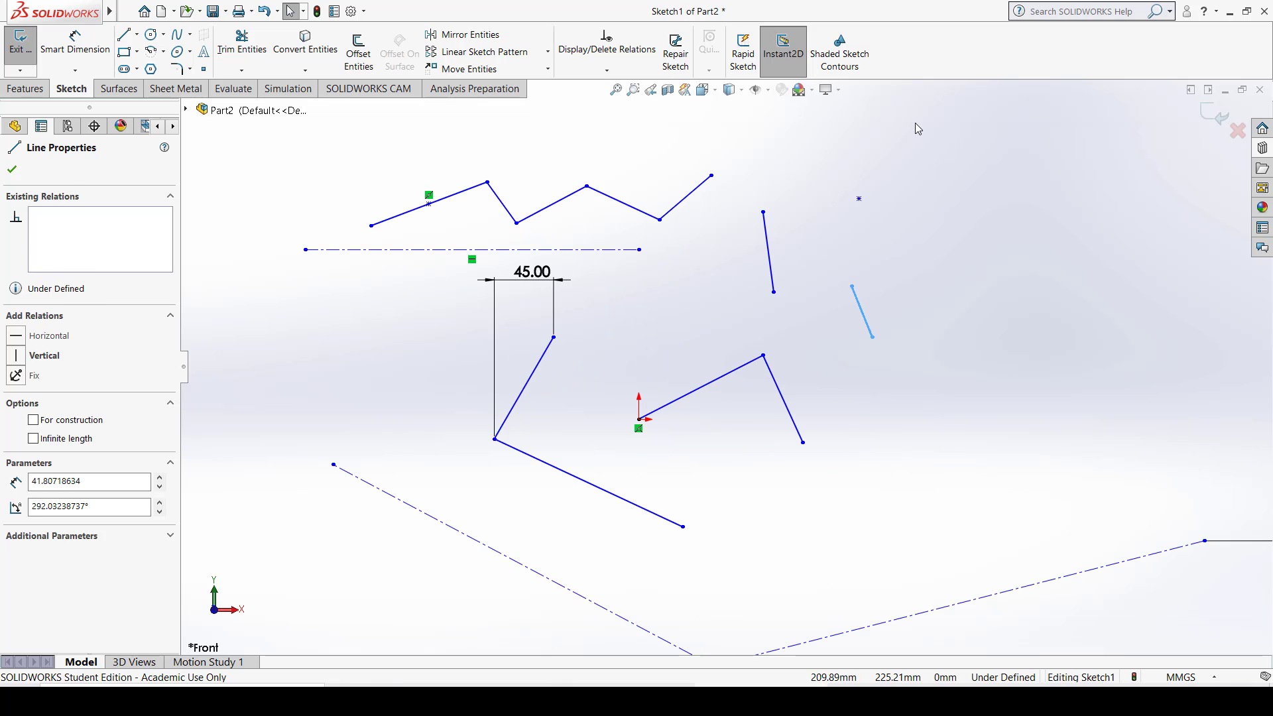
pyautogui.moveTo(915, 122); pyautogui.dragTo(764, 241)
pyautogui.moveTo(765, 236); pyautogui.dragTo(756, 252)
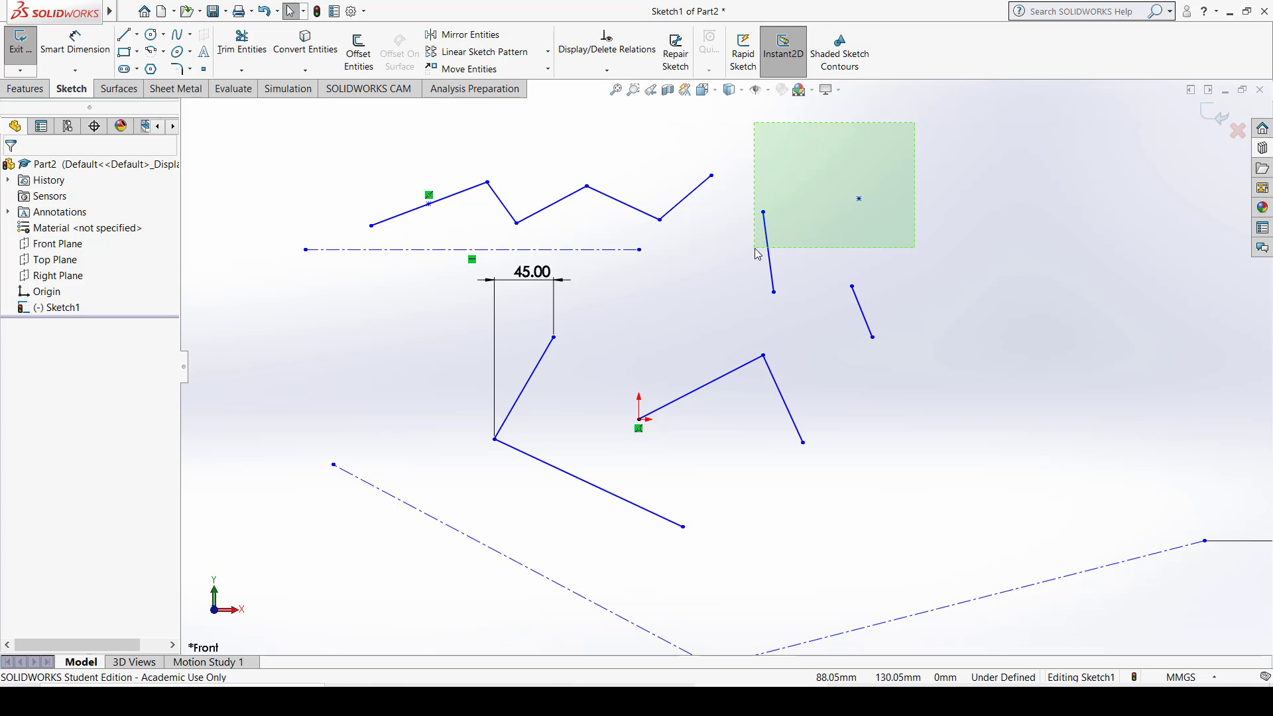
pyautogui.moveTo(756, 253); pyautogui.dragTo(756, 253)
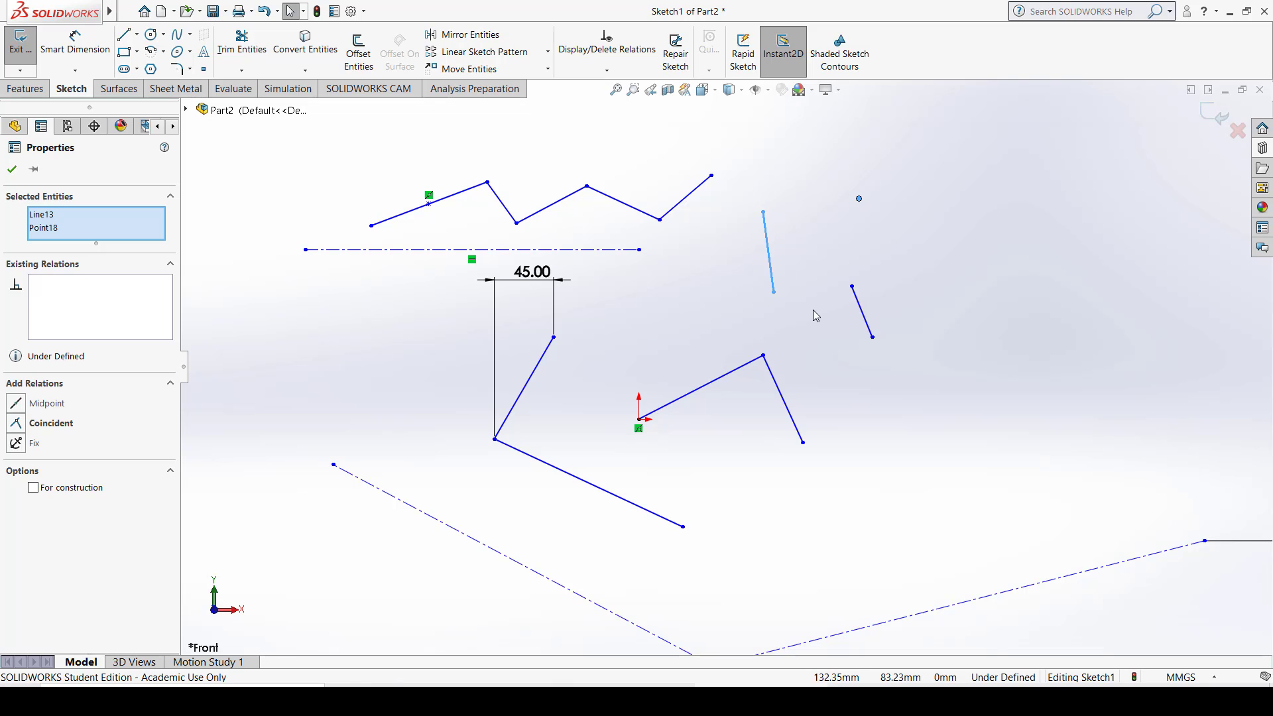
pyautogui.press('Delete')
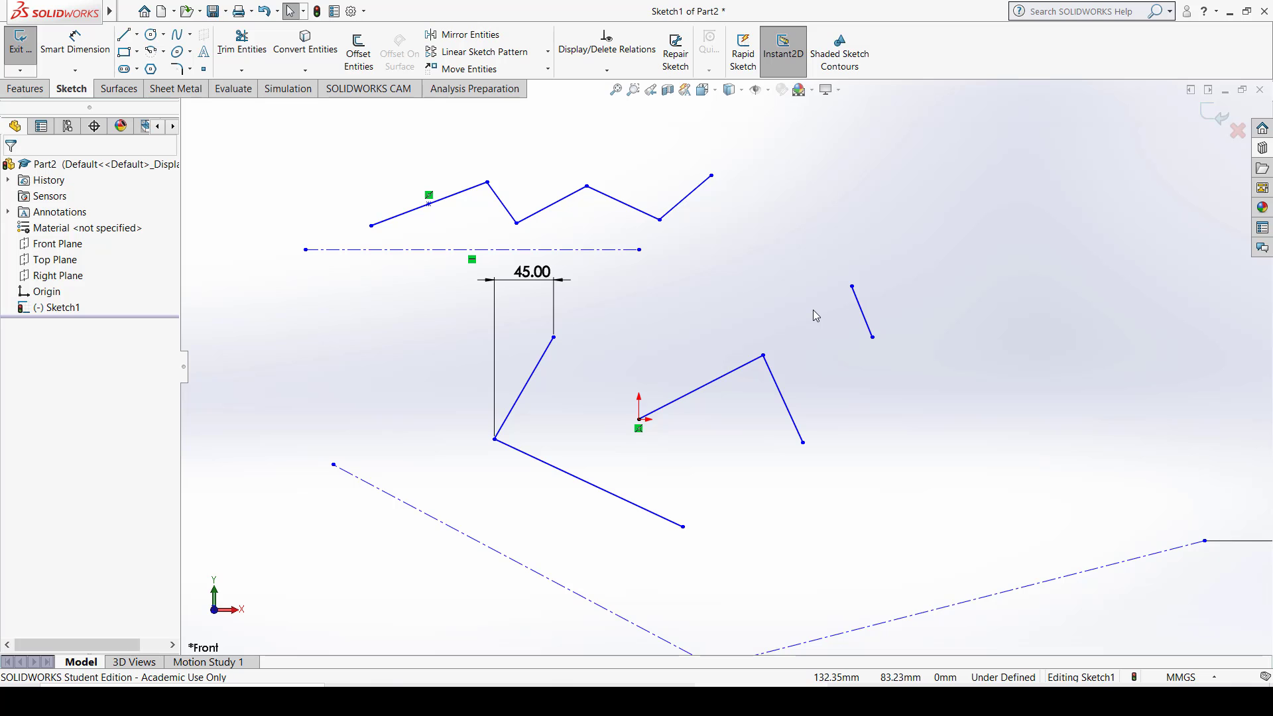
# Undo the recent deletions of the solid lines, the midpoint and the three centerlines
pyautogui.hotkey('ctrl', 'z')
pyautogui.hotkey('ctrl', 'z')
pyautogui.hotkey('ctrl', 'z')
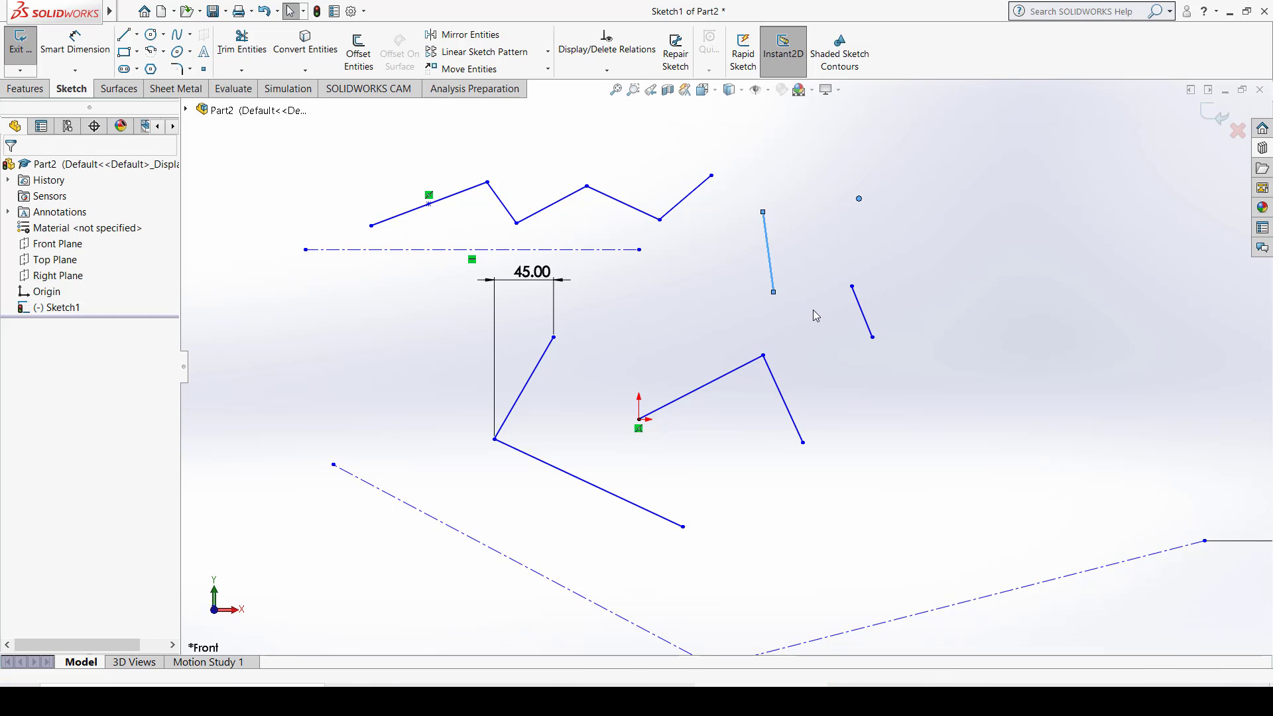
pyautogui.hotkey('ctrl', 'z')
pyautogui.hotkey('ctrl', 'z')
pyautogui.hotkey('ctrl', 'z')
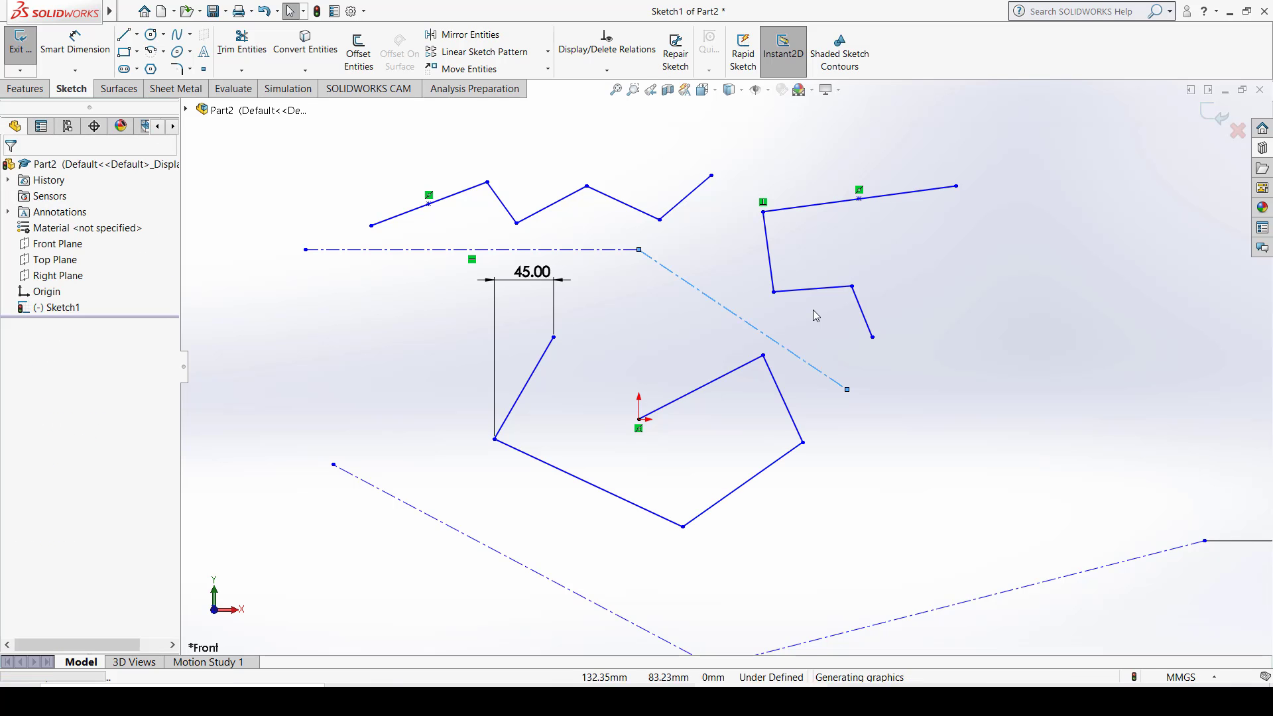
pyautogui.click(1013, 204)
pyautogui.scroll(-2, 1013, 204)
pyautogui.scroll(3, 726, 367)
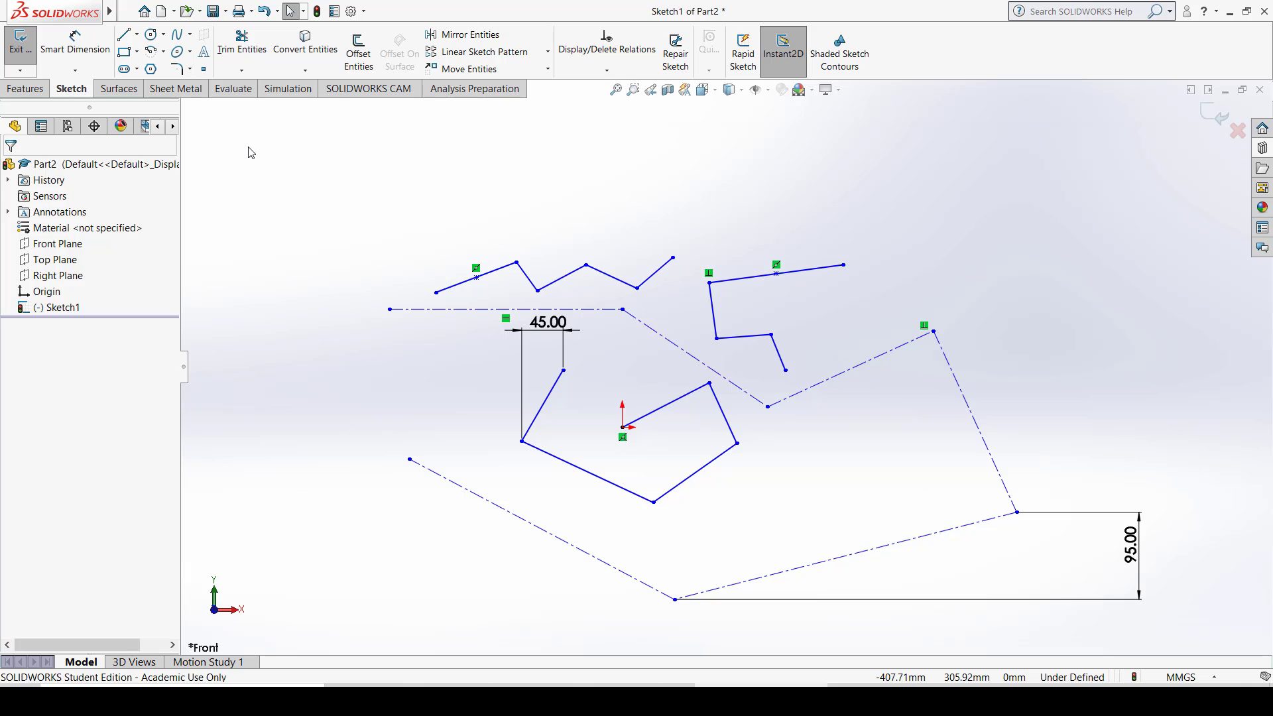
# Try window boxes across most of the sketch and crossing boxes over its right half, clearing each selection
pyautogui.moveTo(248, 147)
pyautogui.mouseDown()
pyautogui.moveTo(327, 315)
pyautogui.moveTo(447, 450)
pyautogui.moveTo(502, 543)
pyautogui.moveTo(557, 571)
pyautogui.moveTo(922, 600)
pyautogui.moveTo(886, 569)
pyautogui.mouseUp()
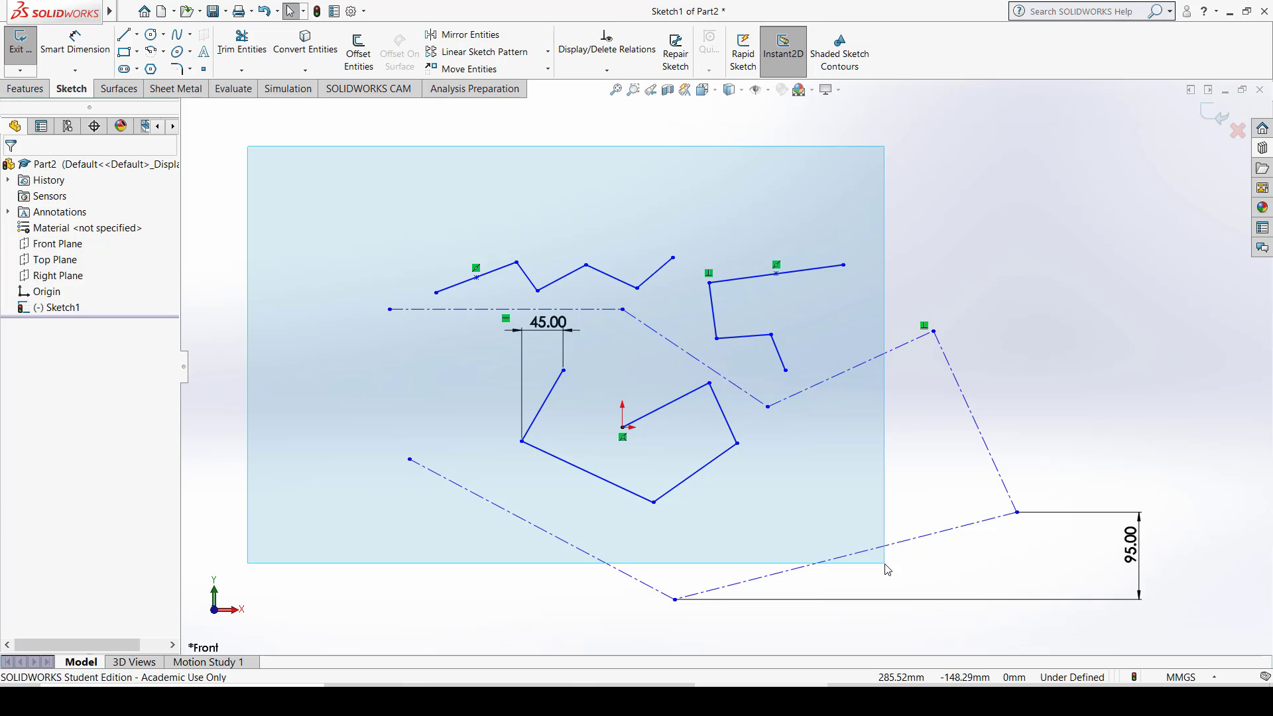
pyautogui.moveTo(887, 568)
pyautogui.mouseDown()
pyautogui.moveTo(515, 344)
pyautogui.moveTo(382, 341)
pyautogui.mouseUp()
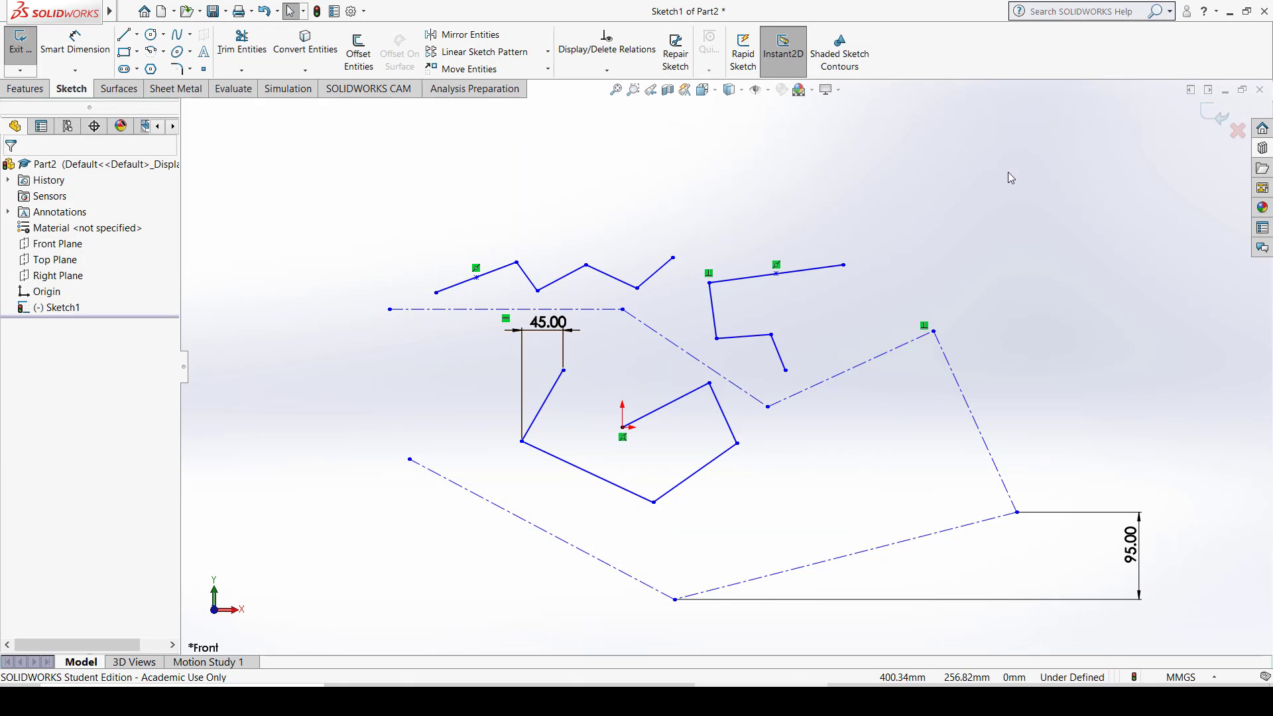
pyautogui.moveTo(1024, 306)
pyautogui.mouseDown()
pyautogui.moveTo(879, 434)
pyautogui.moveTo(705, 436)
pyautogui.mouseUp()
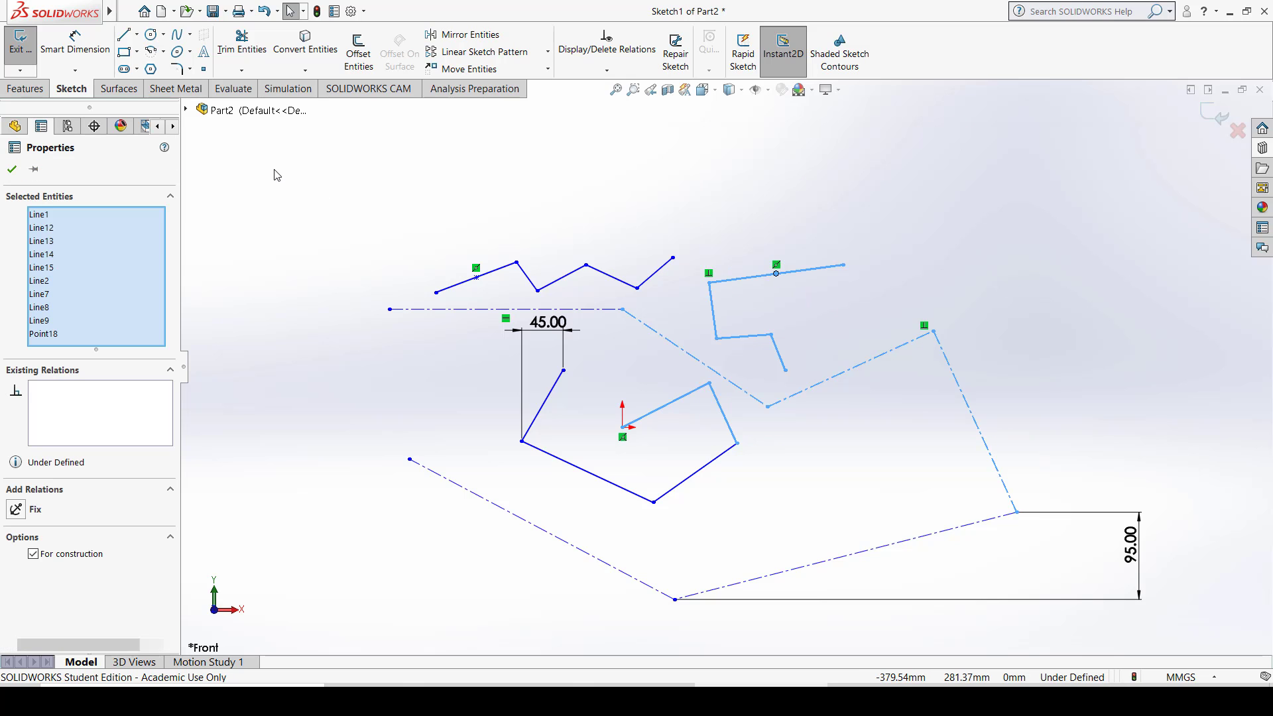
pyautogui.click(275, 170)
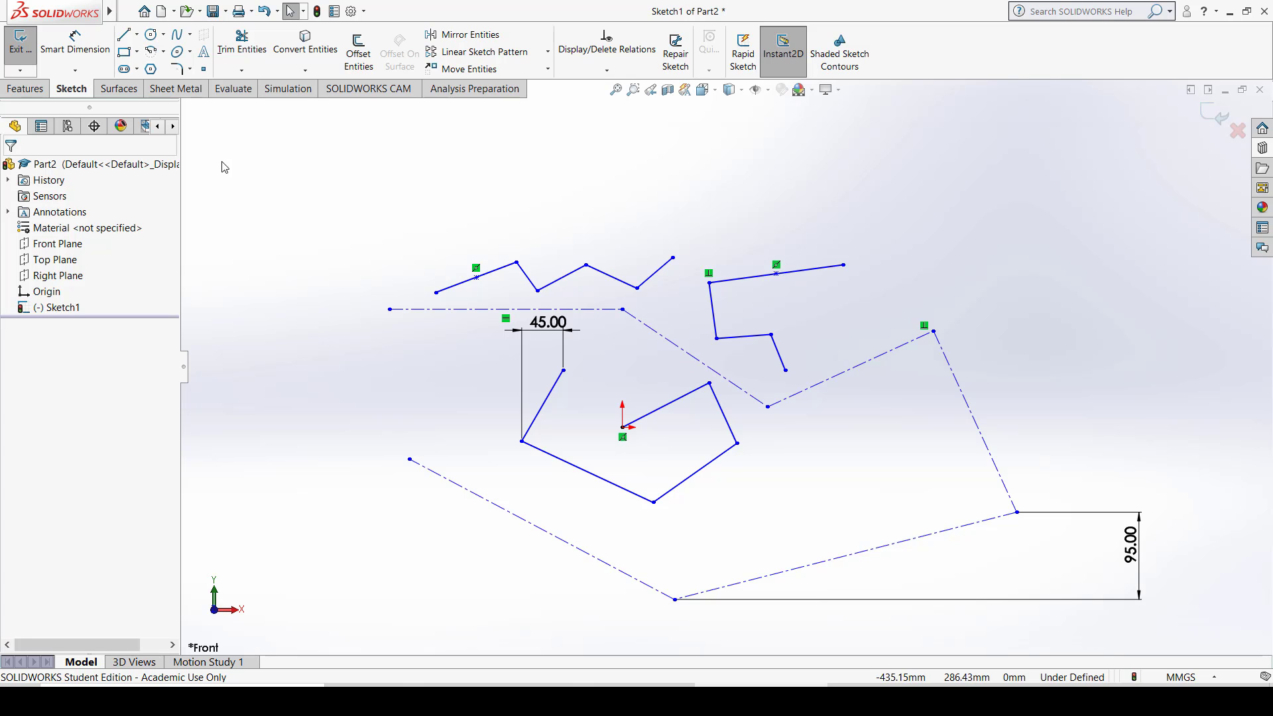
pyautogui.moveTo(259, 130); pyautogui.dragTo(820, 485)
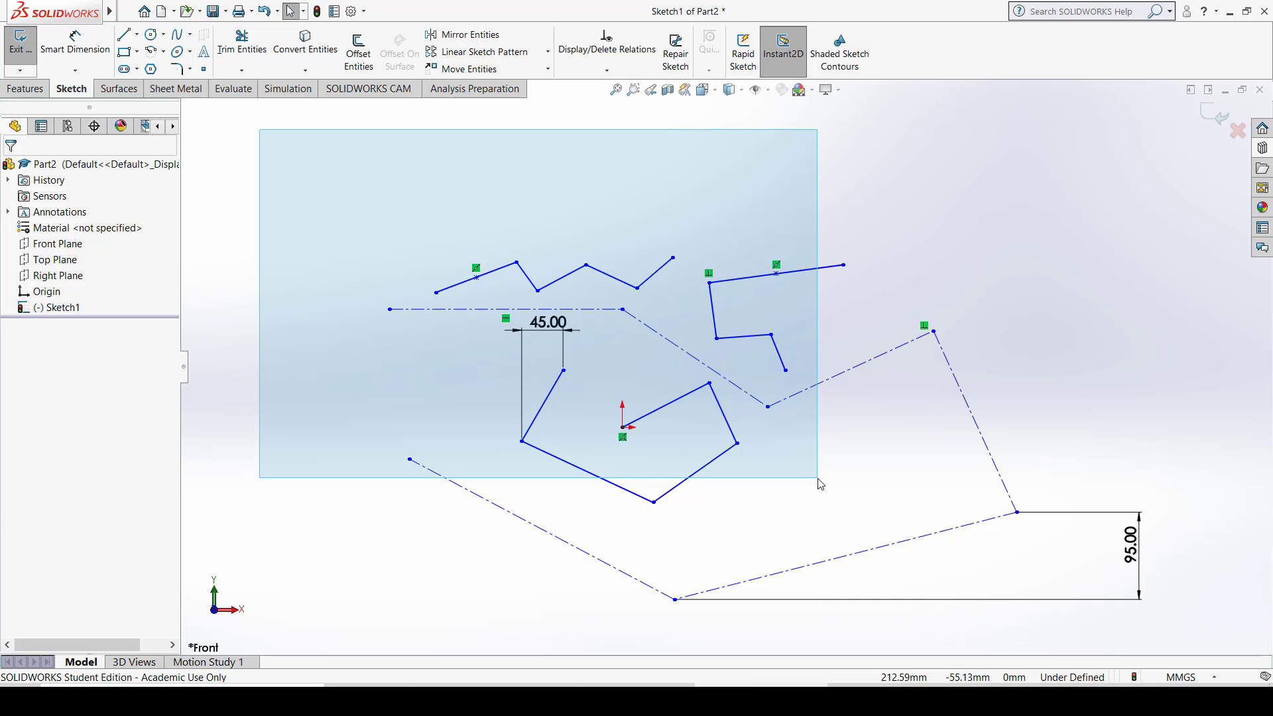
pyautogui.moveTo(820, 485); pyautogui.dragTo(392, 247)
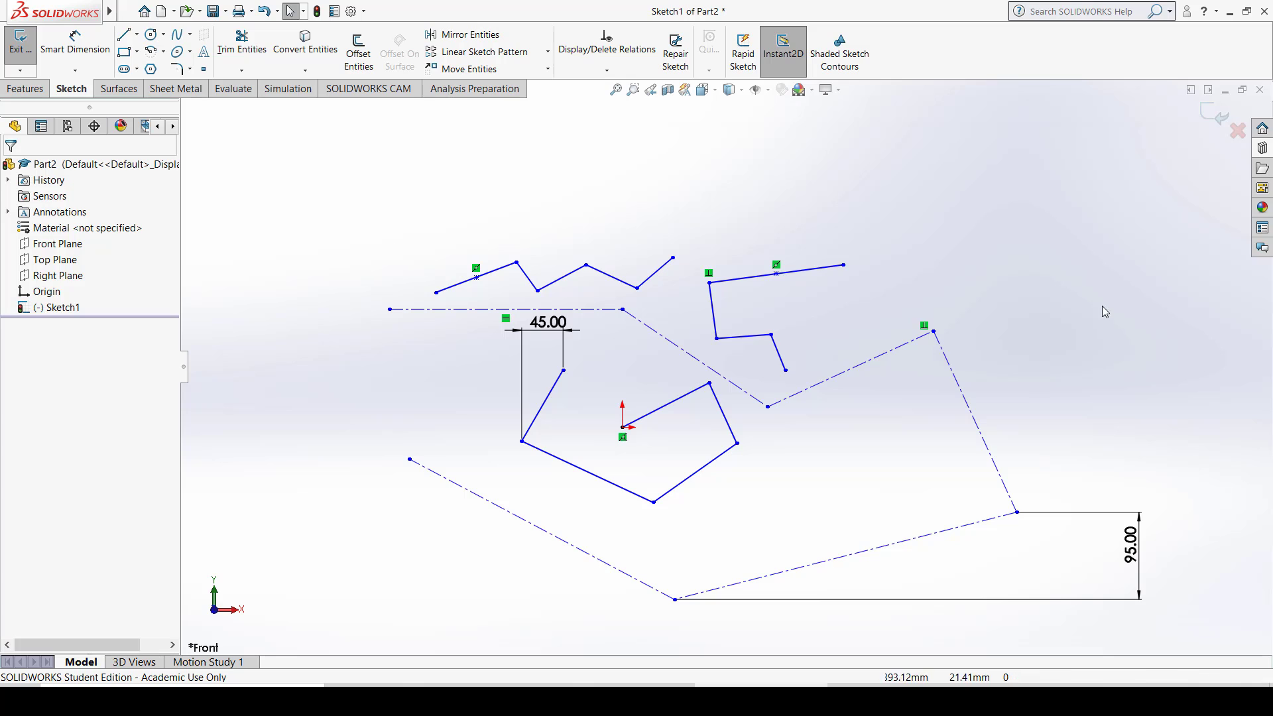
pyautogui.moveTo(982, 139)
pyautogui.mouseDown()
pyautogui.moveTo(926, 276)
pyautogui.moveTo(820, 340)
pyautogui.moveTo(820, 316)
pyautogui.moveTo(801, 441)
pyautogui.moveTo(776, 353)
pyautogui.moveTo(799, 273)
pyautogui.moveTo(695, 334)
pyautogui.moveTo(696, 386)
pyautogui.moveTo(710, 317)
pyautogui.moveTo(697, 318)
pyautogui.moveTo(694, 351)
pyautogui.moveTo(688, 288)
pyautogui.moveTo(647, 364)
pyautogui.mouseUp()
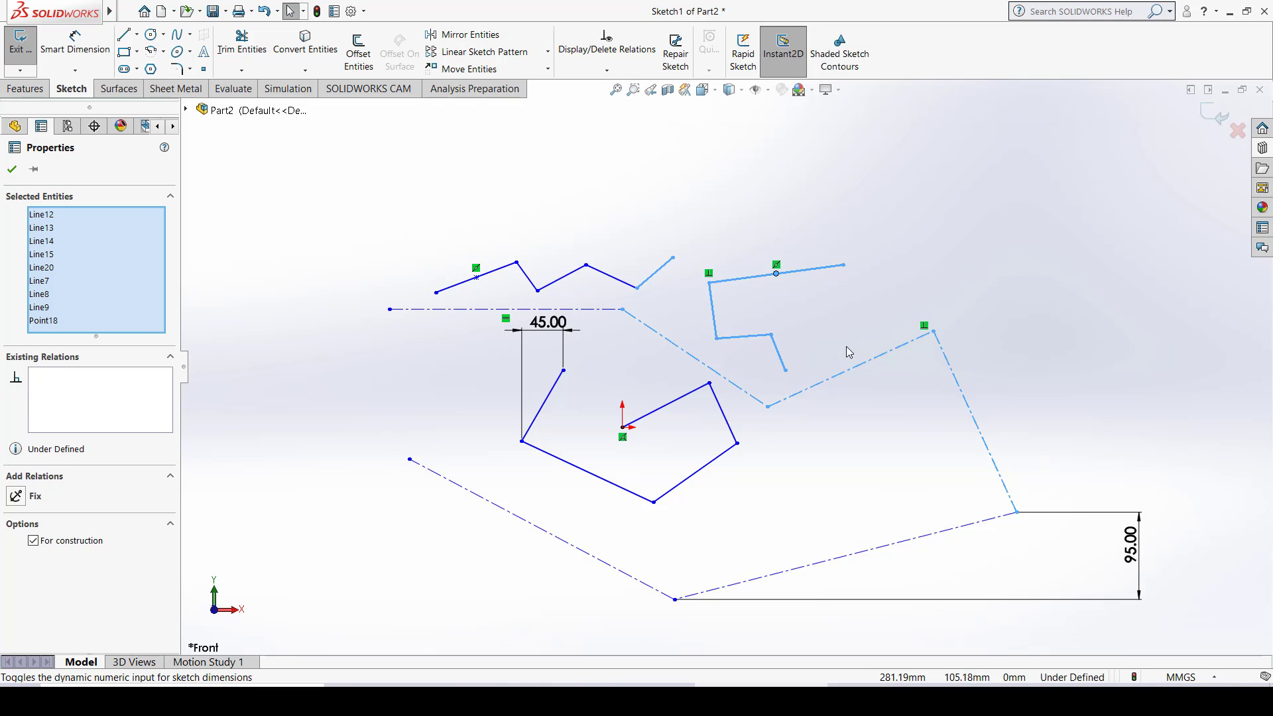
pyautogui.click(889, 227)
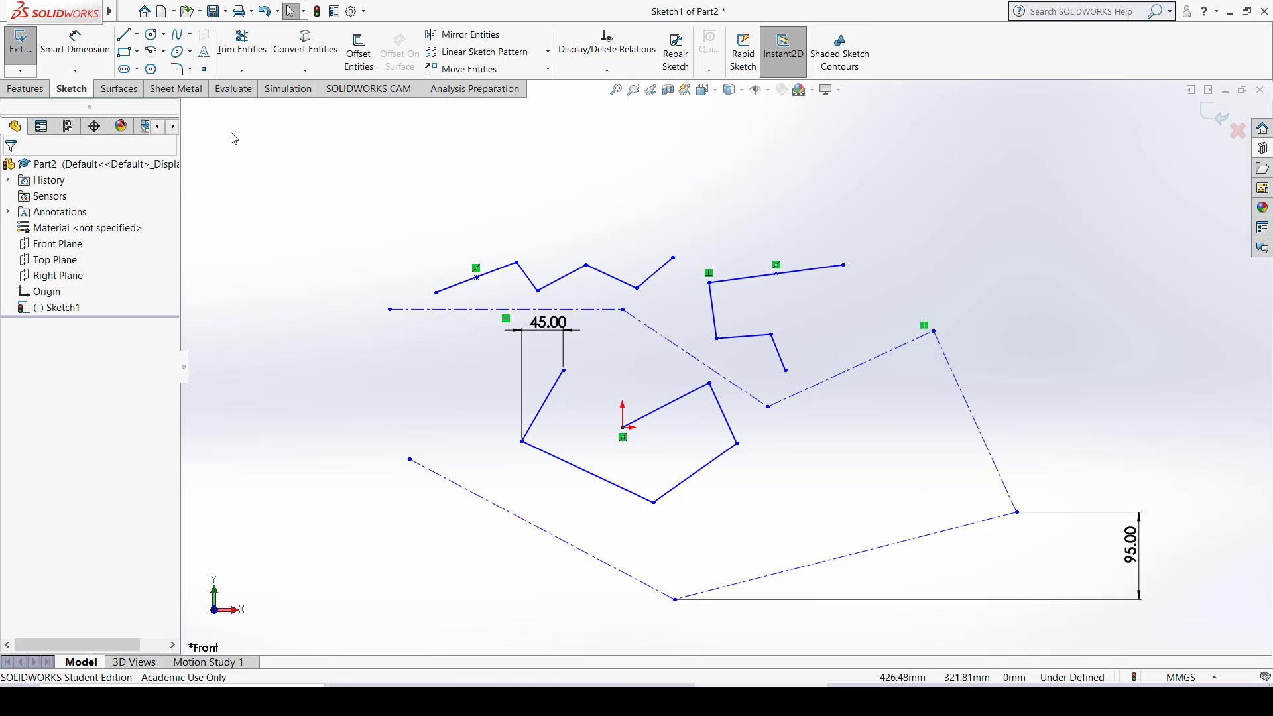
# Select only the upper zigzag's first sloping line and its midpoint by enclosing them in a window box
pyautogui.moveTo(230, 131); pyautogui.dragTo(330, 327)
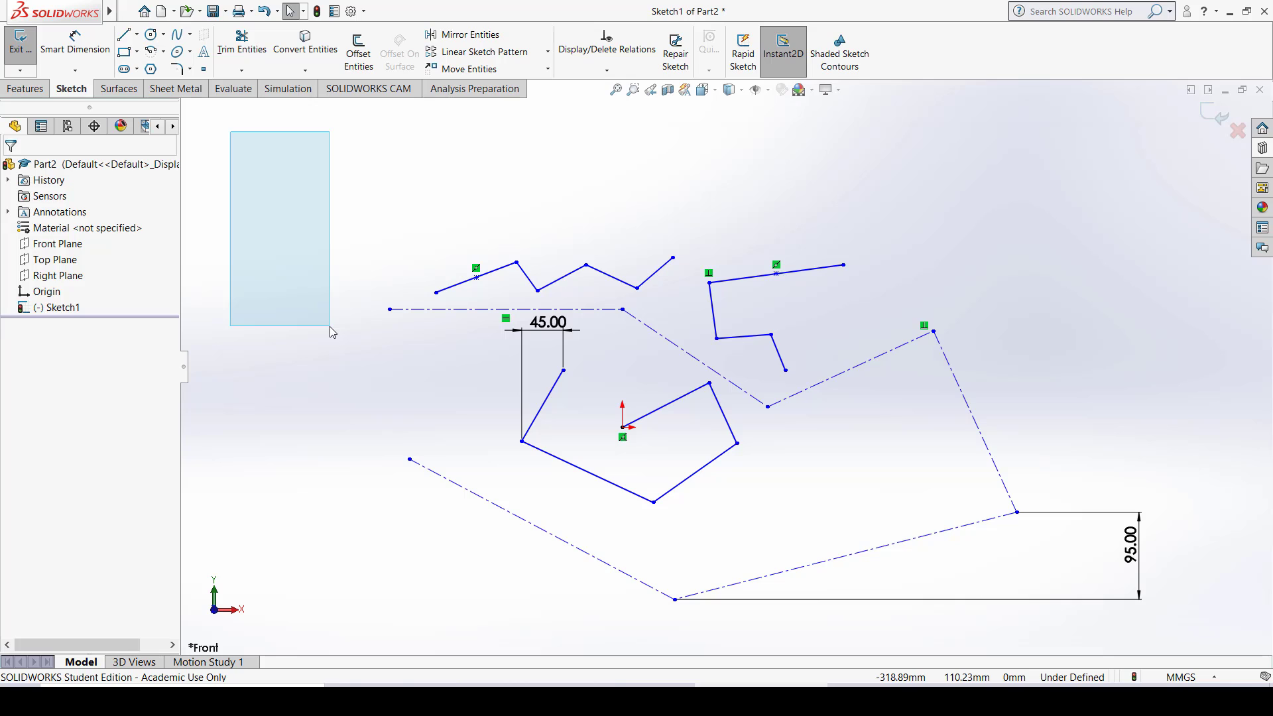
pyautogui.moveTo(329, 327); pyautogui.dragTo(523, 305)
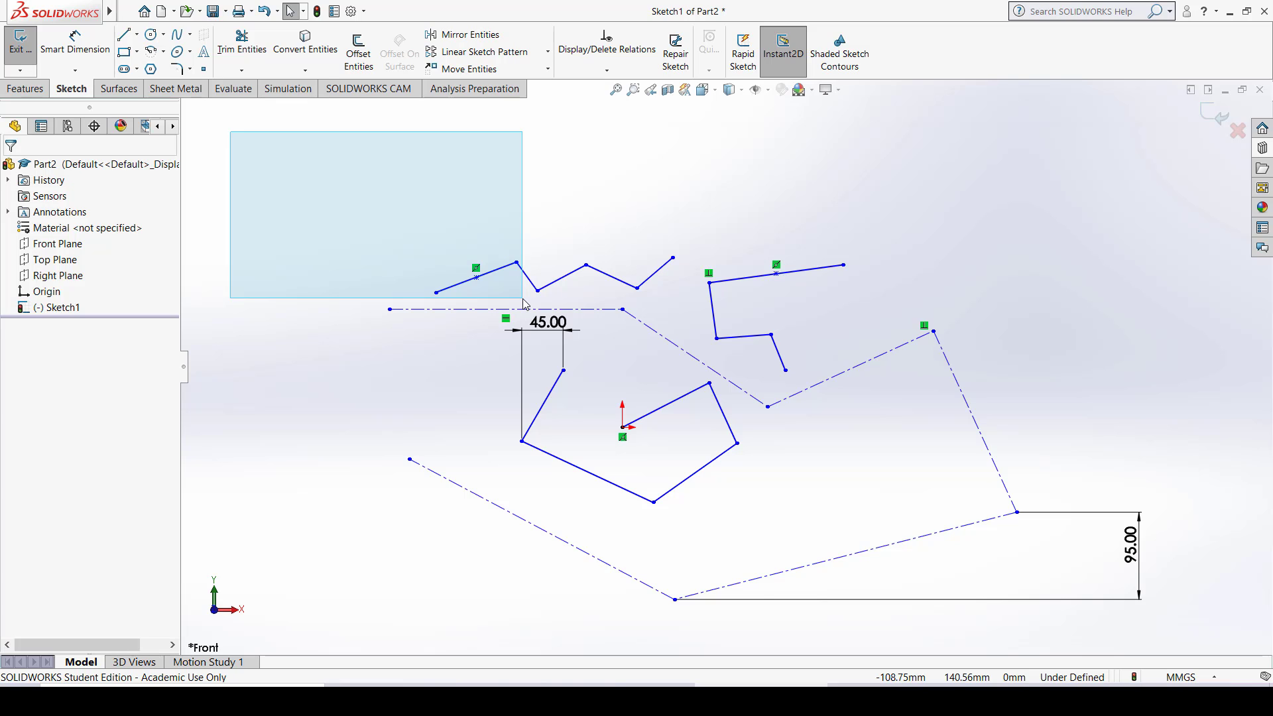
pyautogui.moveTo(523, 304); pyautogui.dragTo(523, 304)
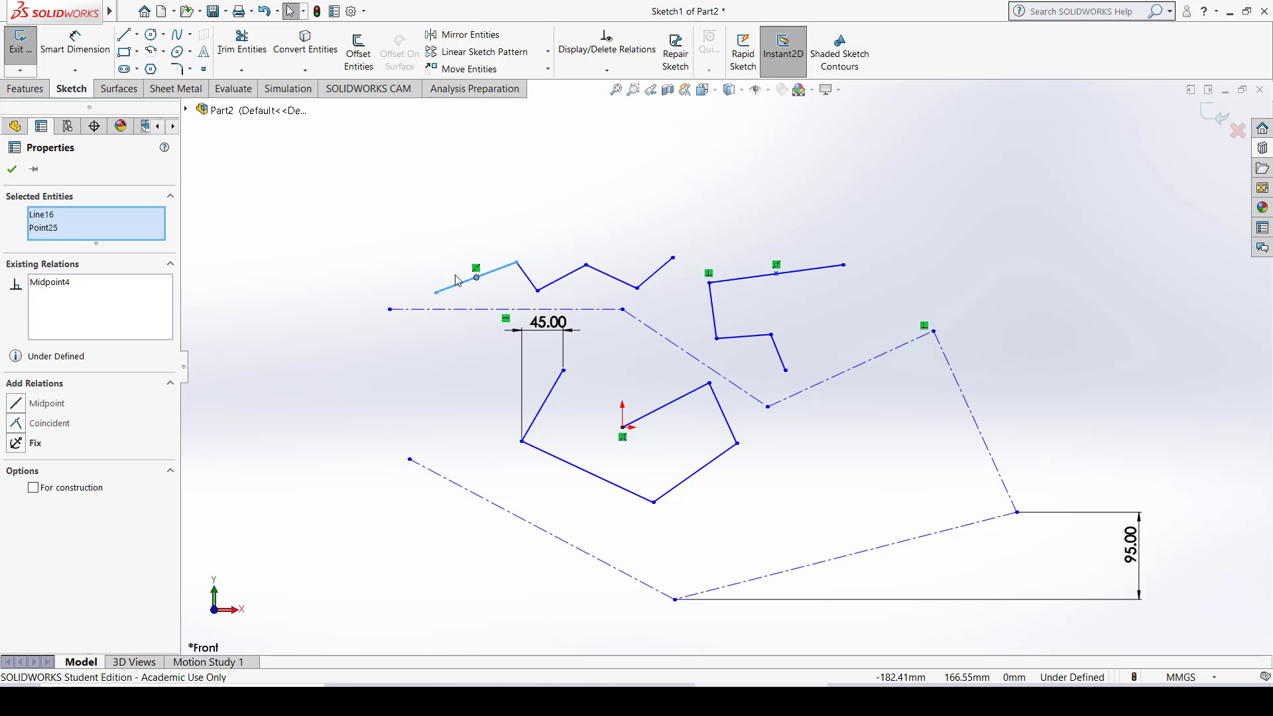
pyautogui.click(432, 259)
pyautogui.press('z')
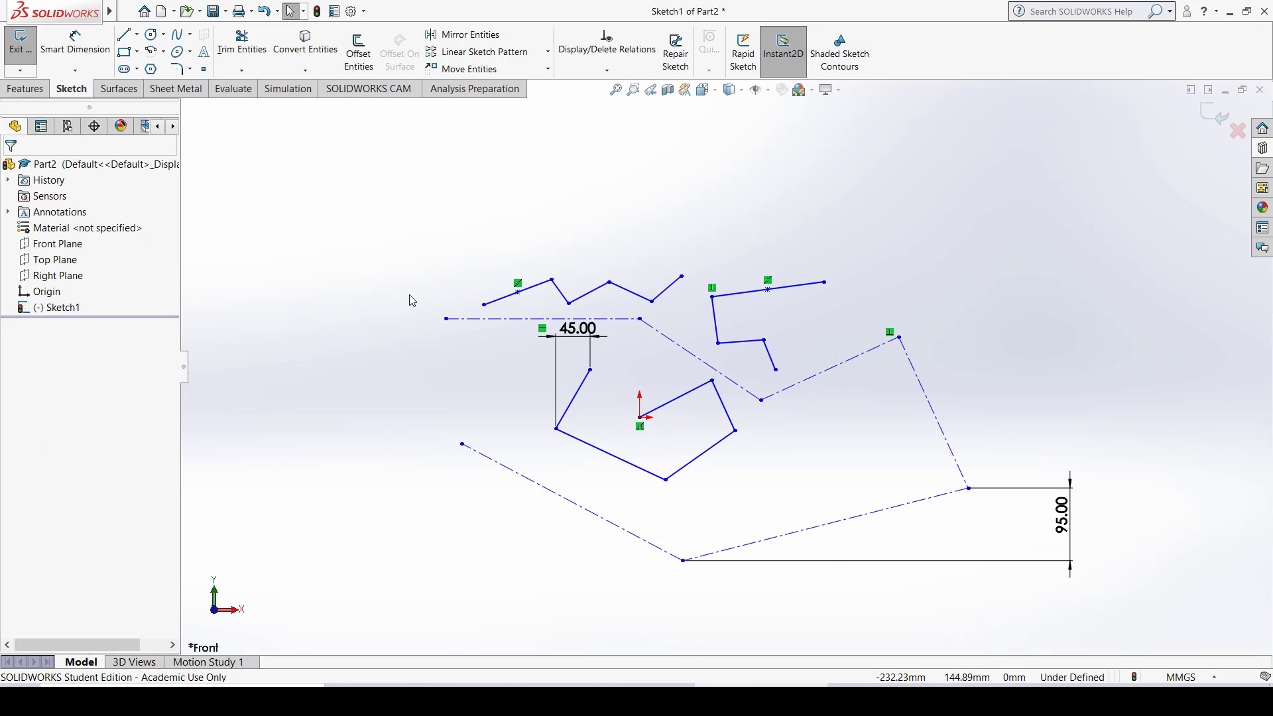
pyautogui.scroll(-3, 411, 300)
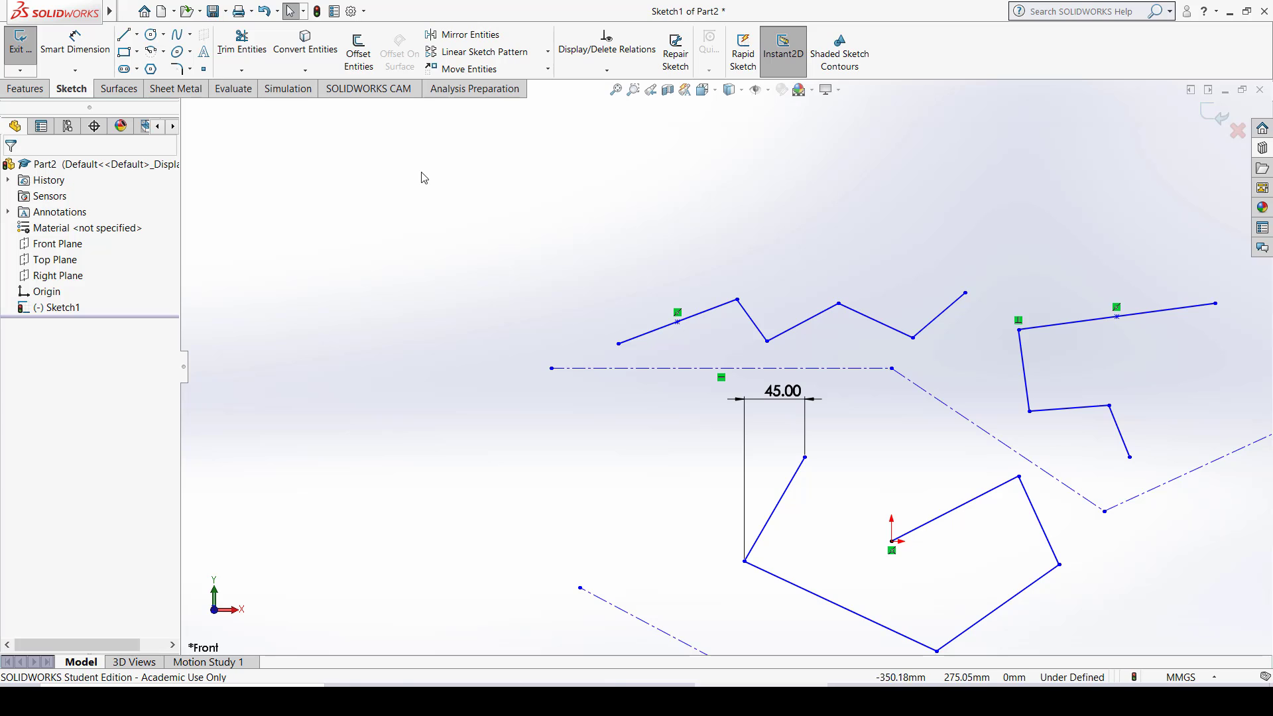
pyautogui.moveTo(421, 172)
pyautogui.mouseDown()
pyautogui.moveTo(610, 347)
pyautogui.moveTo(650, 352)
pyautogui.mouseUp()
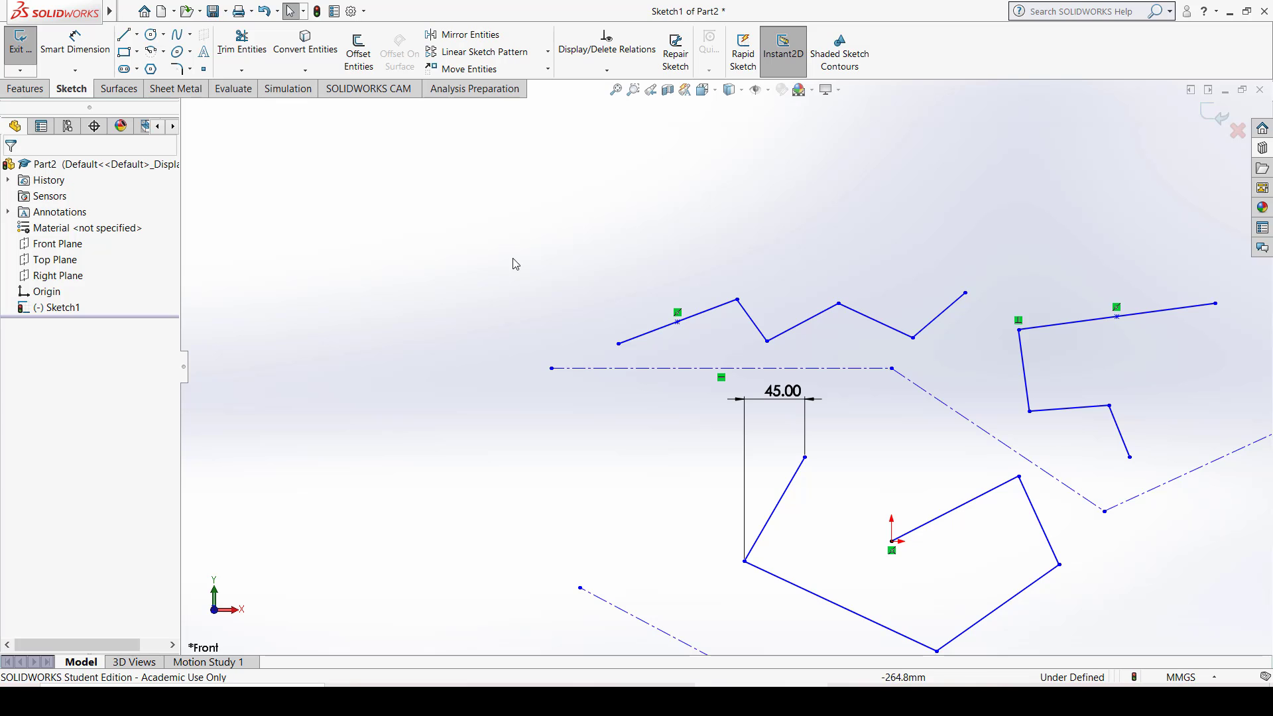
pyautogui.moveTo(450, 148)
pyautogui.mouseDown()
pyautogui.moveTo(560, 326)
pyautogui.moveTo(646, 362)
pyautogui.moveTo(754, 350)
pyautogui.mouseUp()
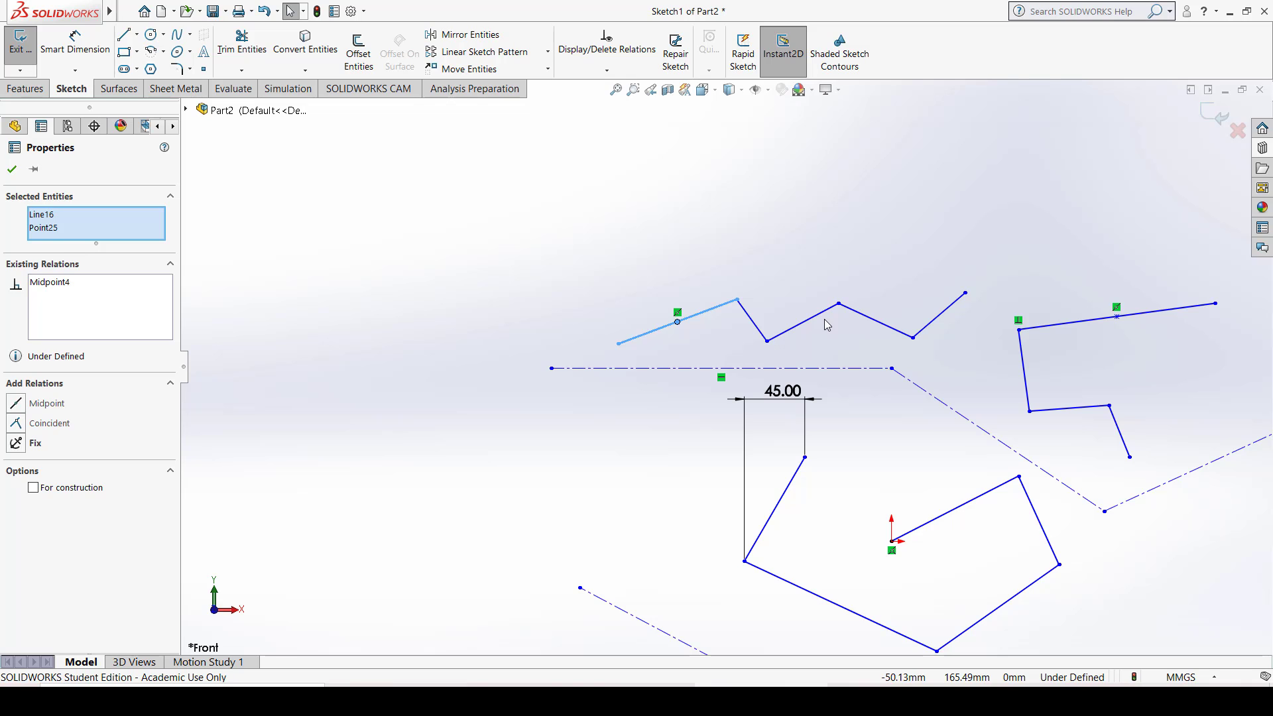
# Delete the short second line of the upper zigzag chain
pyautogui.click(738, 252)
pyautogui.click(747, 321)
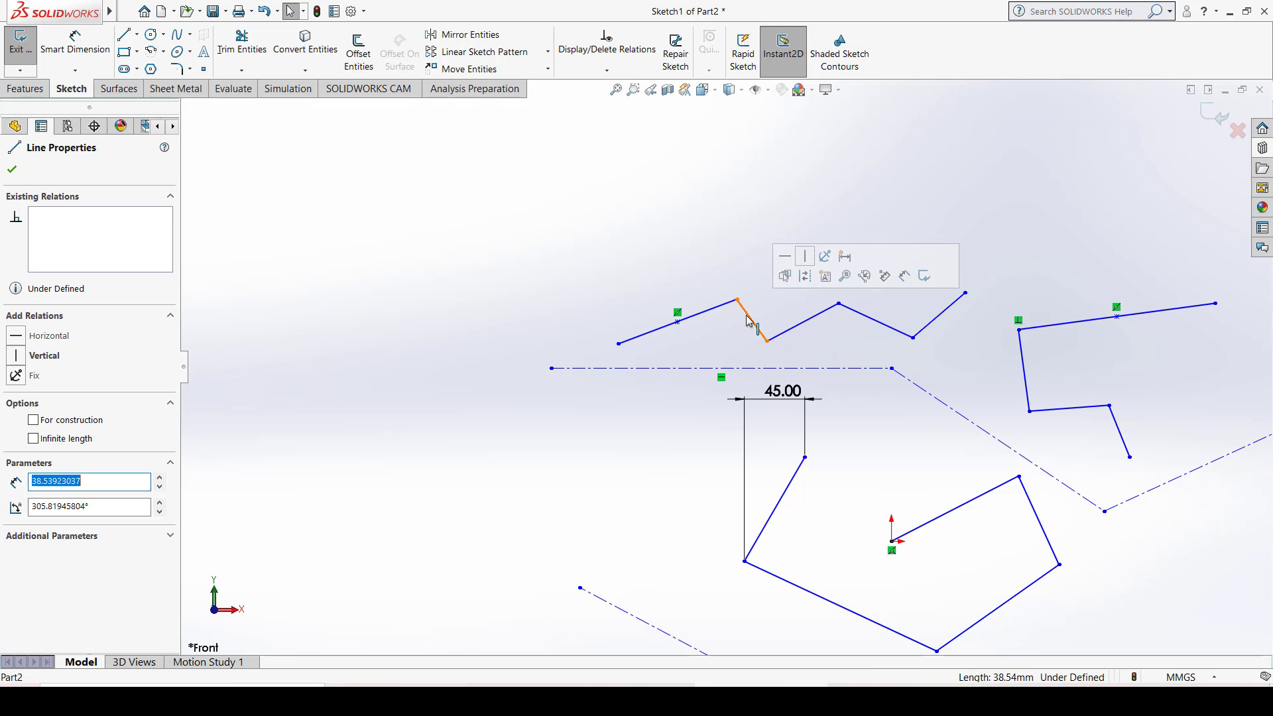
pyautogui.press('Delete')
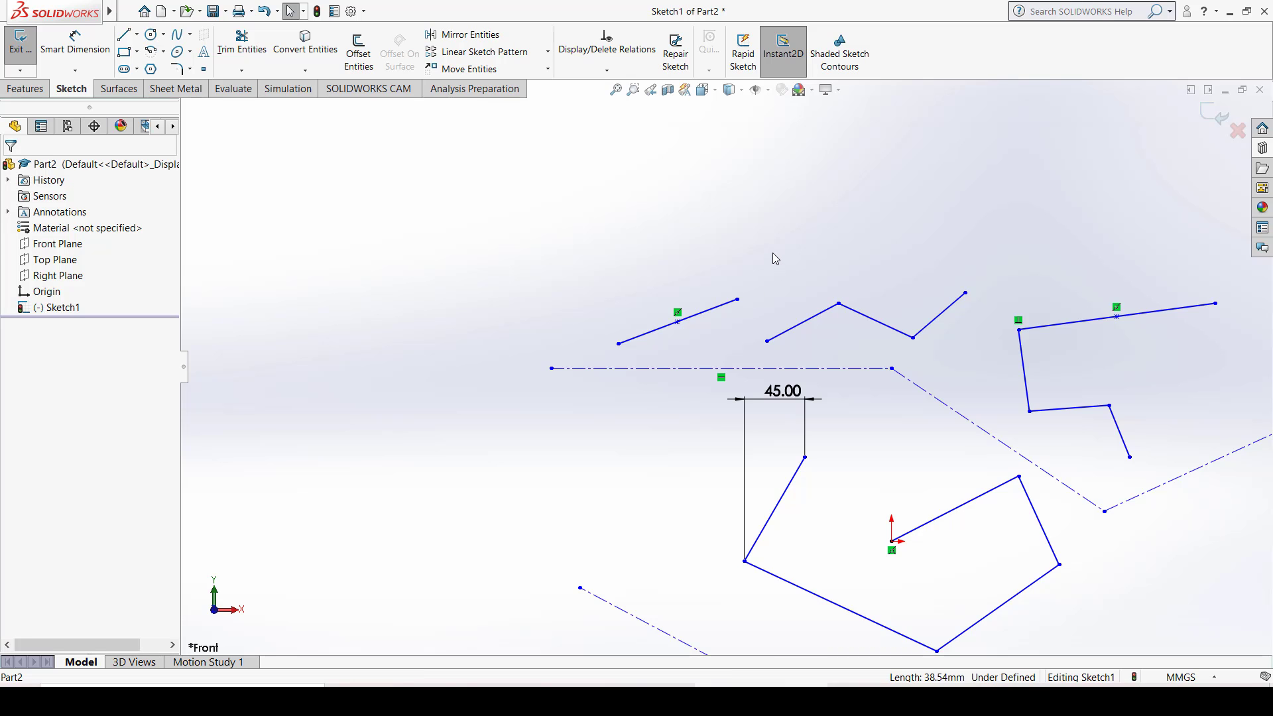
# Select the whole sketch with a selection box and delete all its lines, centerlines, points and dimensions
pyautogui.press('f')
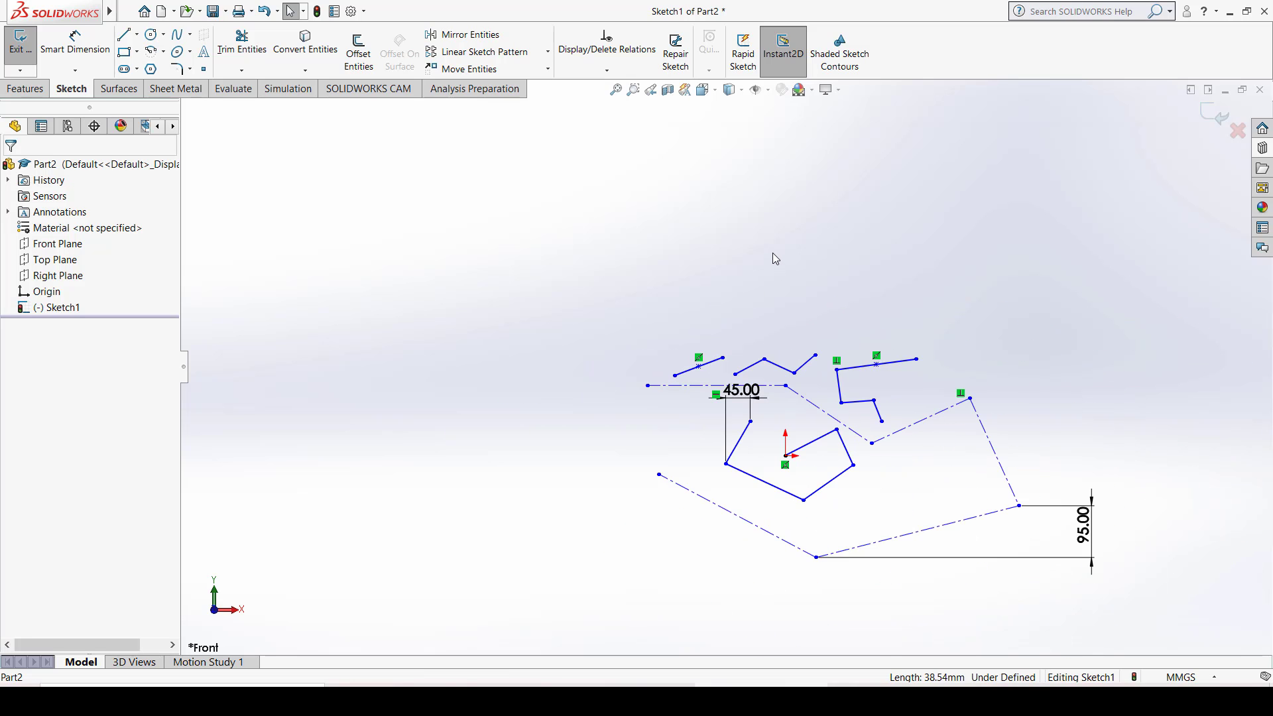
pyautogui.hotkey('ctrl', '8')
pyautogui.hotkey('ctrl', '8')
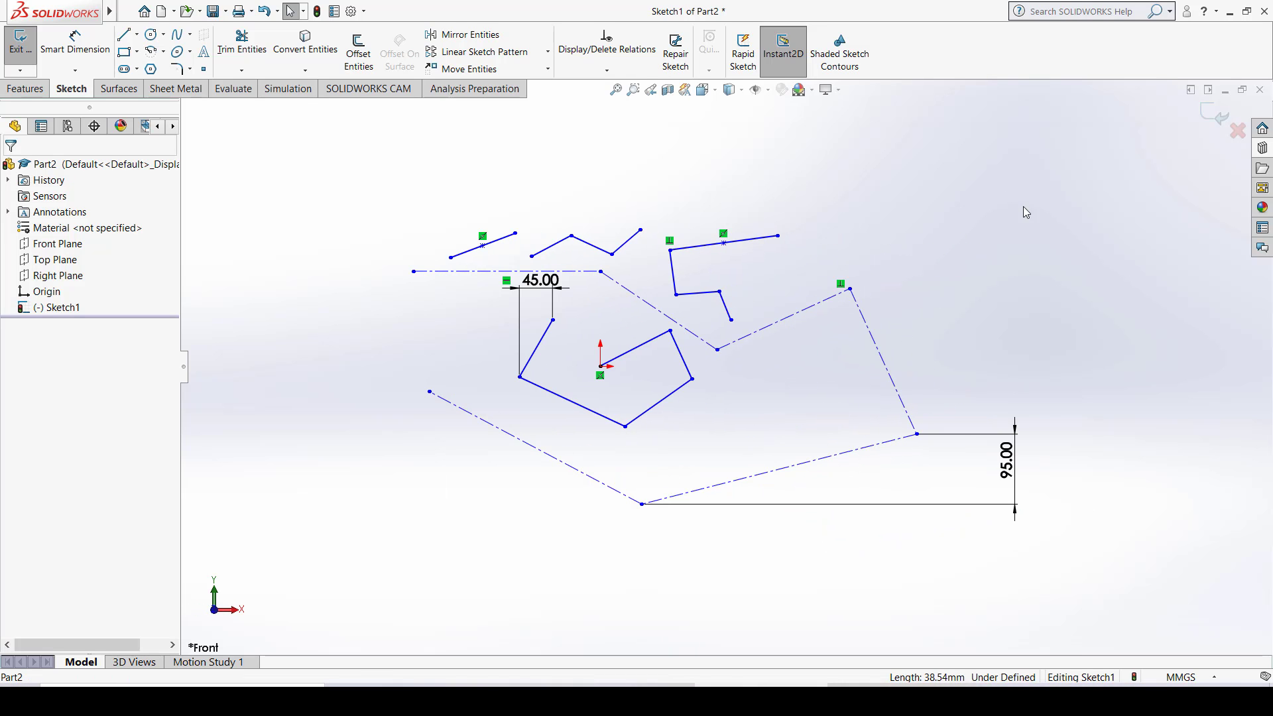
pyautogui.moveTo(1050, 192); pyautogui.dragTo(893, 510)
pyautogui.moveTo(468, 474); pyautogui.dragTo(435, 501)
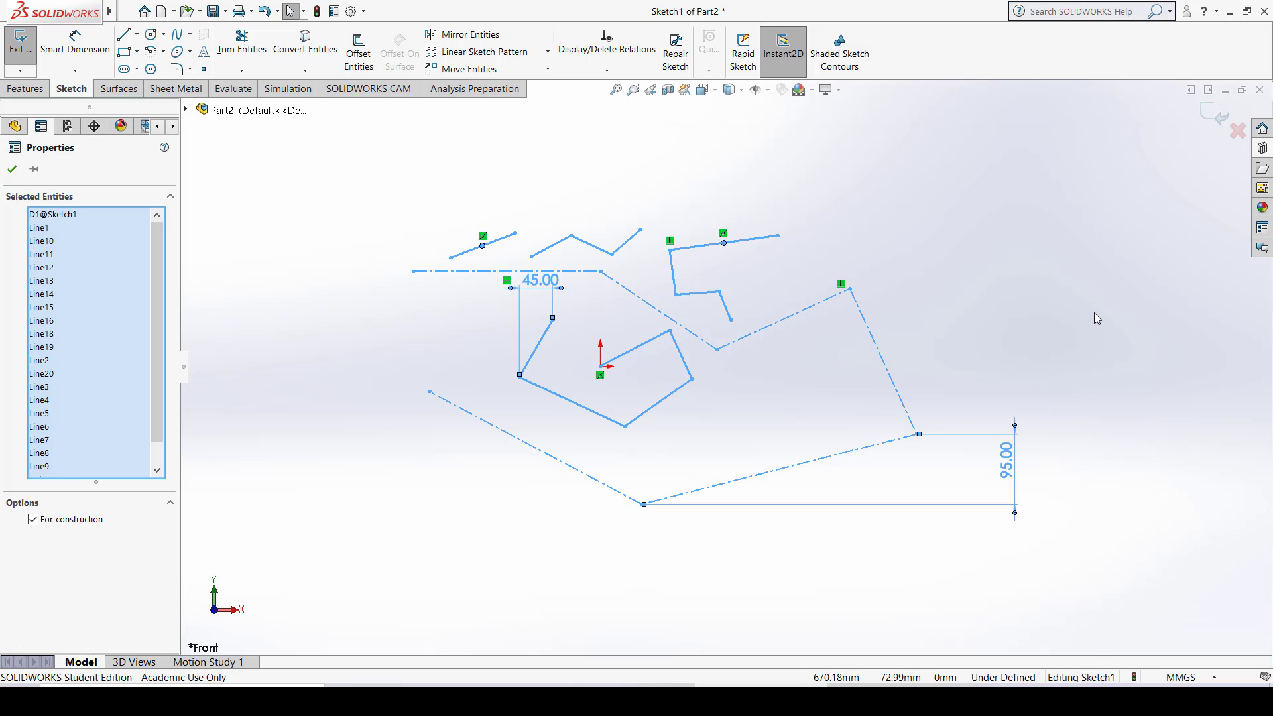
pyautogui.press('Delete')
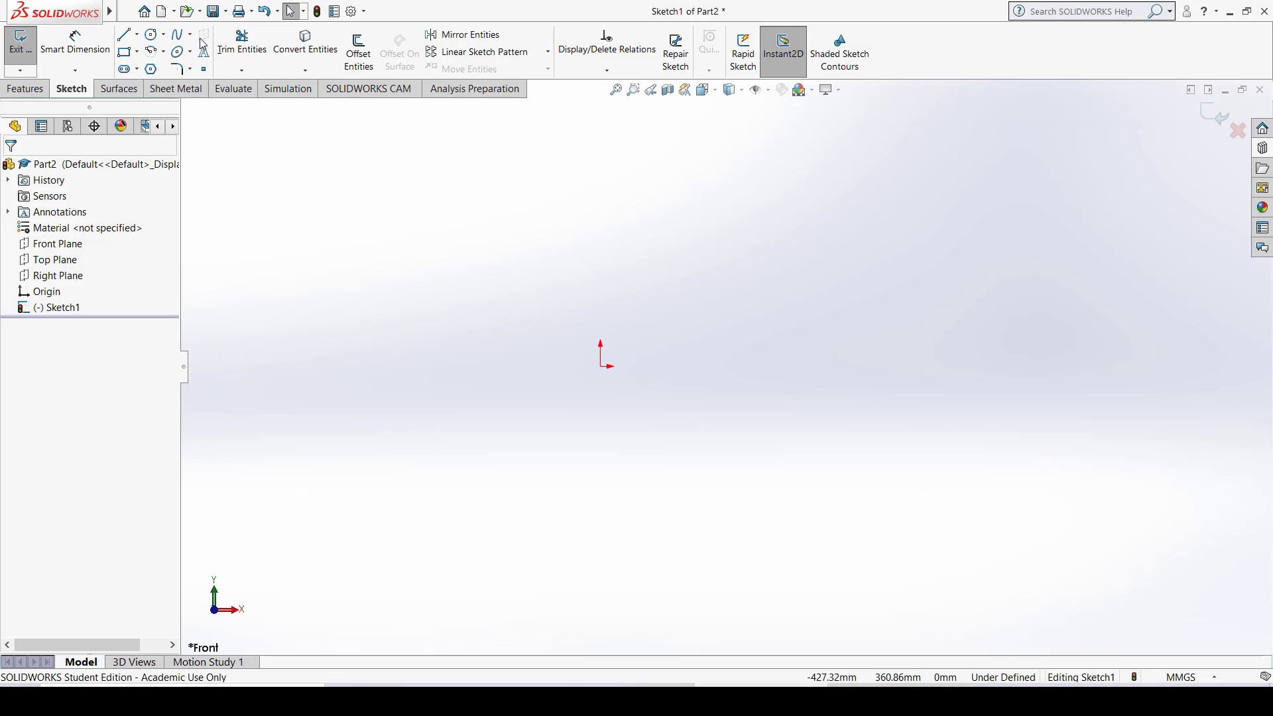
# Draw a center-point circle on the origin with a radius of about 204 mm
pyautogui.click(165, 36)
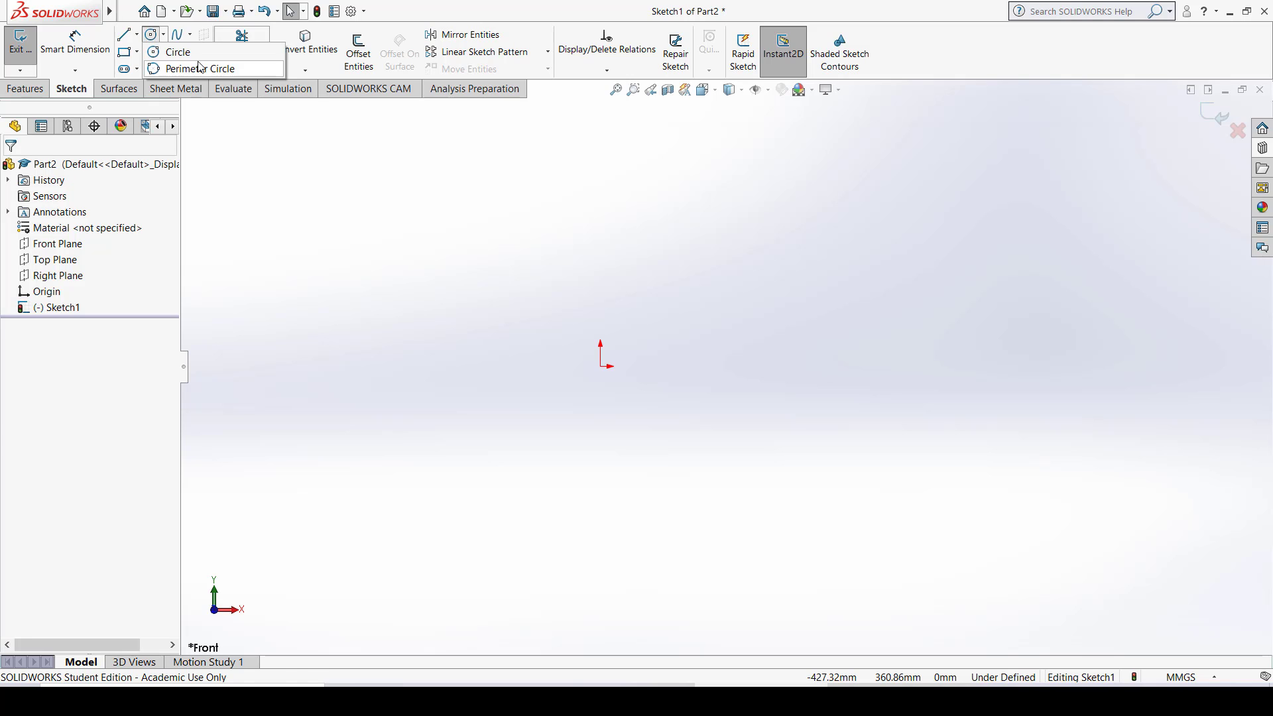
pyautogui.click(164, 53)
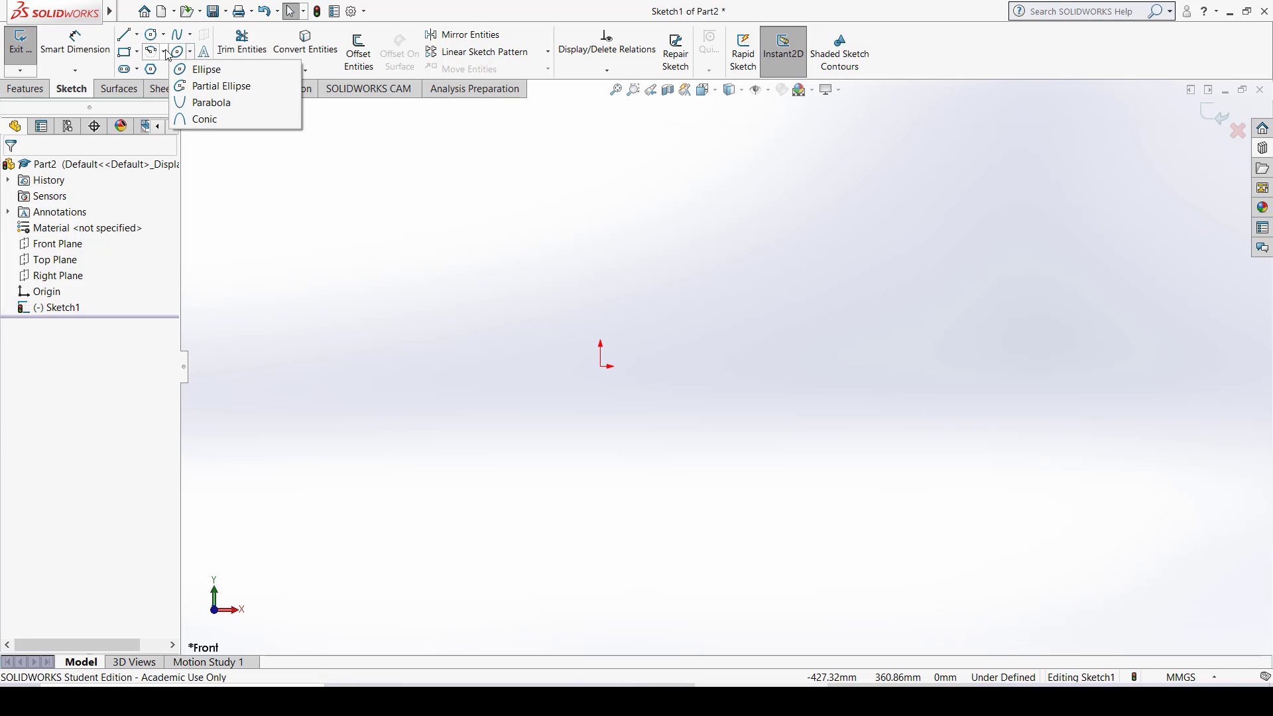
pyautogui.moveTo(157, 36)
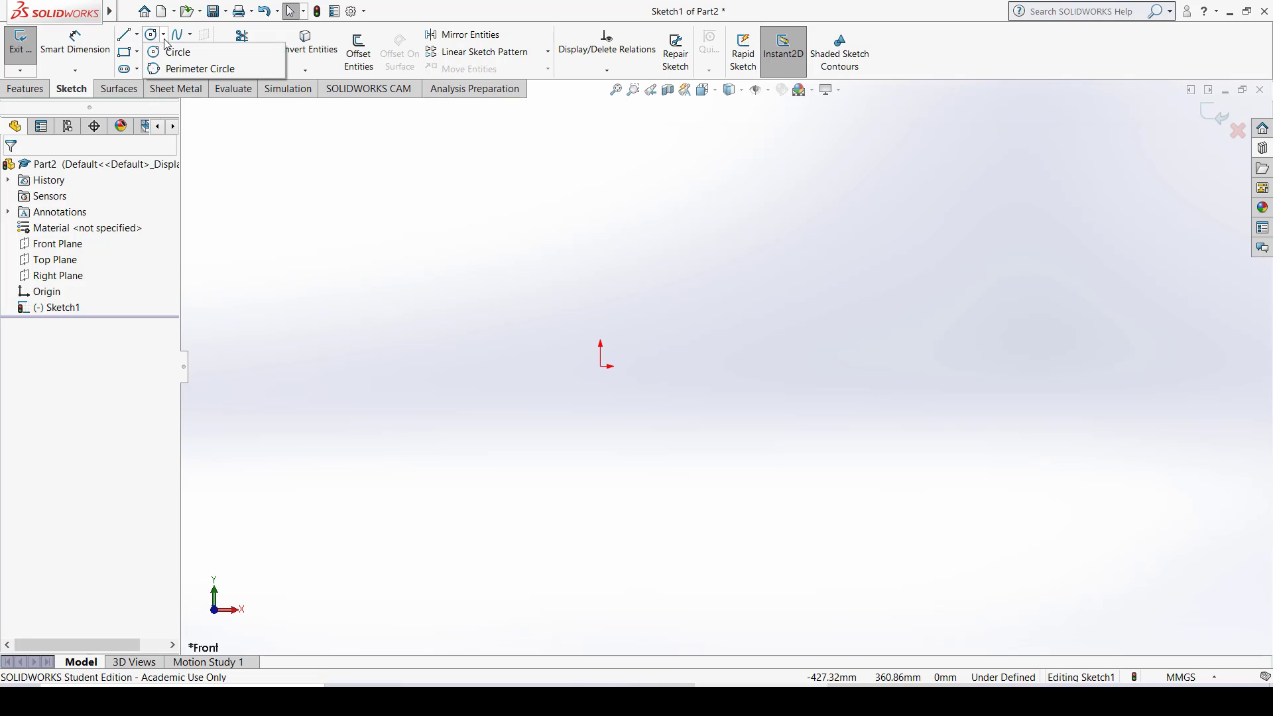
pyautogui.click(173, 52)
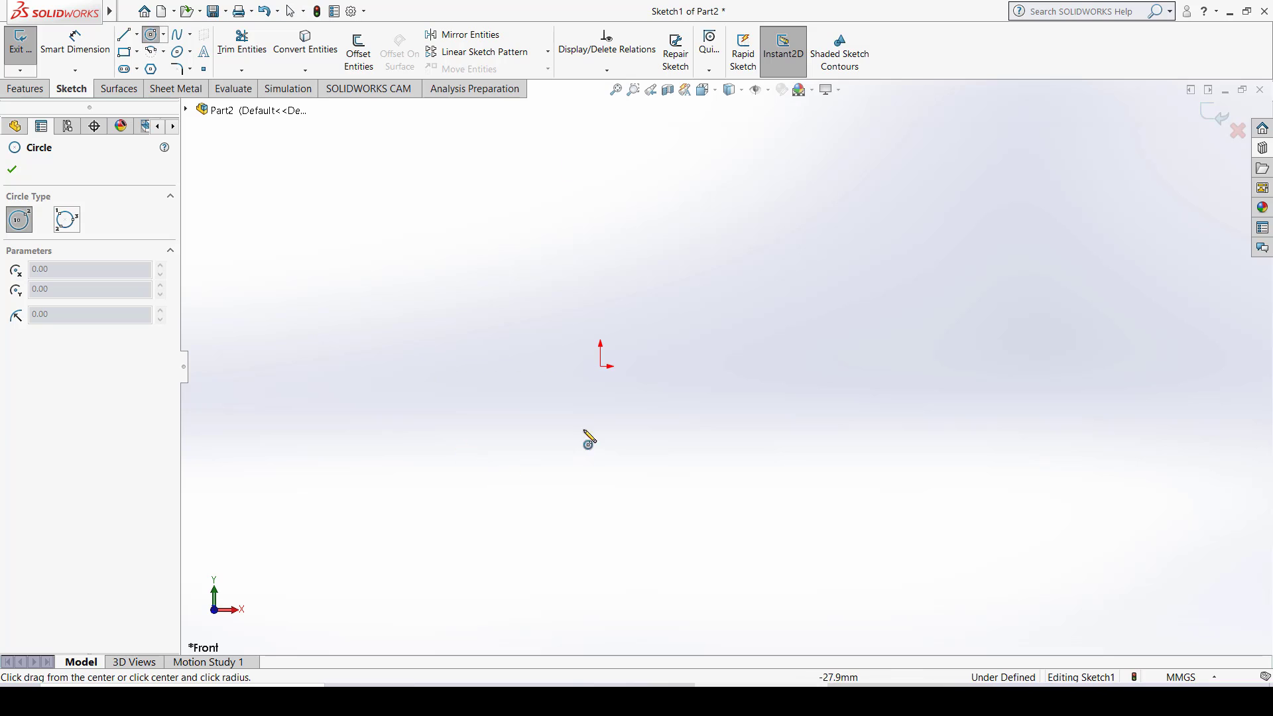
pyautogui.click(601, 366)
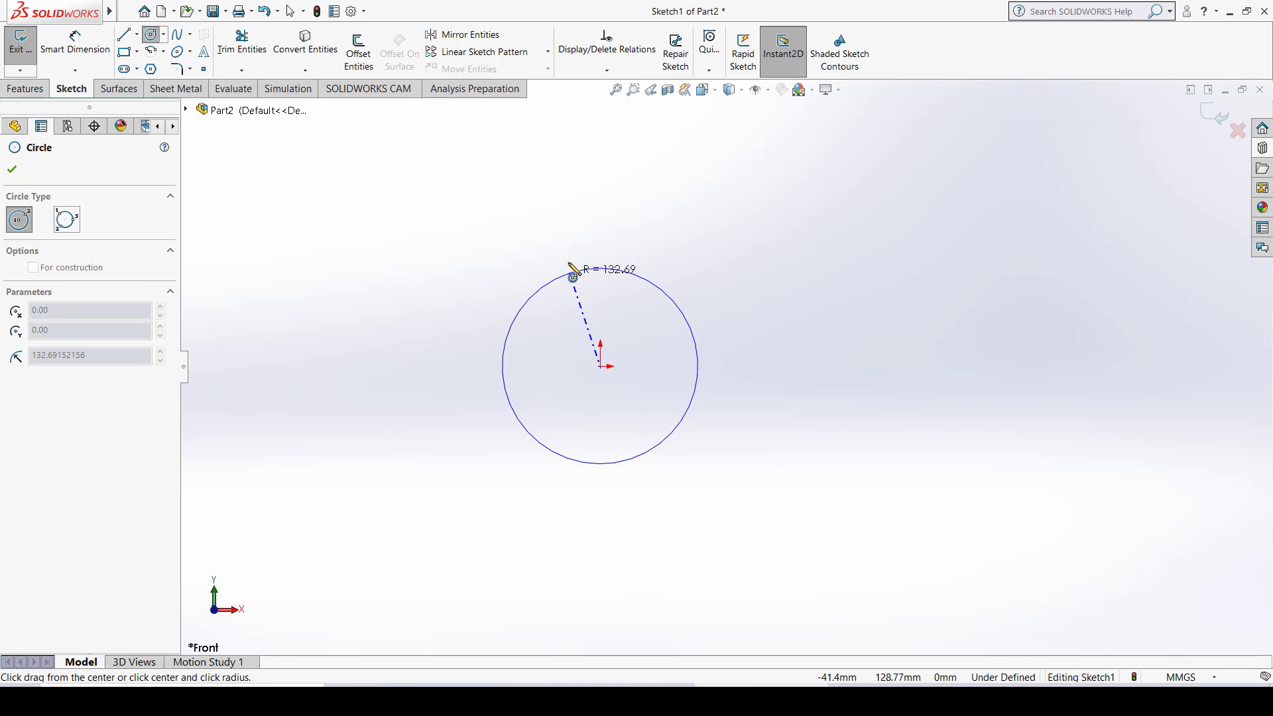
pyautogui.click(559, 223)
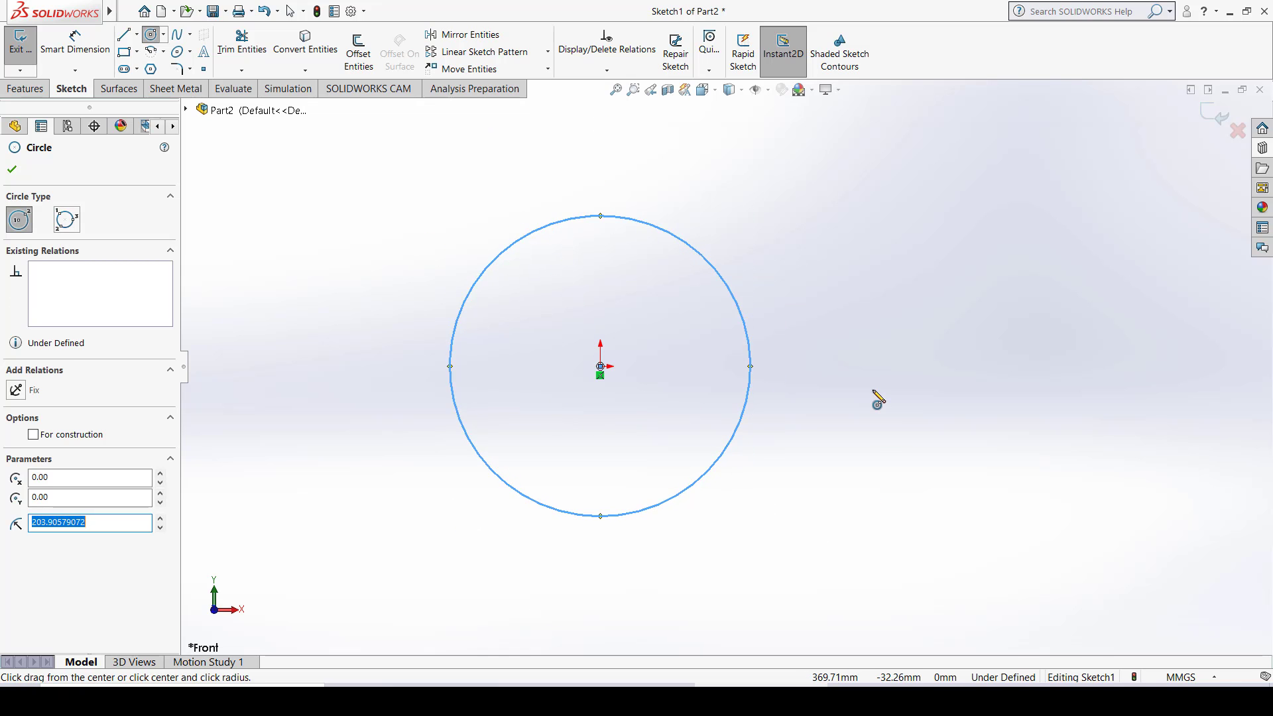
pyautogui.press('Escape')
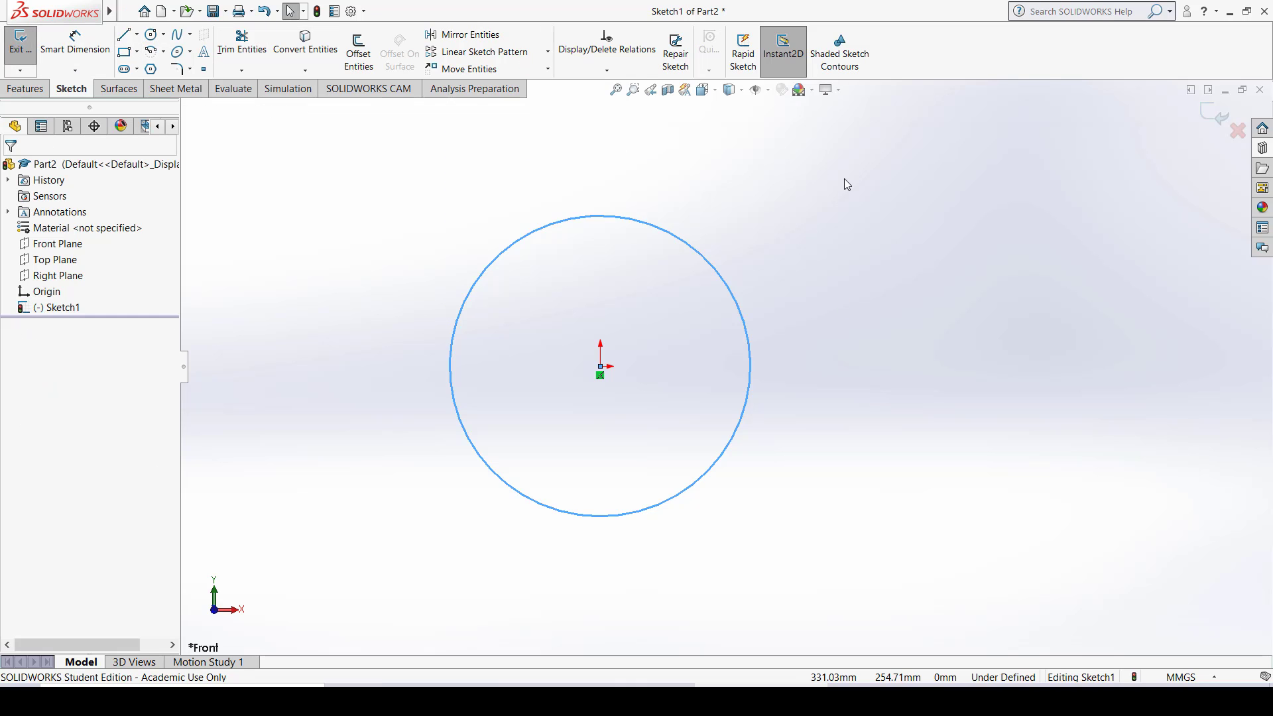
# Draw a closed triangle of lines from the origin to a point lower left, across to a point lower right, and back to the origin
pyautogui.click(782, 237)
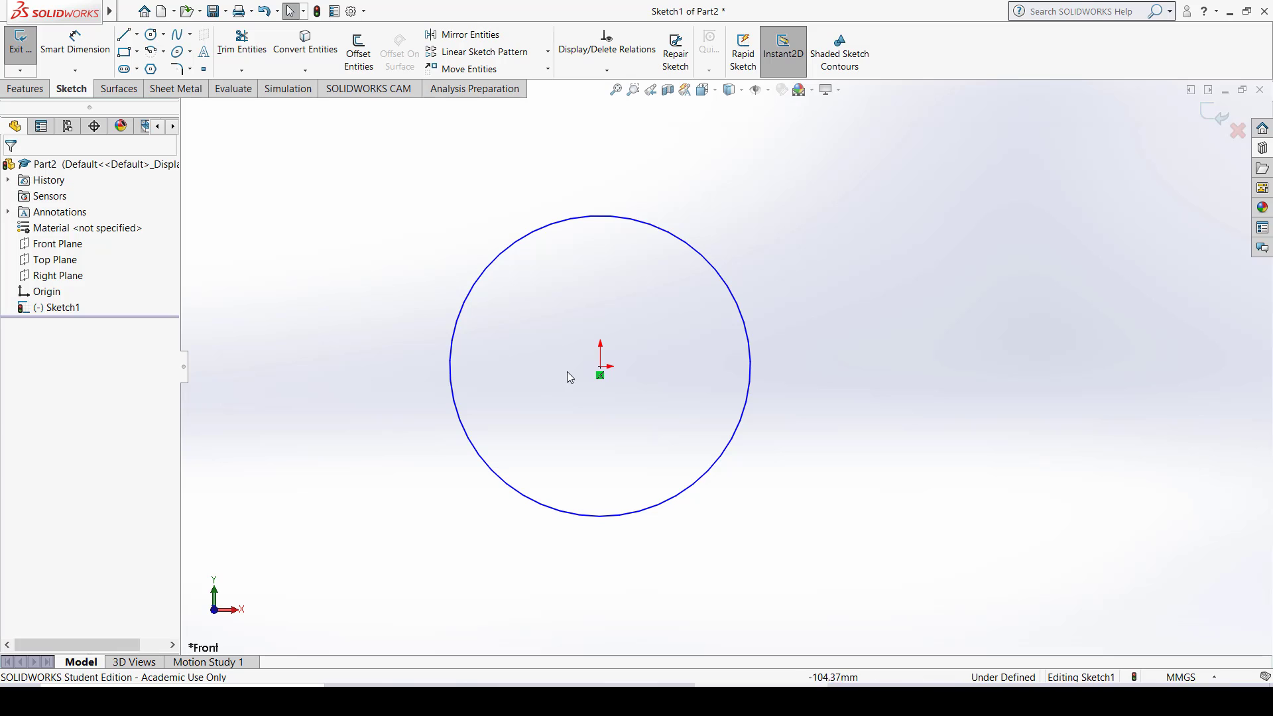
pyautogui.click(126, 36)
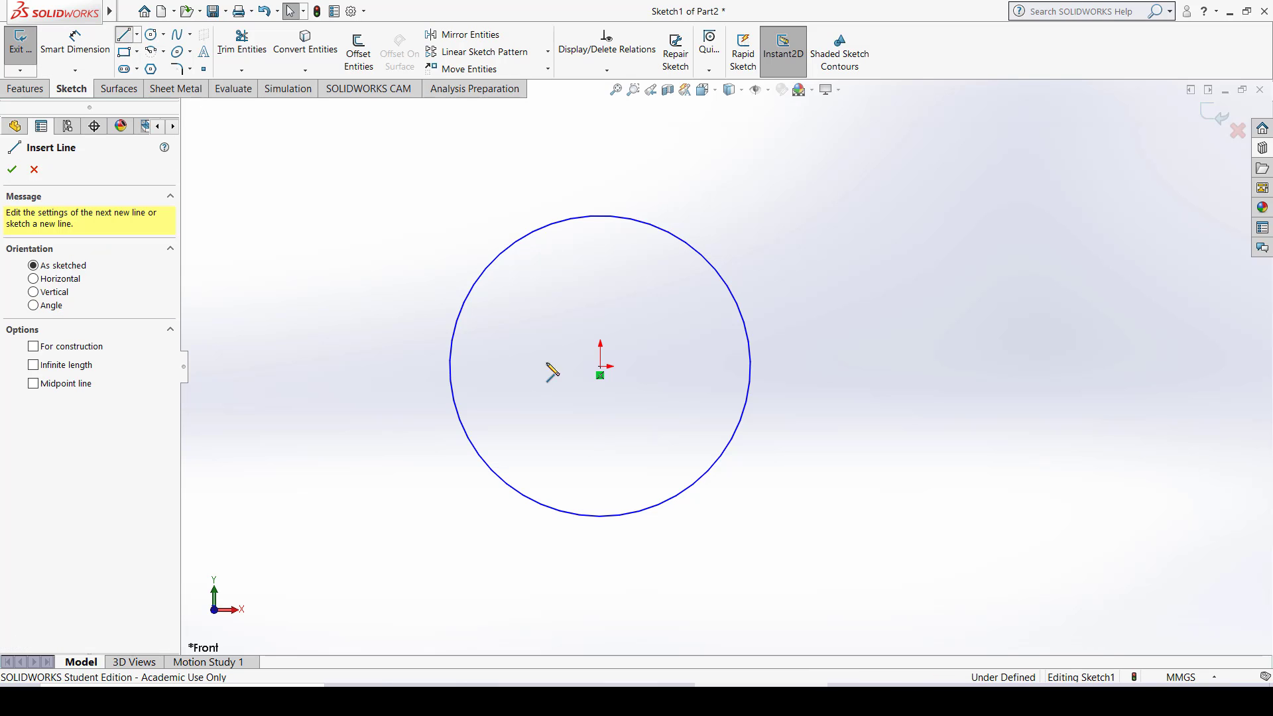
pyautogui.click(600, 366)
pyautogui.click(362, 462)
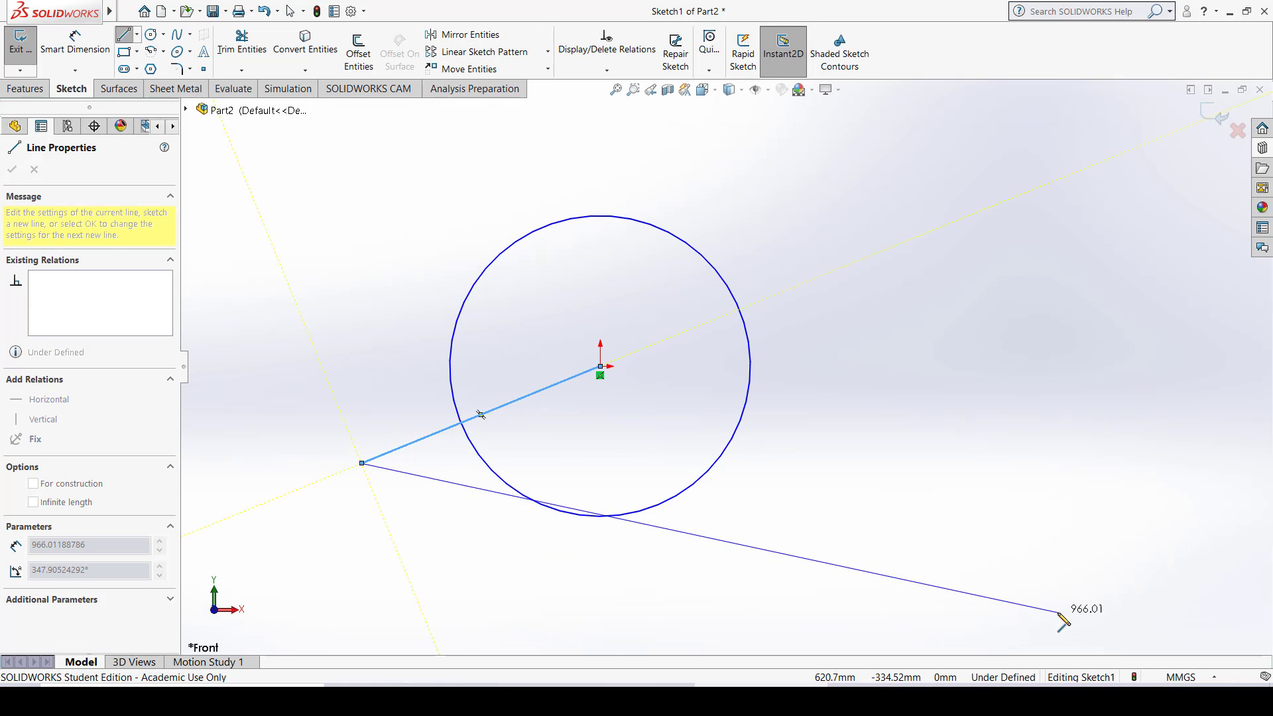
pyautogui.click(1034, 536)
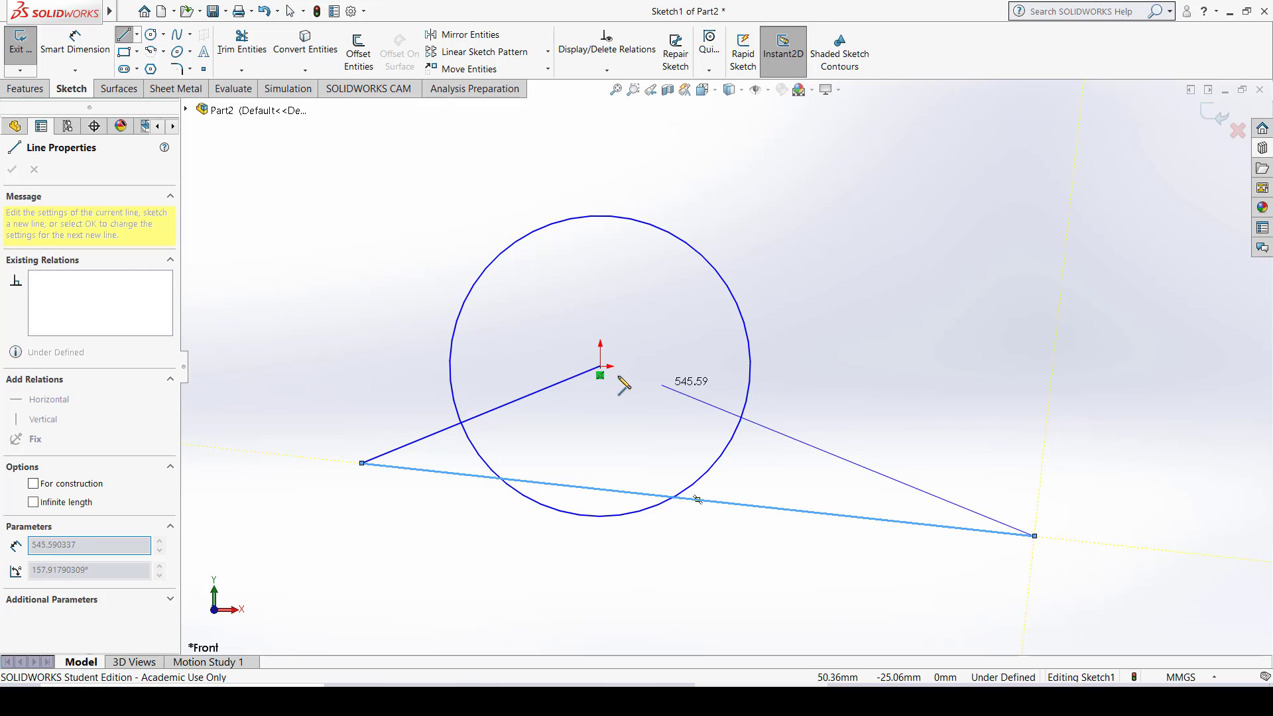
pyautogui.click(601, 366)
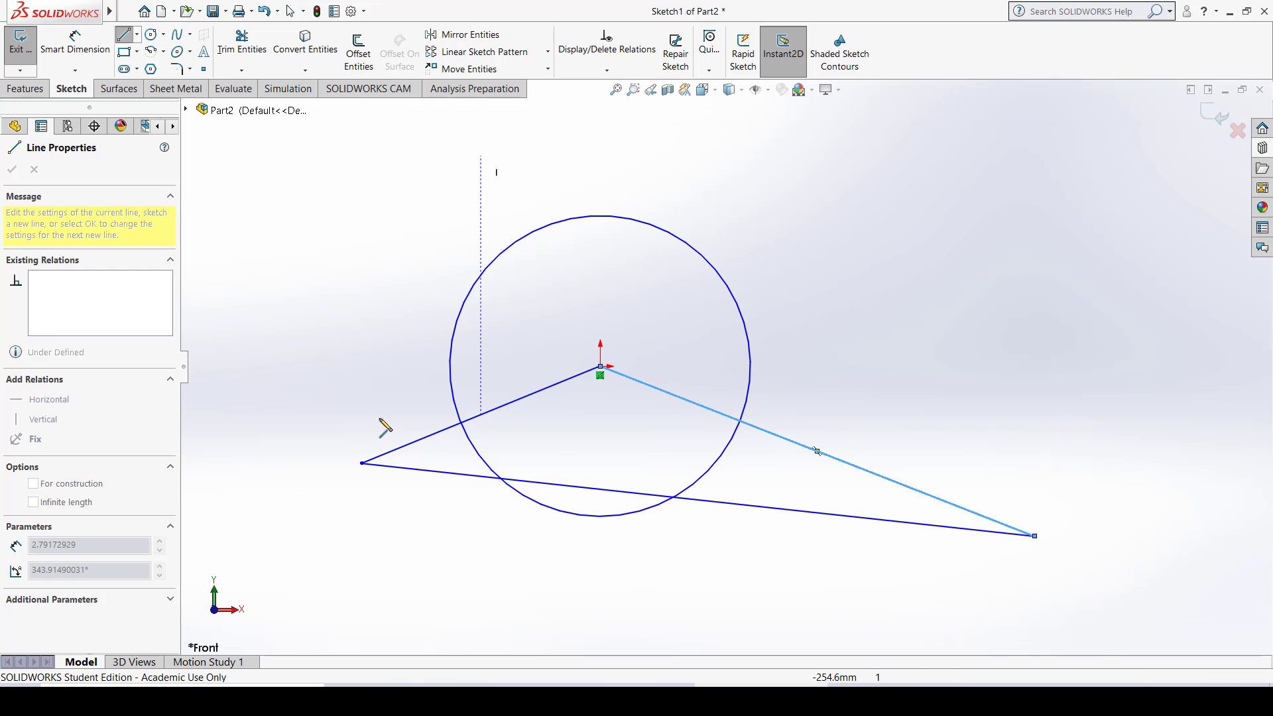
pyautogui.press('Escape')
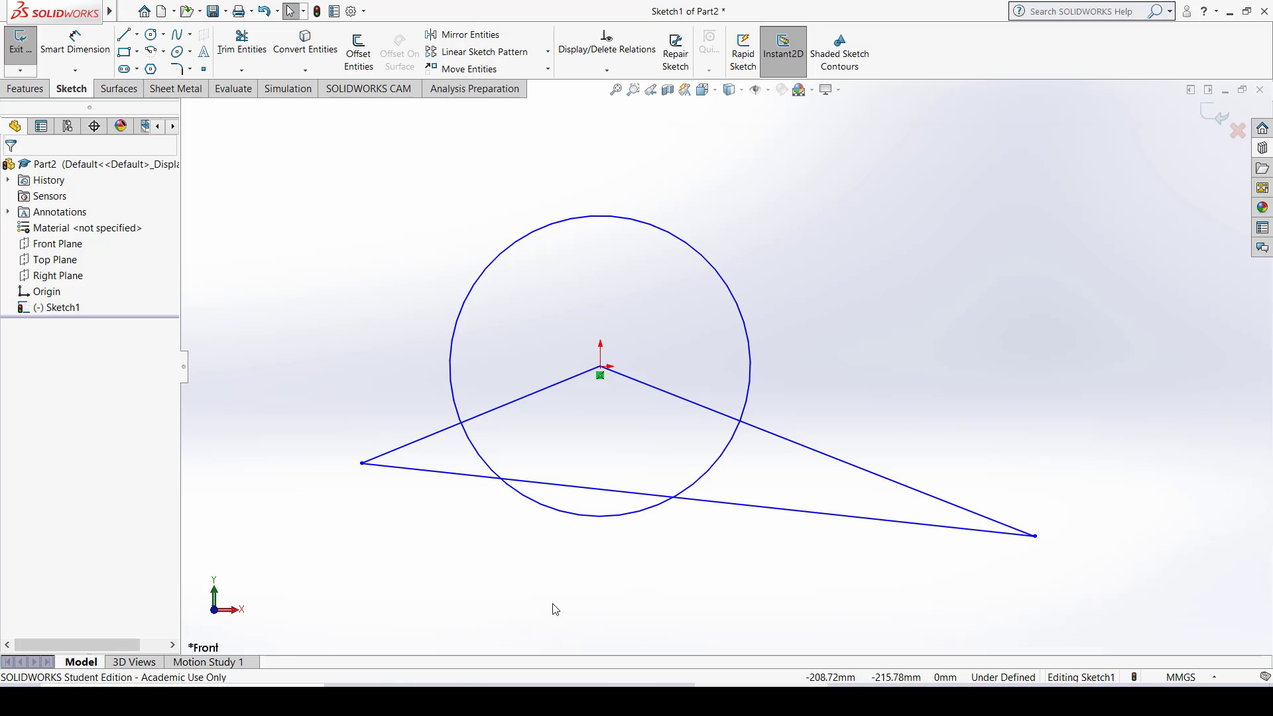
# Dimension the diameter of the circle centered on the origin as 400 mm
pyautogui.click(74, 41)
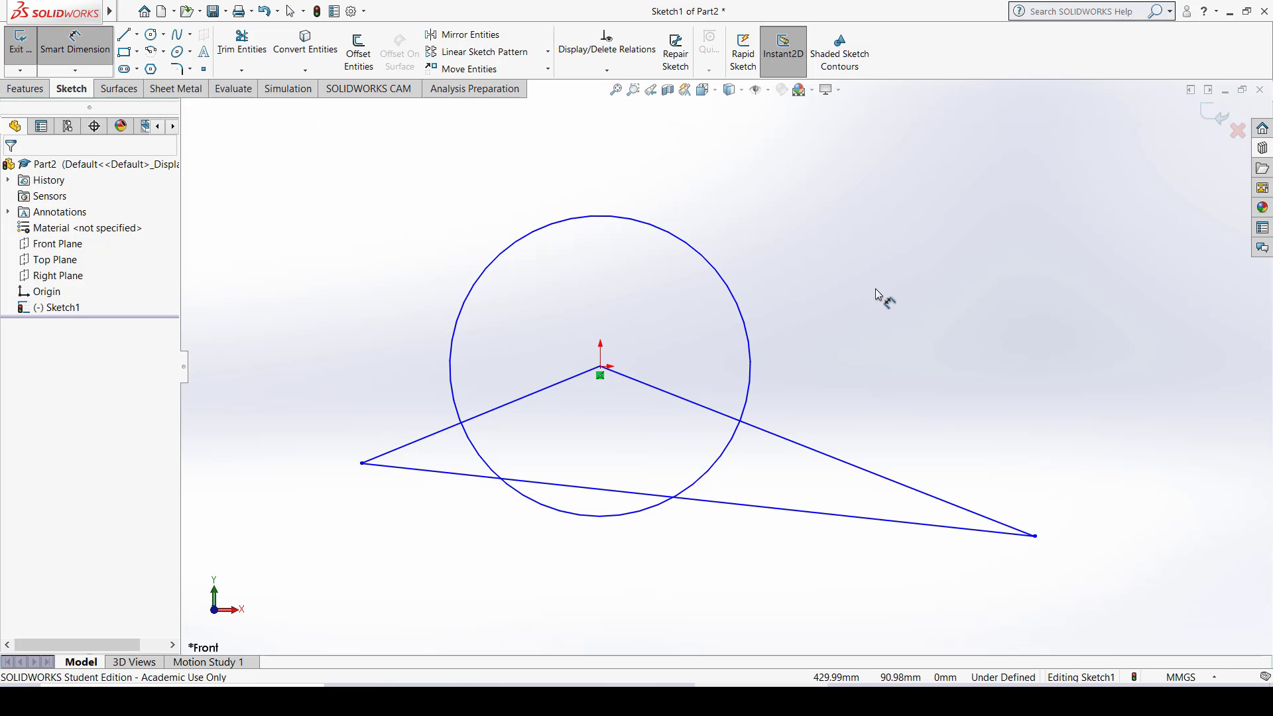
pyautogui.click(717, 270)
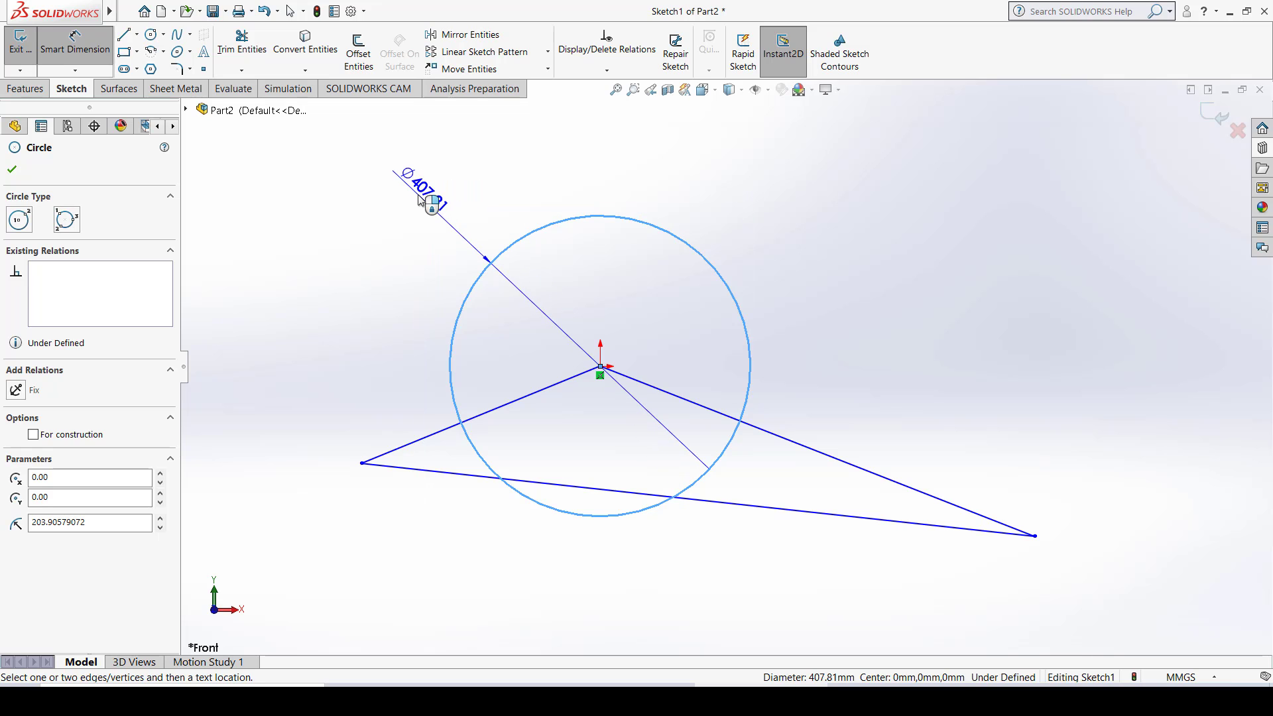
pyautogui.click(419, 201)
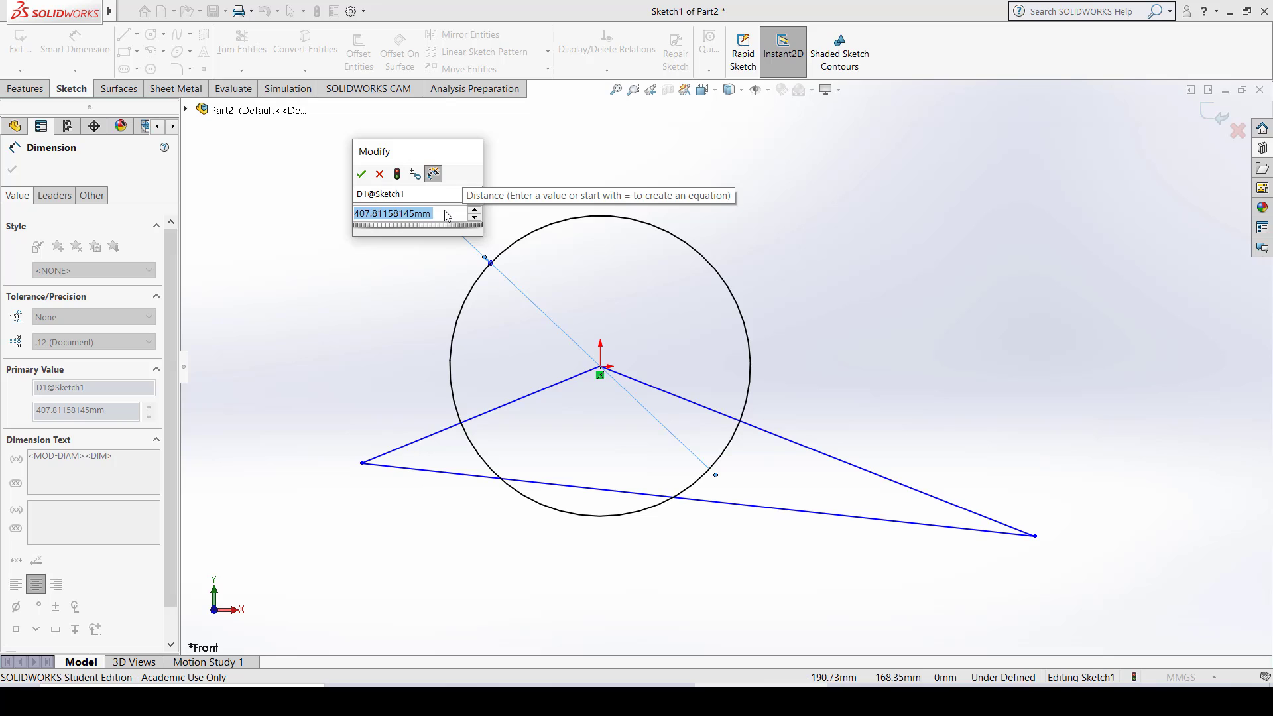
pyautogui.moveTo(447, 216); pyautogui.dragTo(319, 217)
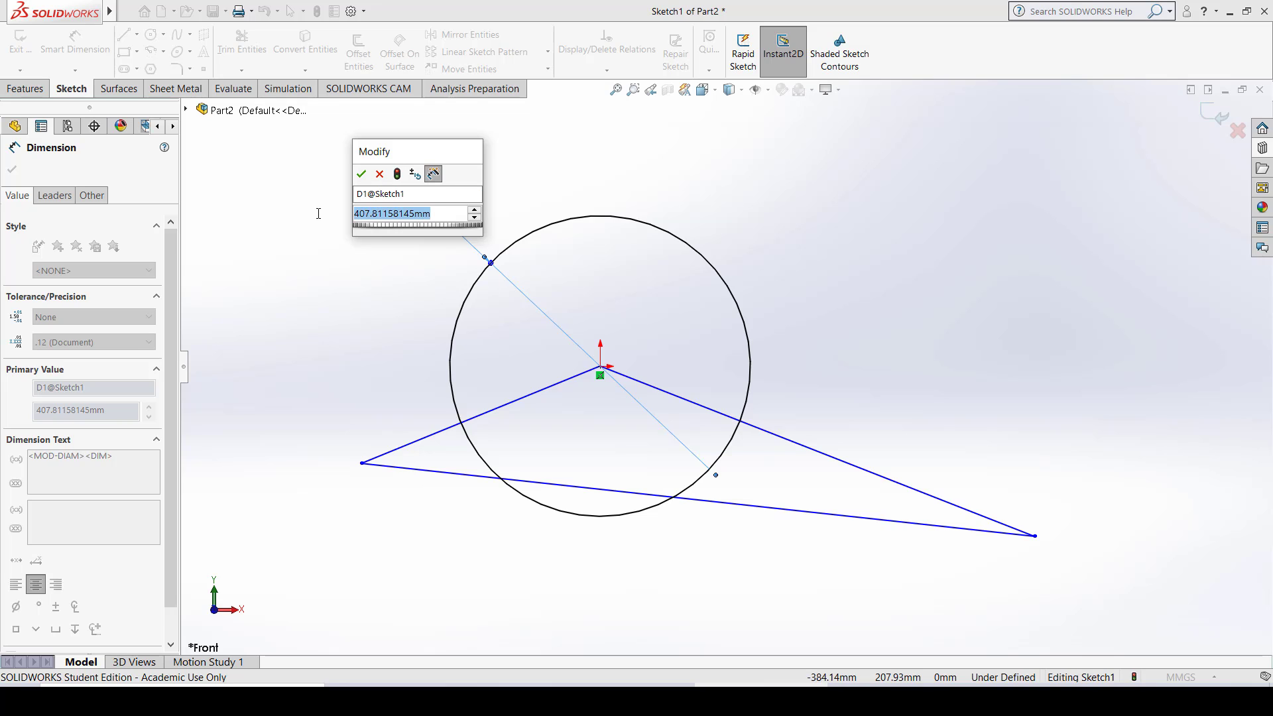
pyautogui.write('7')
pyautogui.press('BackSpace')
pyautogui.write('400')
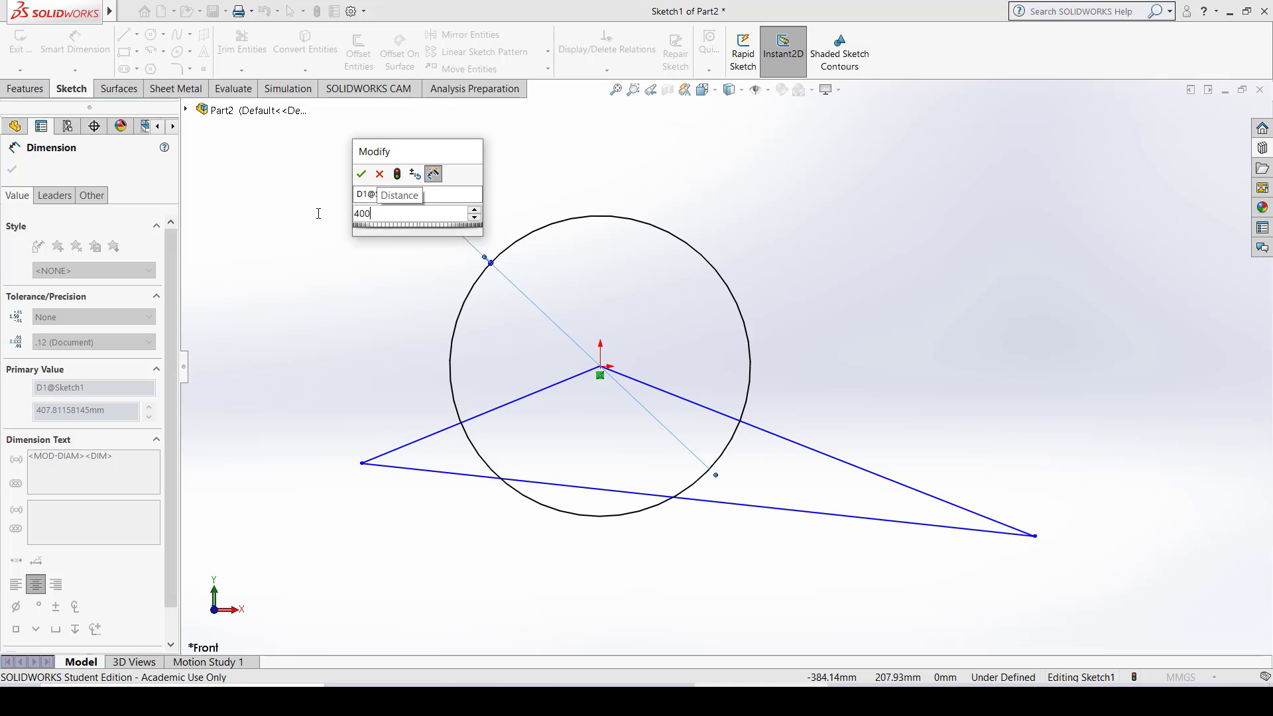
pyautogui.press('Return')
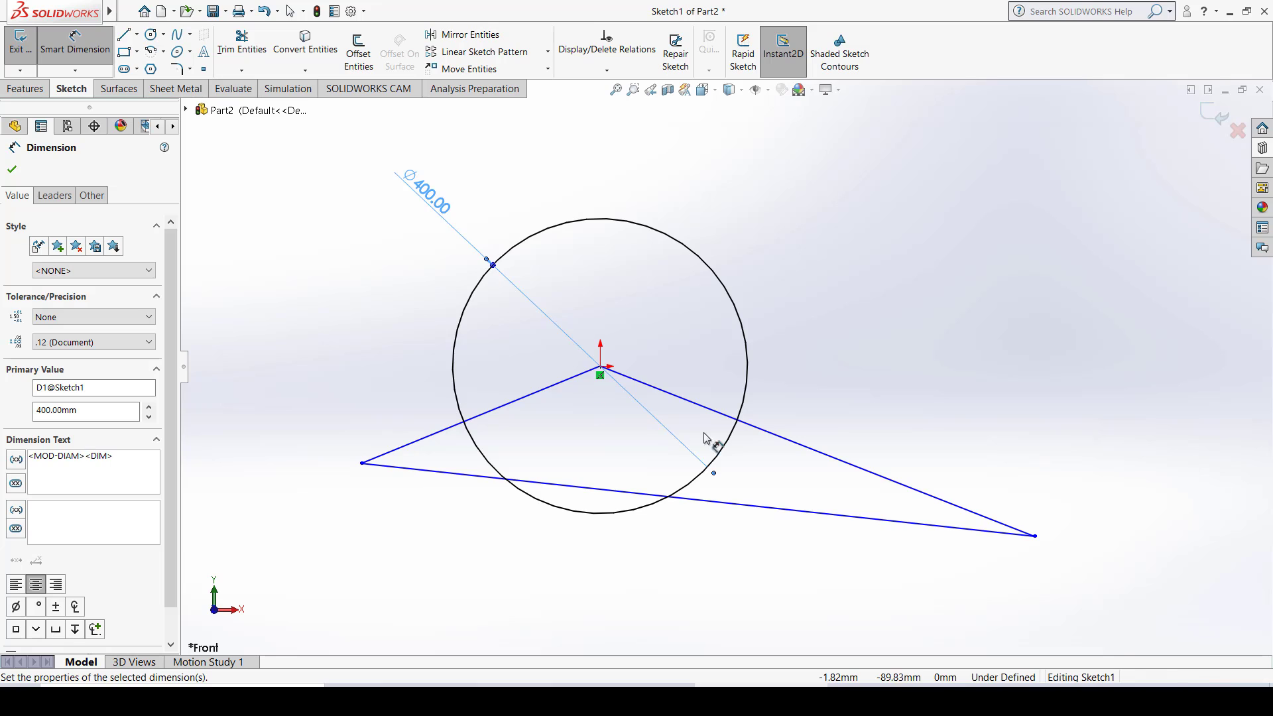
pyautogui.press('Escape')
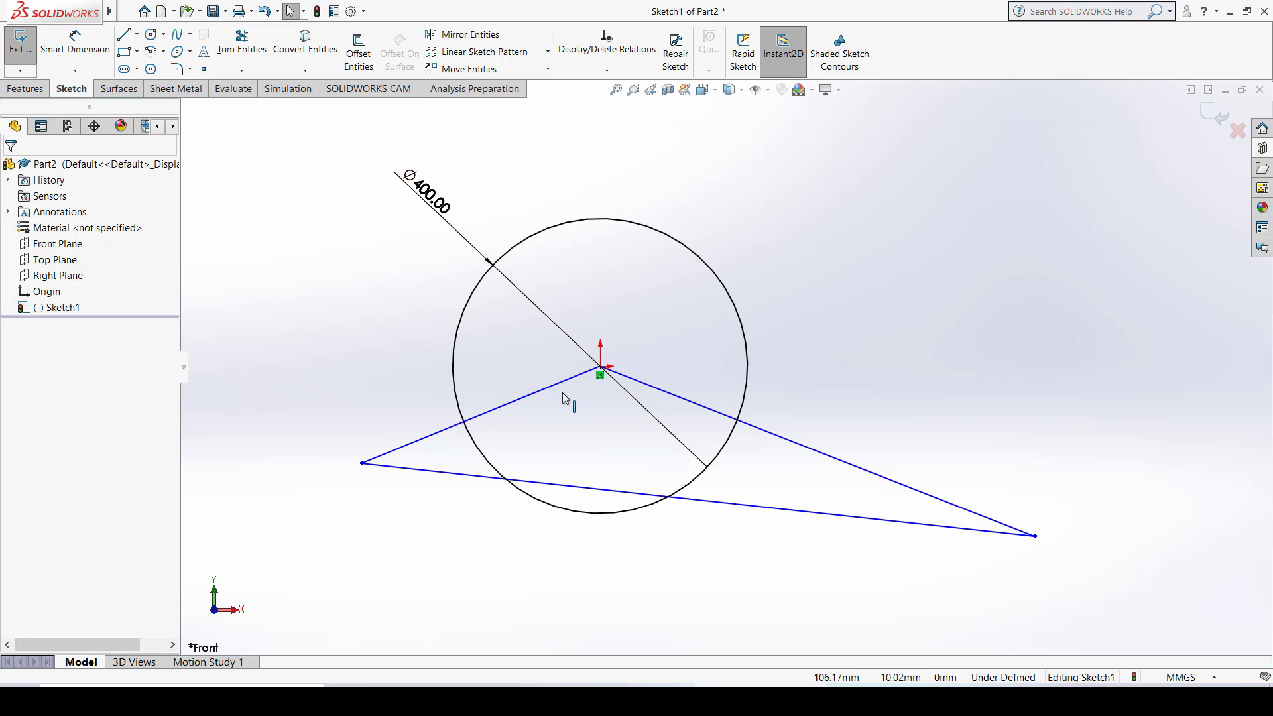
# Draw a perimeter circle through the origin and the triangle's right vertex with a radius of about 358 mm
pyautogui.click(163, 35)
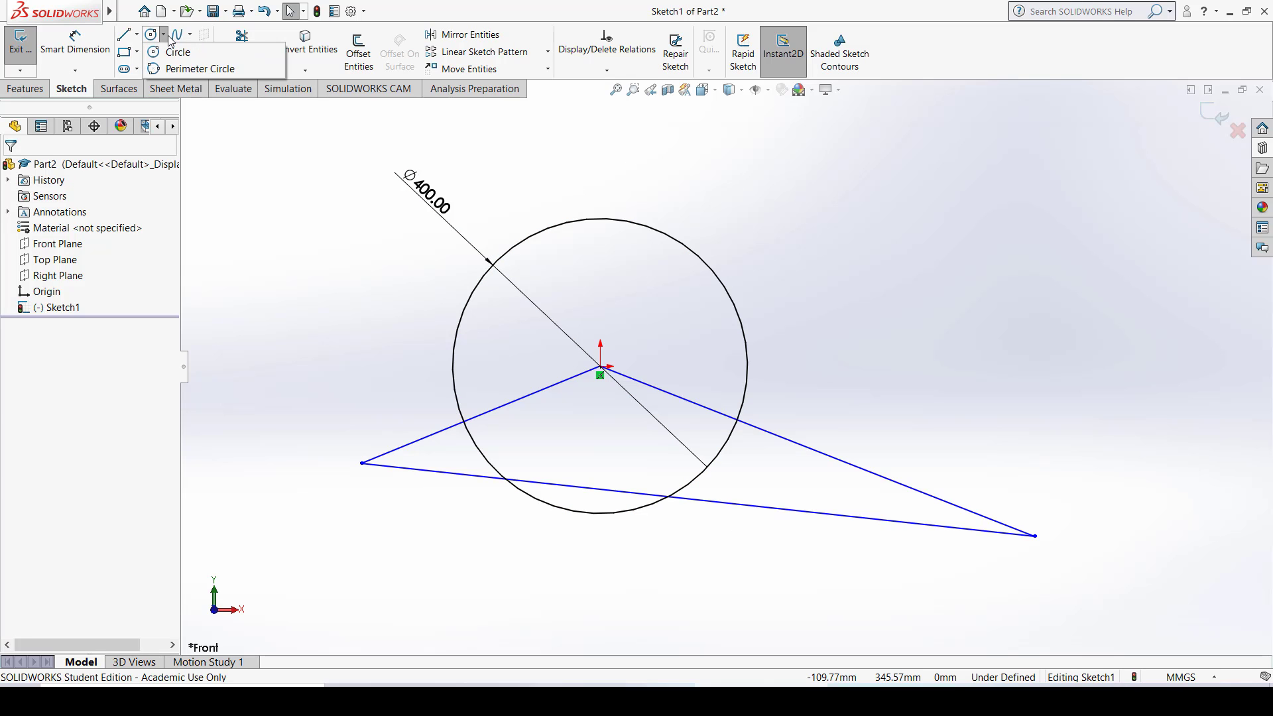
pyautogui.click(202, 69)
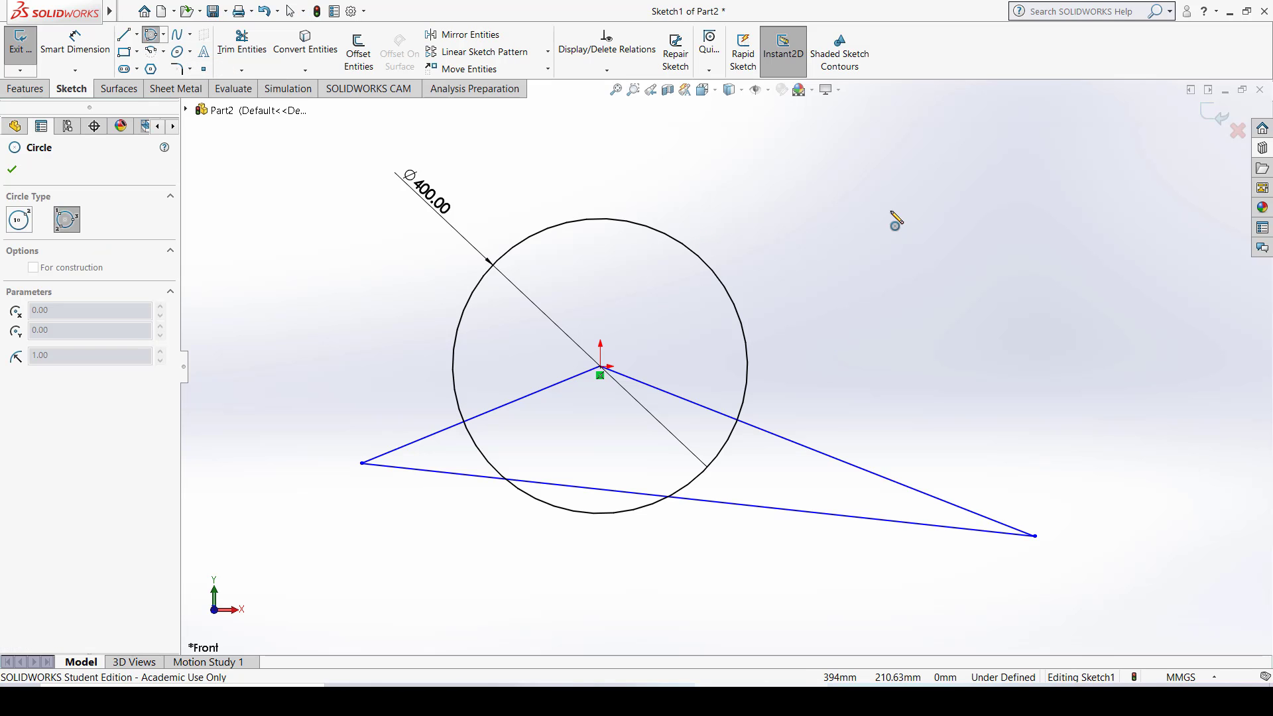
pyautogui.click(602, 368)
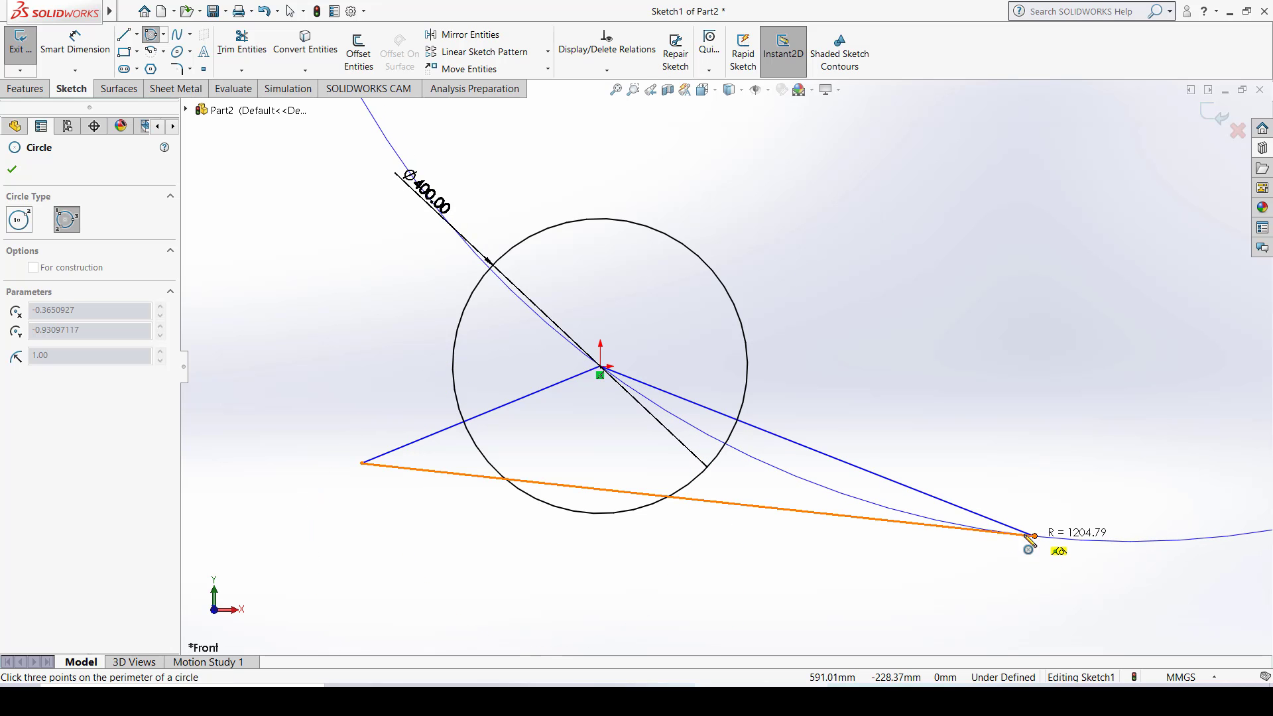
pyautogui.click(978, 528)
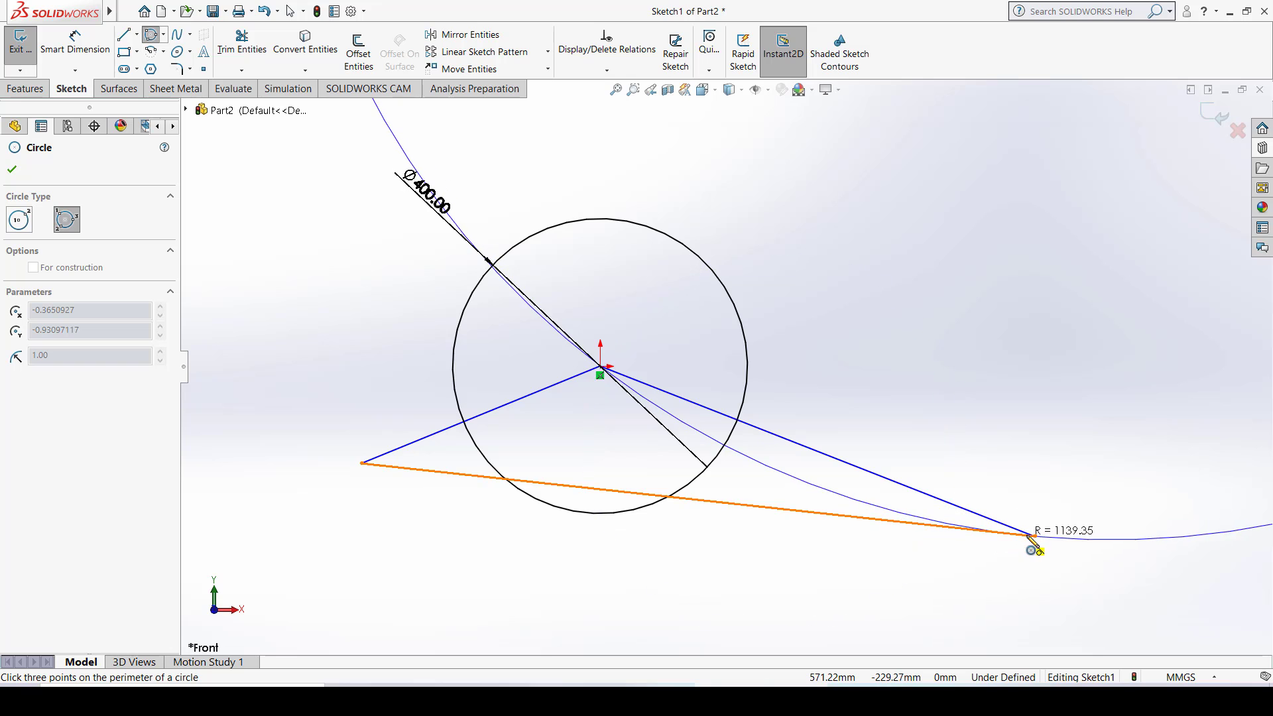
pyautogui.scroll(-3, 1033, 537)
pyautogui.scroll(3, 1031, 532)
pyautogui.scroll(3, 948, 509)
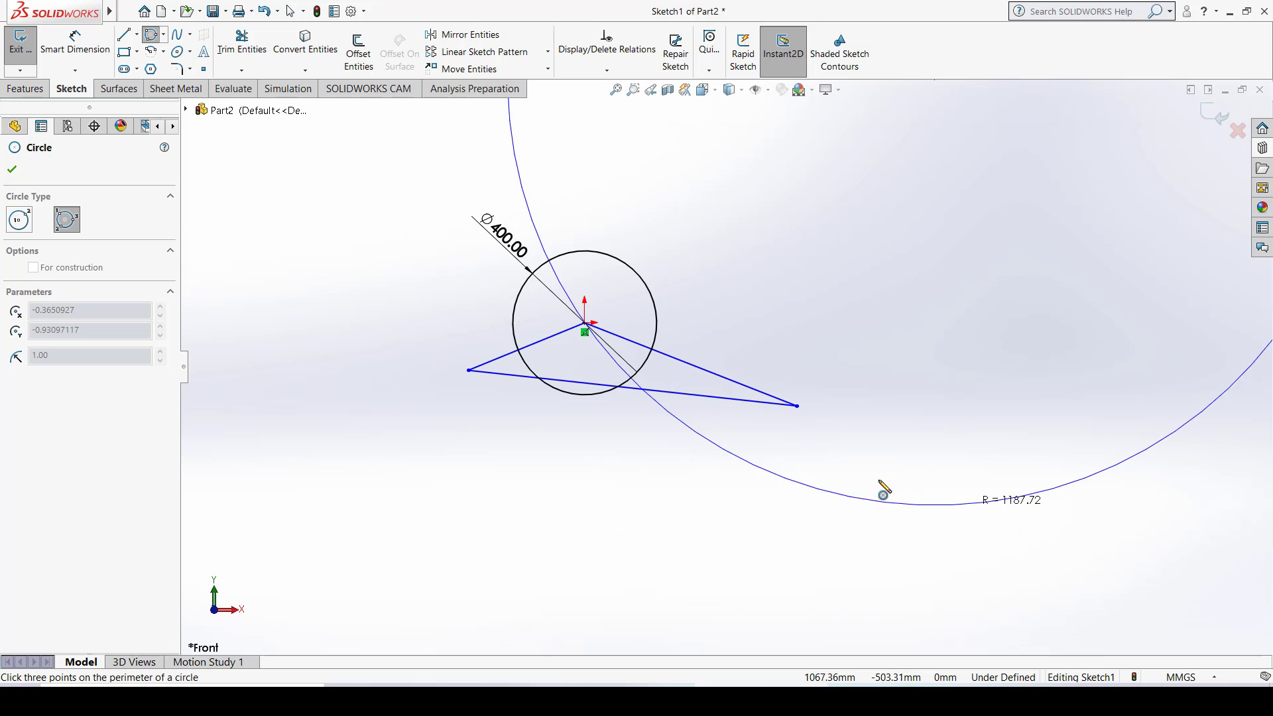
pyautogui.click(797, 406)
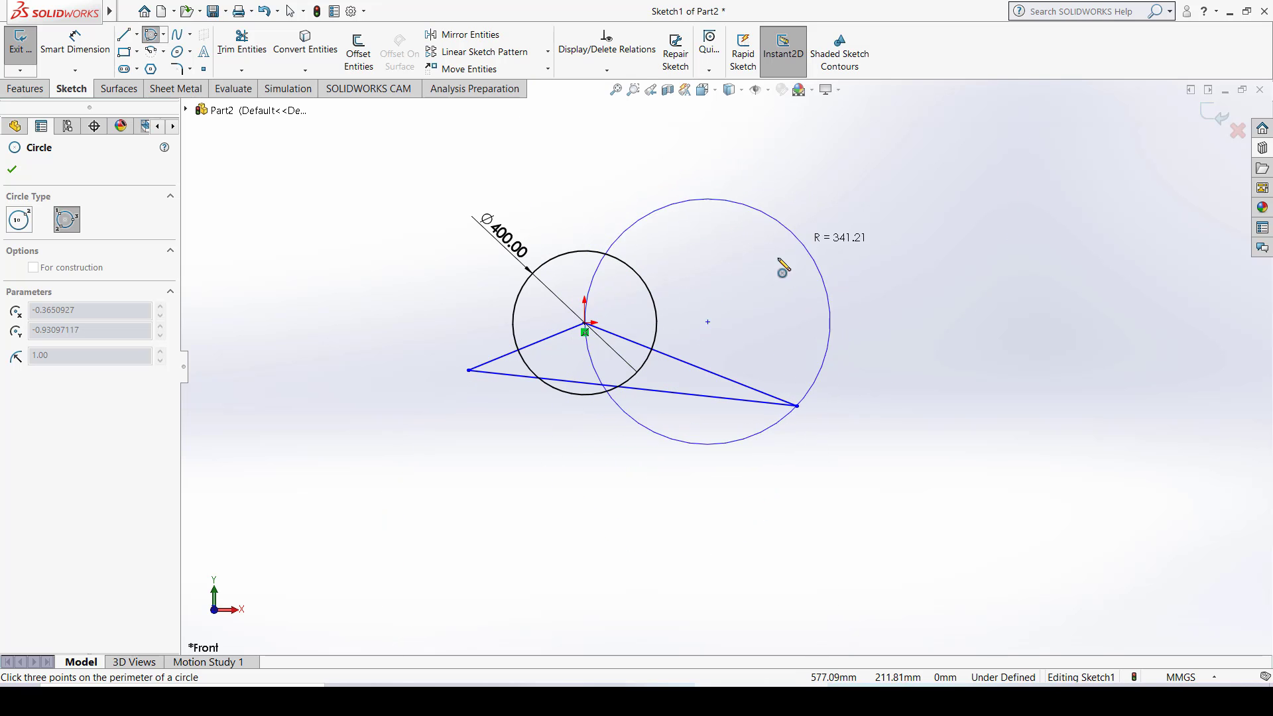
pyautogui.click(813, 346)
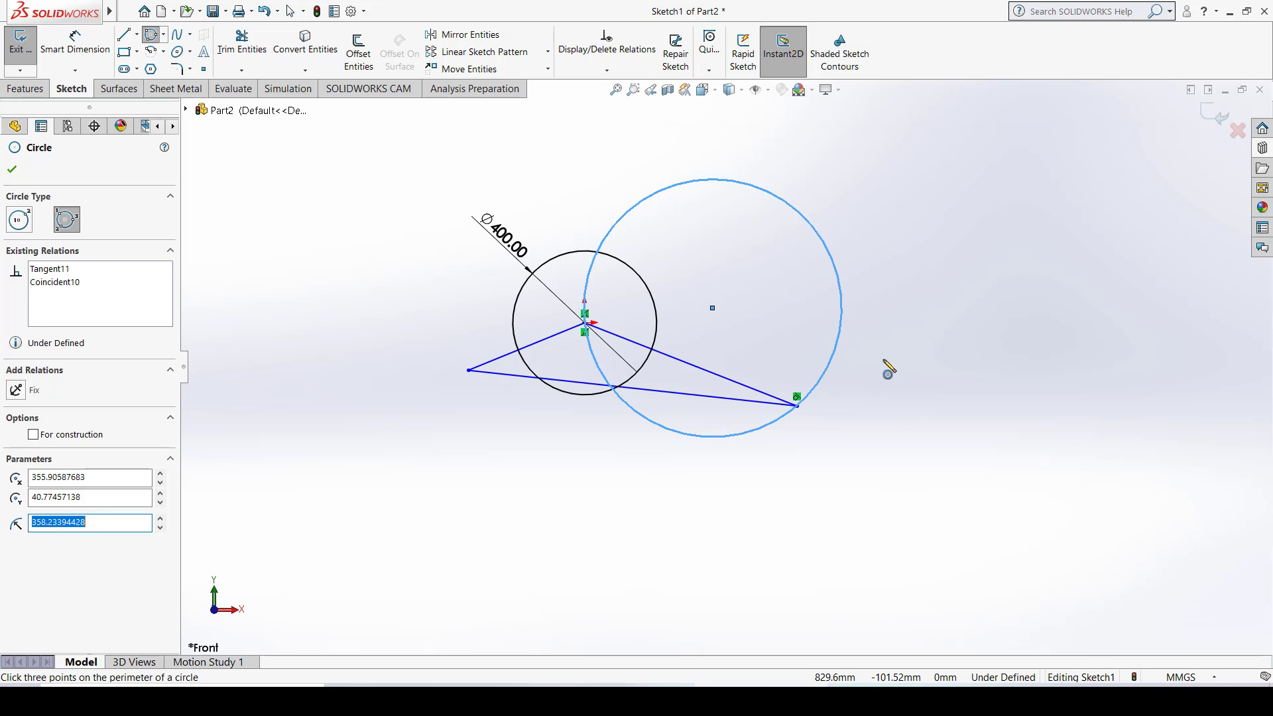
pyautogui.press('Escape')
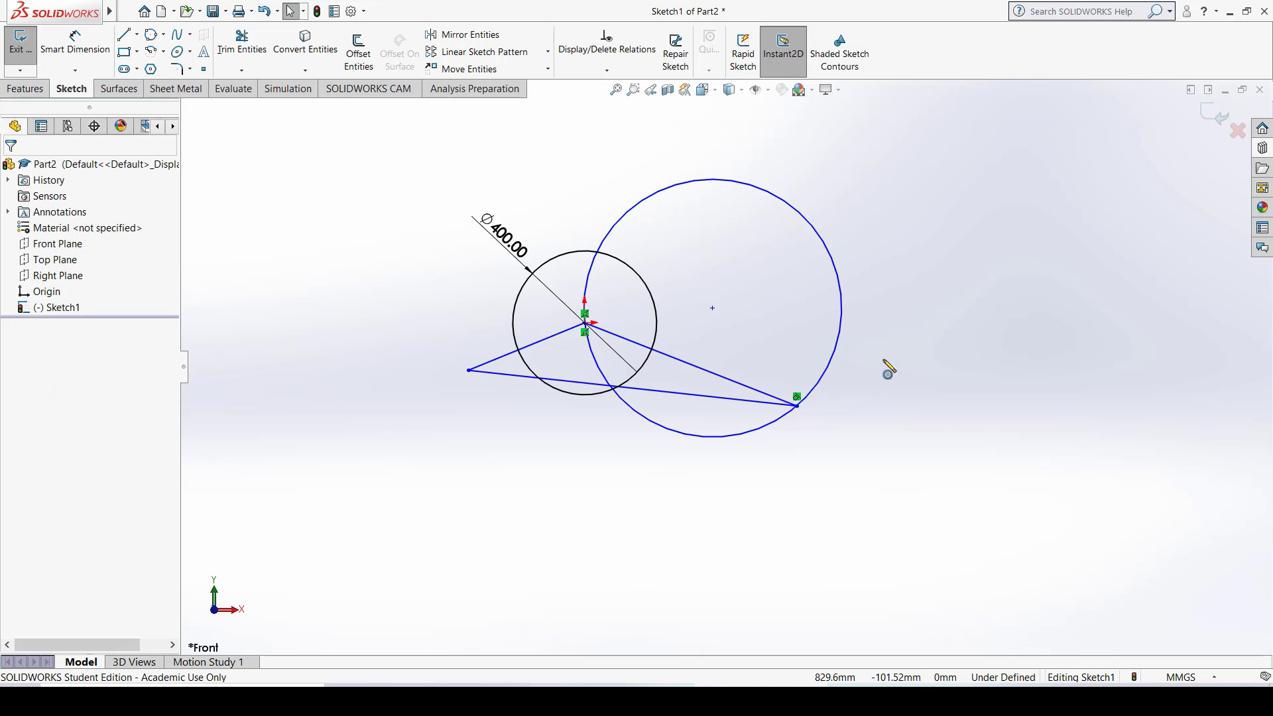
# Draw a second perimeter circle through the triangle's left vertex and the origin, with a radius of about 584 mm
pyautogui.click(165, 33)
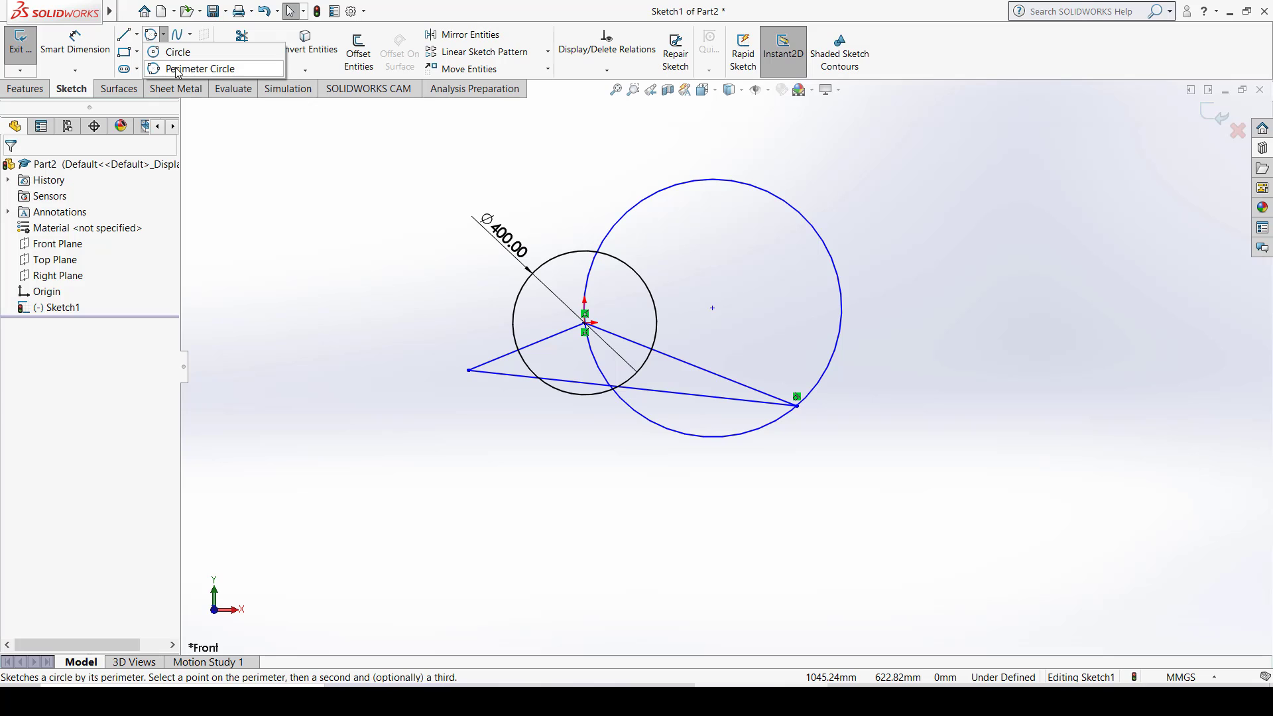
pyautogui.click(196, 69)
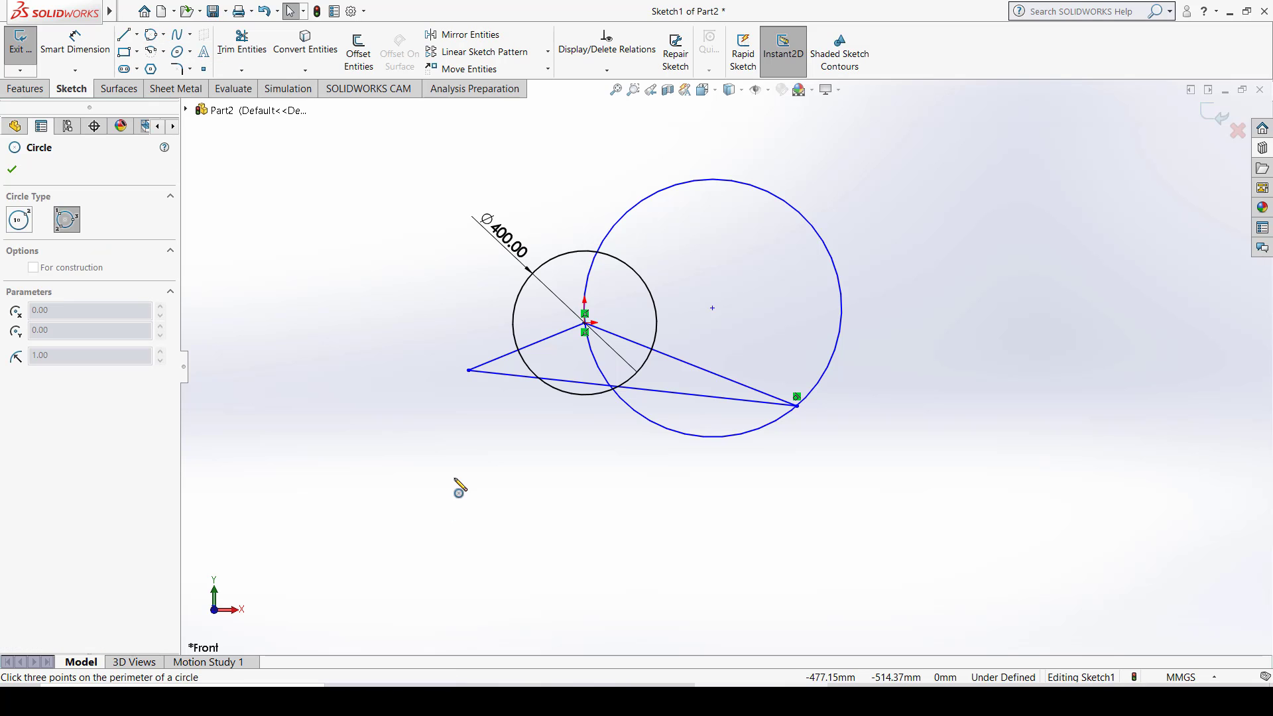
pyautogui.click(469, 370)
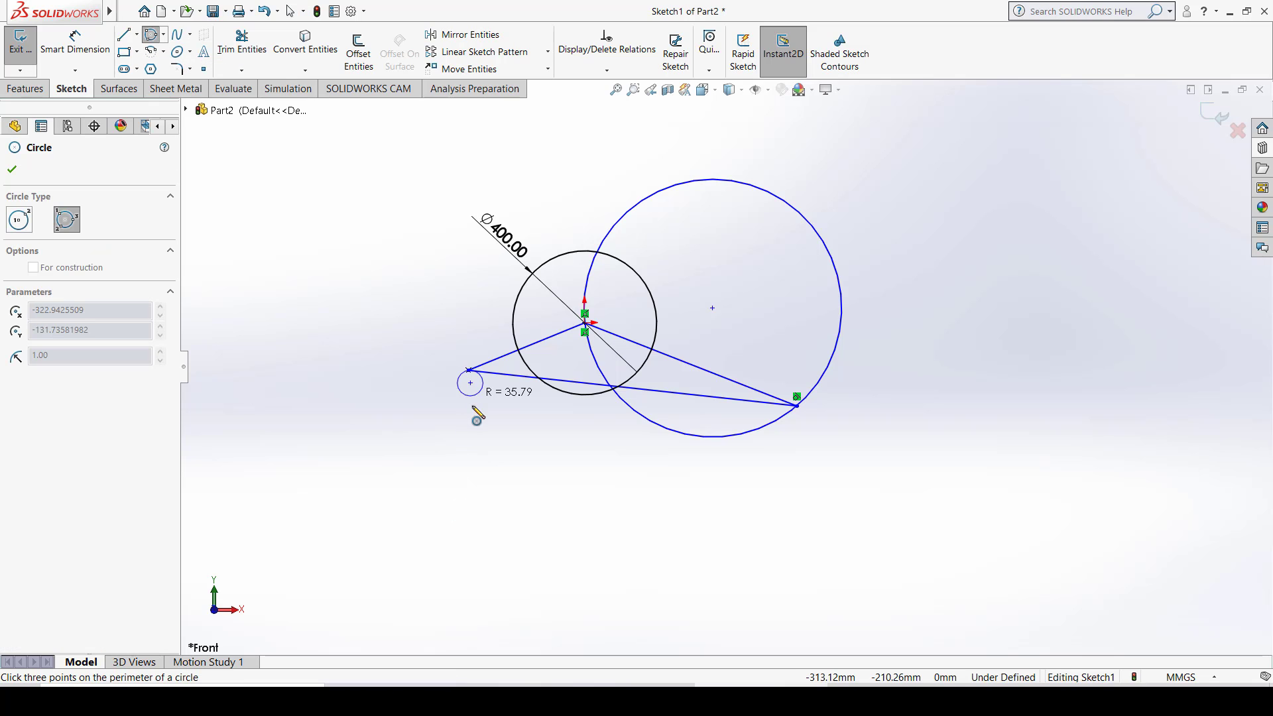
pyautogui.click(585, 324)
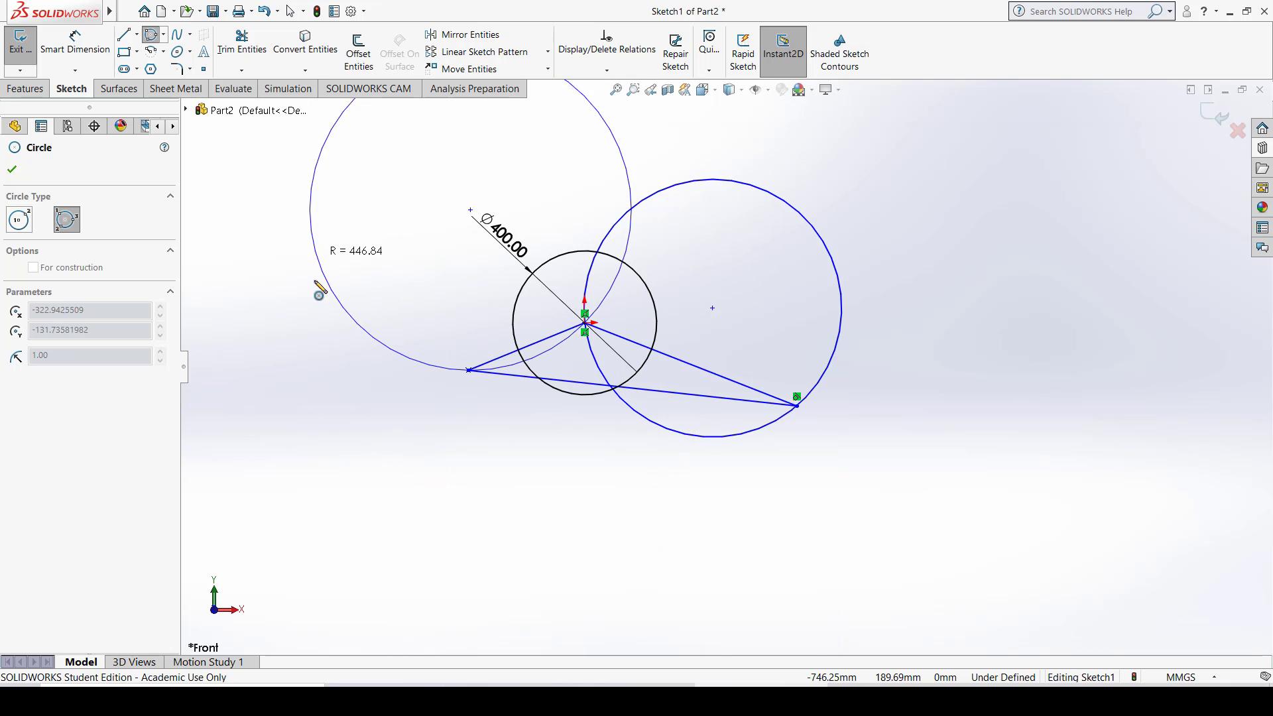
pyautogui.click(416, 458)
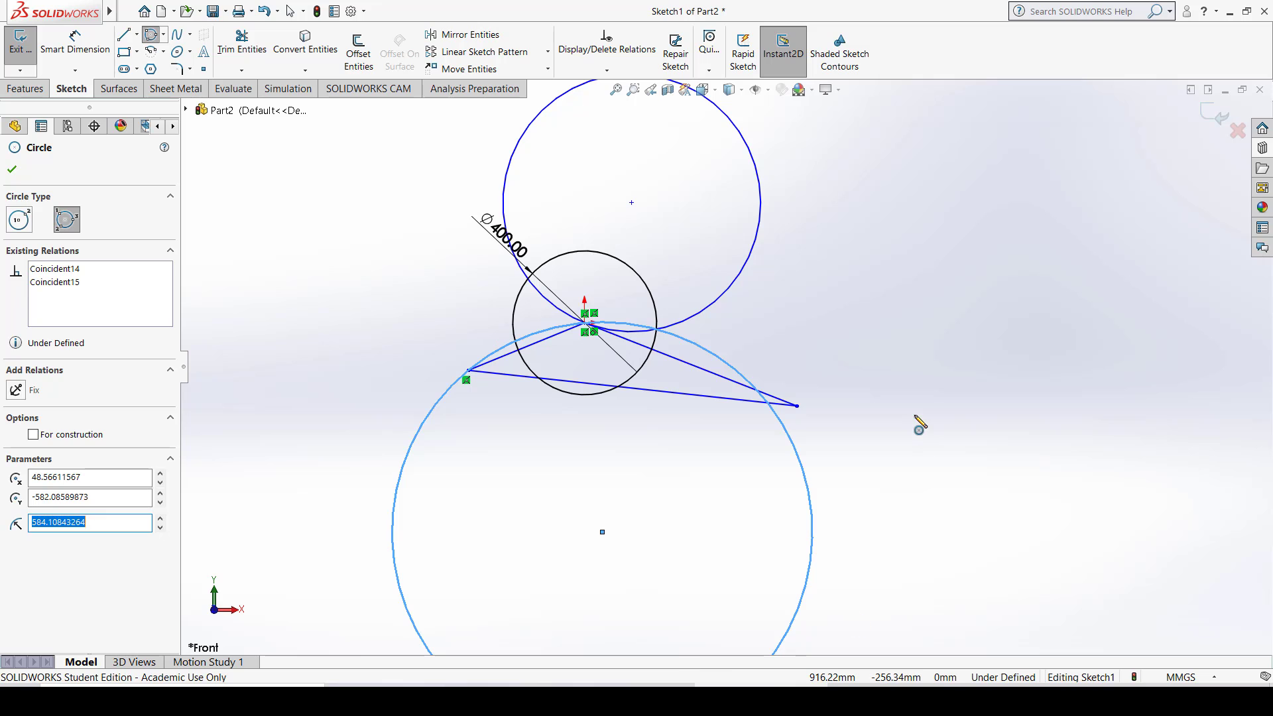
pyautogui.press('Escape')
# Dimension the diameter of the large lower perimeter circle as 1000 mm
pyautogui.scroll(5, 769, 375)
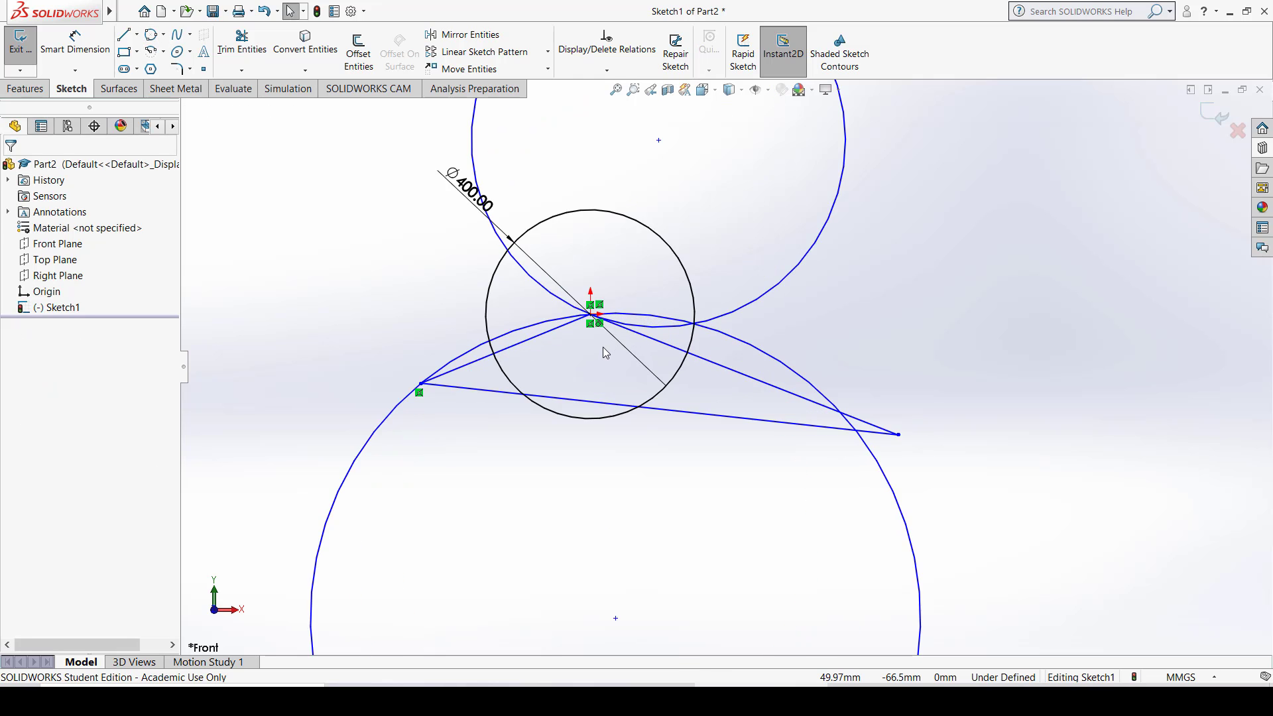
pyautogui.click(110, 42)
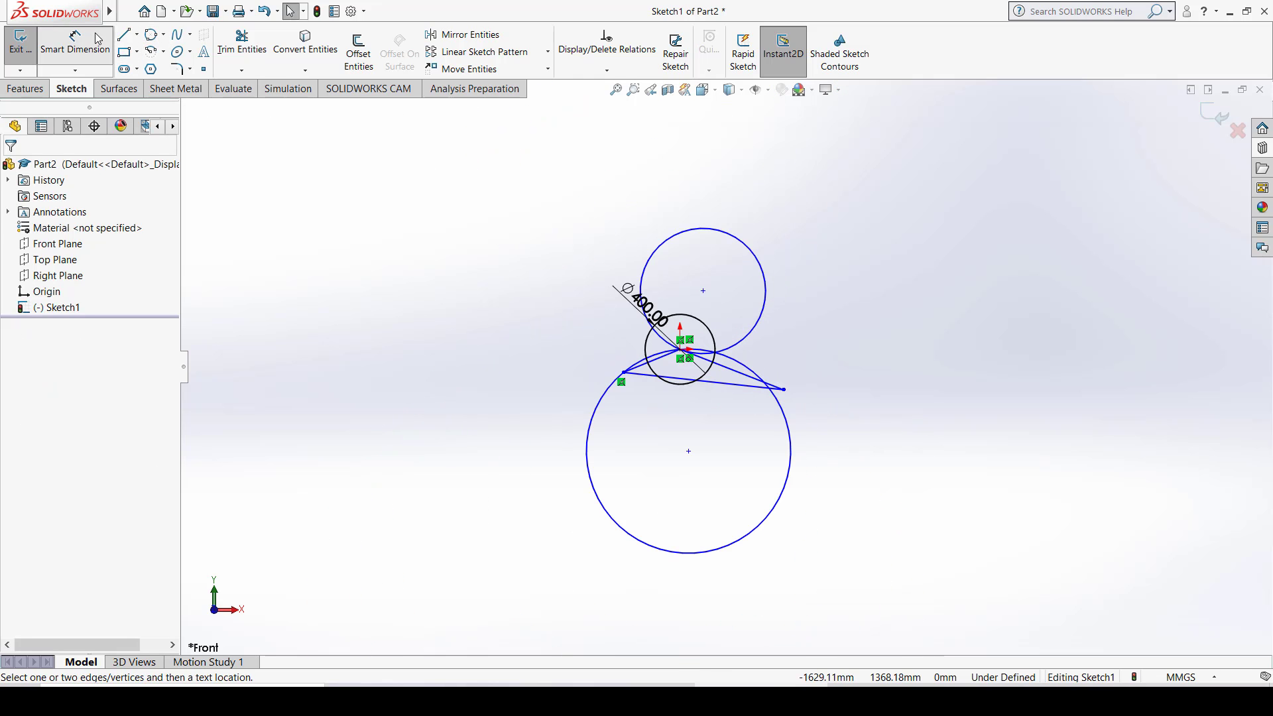
pyautogui.click(787, 415)
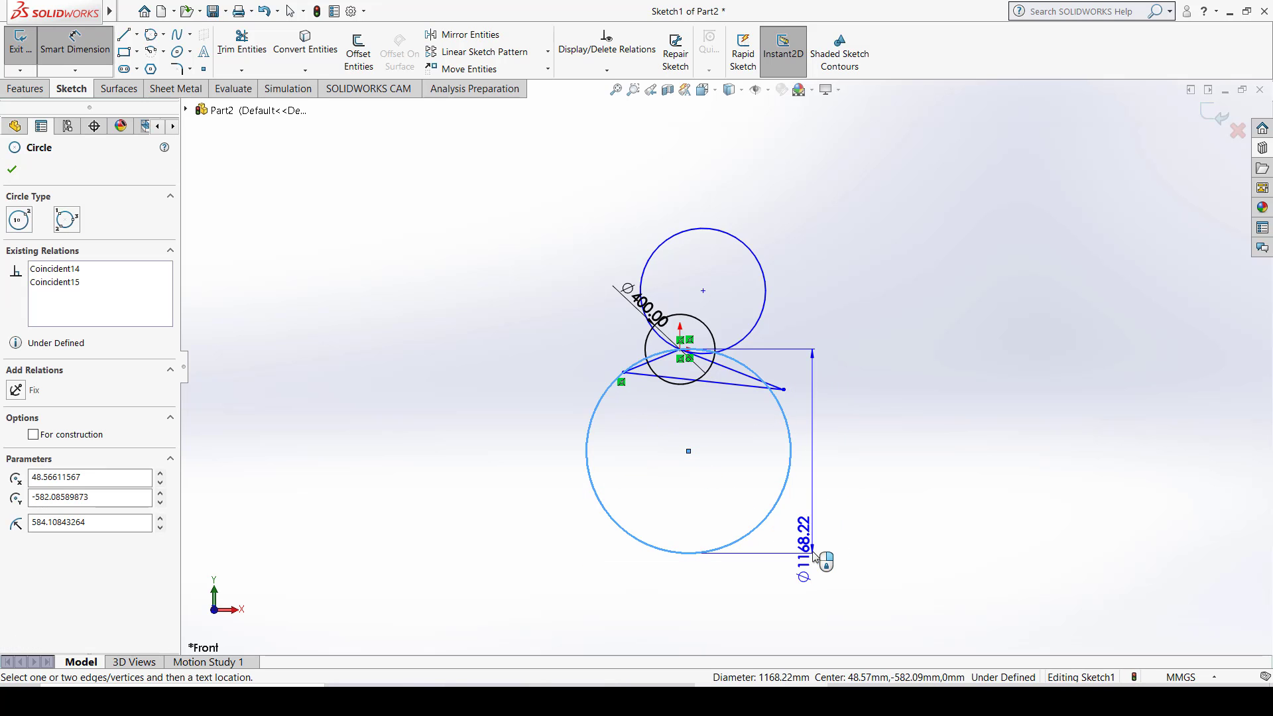
pyautogui.click(822, 578)
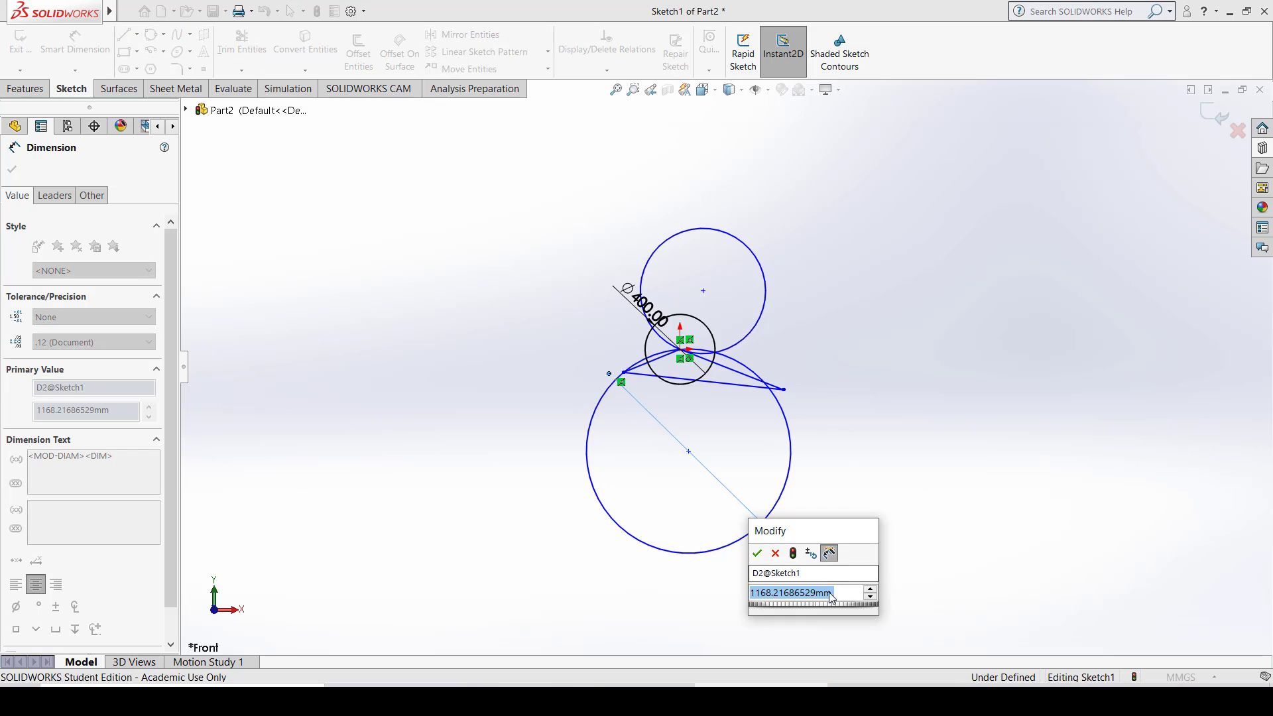
pyautogui.write('1000')
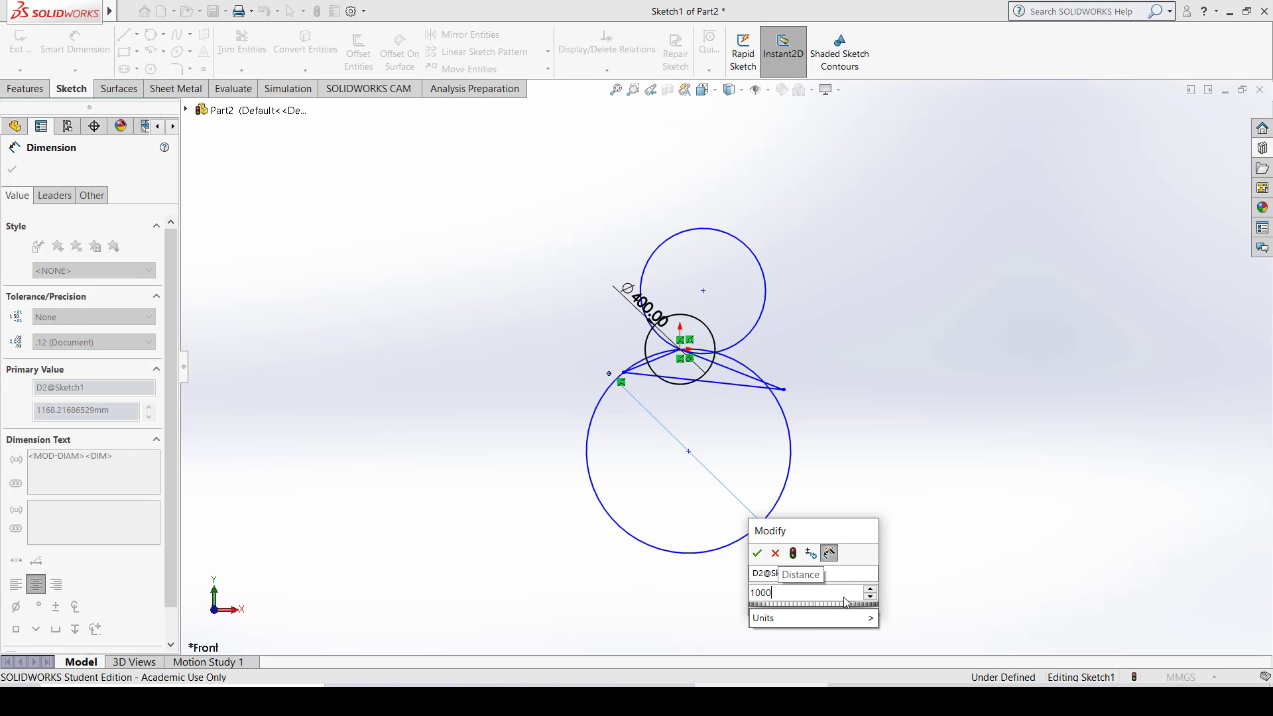
pyautogui.press('Return')
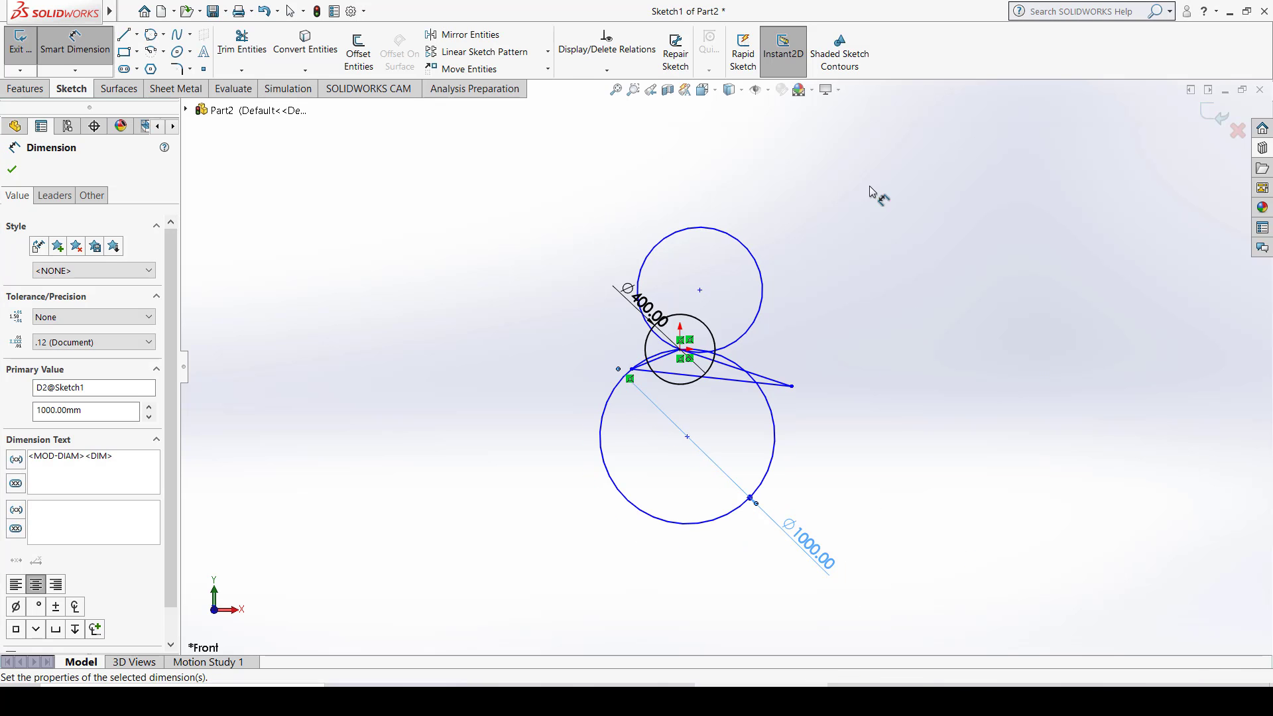
# Dimension the diameter of the upper perimeter circle as 700 mm
pyautogui.click(761, 275)
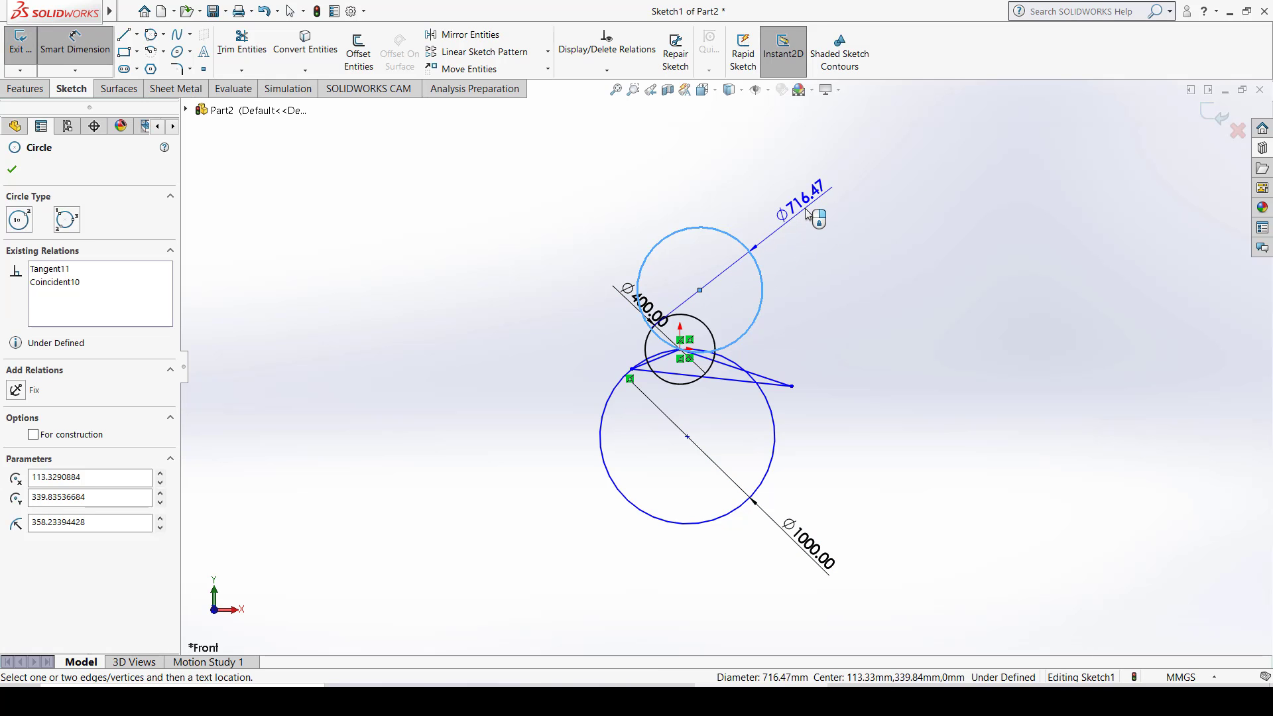
pyautogui.click(804, 217)
pyautogui.write('700')
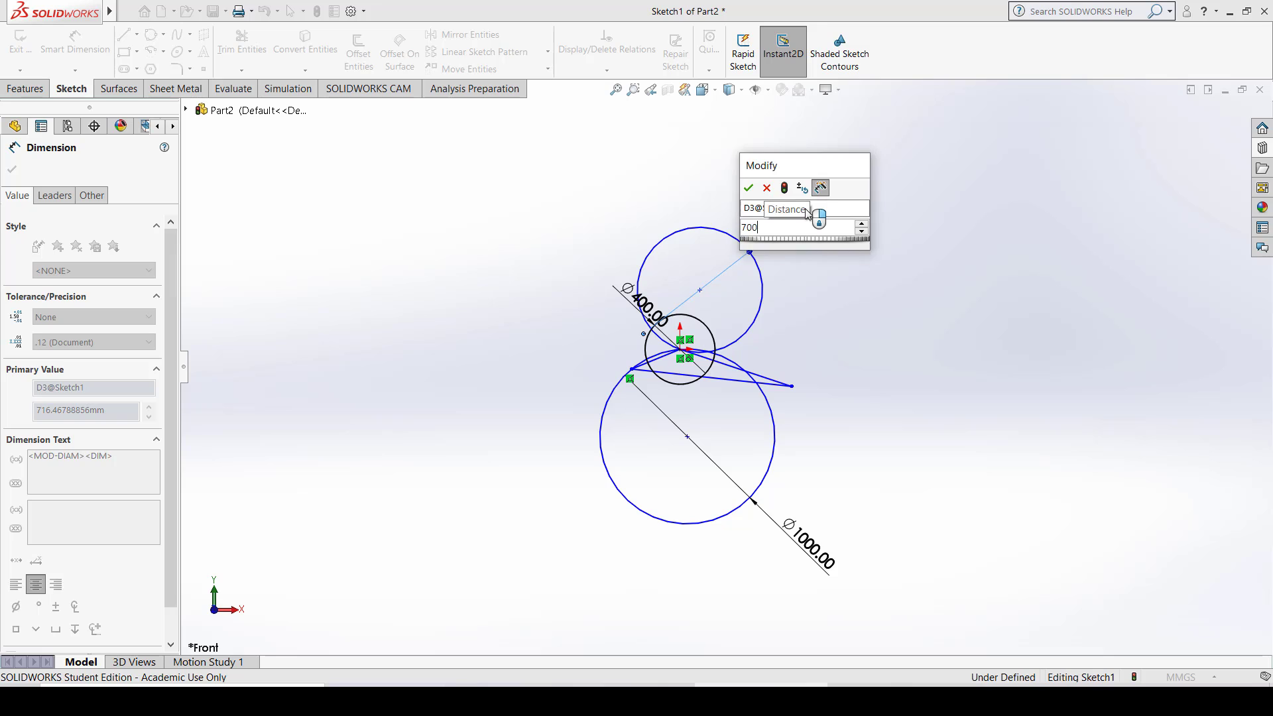
pyautogui.press('Return')
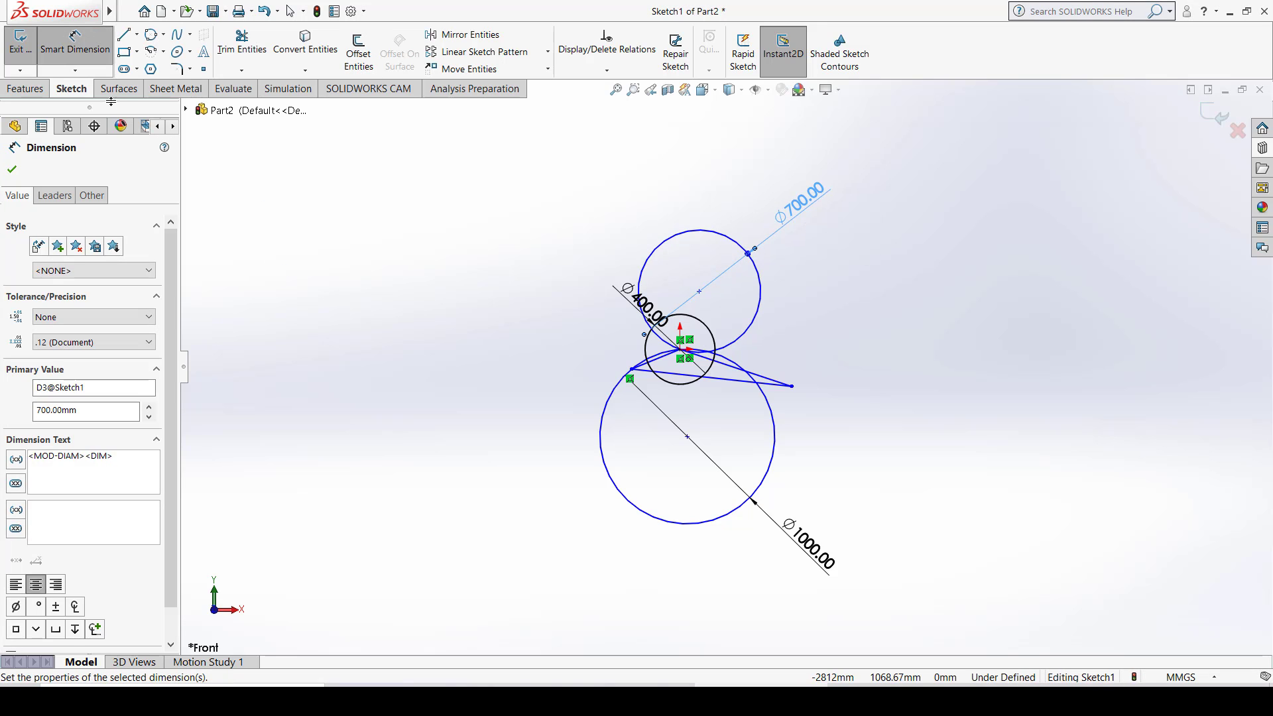
# Select all the circles, triangle lines and dimensions in the sketch and delete them
pyautogui.press('Escape')
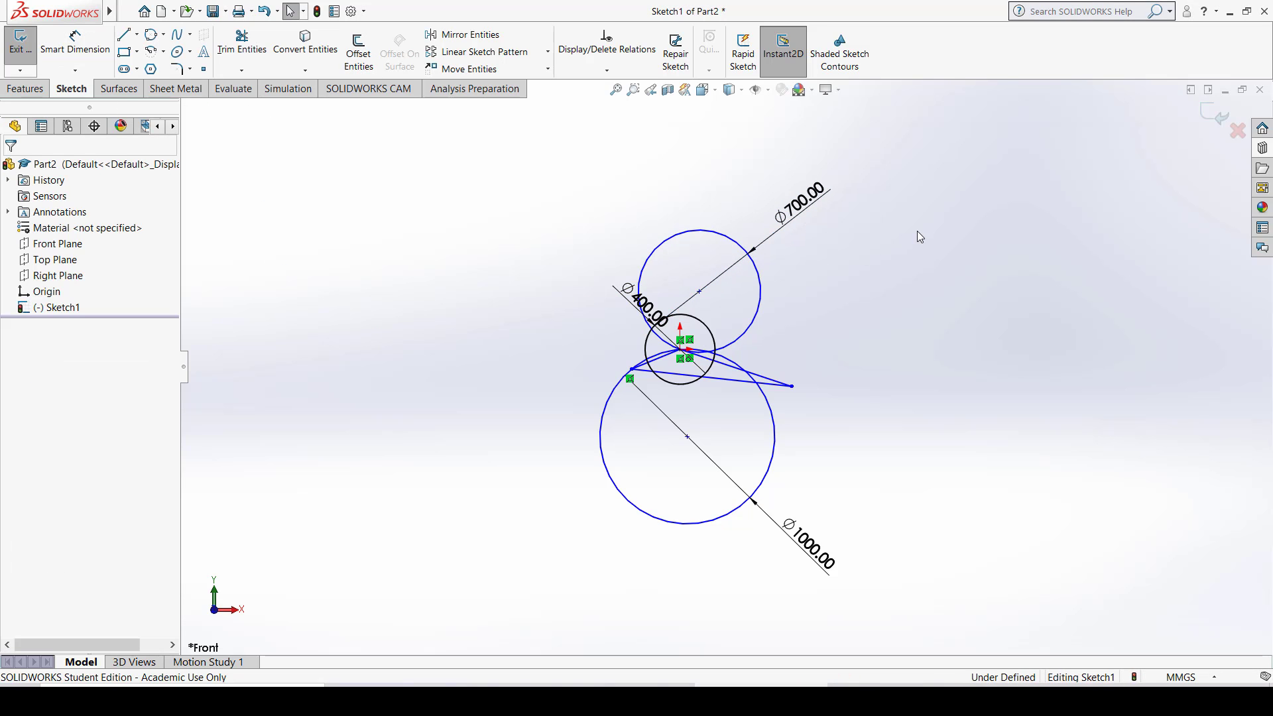
pyautogui.scroll(2, 701, 317)
pyautogui.scroll(-3, 702, 316)
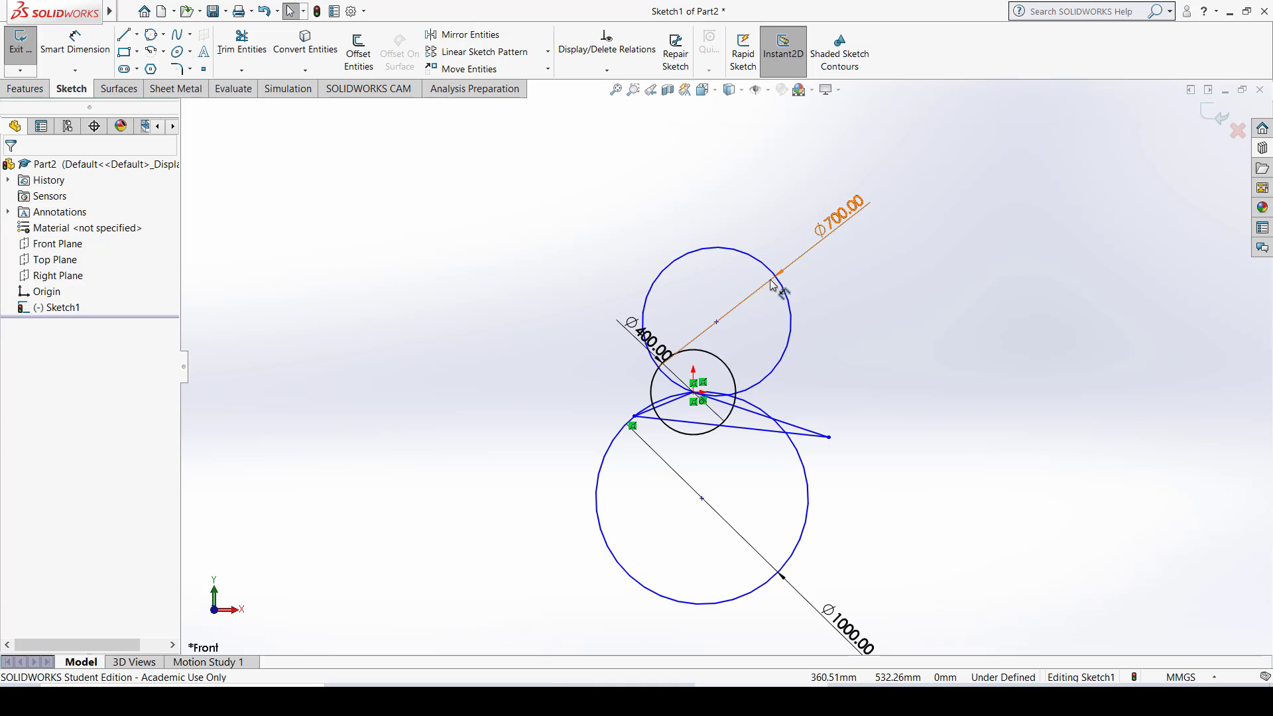
pyautogui.scroll(-3, 864, 325)
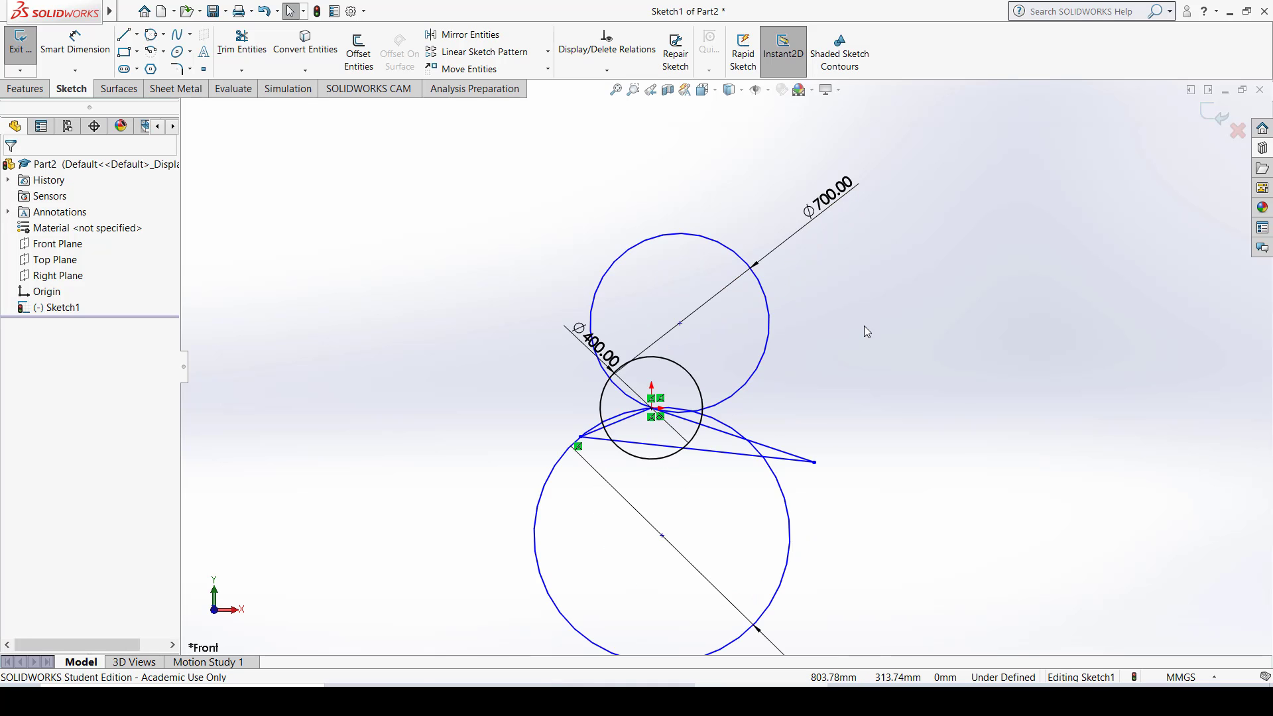
pyautogui.scroll(5, 864, 325)
pyautogui.moveTo(869, 217)
pyautogui.mouseDown()
pyautogui.moveTo(842, 507)
pyautogui.moveTo(527, 594)
pyautogui.mouseUp()
pyautogui.press('Delete')
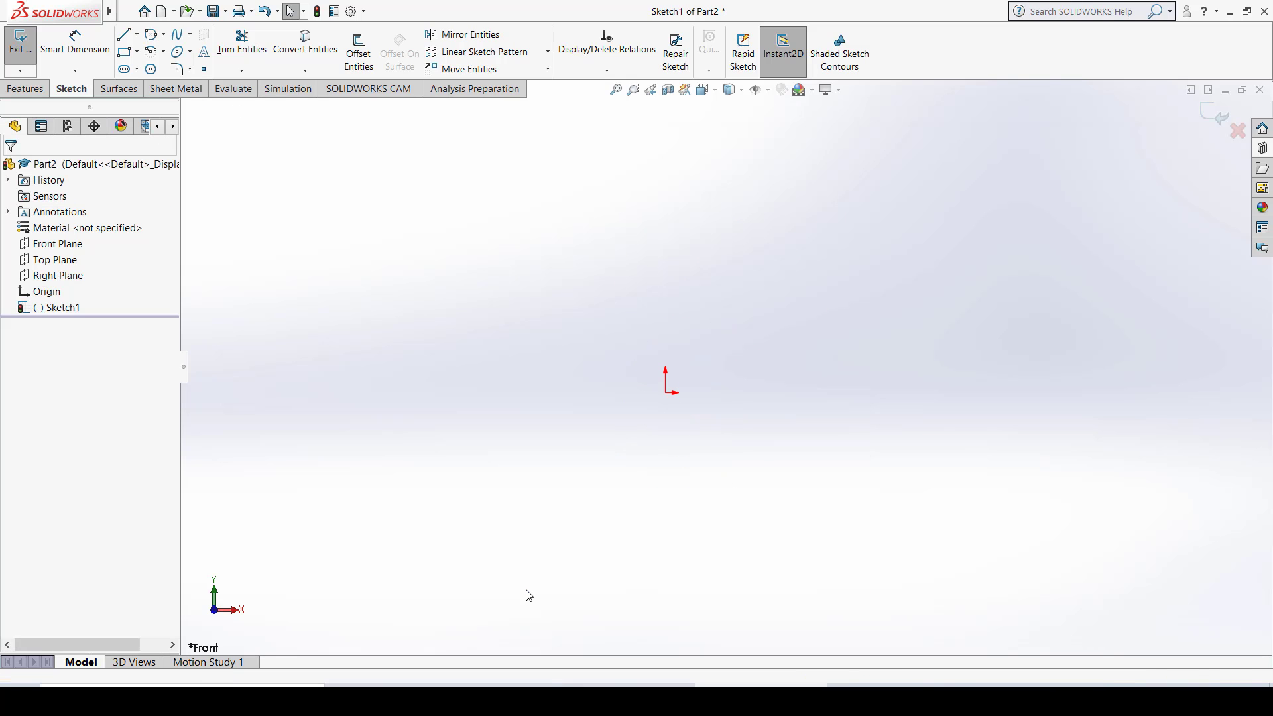
# Draw a corner rectangle from the origin up and to the right, about 1992 mm wide and 1249 mm high
pyautogui.click(137, 51)
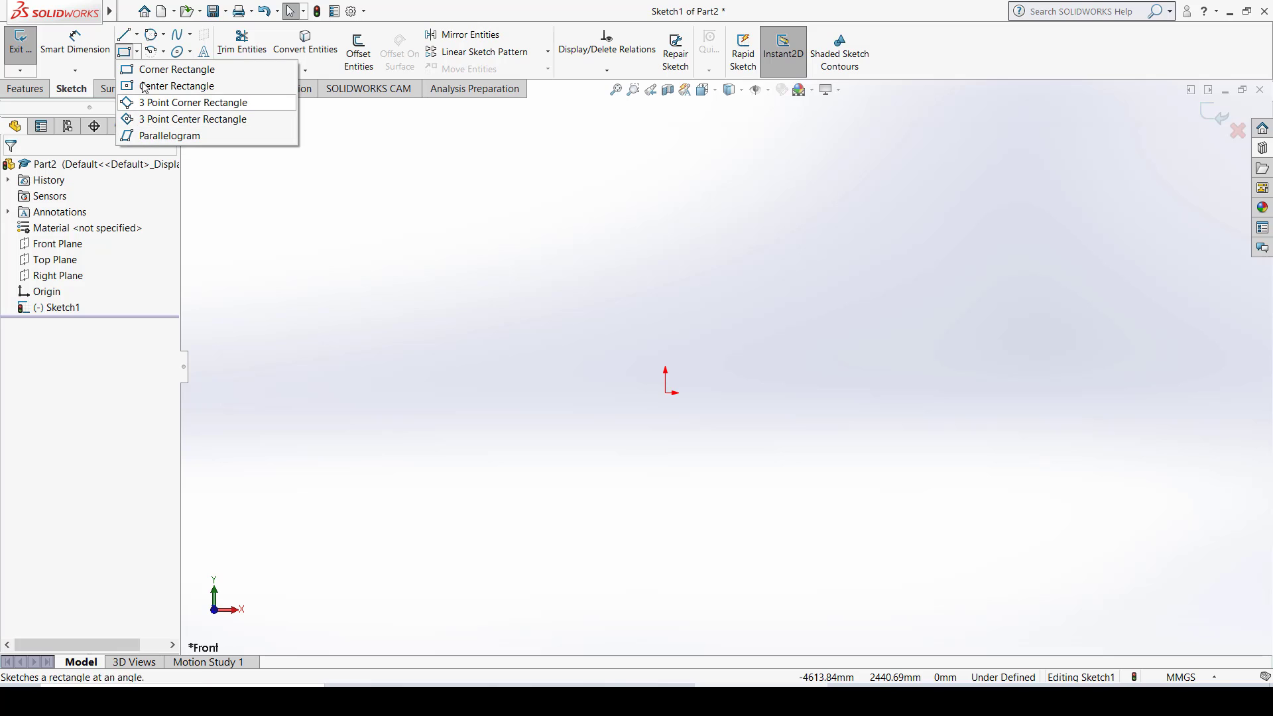
pyautogui.click(163, 51)
pyautogui.click(135, 52)
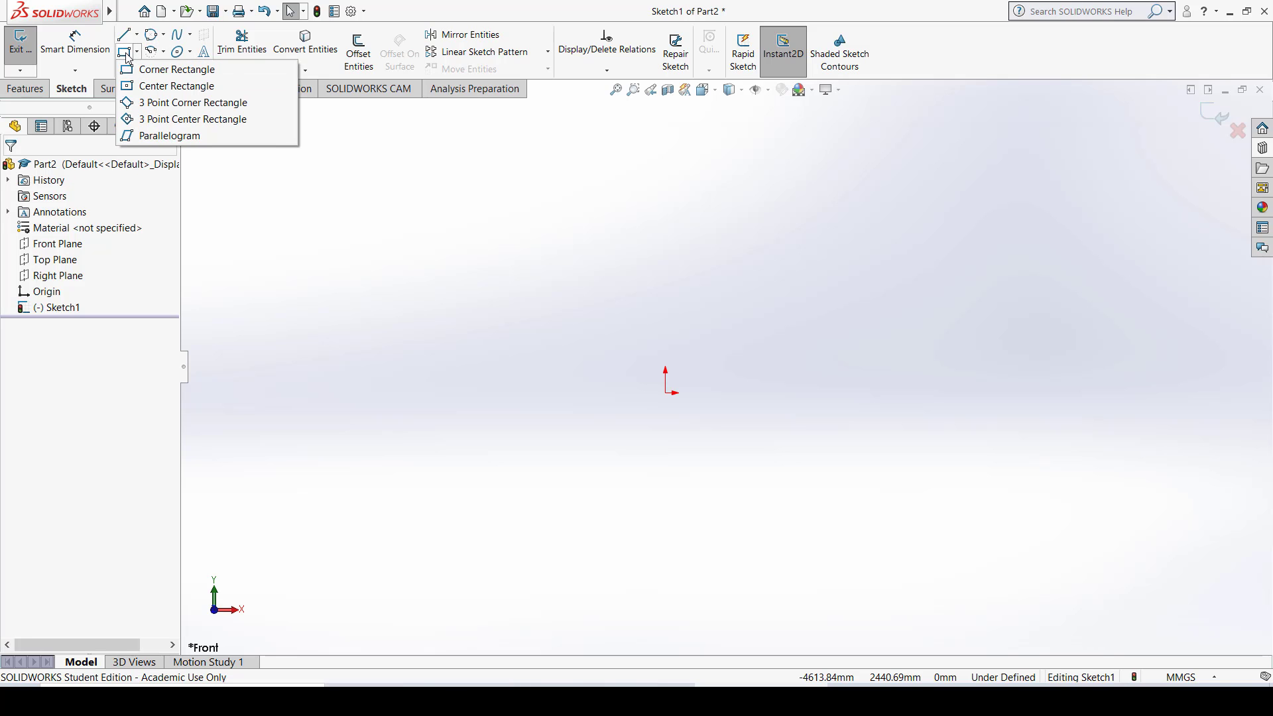
pyautogui.click(126, 54)
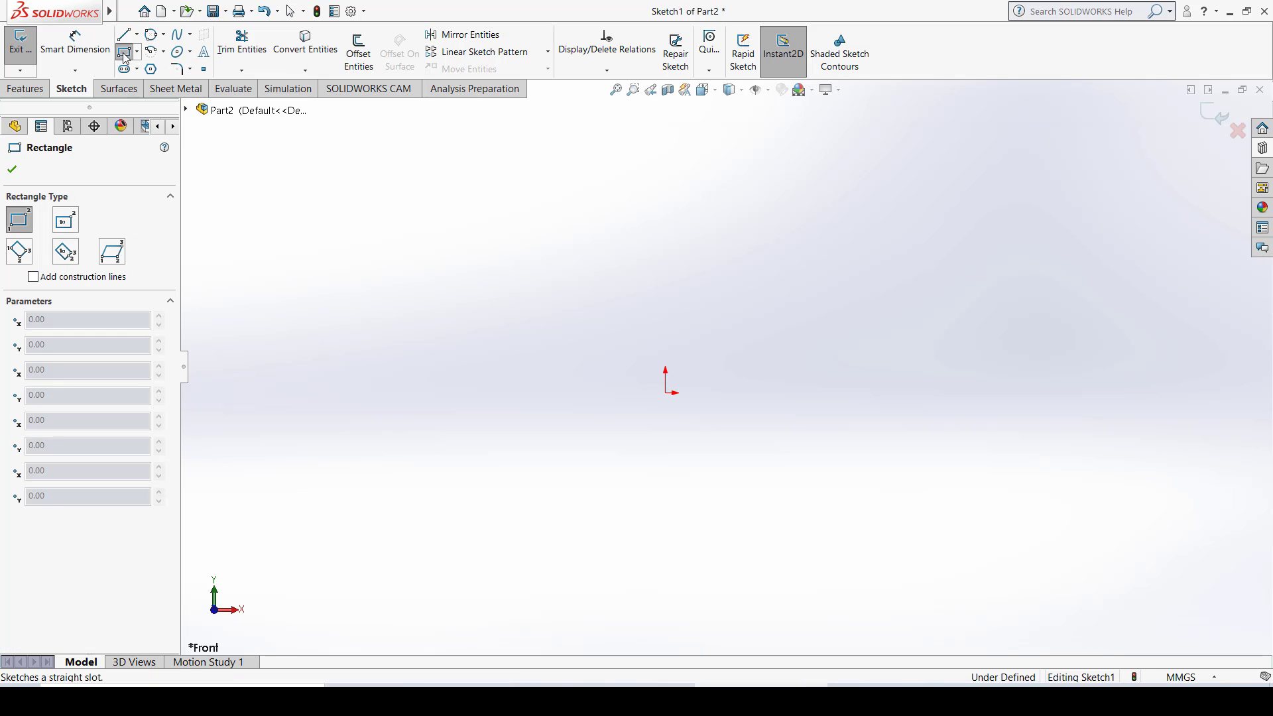
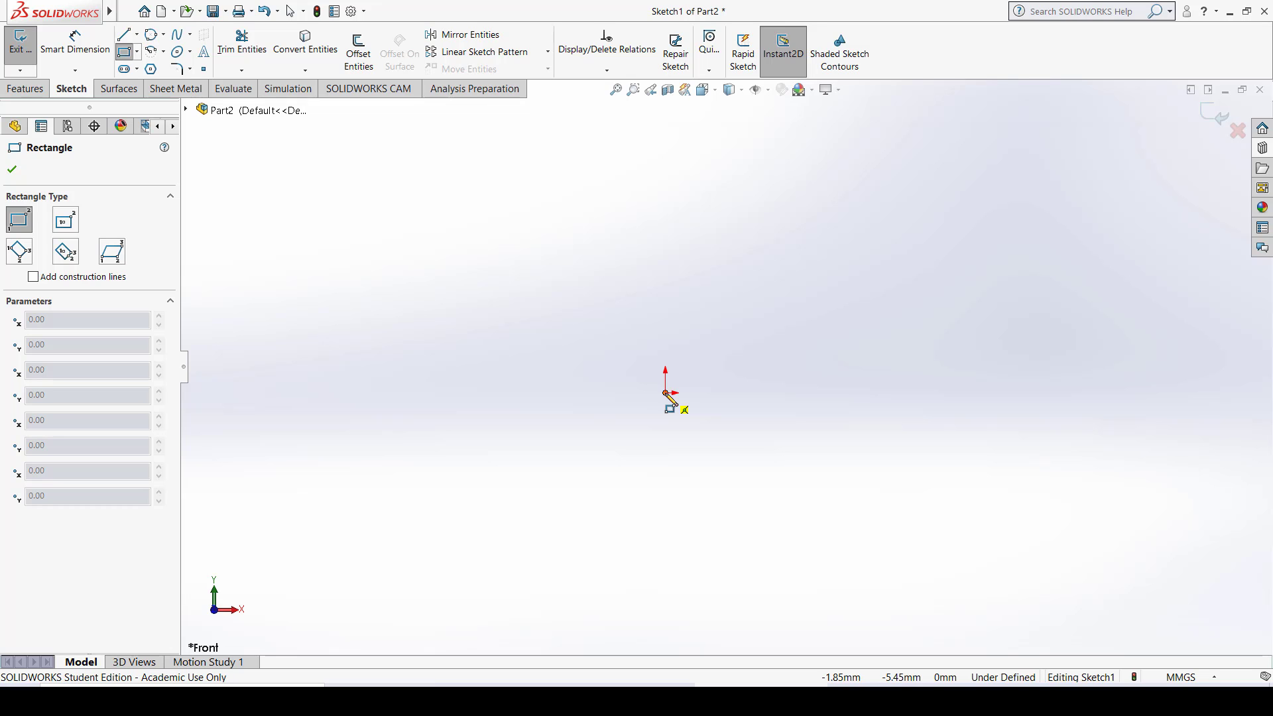
pyautogui.moveTo(665, 392)
pyautogui.mouseDown()
pyautogui.moveTo(760, 354)
pyautogui.moveTo(889, 248)
pyautogui.moveTo(519, 296)
pyautogui.moveTo(452, 274)
pyautogui.moveTo(628, 193)
pyautogui.moveTo(630, 142)
pyautogui.moveTo(685, 574)
pyautogui.moveTo(692, 478)
pyautogui.moveTo(737, 337)
pyautogui.moveTo(866, 283)
pyautogui.moveTo(874, 264)
pyautogui.mouseUp()
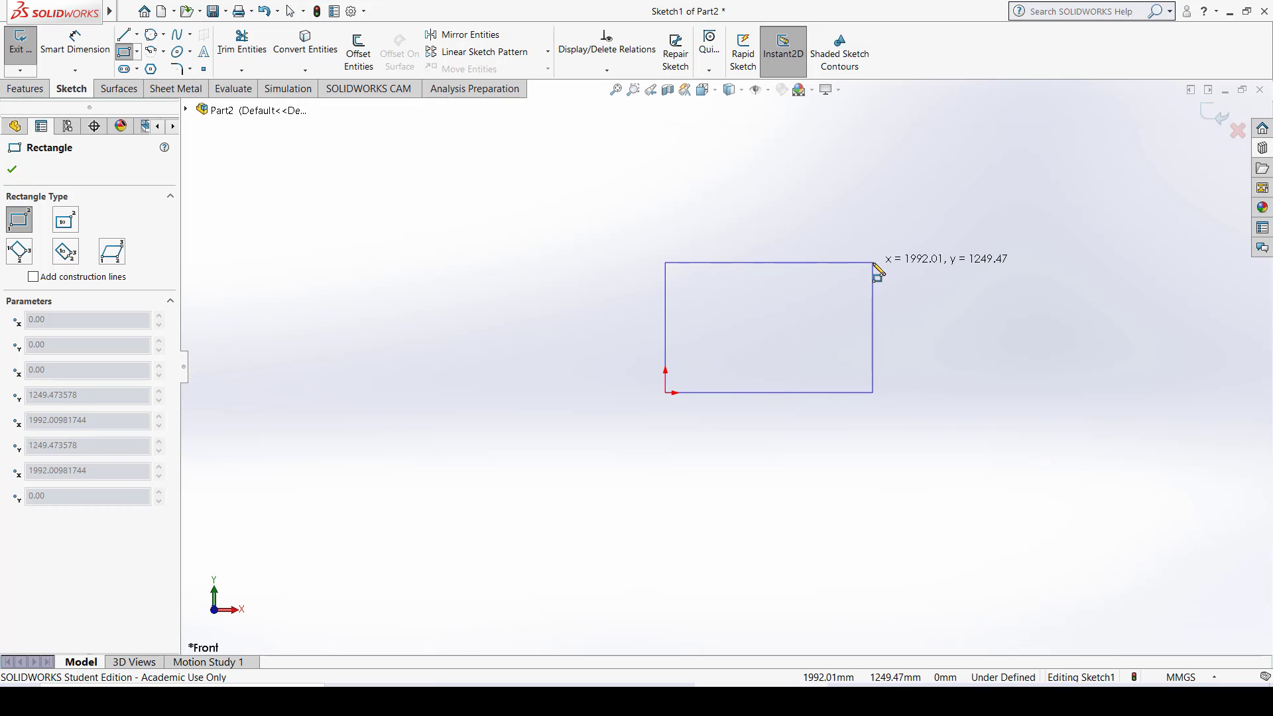
pyautogui.moveTo(877, 269); pyautogui.dragTo(876, 269)
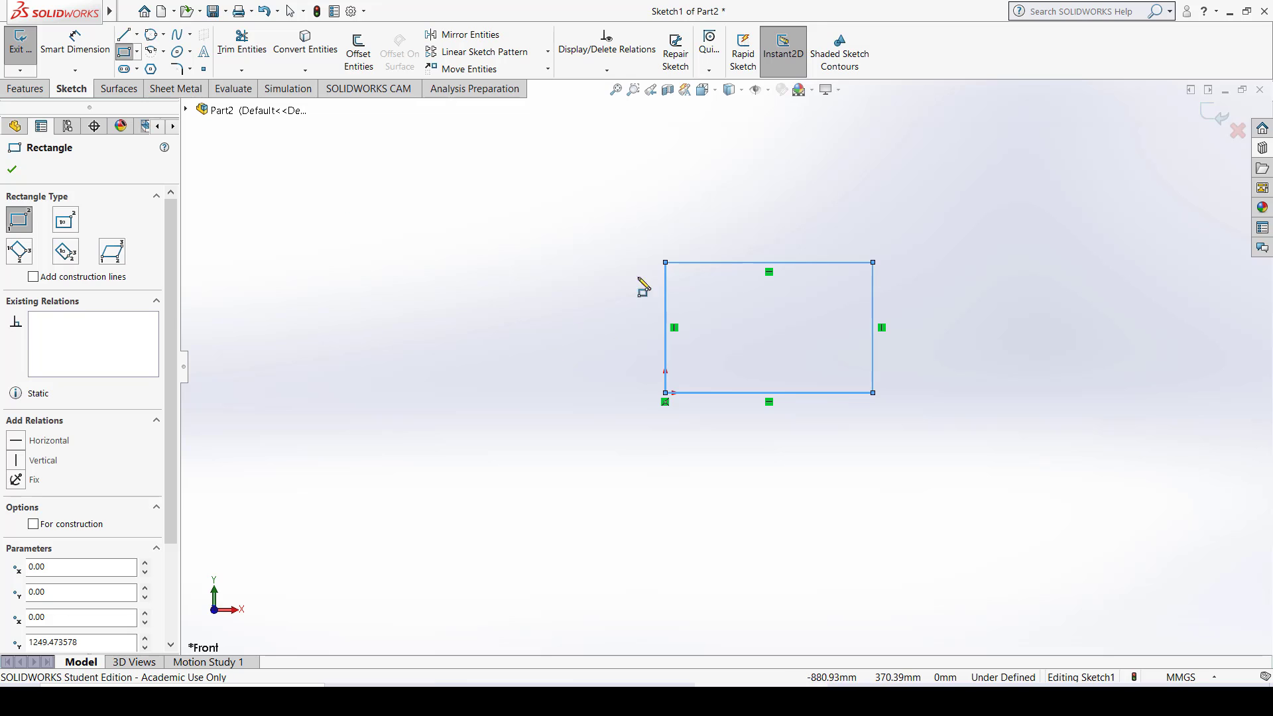
# Dimension the rectangle's upper horizontal edge as 1900 mm
pyautogui.click(92, 44)
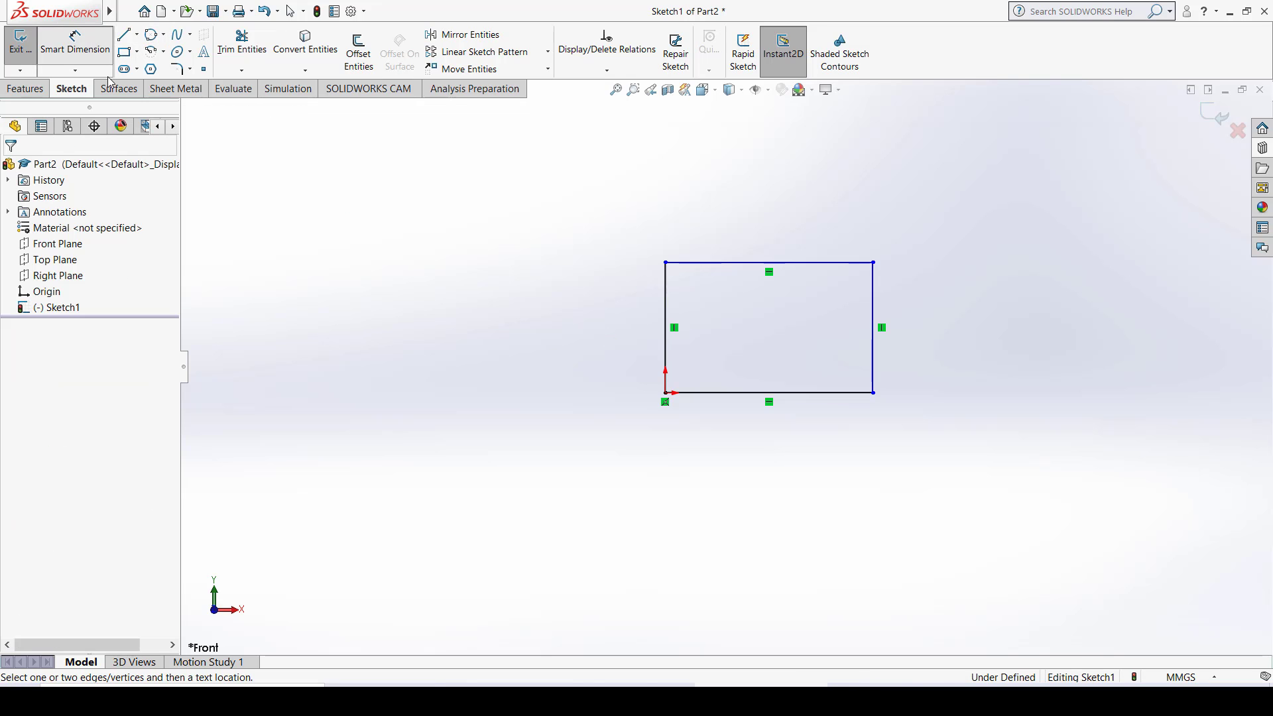
pyautogui.click(705, 259)
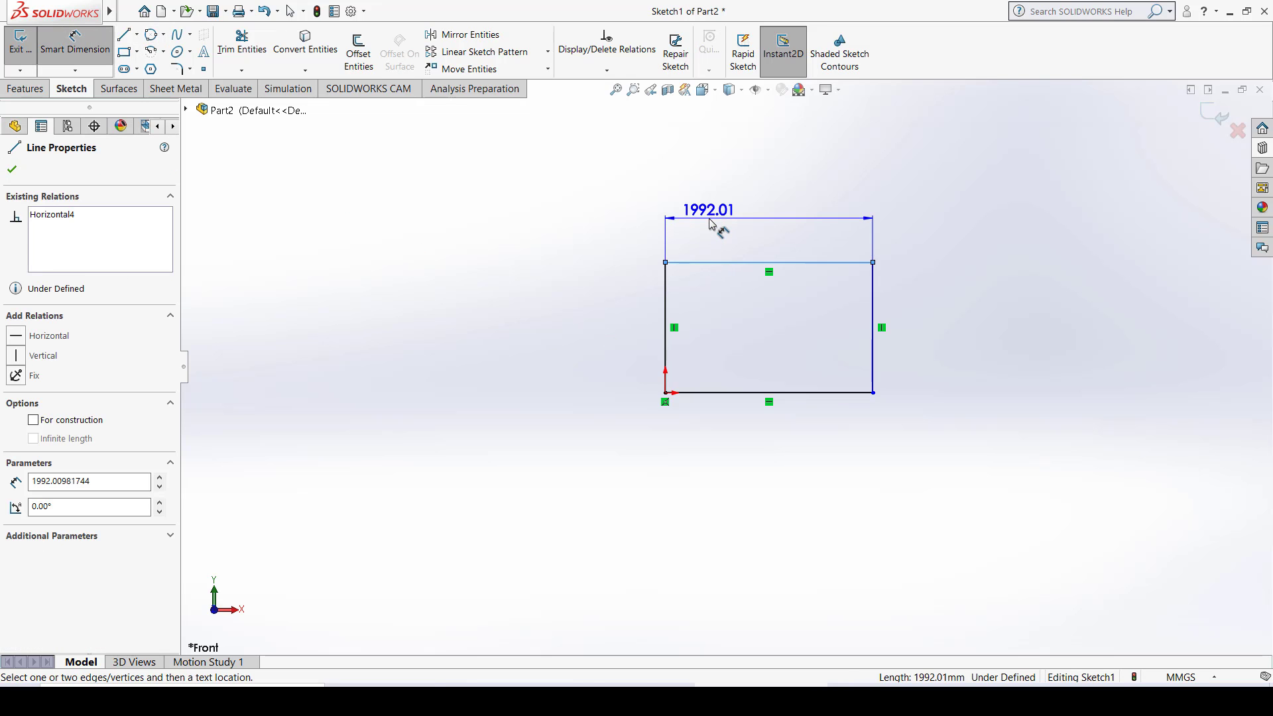
pyautogui.click(710, 226)
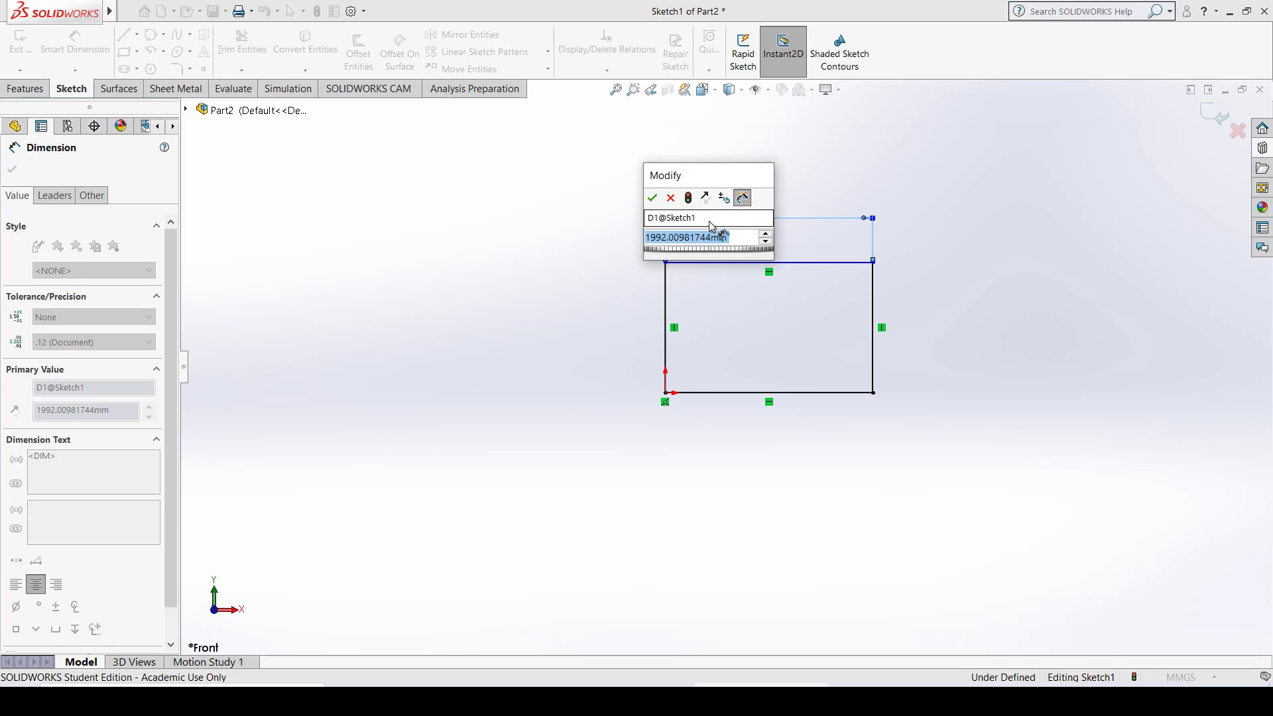
pyautogui.write('190')
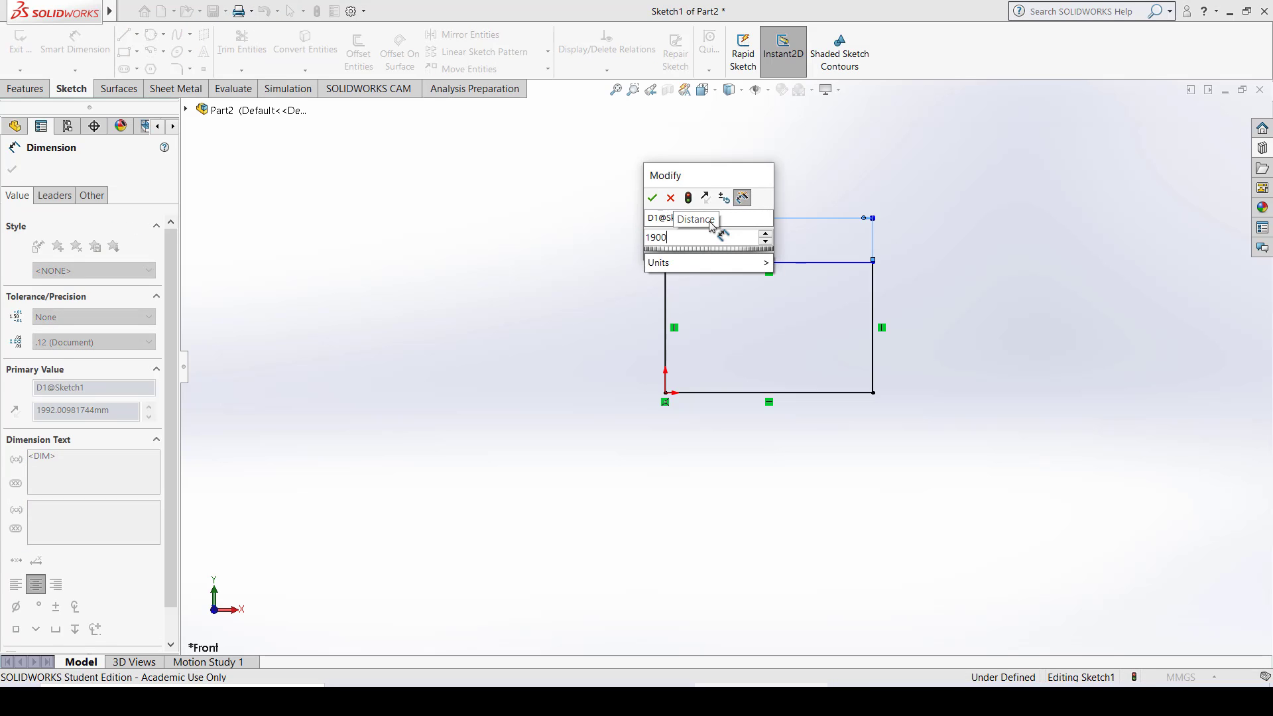
pyautogui.write('0')
pyautogui.press('Return')
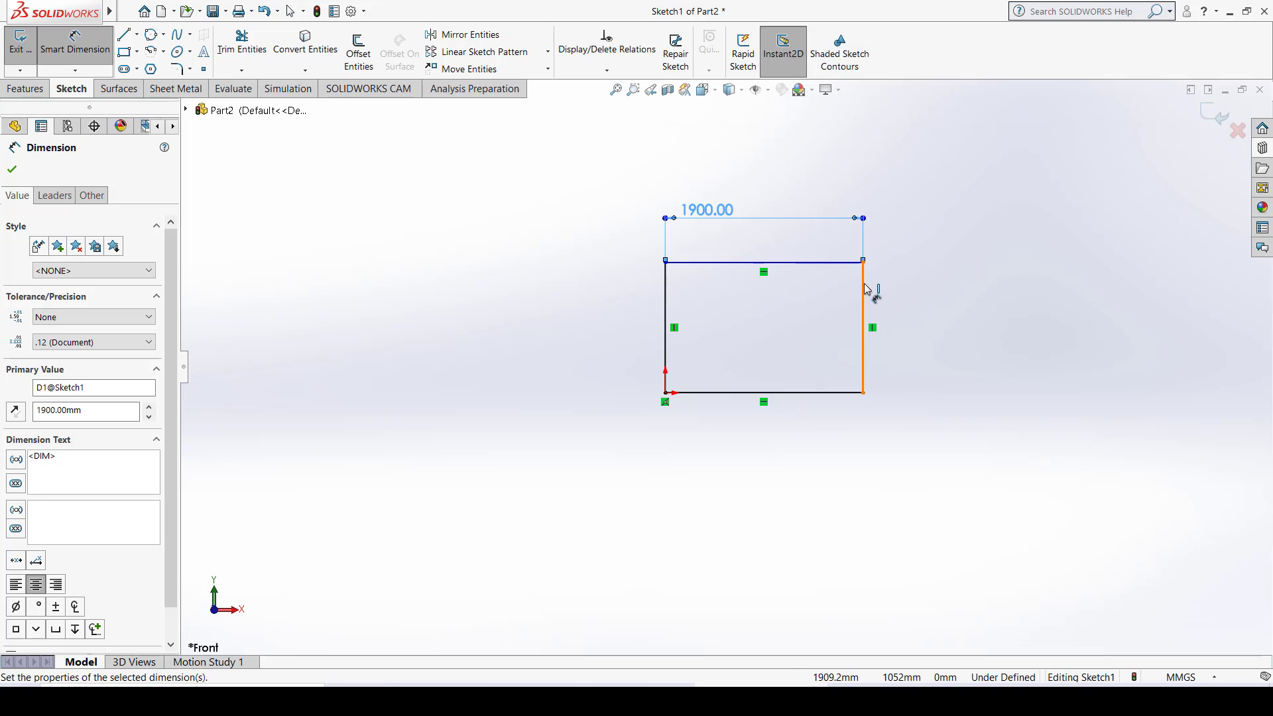
# Dimension the rectangle's right vertical edge as 1200 mm and end dimensioning
pyautogui.click(864, 291)
pyautogui.click(909, 331)
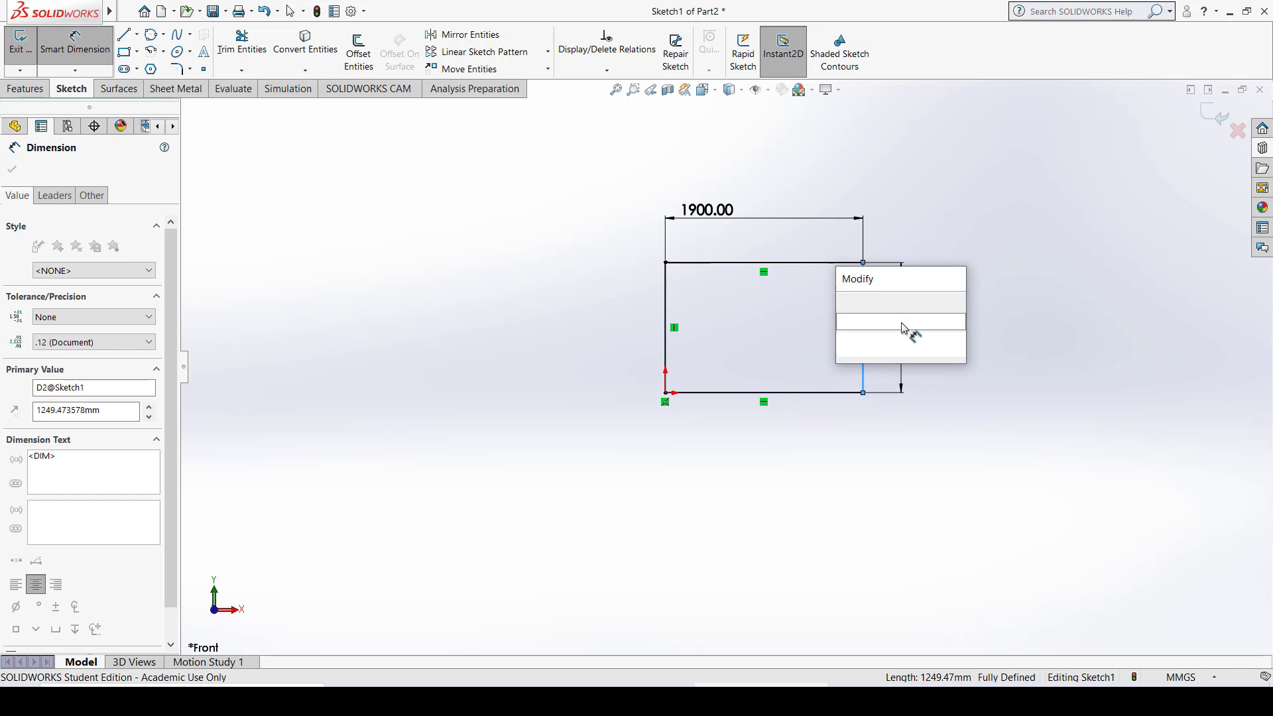
pyautogui.write('1200')
pyautogui.press('Return')
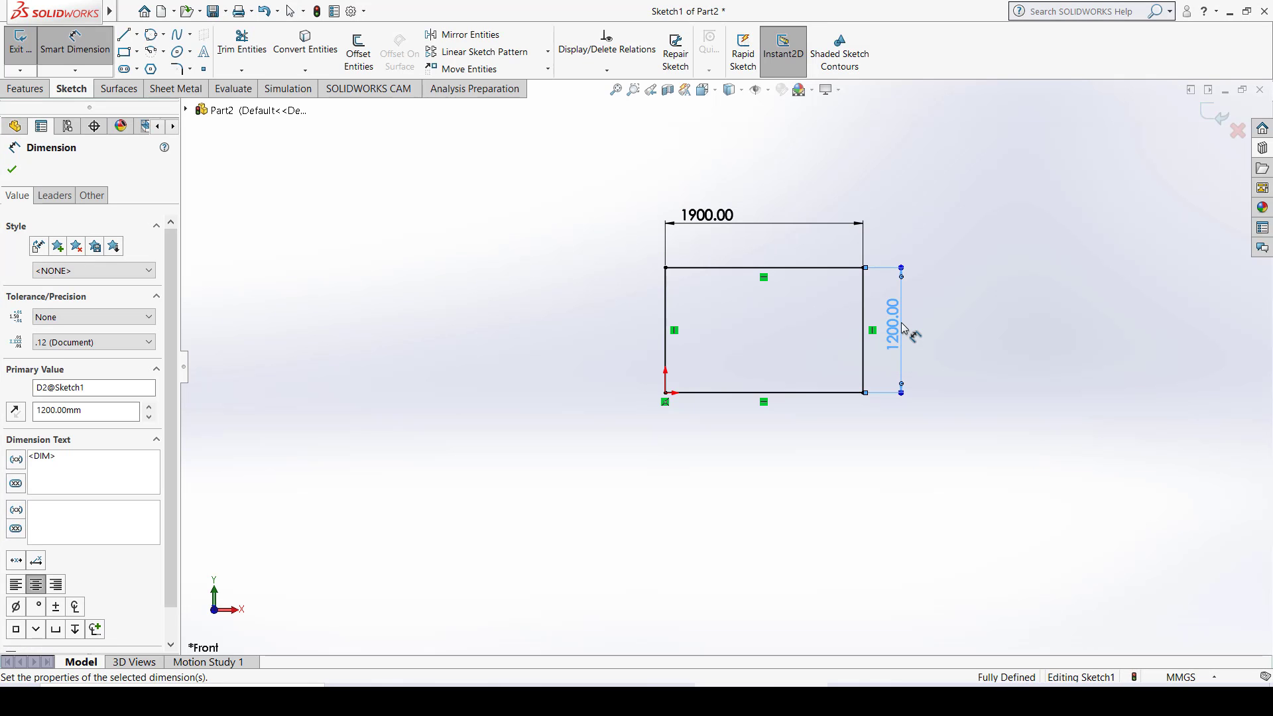
pyautogui.click(523, 336)
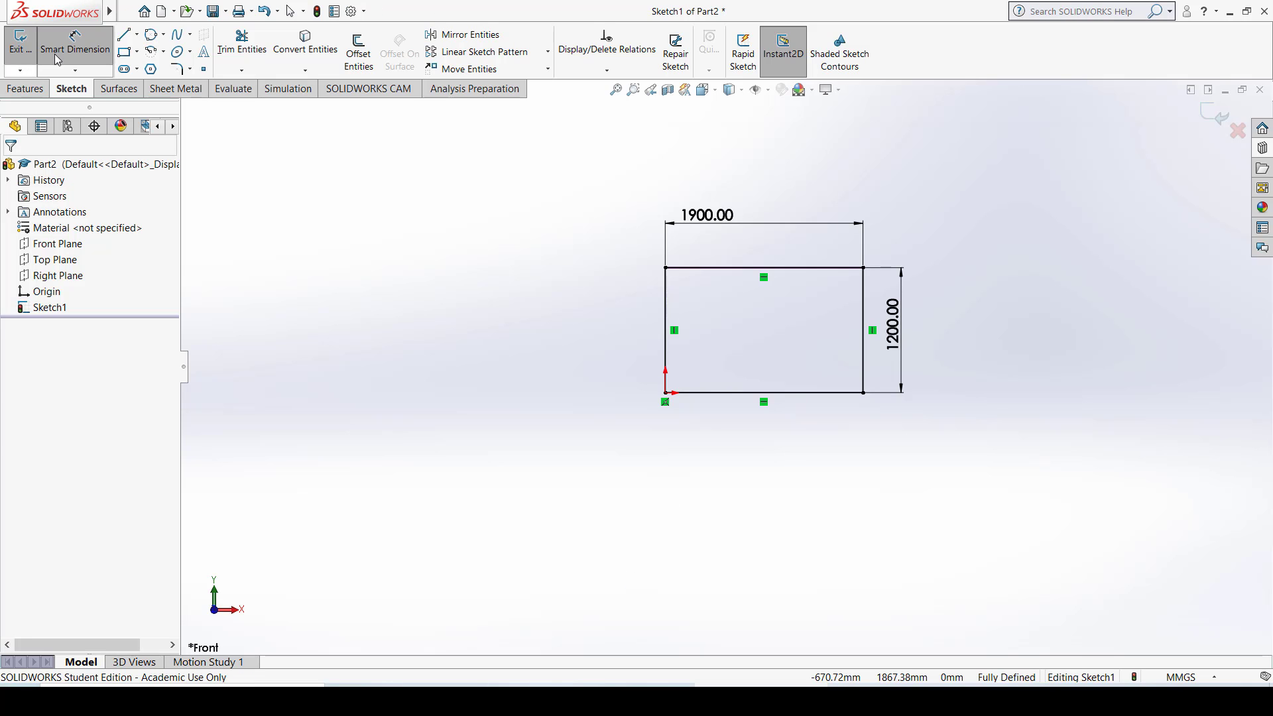
pyautogui.click(76, 45)
# Draw a center rectangle centred on the first rectangle's upper-right corner, about 2630 mm wide and 3106 mm high
pyautogui.click(137, 52)
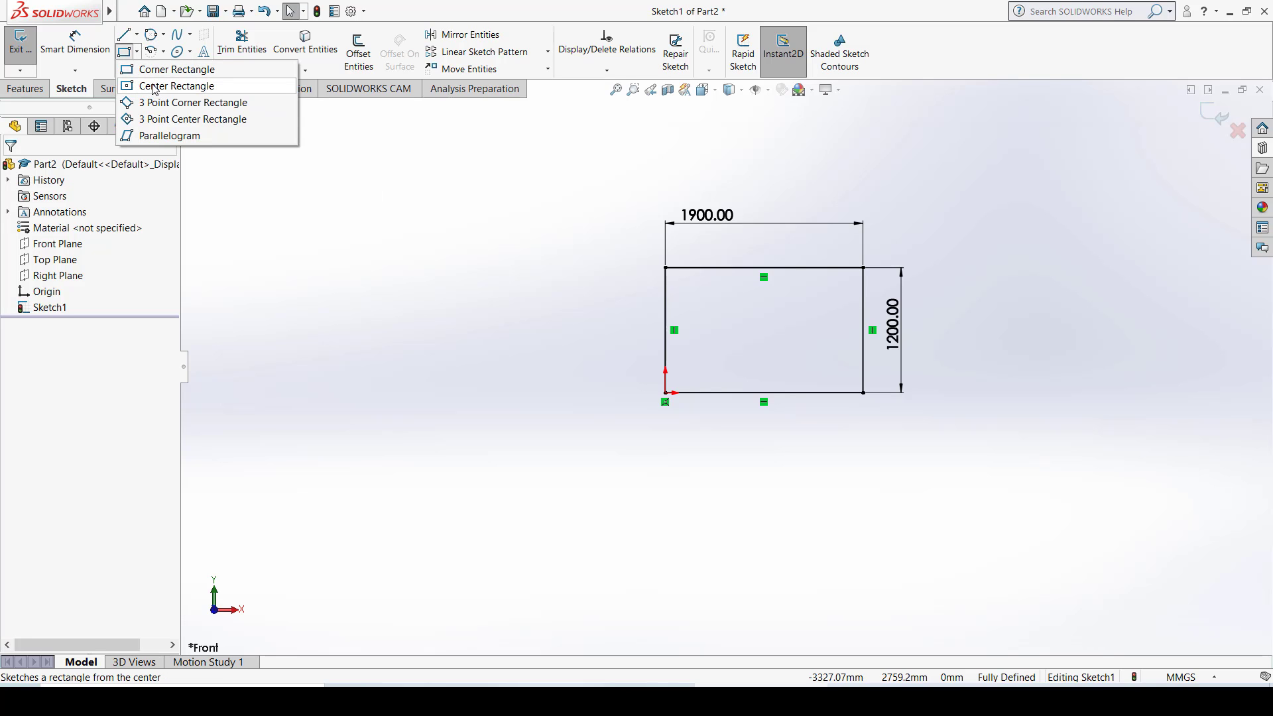
pyautogui.click(155, 86)
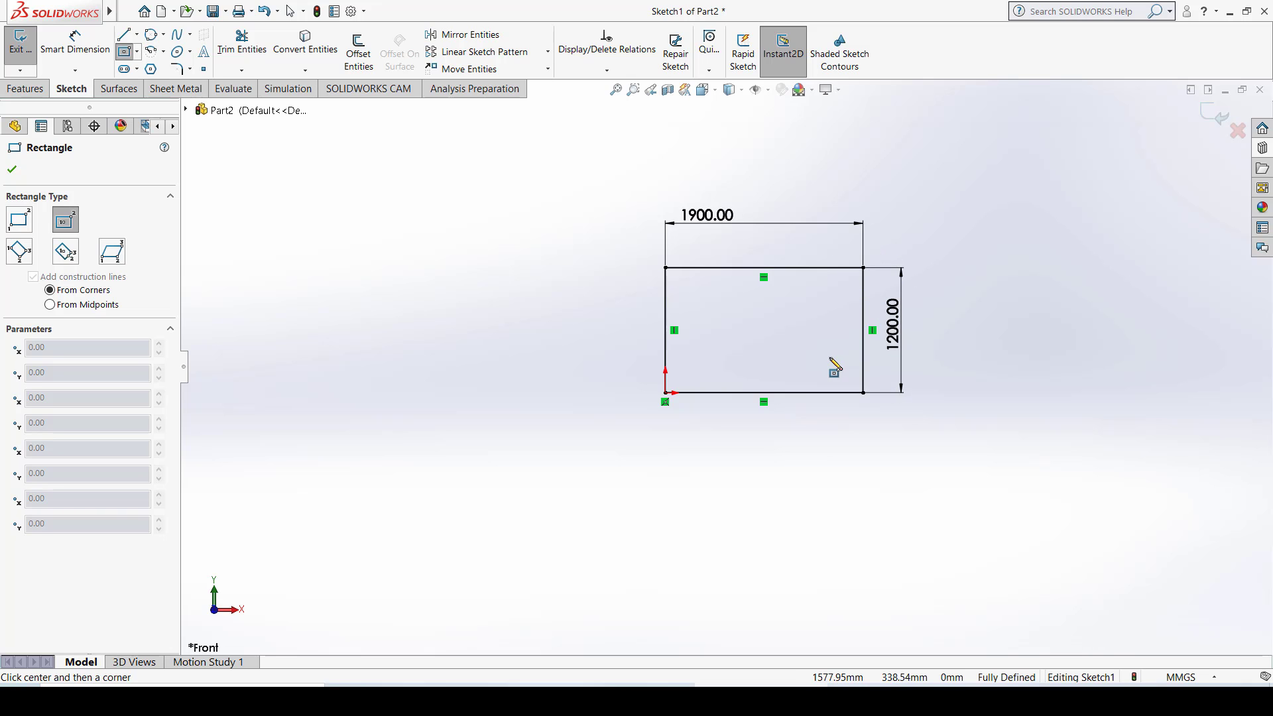
pyautogui.keyDown('ctrl'); pyautogui.moveTo(773, 394); pyautogui.dragTo(612, 497, button='middle'); pyautogui.keyUp('ctrl')
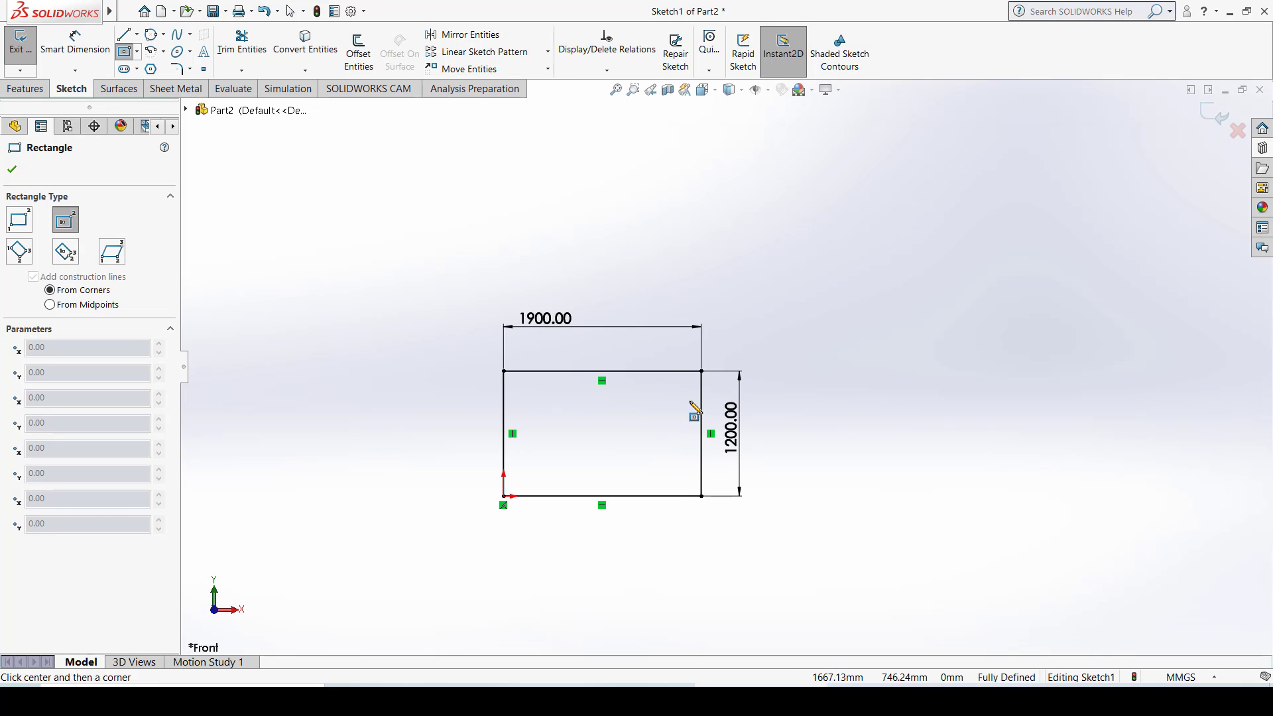
pyautogui.click(701, 371)
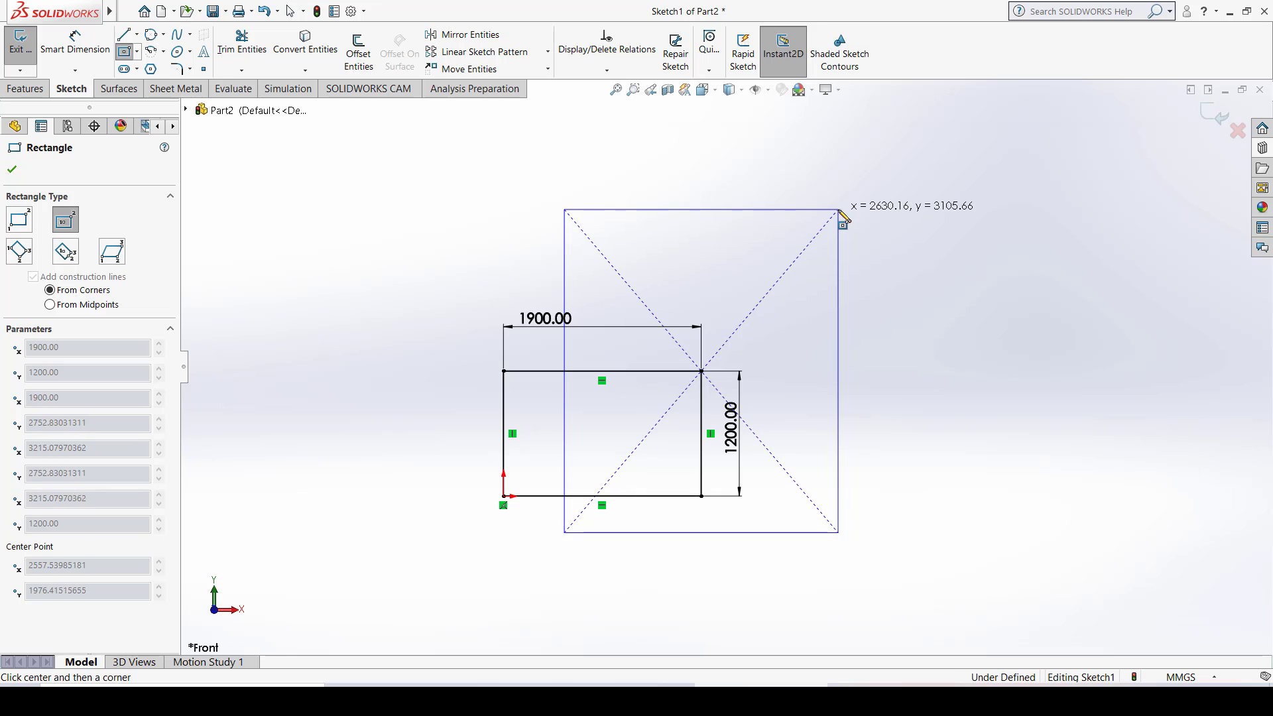
pyautogui.click(838, 210)
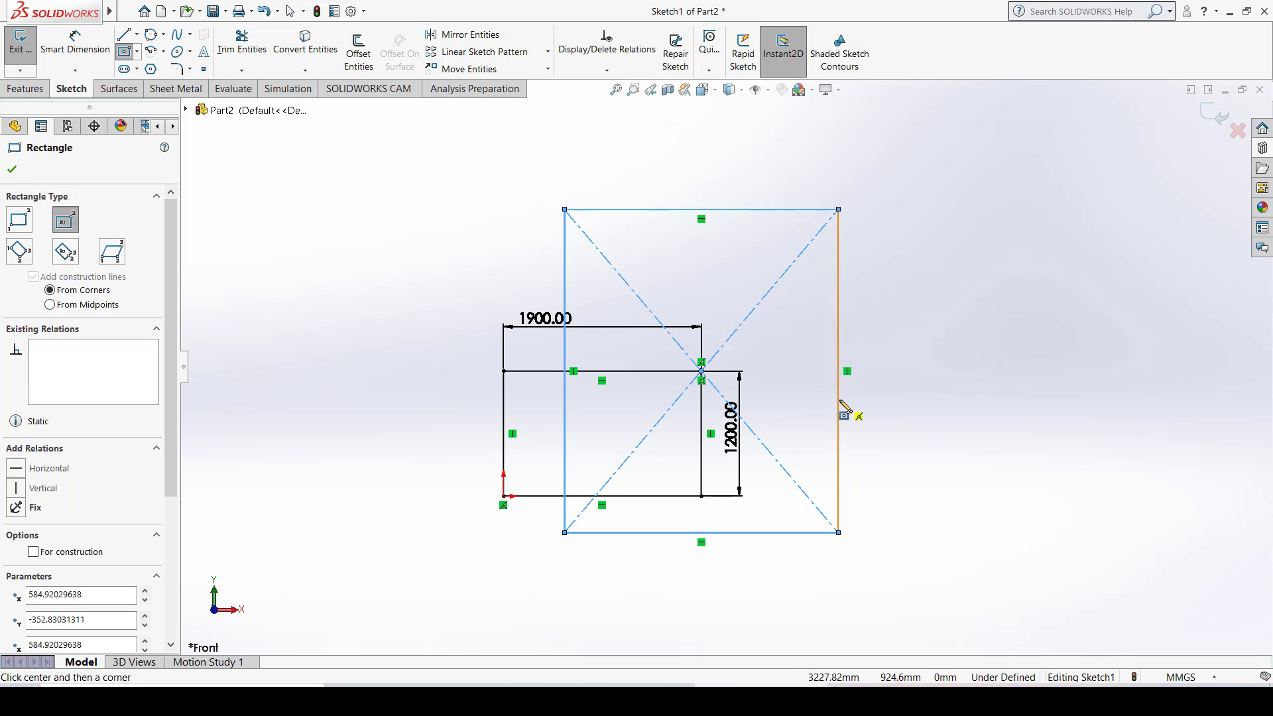
pyautogui.press('Escape')
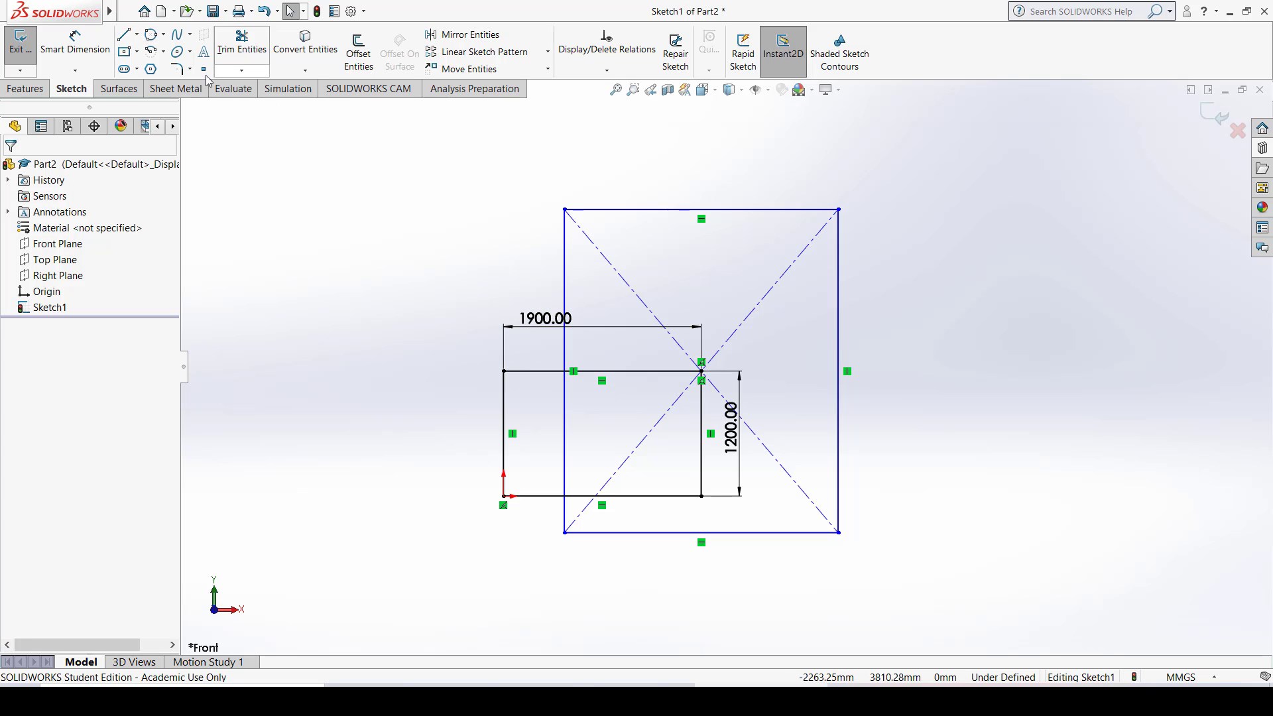
# Draw a 3 Point Corner Rectangle from the first rectangle's lower-right corner to the center rectangle's lower-right corner, extending downward
pyautogui.click(138, 52)
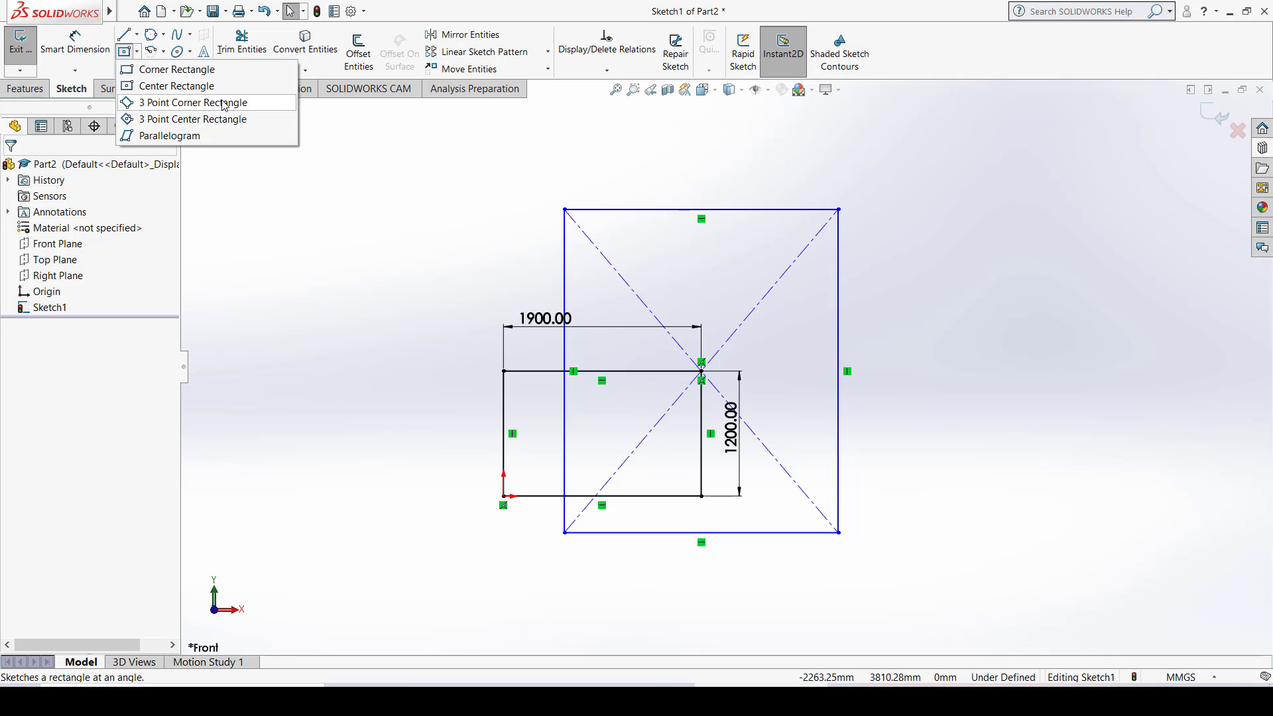
pyautogui.click(180, 104)
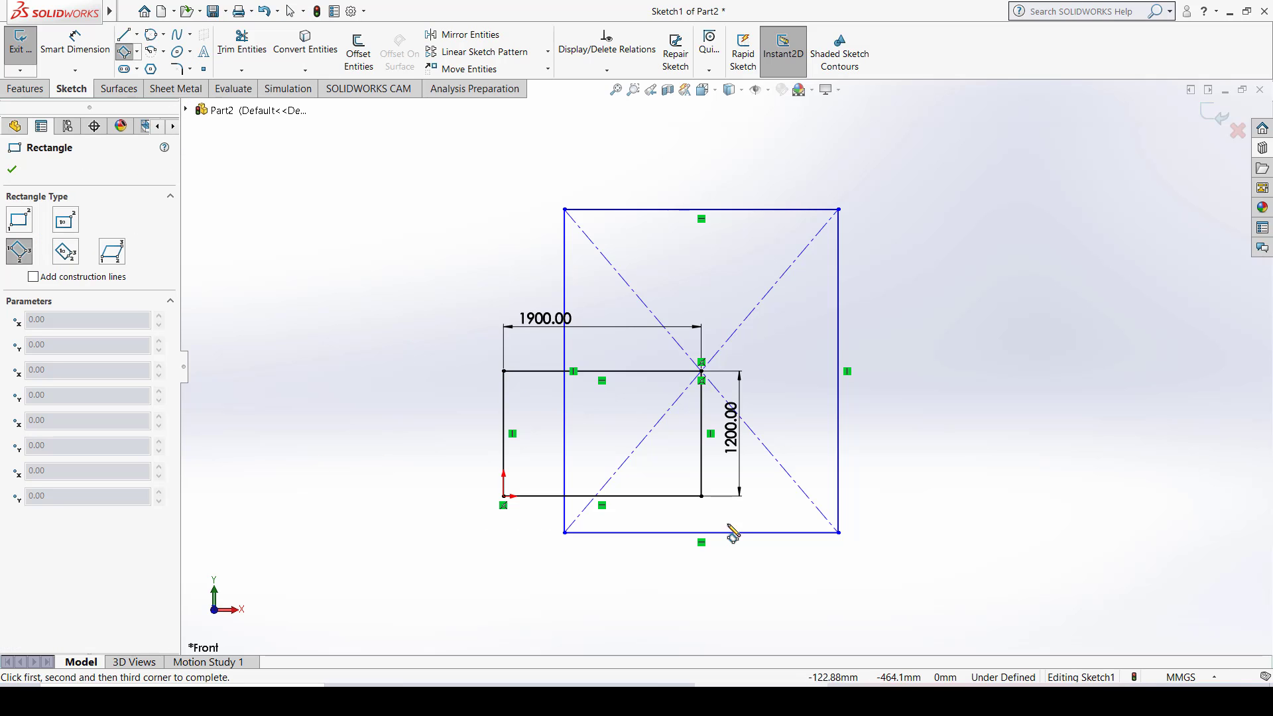
pyautogui.click(701, 496)
pyautogui.click(839, 532)
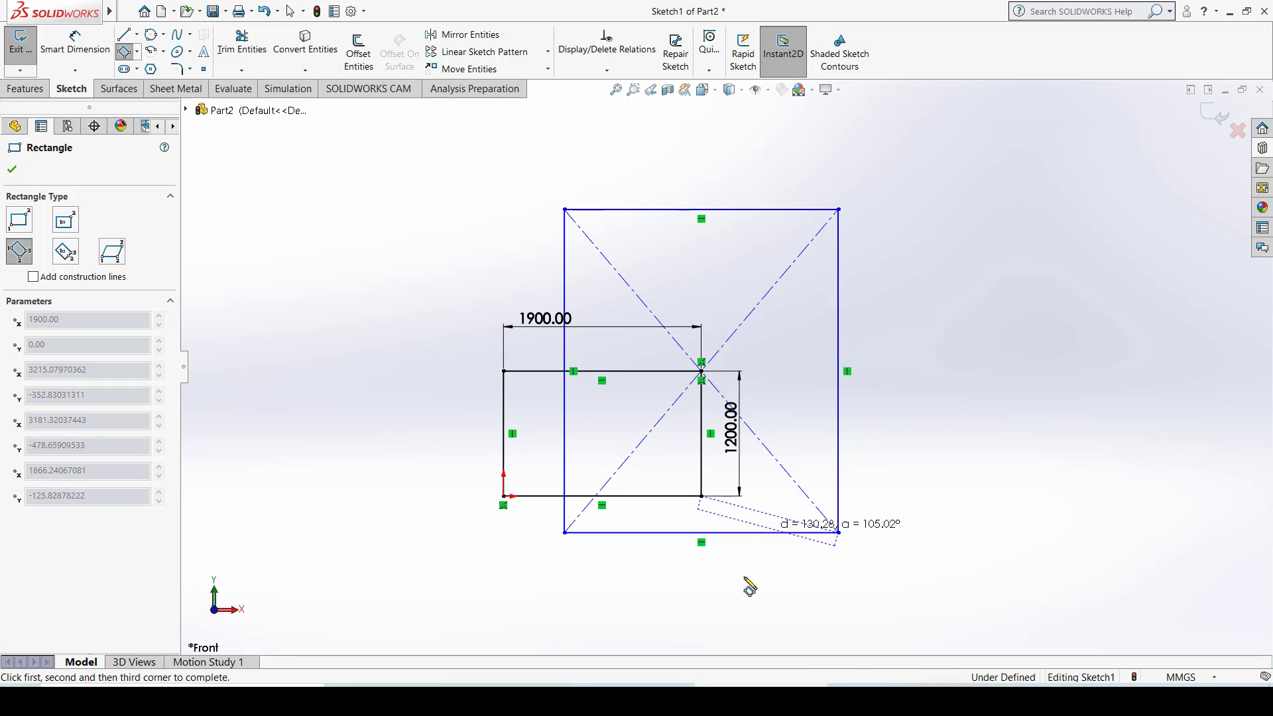
pyautogui.click(734, 633)
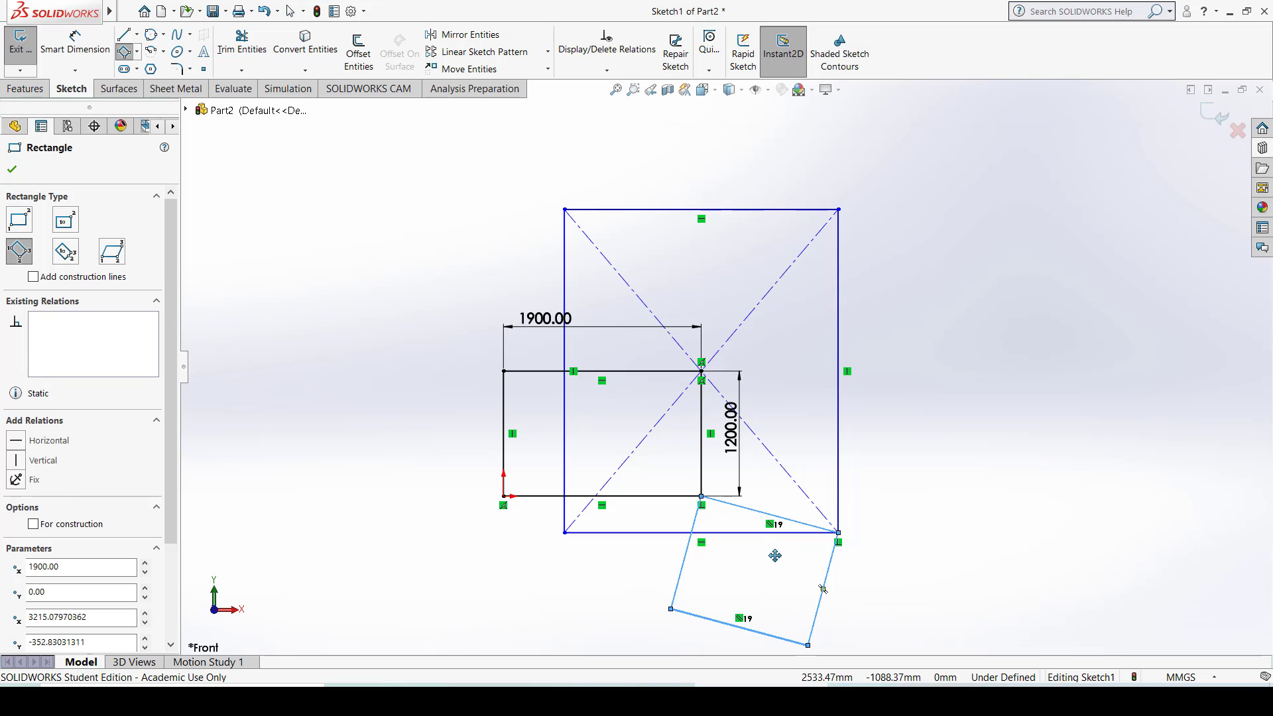
pyautogui.moveTo(773, 551)
pyautogui.keyDown('ctrl'); pyautogui.mouseDown(button='middle')
pyautogui.moveTo(786, 438)
pyautogui.moveTo(747, 463)
pyautogui.mouseUp(button='middle'); pyautogui.keyUp('ctrl')
pyautogui.scroll(1, 761, 418)
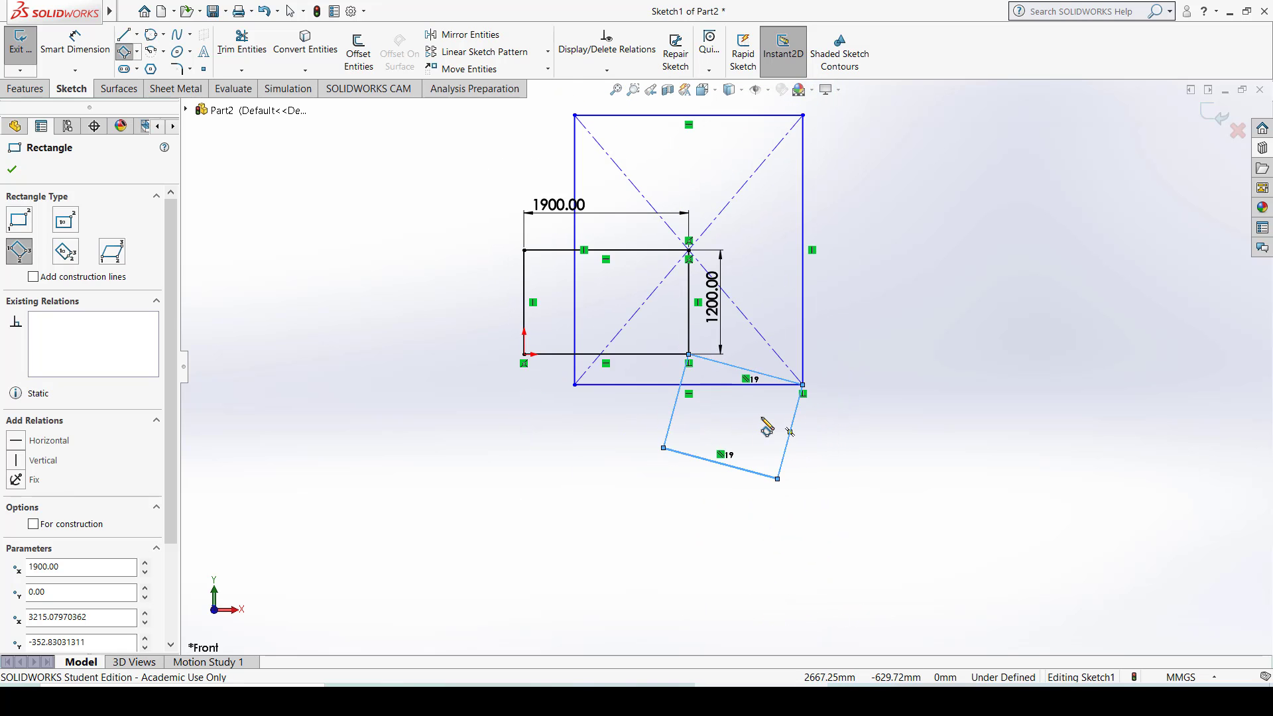
pyautogui.scroll(-3, 762, 419)
pyautogui.press('Escape')
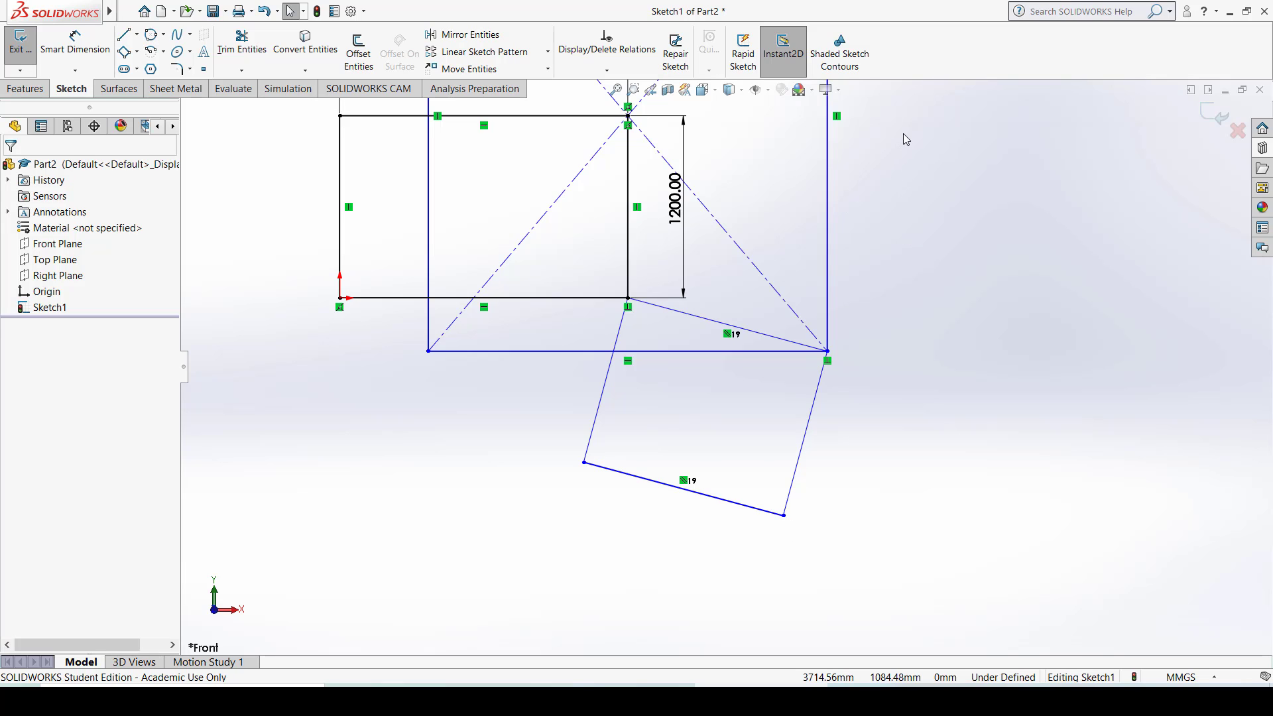
# Draw a tilted 3 Point Center Rectangle centred on the 3-point corner rectangle's lower-left corner, with its left side's midpoint about 961 mm away
pyautogui.click(140, 52)
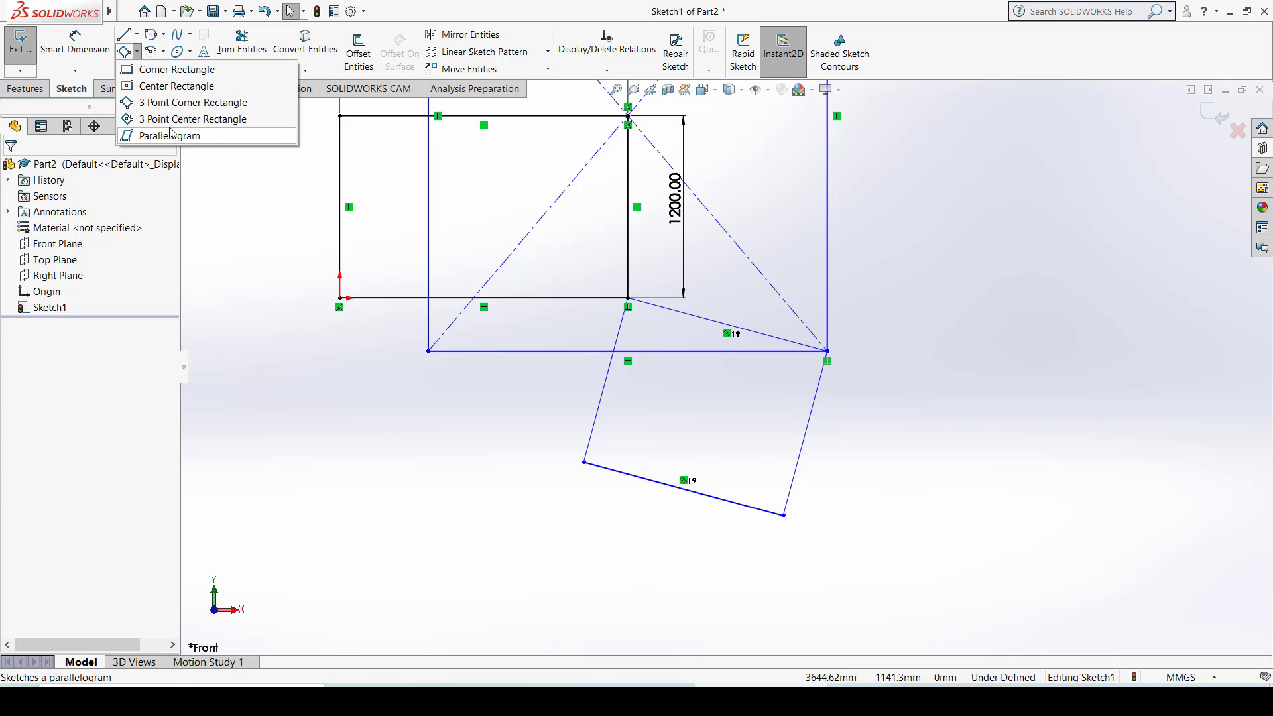
pyautogui.click(219, 120)
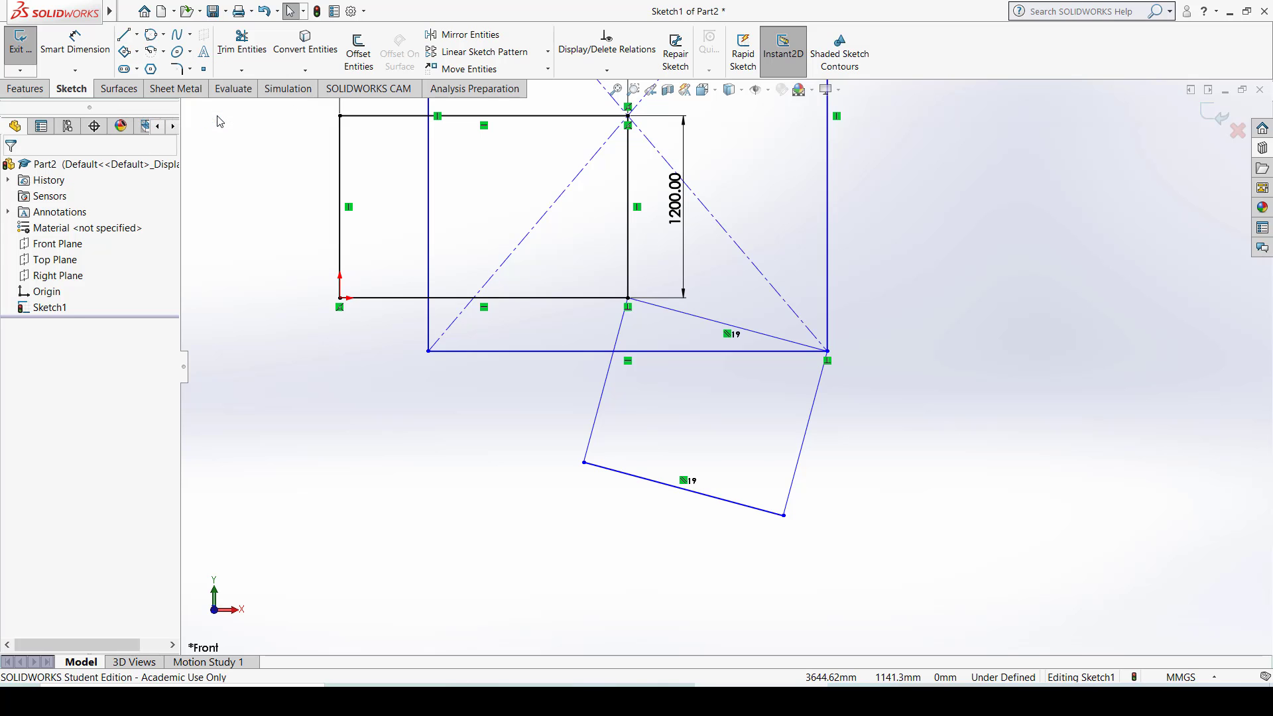
pyautogui.click(584, 462)
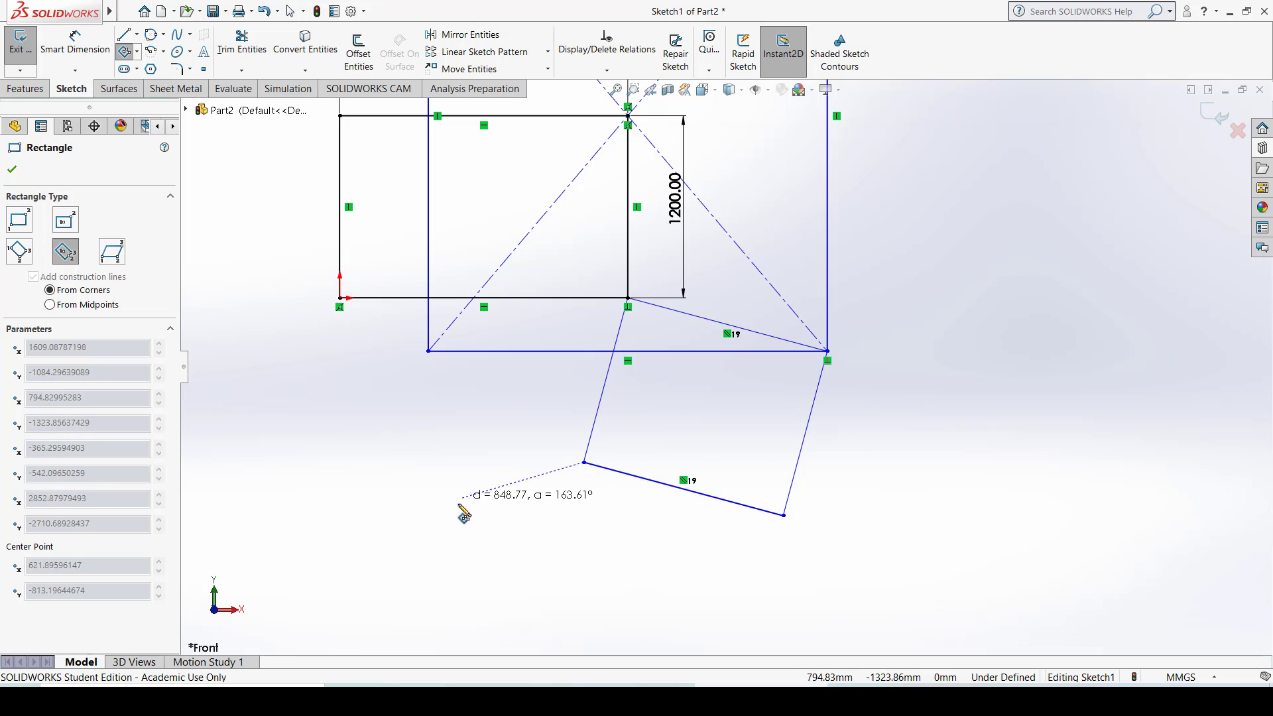
pyautogui.click(441, 492)
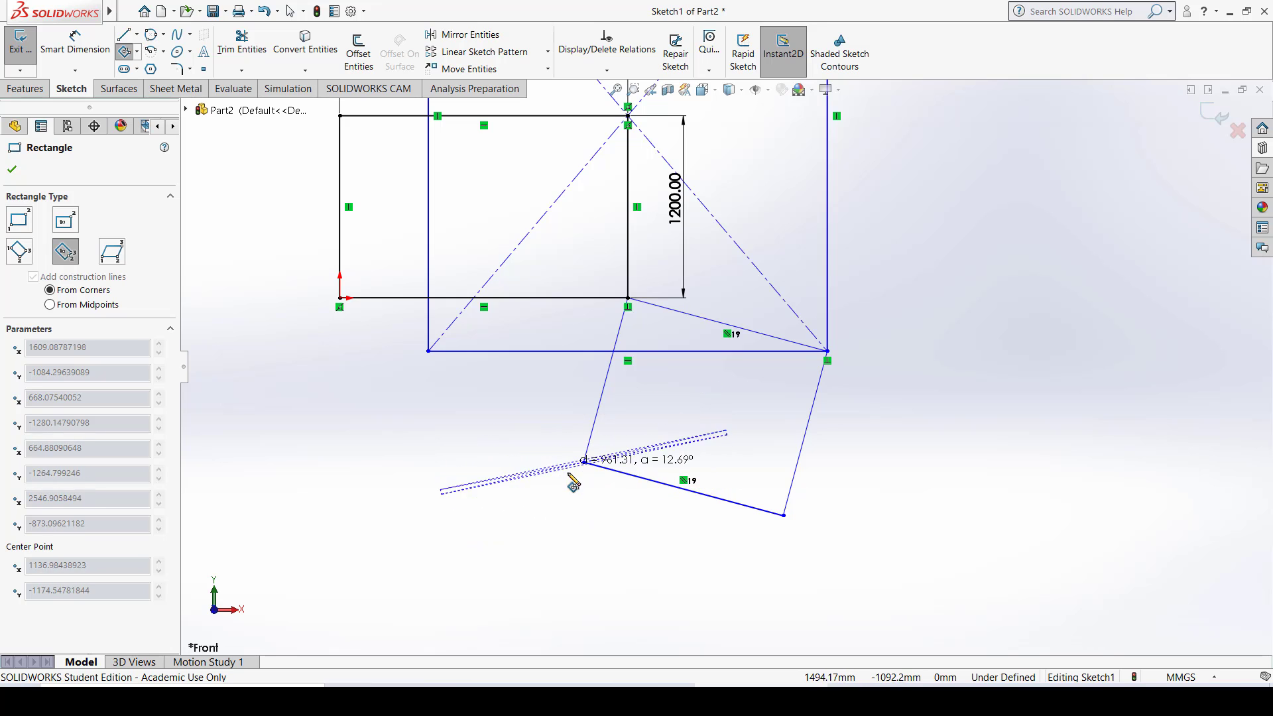
pyautogui.click(443, 492)
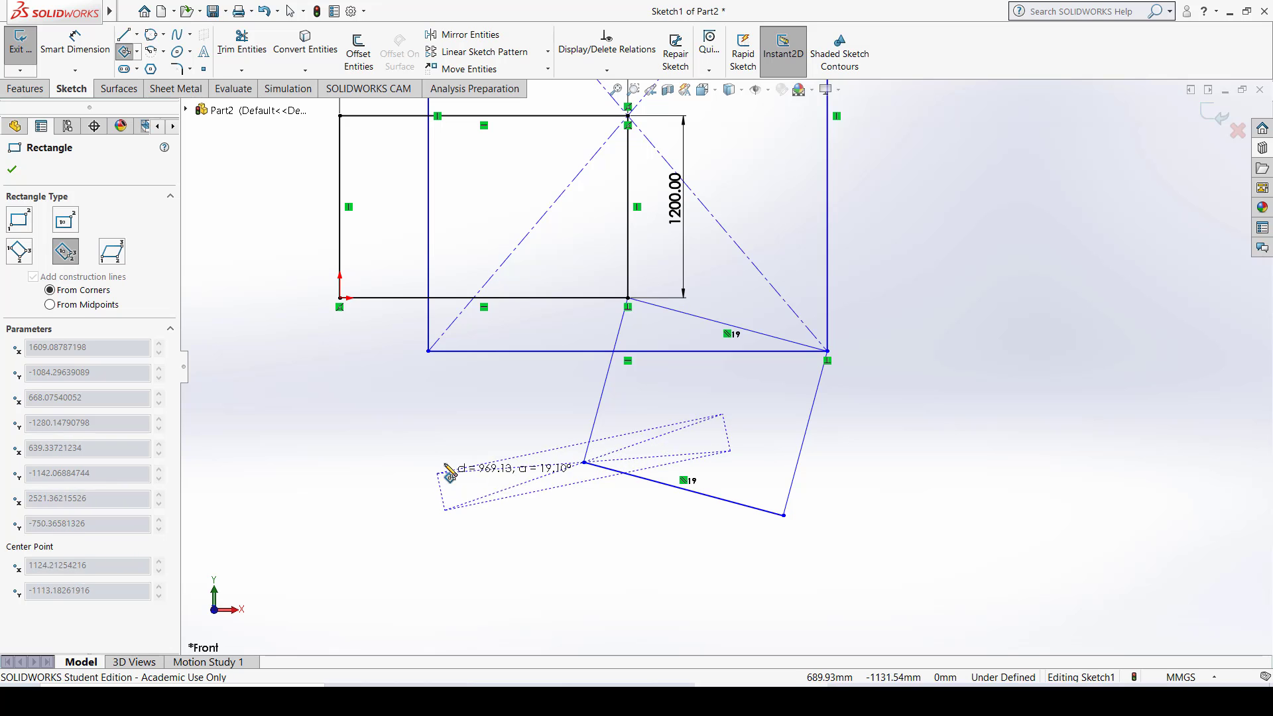
pyautogui.click(427, 424)
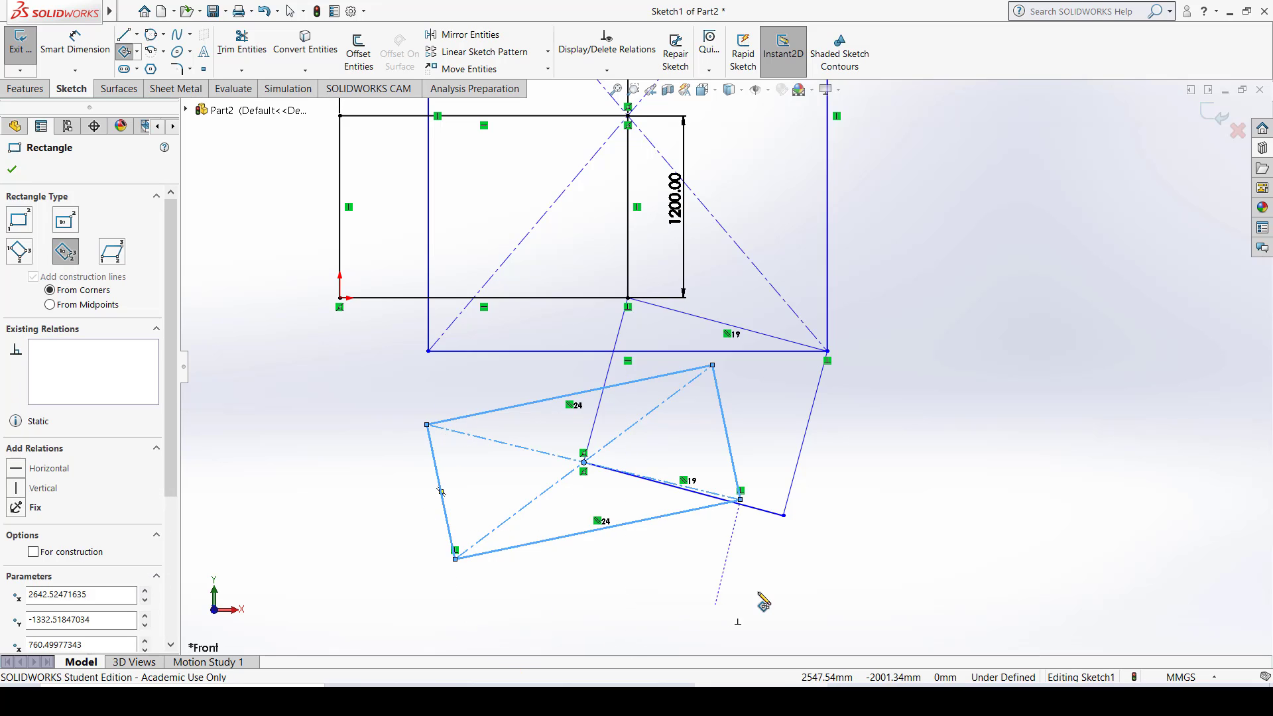
pyautogui.press('Escape')
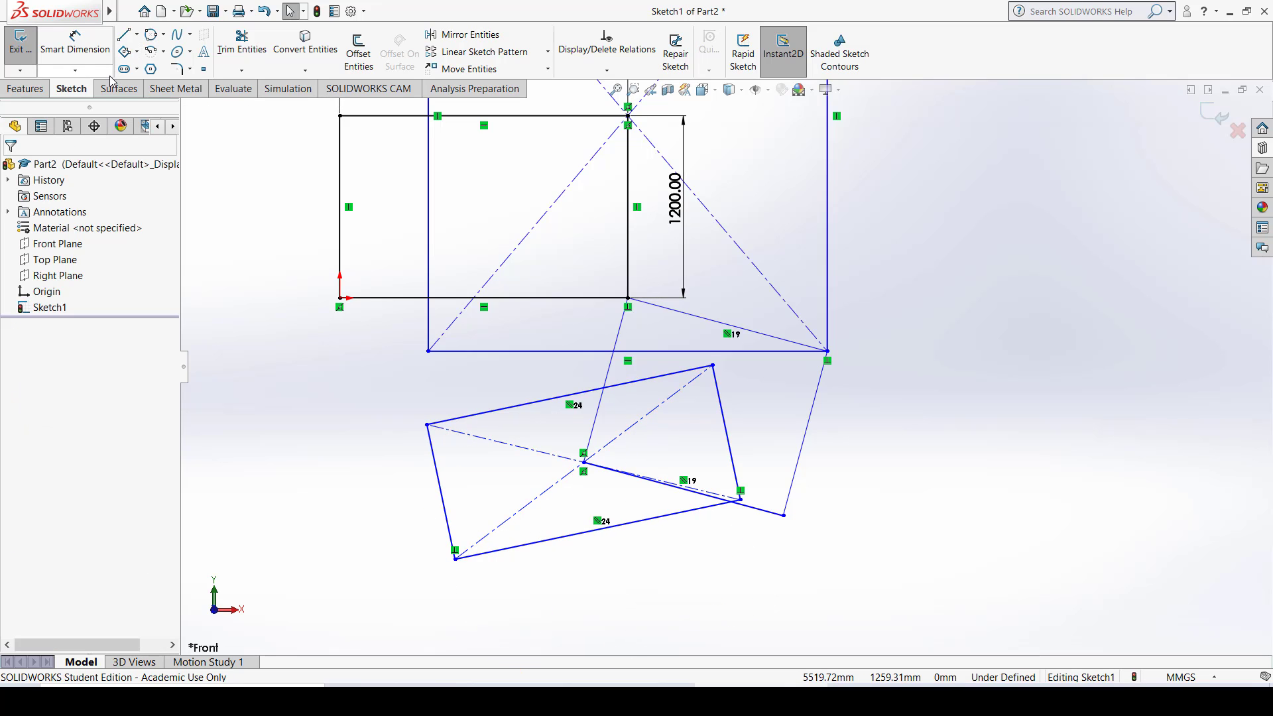
# Draw a 3 Point Center Rectangle centred on the center rectangle's upper-right corner, with a side midpoint about 1816 mm away at about 13°
pyautogui.click(137, 52)
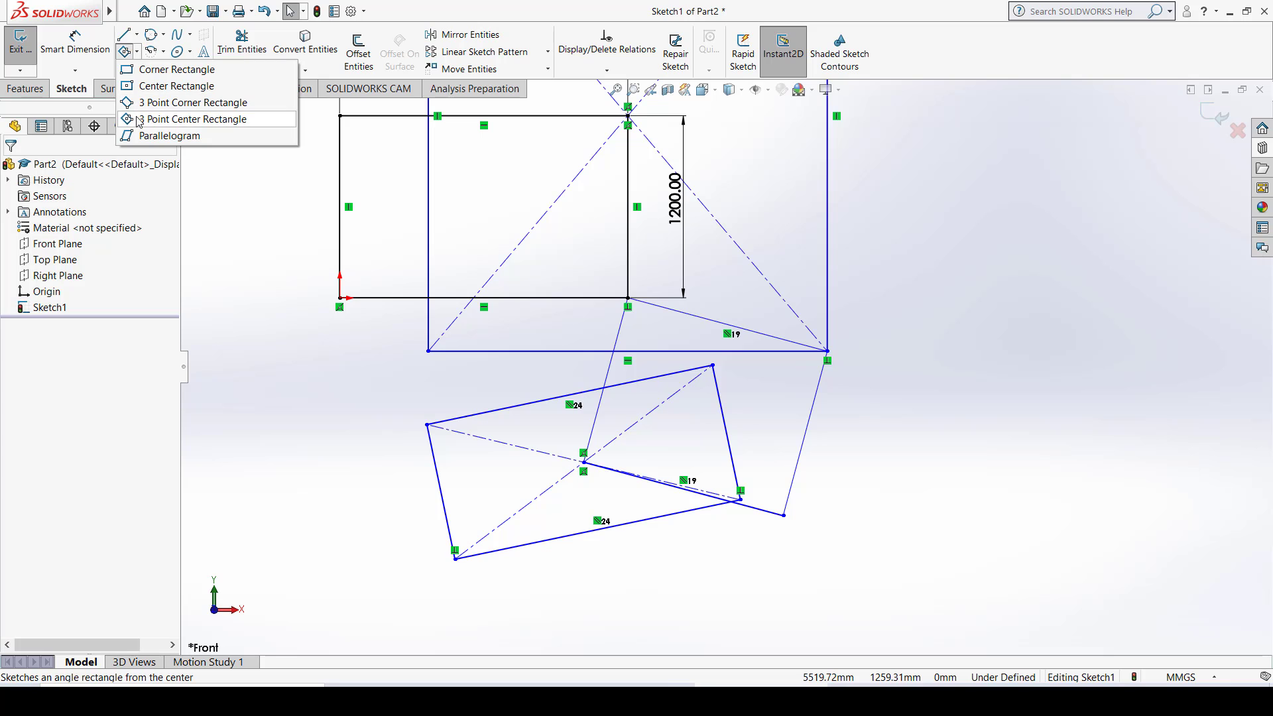
pyautogui.click(193, 118)
pyautogui.scroll(-2, 932, 315)
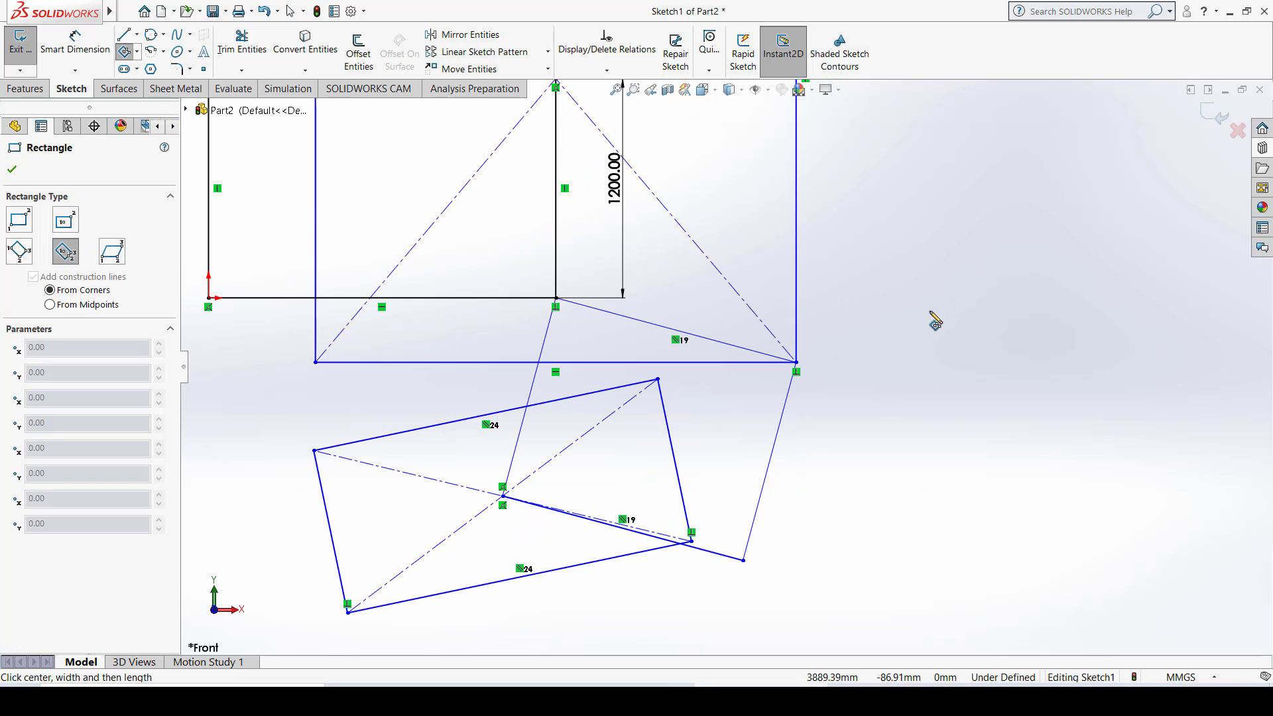
pyautogui.scroll(5, 932, 318)
pyautogui.scroll(2, 820, 206)
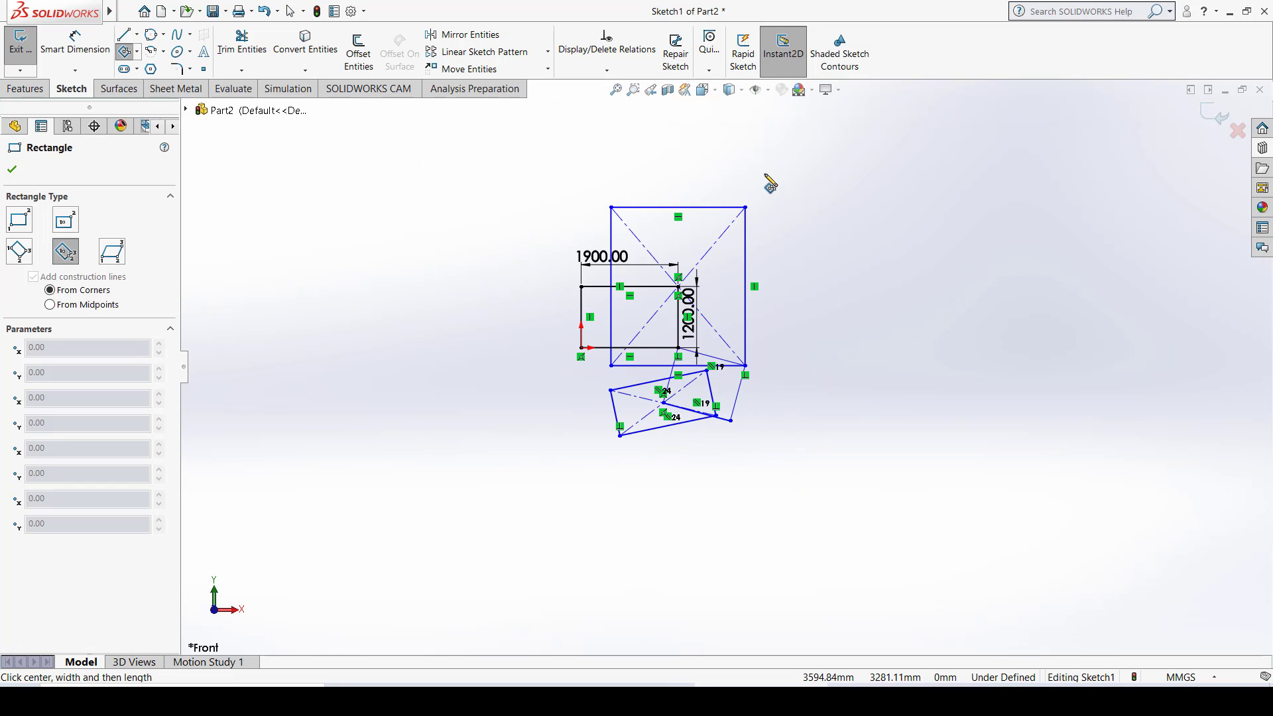
pyautogui.scroll(-2, 751, 169)
pyautogui.scroll(-2, 748, 169)
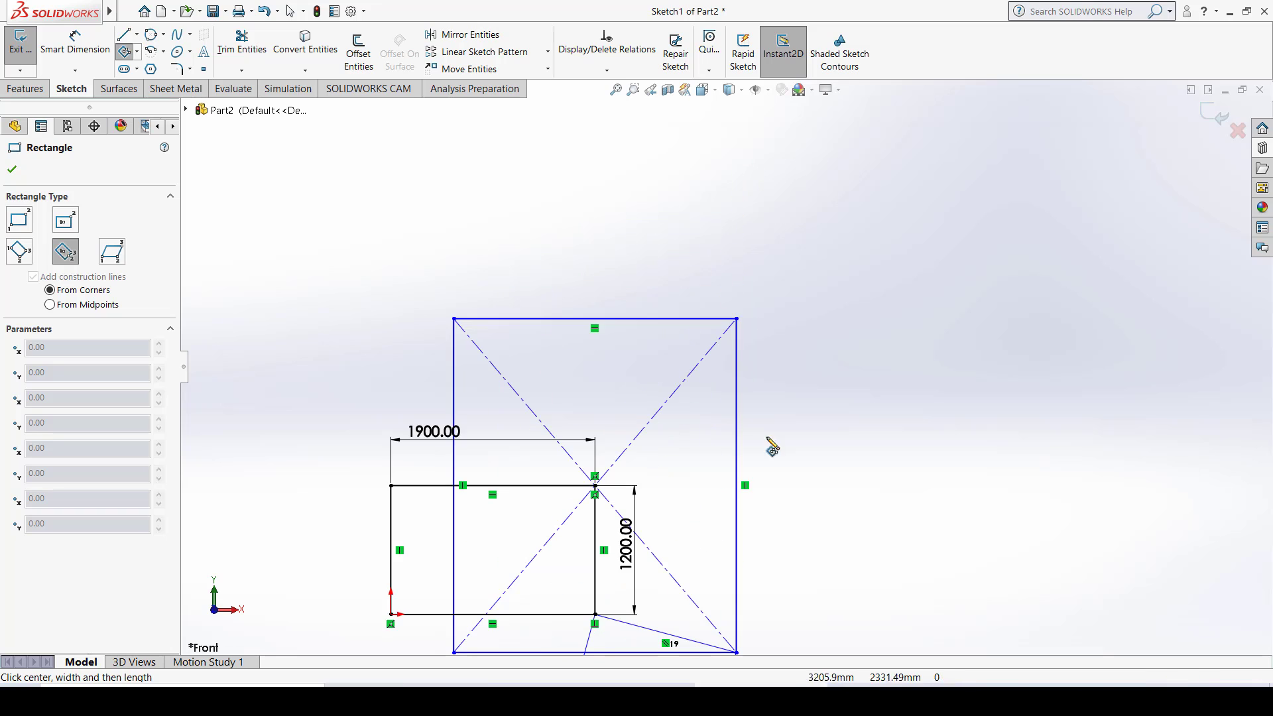
pyautogui.click(736, 319)
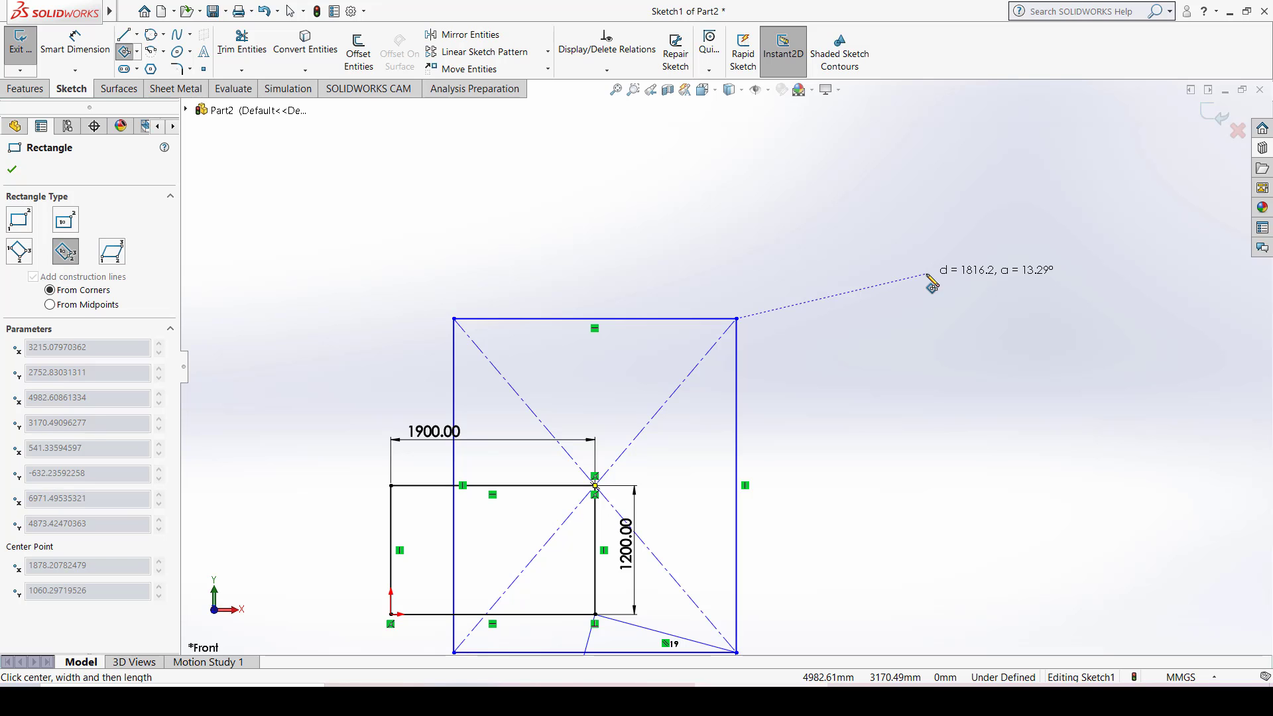
pyautogui.click(927, 274)
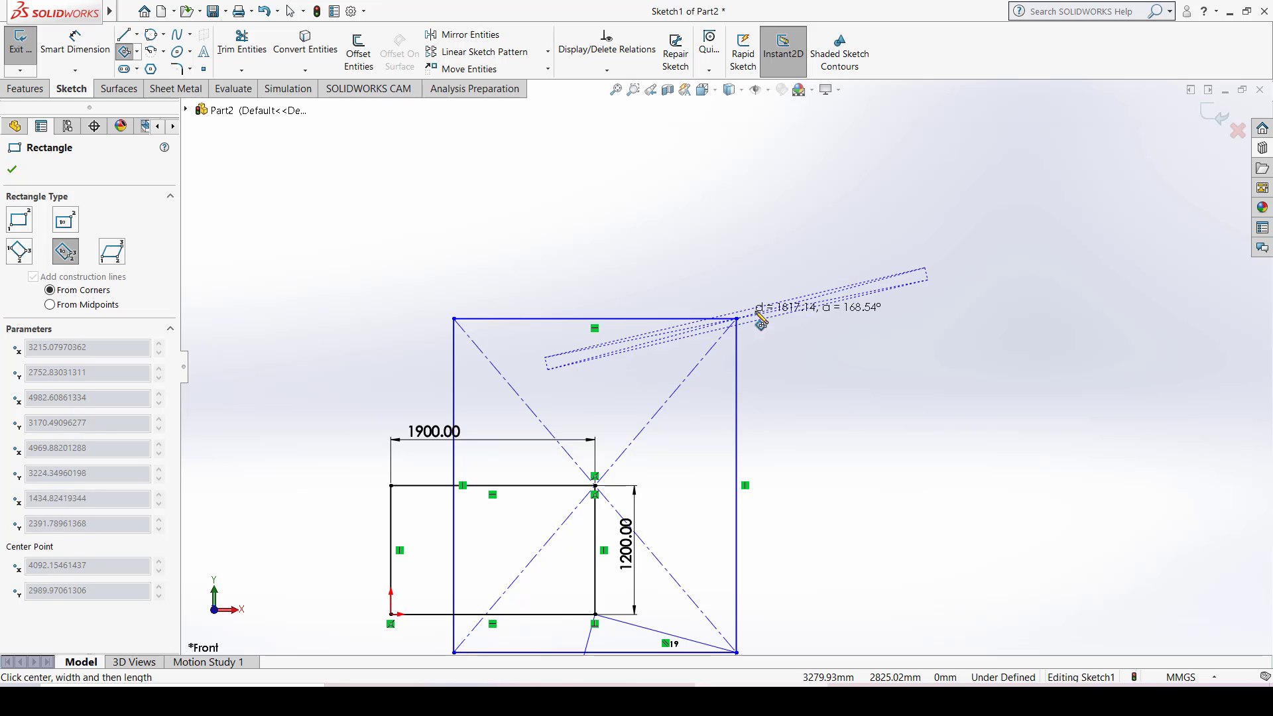
pyautogui.click(926, 275)
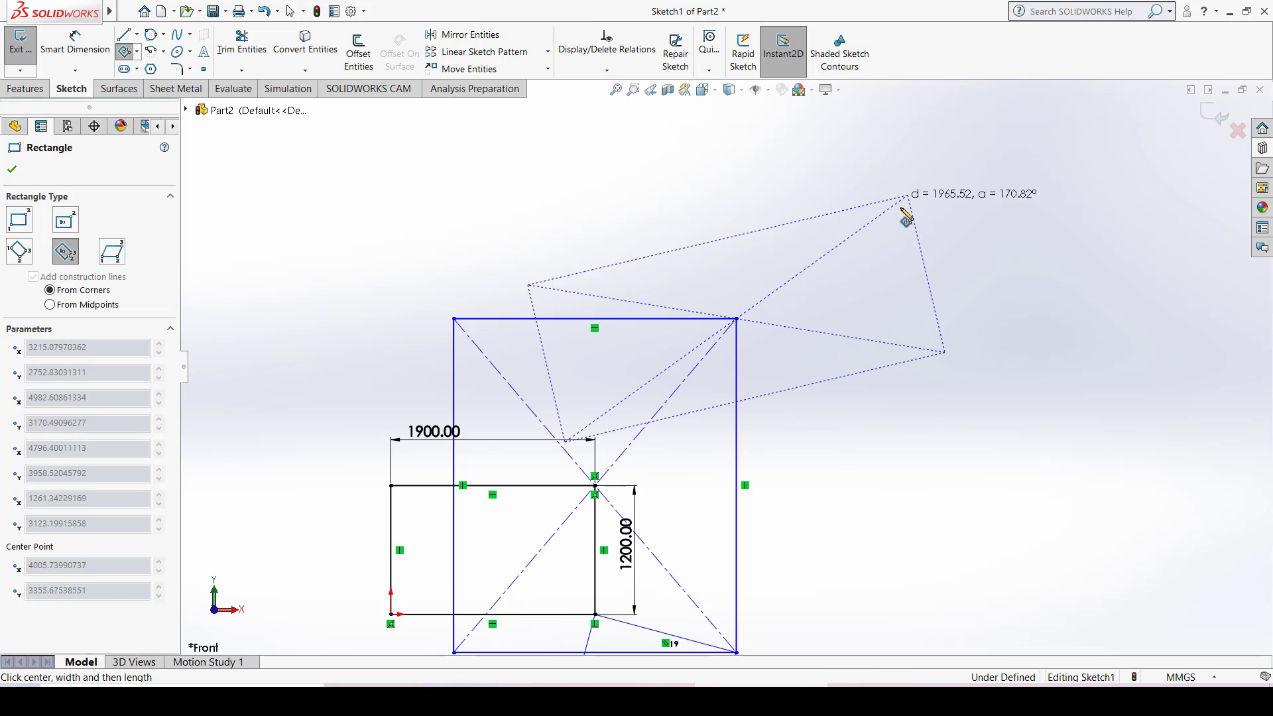
pyautogui.click(892, 147)
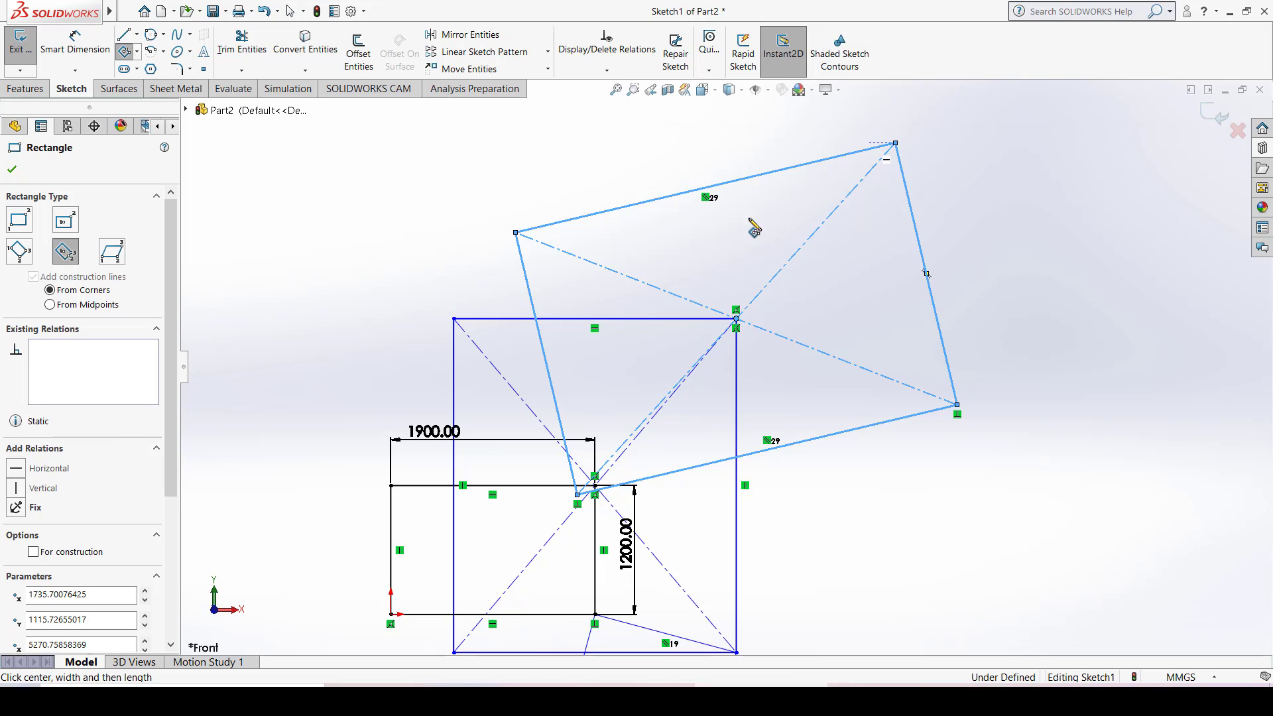
pyautogui.press('Escape')
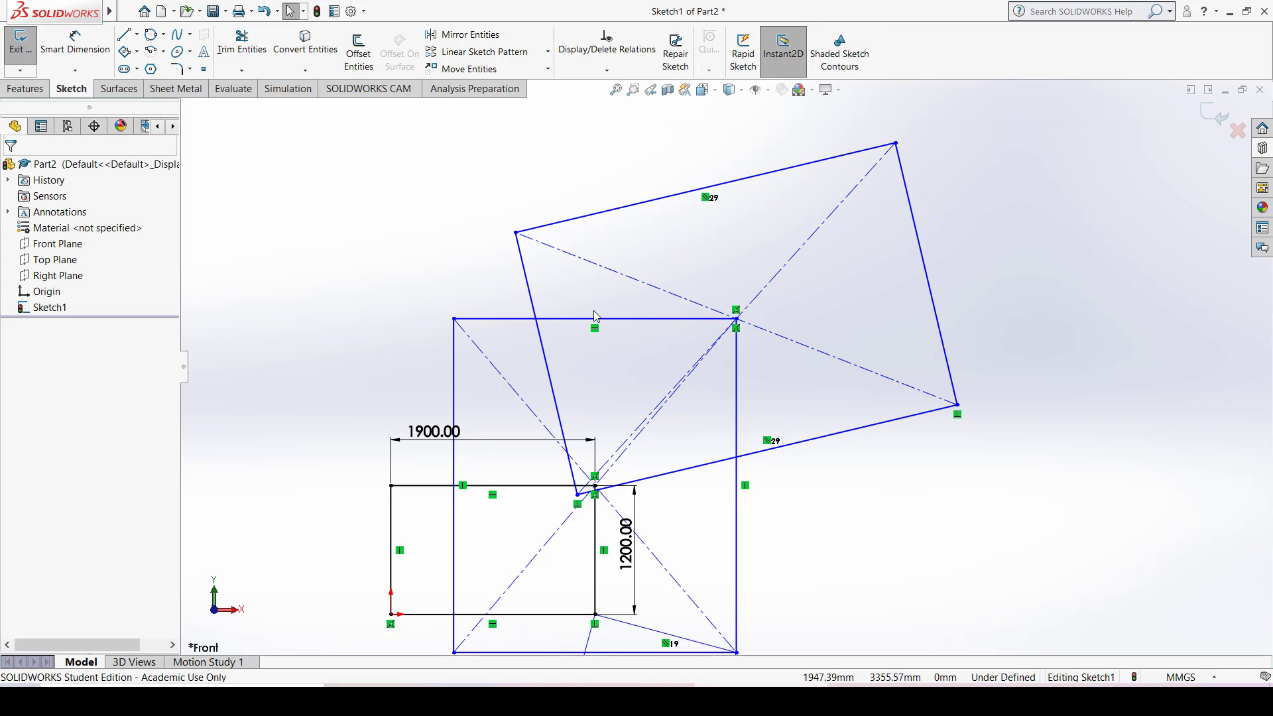
# Draw a parallelogram in the empty area to the right of the rectangles, with a nearly horizontal base about 2540 mm long, slanting up to the right
pyautogui.scroll(-2, 924, 284)
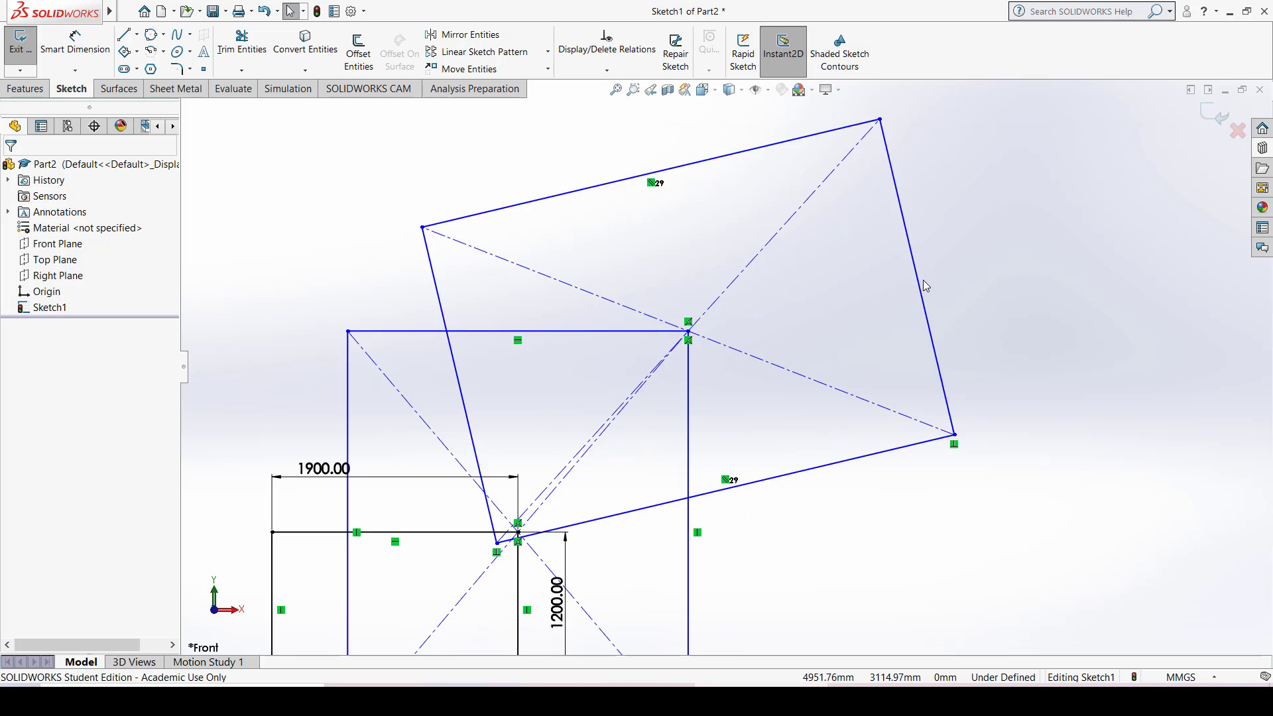
pyautogui.scroll(3, 926, 285)
pyautogui.scroll(1, 924, 284)
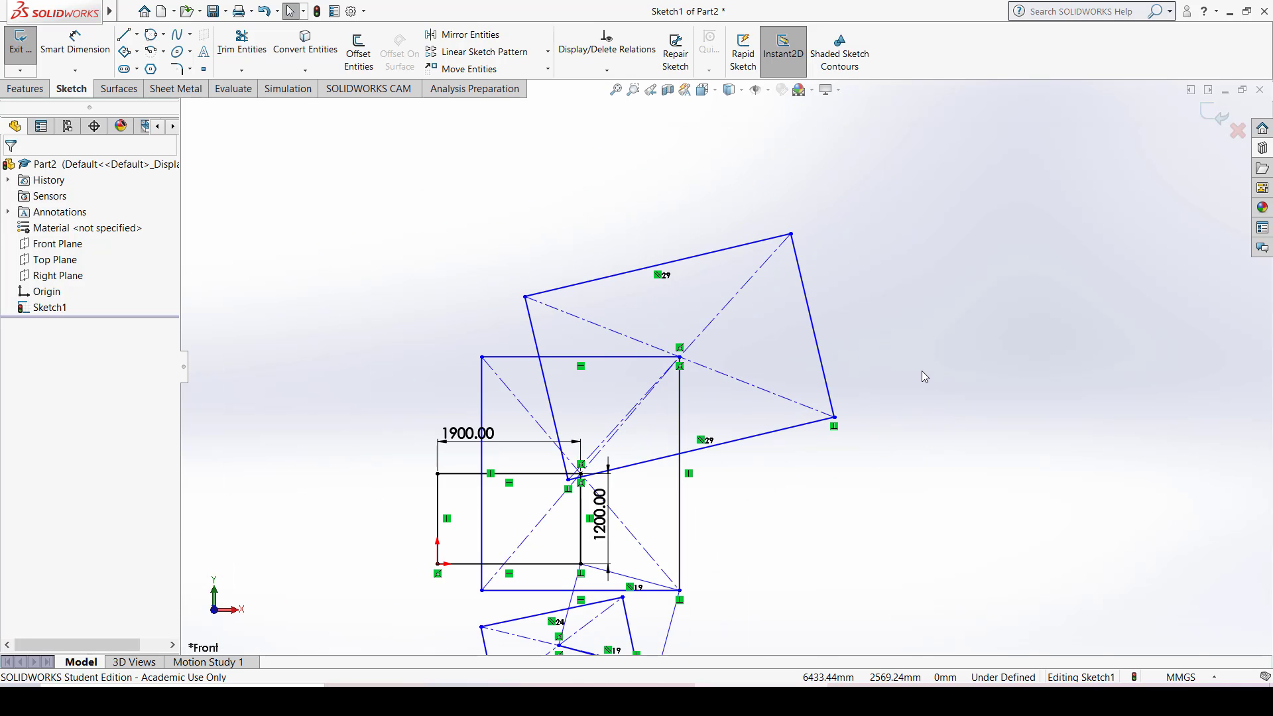
pyautogui.keyDown('ctrl'); pyautogui.moveTo(892, 347); pyautogui.dragTo(723, 337, button='middle'); pyautogui.keyUp('ctrl')
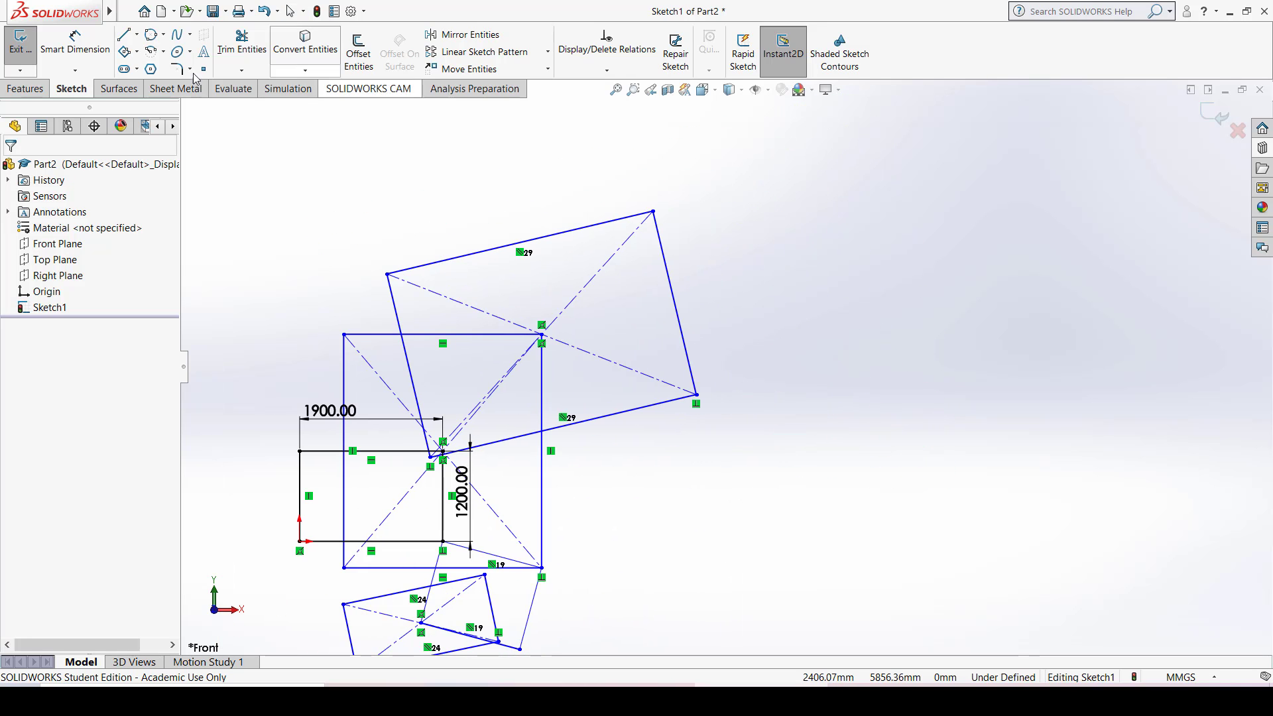
pyautogui.click(136, 52)
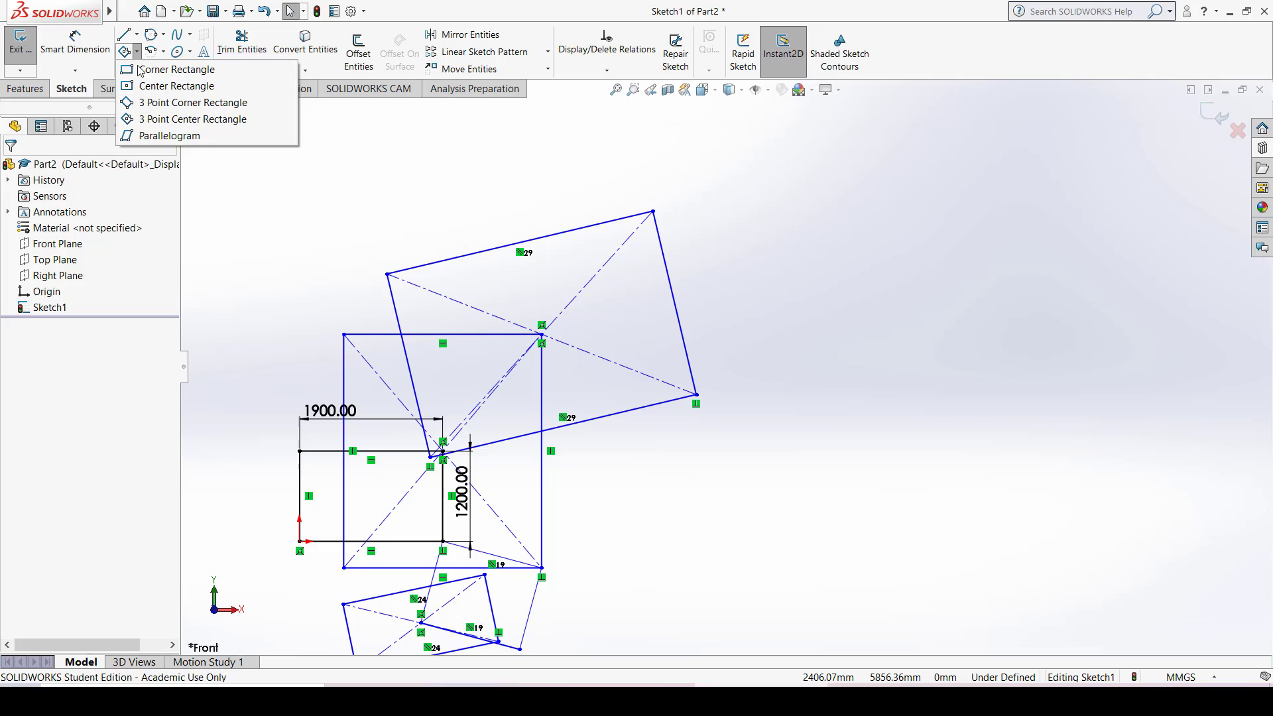
pyautogui.click(171, 136)
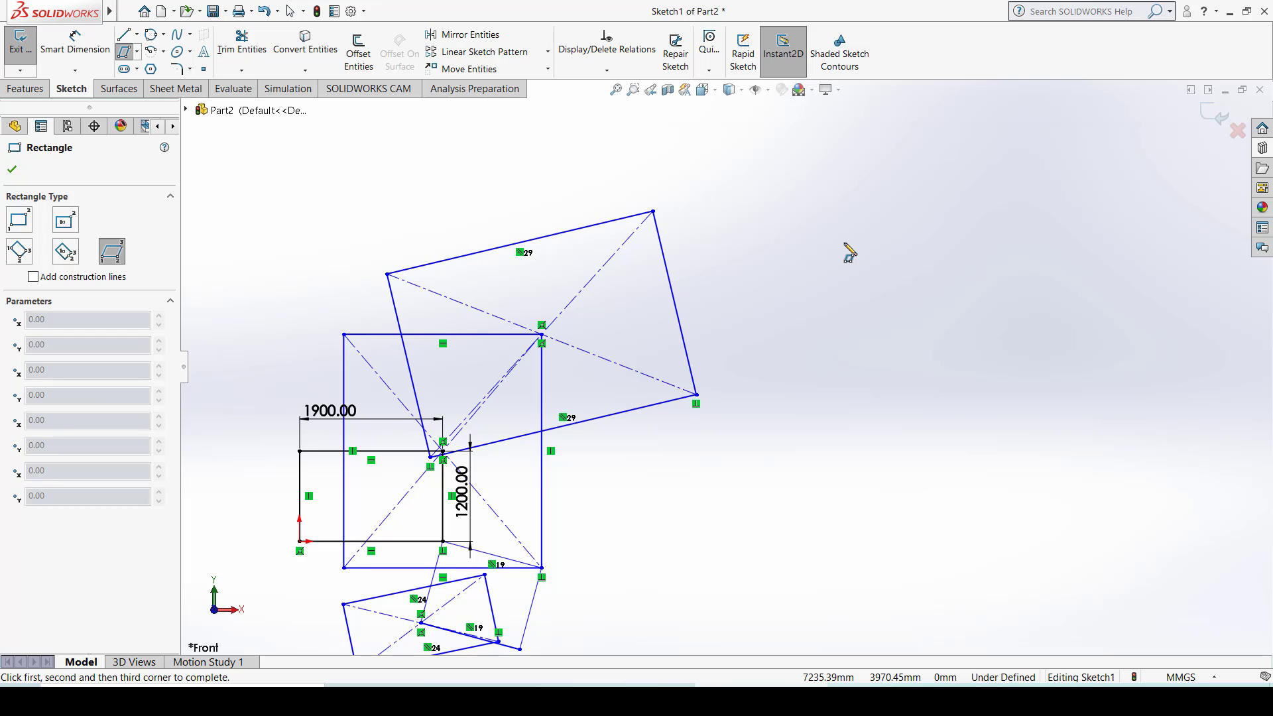
pyautogui.click(843, 309)
pyautogui.click(1034, 304)
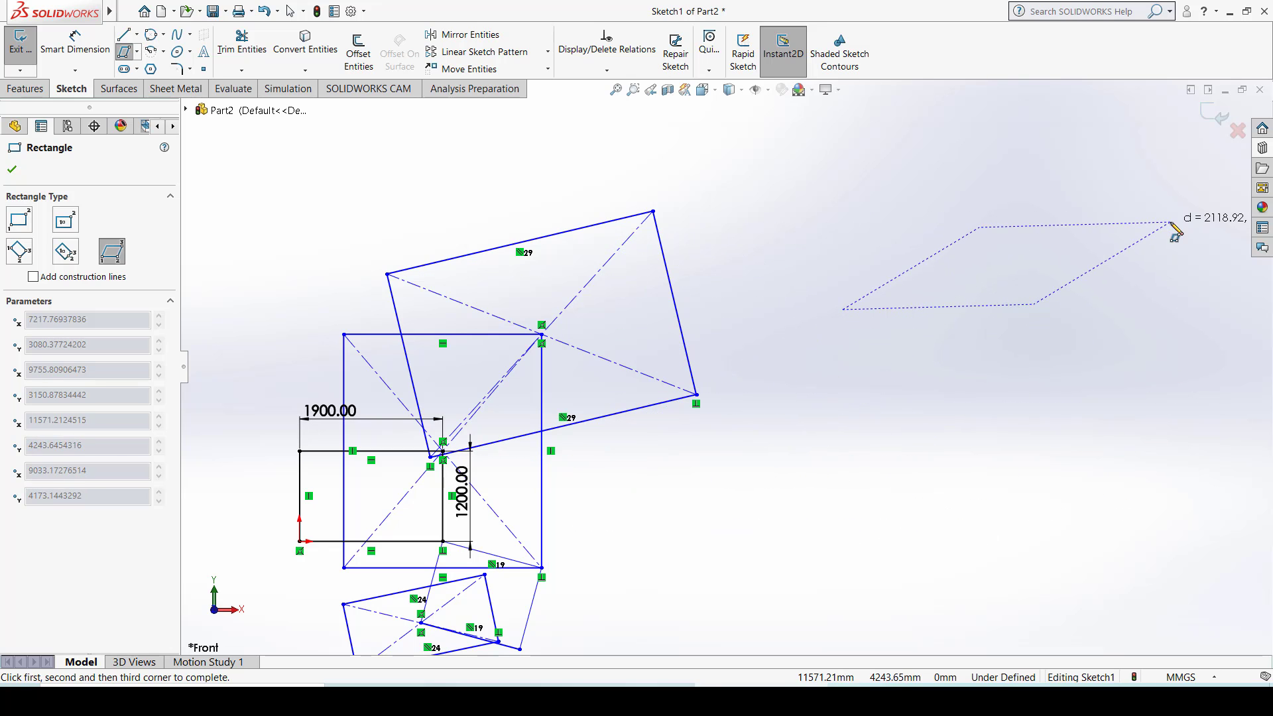
pyautogui.click(1110, 222)
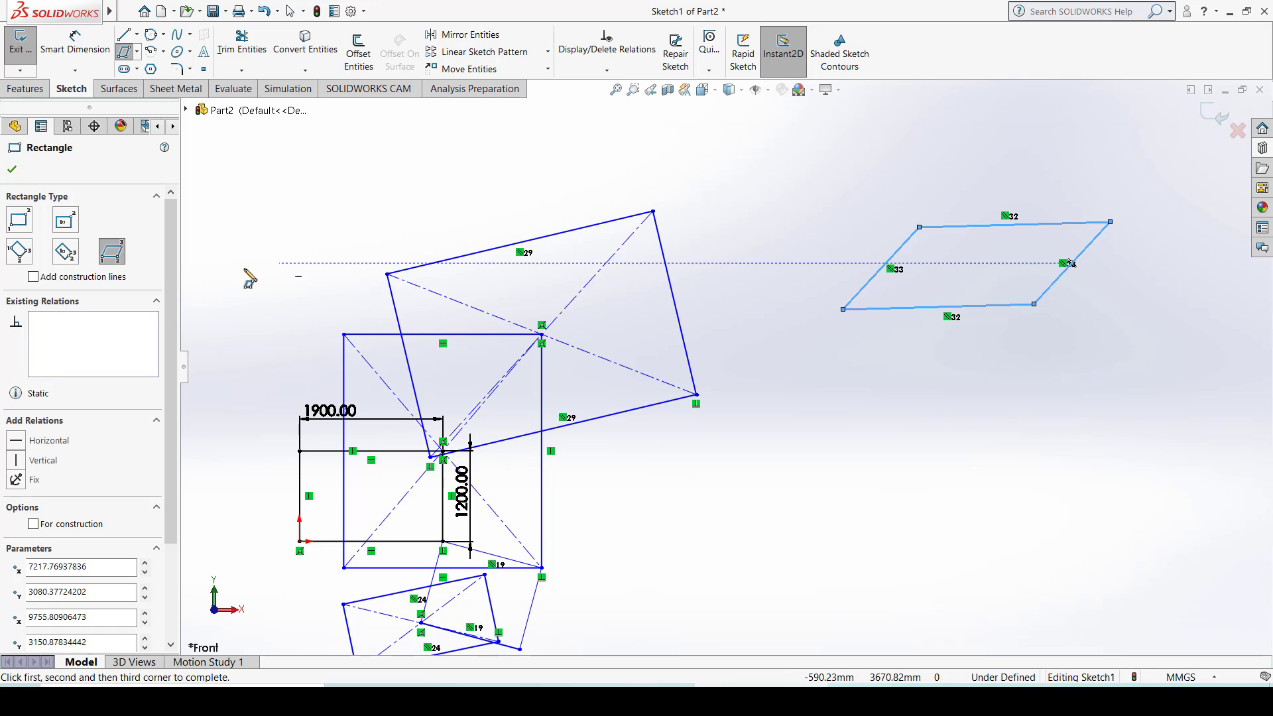
pyautogui.press('Escape')
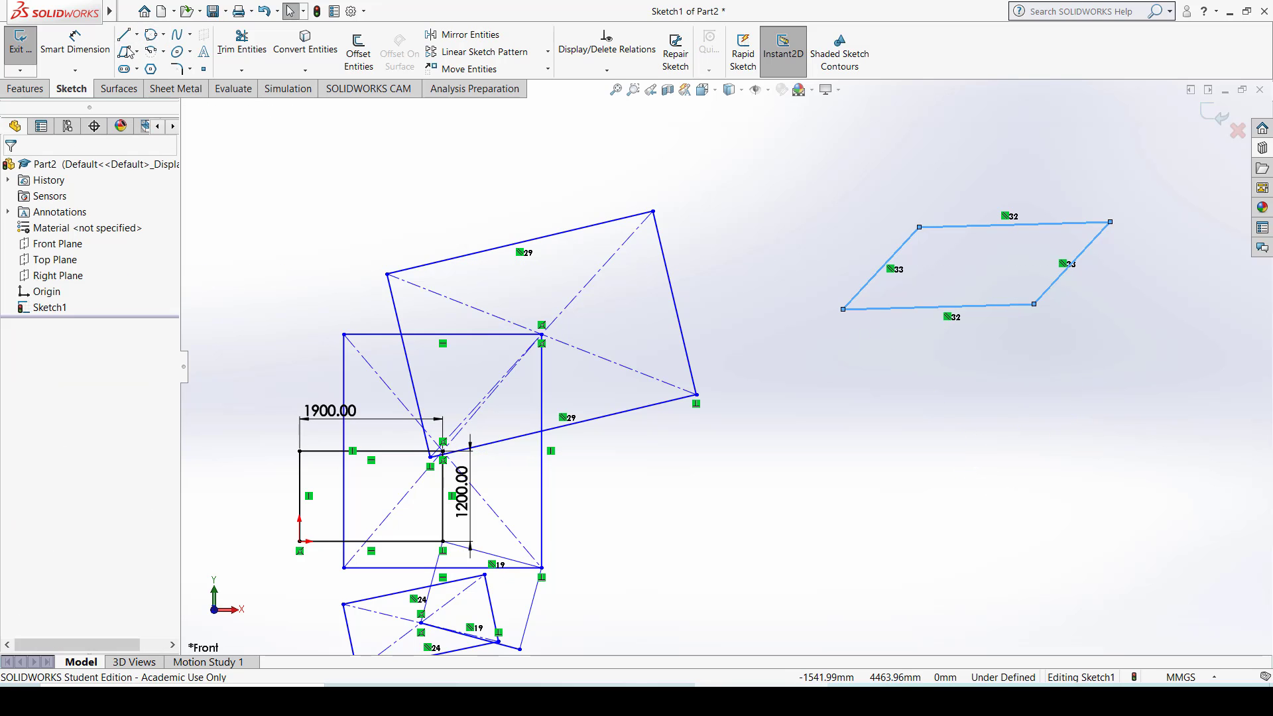
# Draw a second parallelogram below the first one, with its upper-right edge sloping and about 2080 mm long, extending down to the left
pyautogui.click(130, 53)
pyautogui.click(1020, 510)
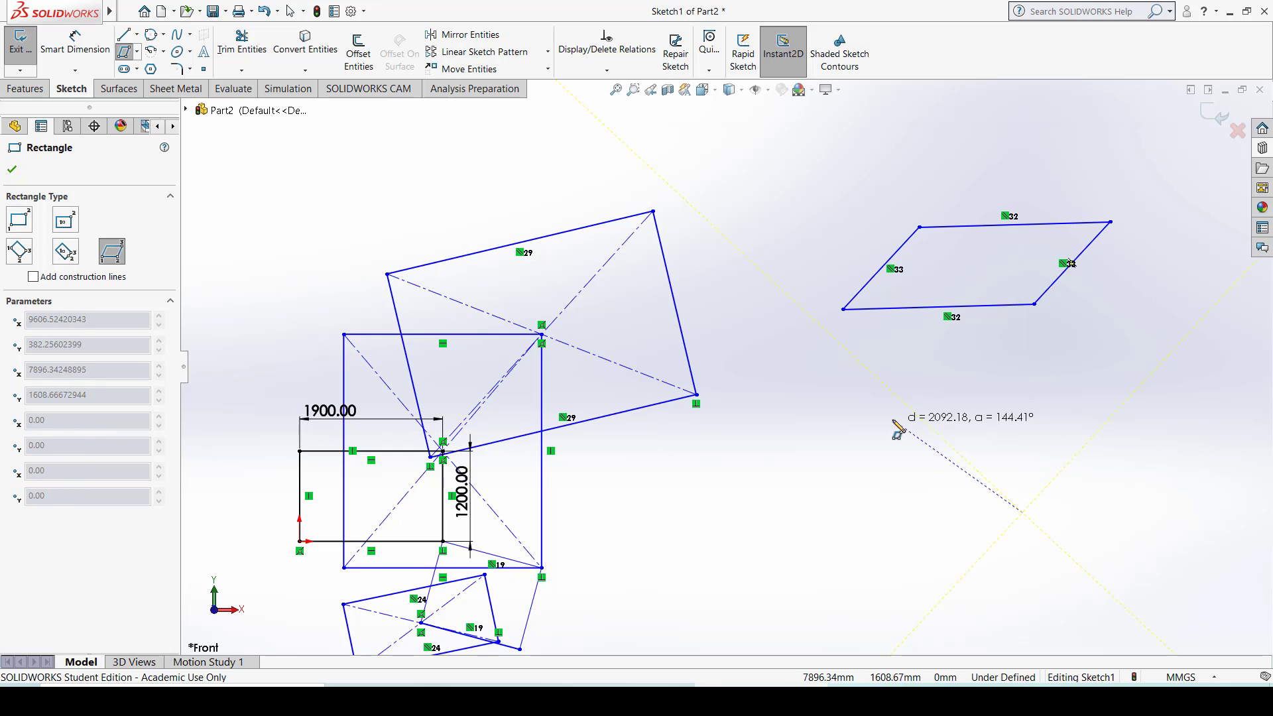
pyautogui.click(893, 420)
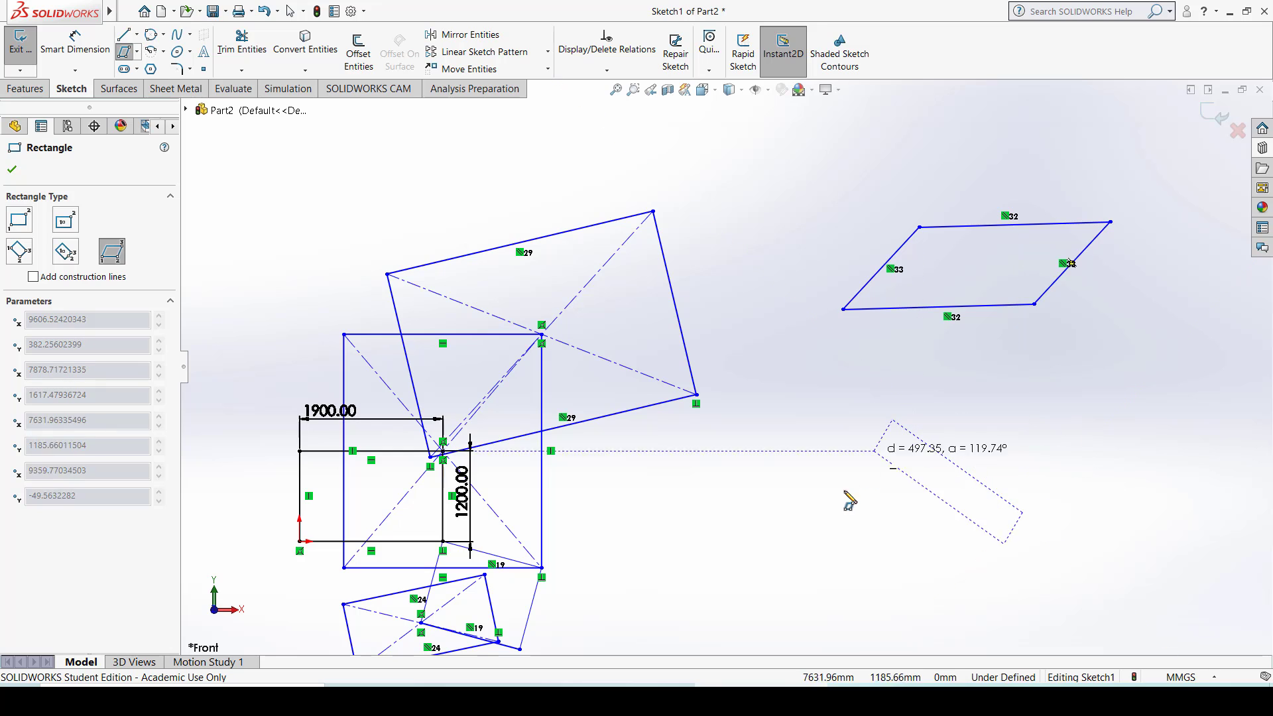
pyautogui.click(843, 548)
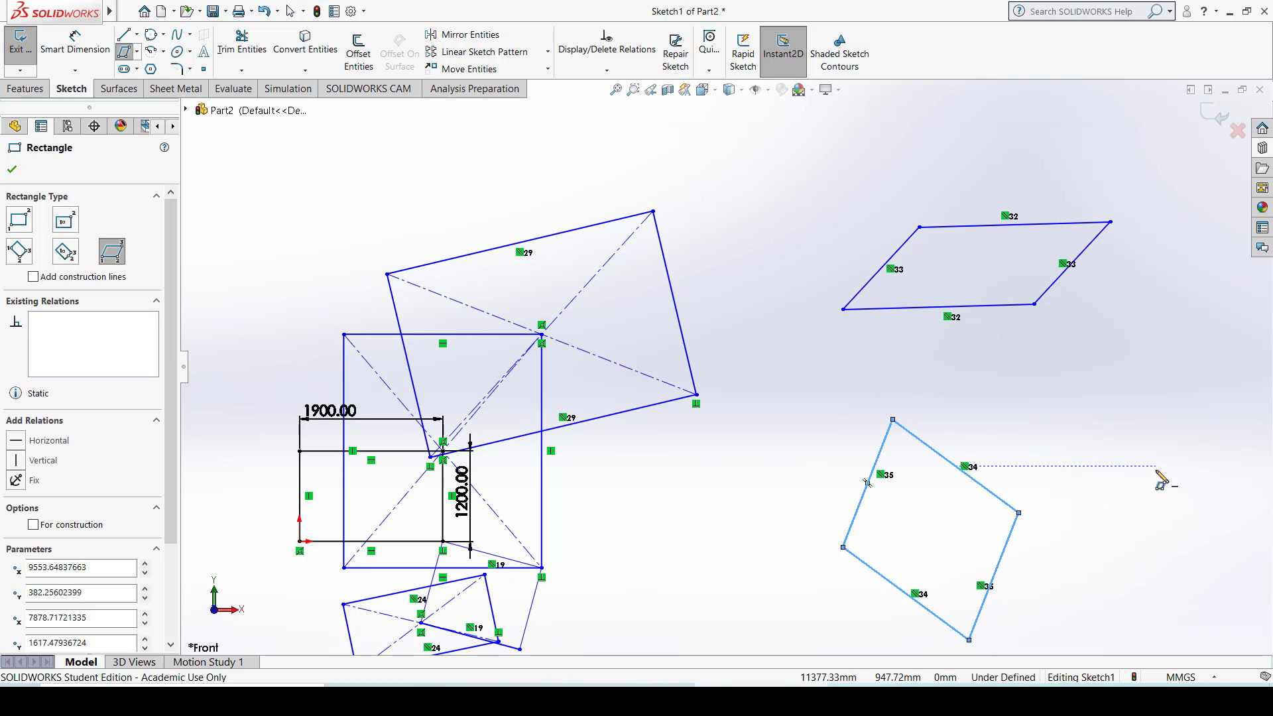
pyautogui.press('Escape')
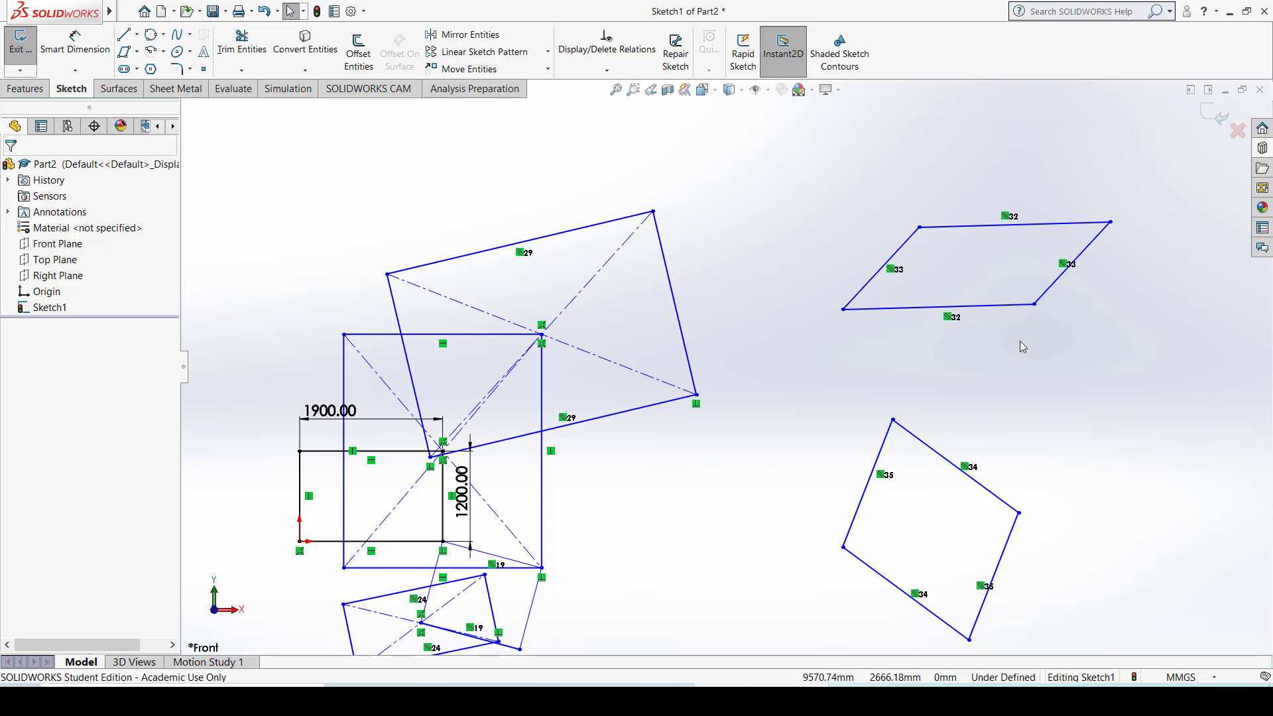
# Delete all rectangles, parallelograms and dimensions from the sketch
pyautogui.scroll(-2, 882, 320)
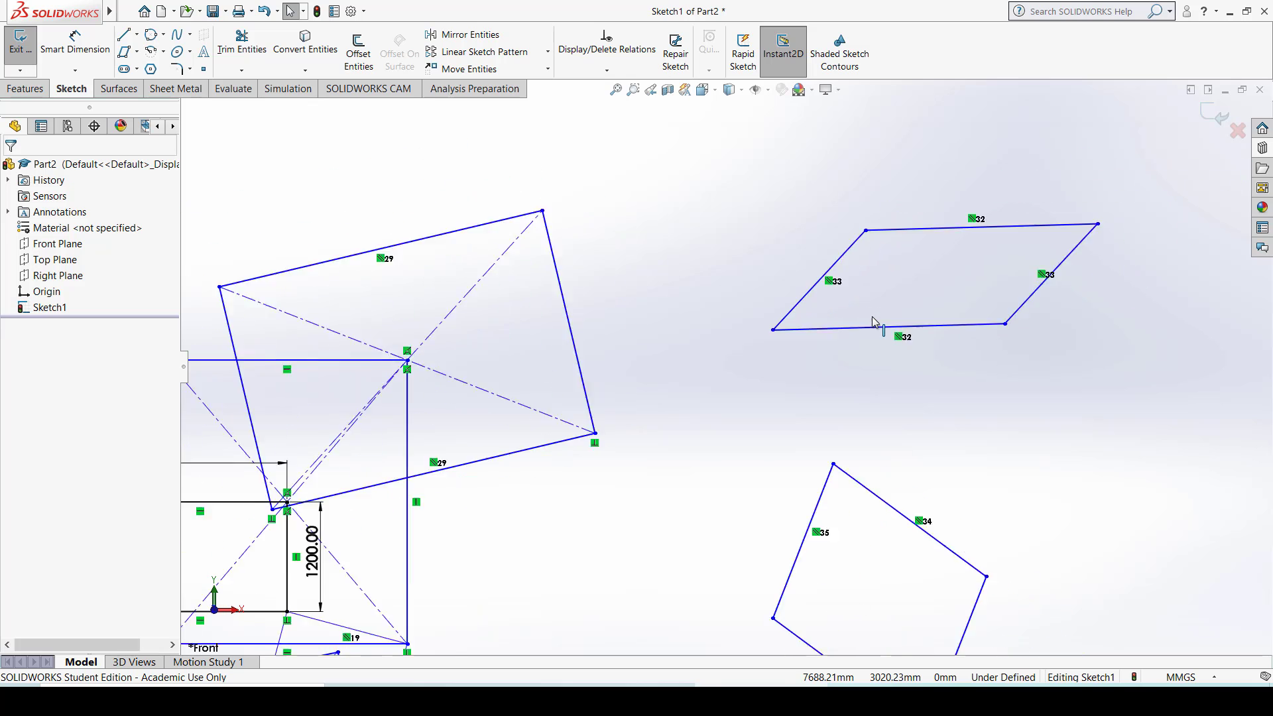
pyautogui.scroll(3, 872, 323)
pyautogui.moveTo(954, 230)
pyautogui.mouseDown()
pyautogui.moveTo(861, 469)
pyautogui.moveTo(586, 648)
pyautogui.moveTo(469, 559)
pyautogui.moveTo(455, 565)
pyautogui.mouseUp()
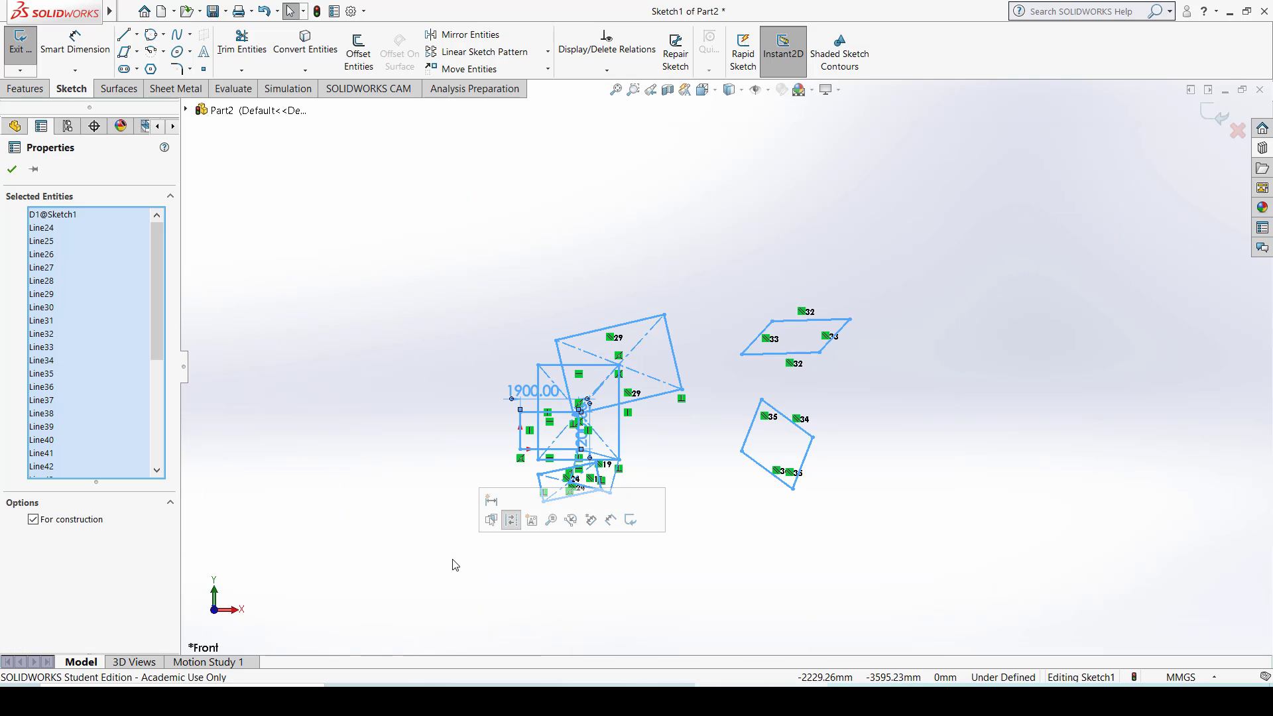
pyautogui.press('Delete')
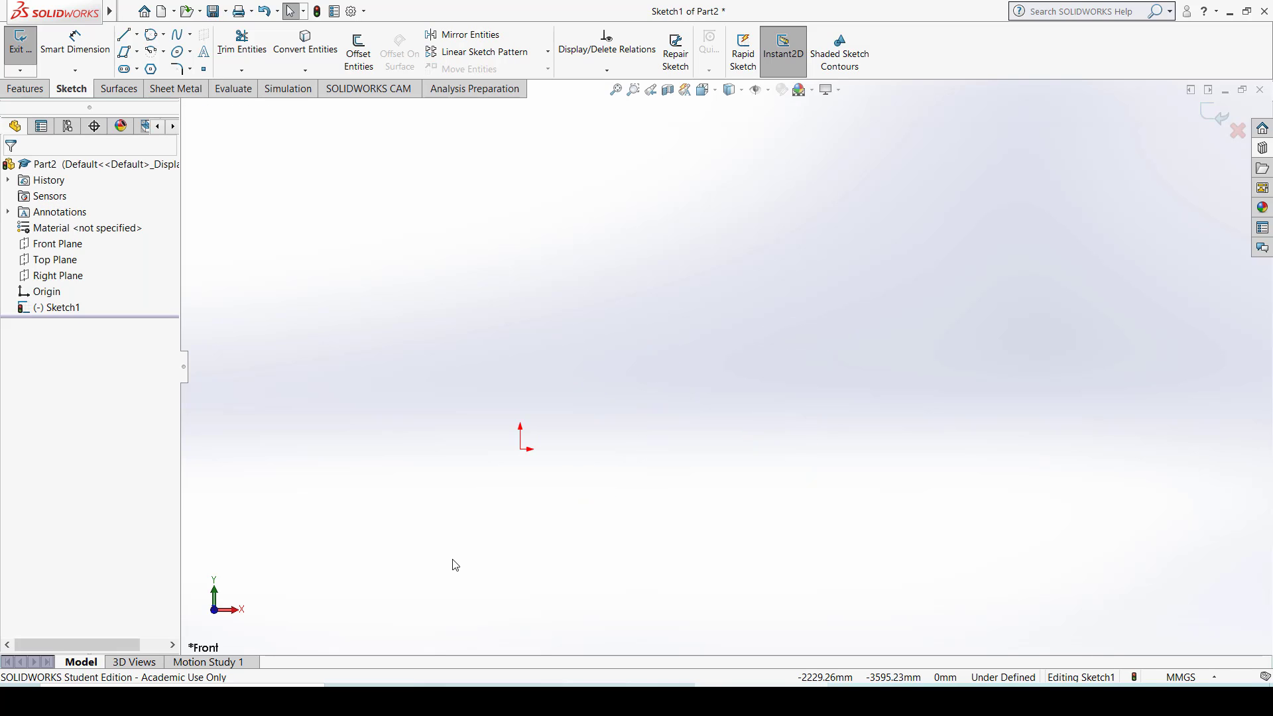
pyautogui.hotkey('ctrl', '2')
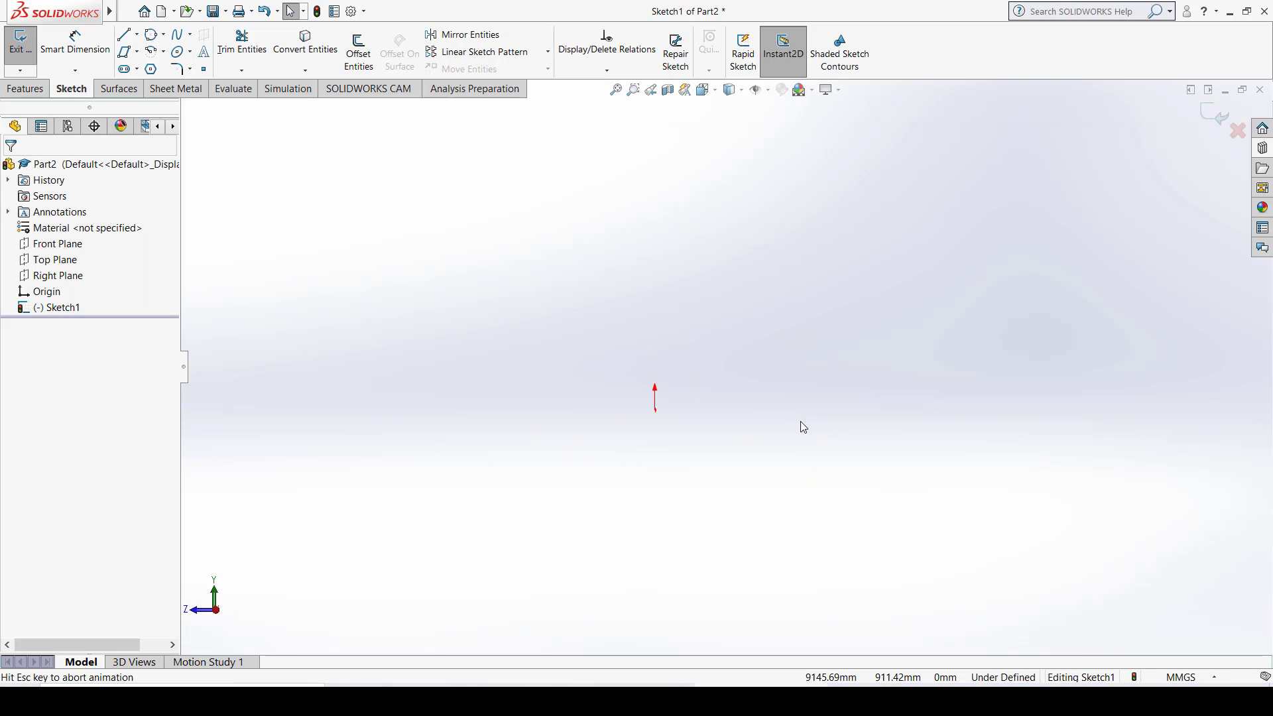
pyautogui.hotkey('ctrl', '1')
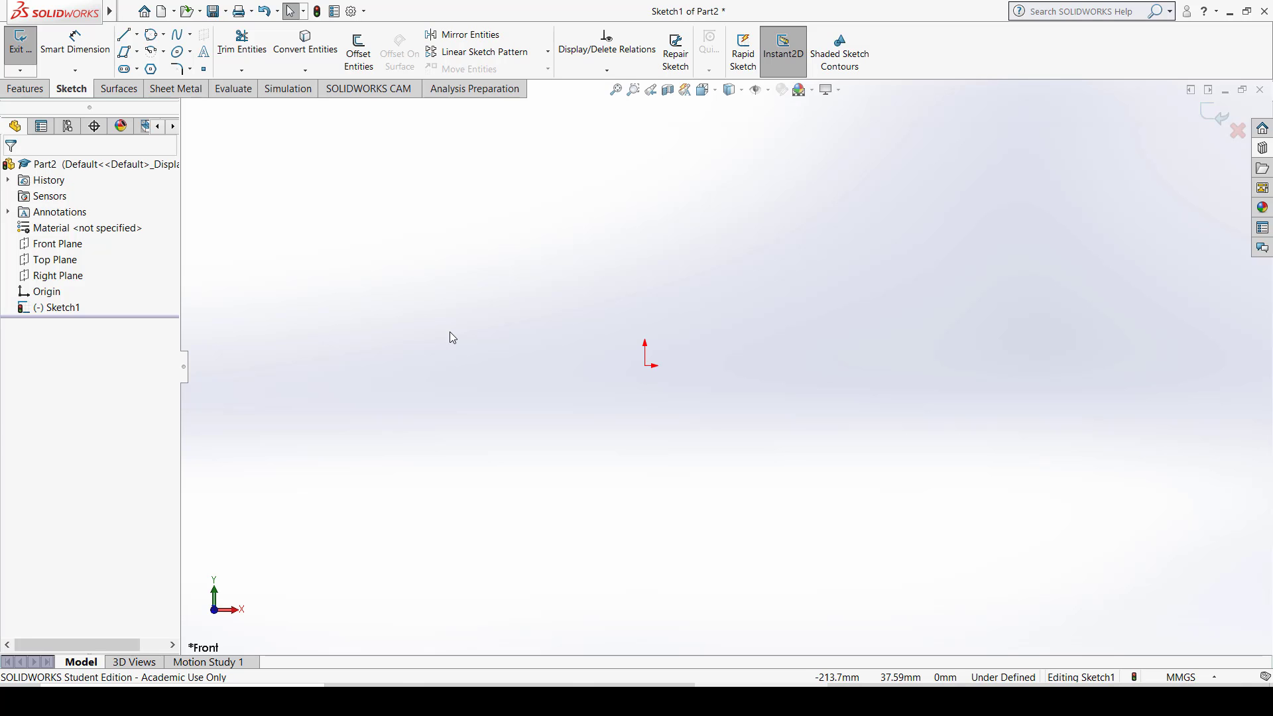
pyautogui.click(888, 702)
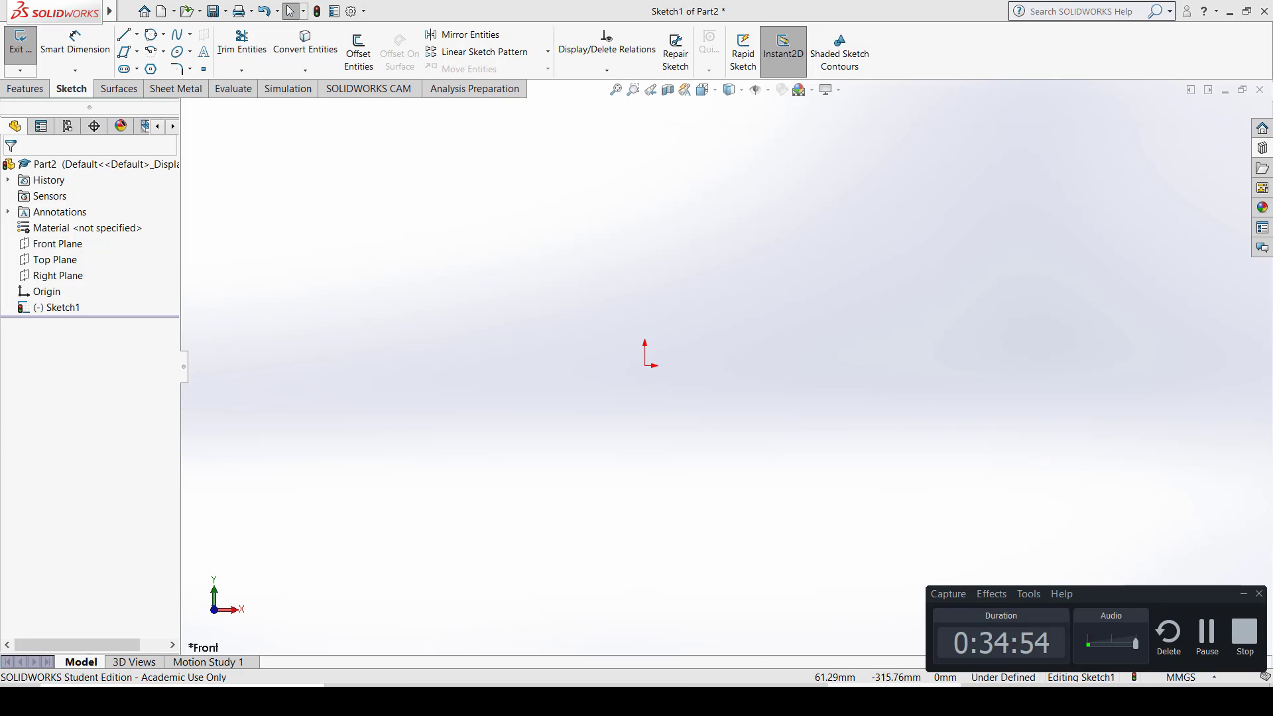